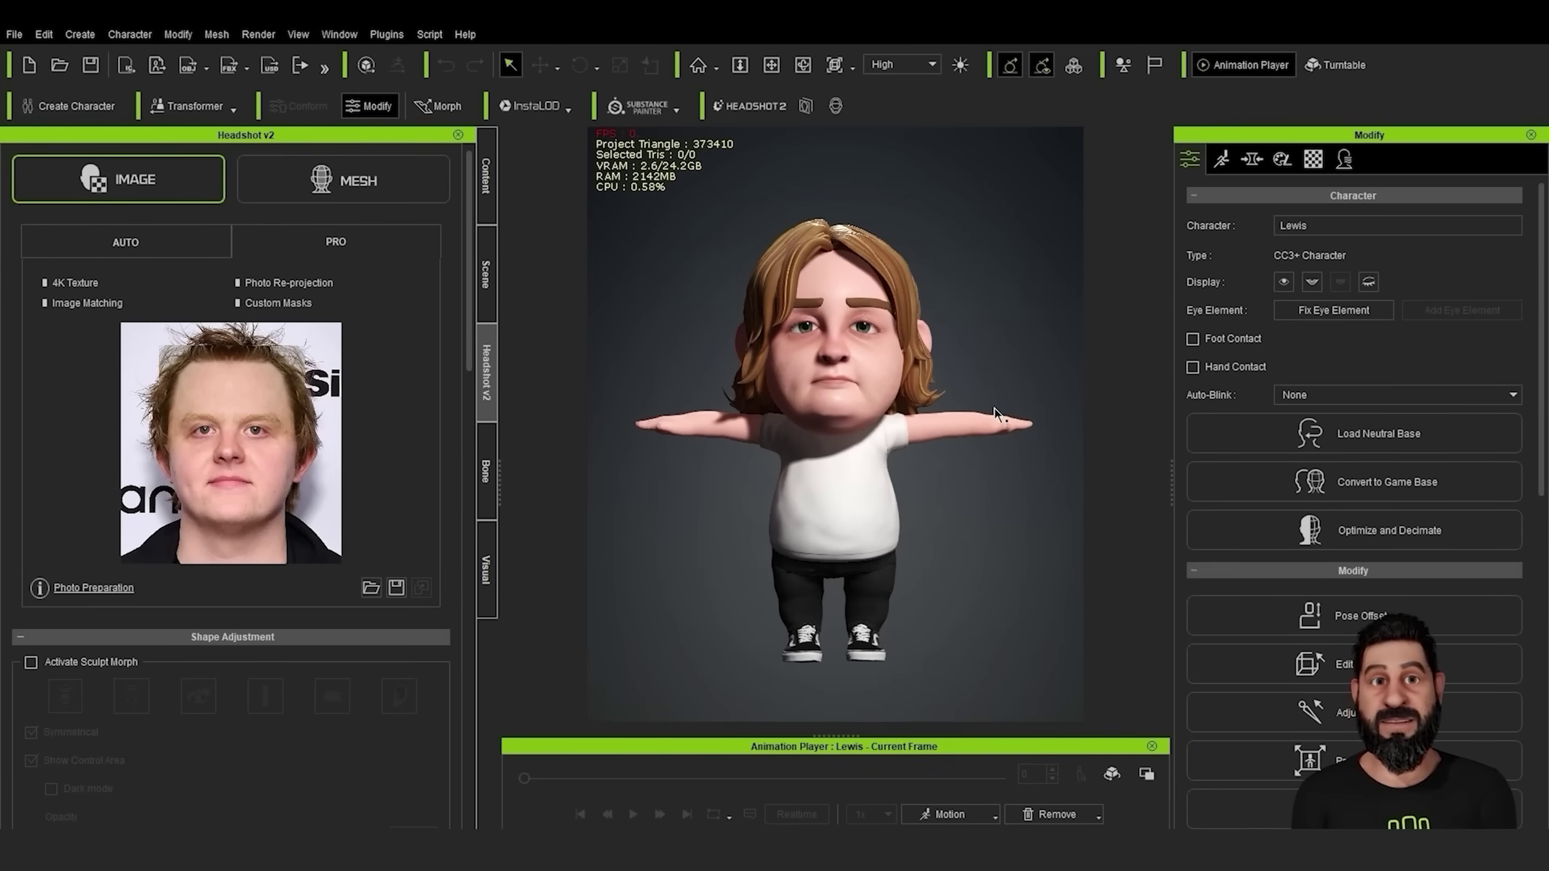
# Inspect the finished Lewis caricature from several angles and compare it with the reference photo
pyautogui.moveTo(926, 443); pyautogui.dragTo(1165, 424, button='right')
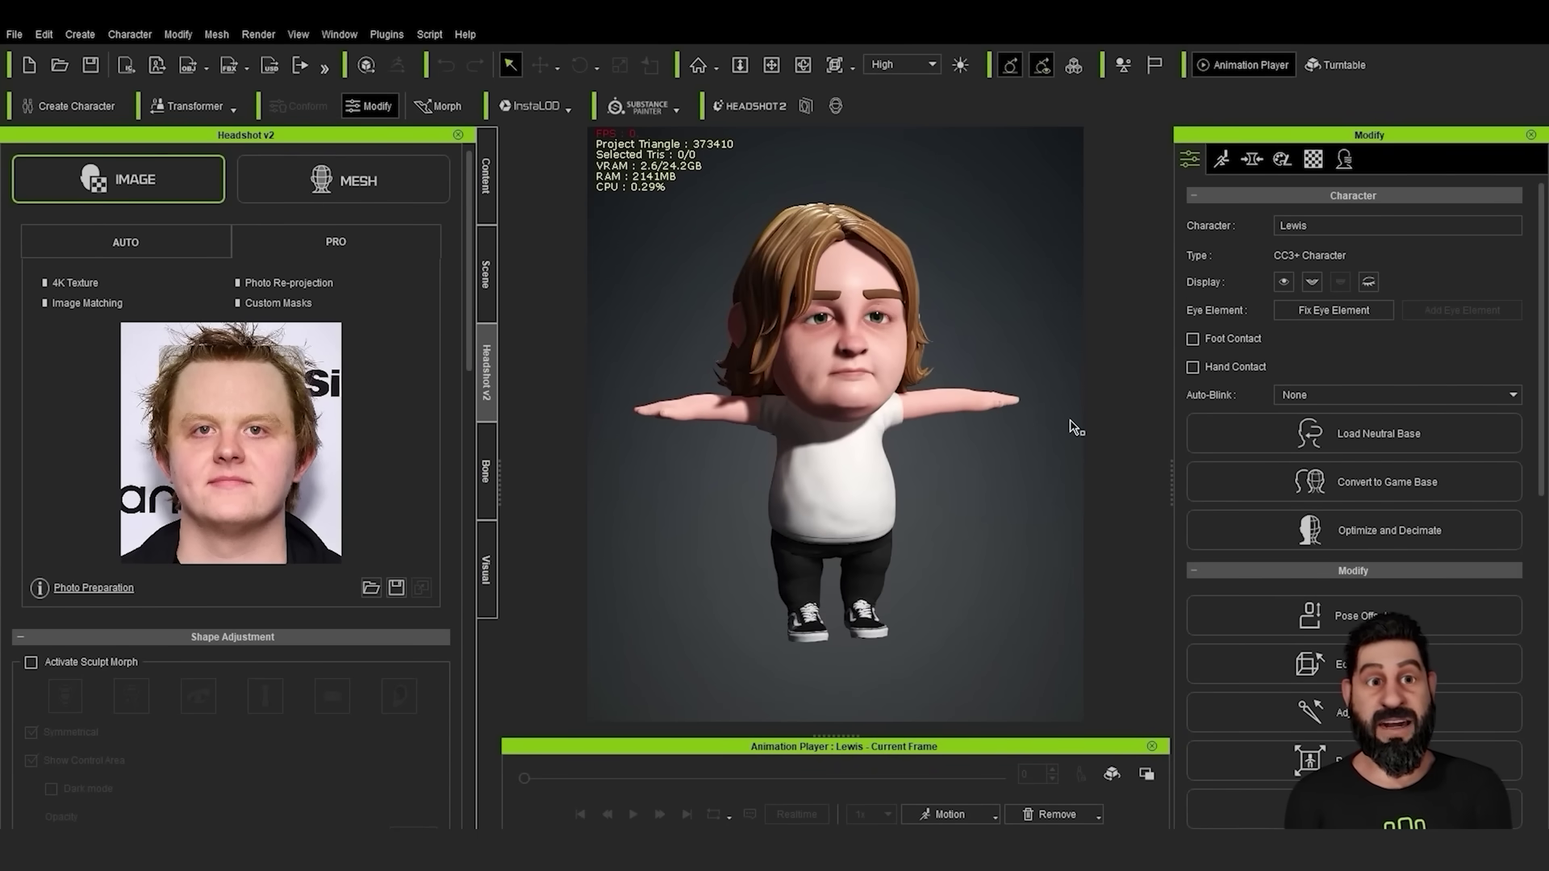
pyautogui.scroll(2, 848, 519)
pyautogui.moveTo(827, 373); pyautogui.dragTo(927, 464, button='middle')
pyautogui.moveTo(928, 463); pyautogui.dragTo(896, 463, button='right')
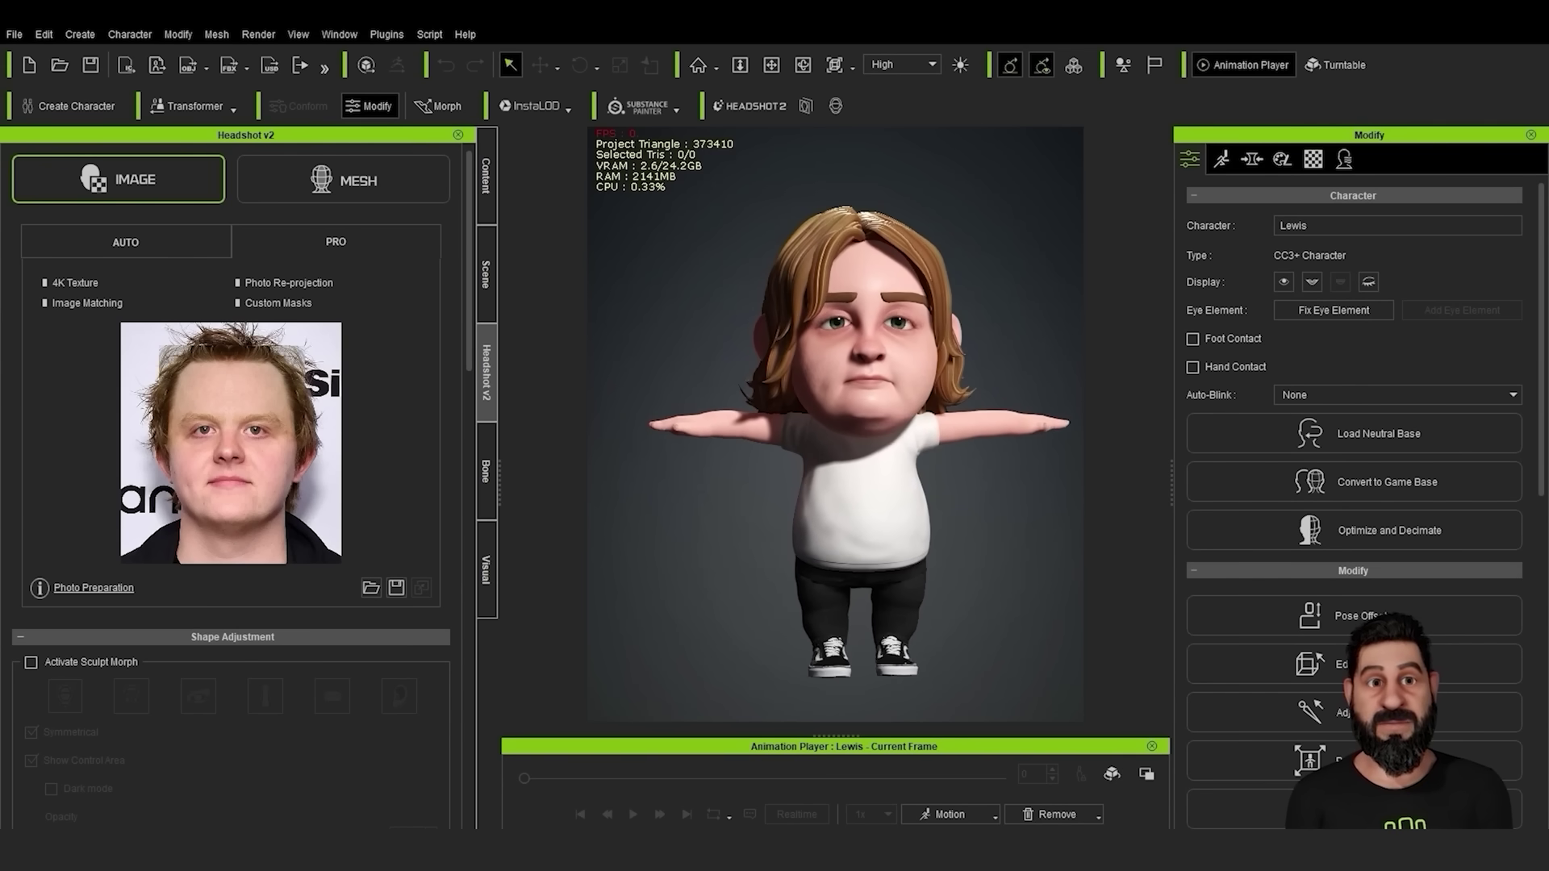
pyautogui.moveTo(974, 488); pyautogui.dragTo(941, 449, button='middle')
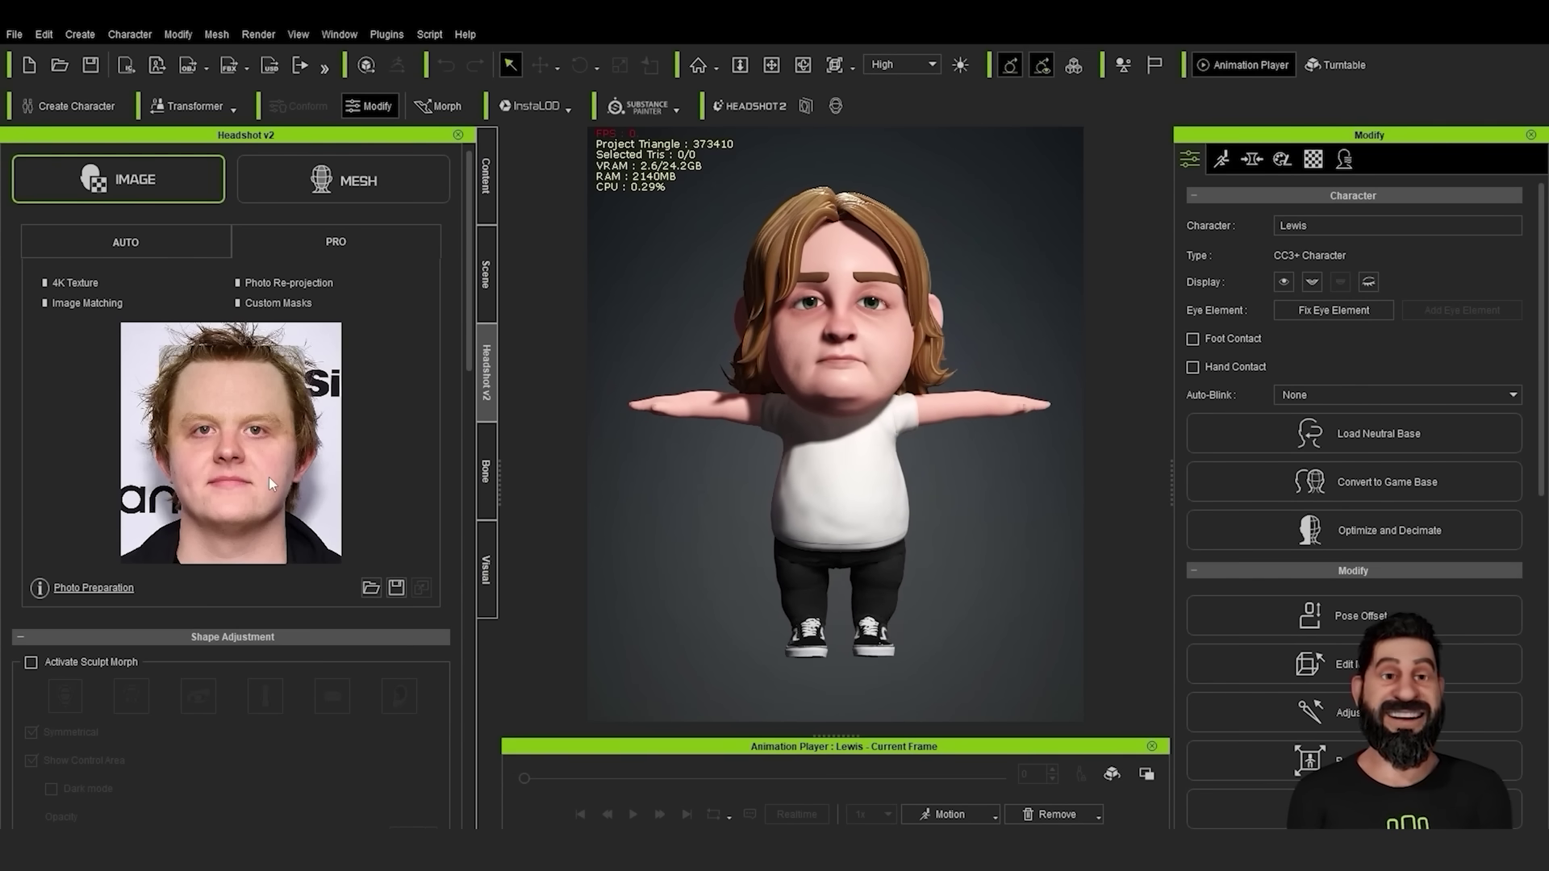
pyautogui.moveTo(326, 524)
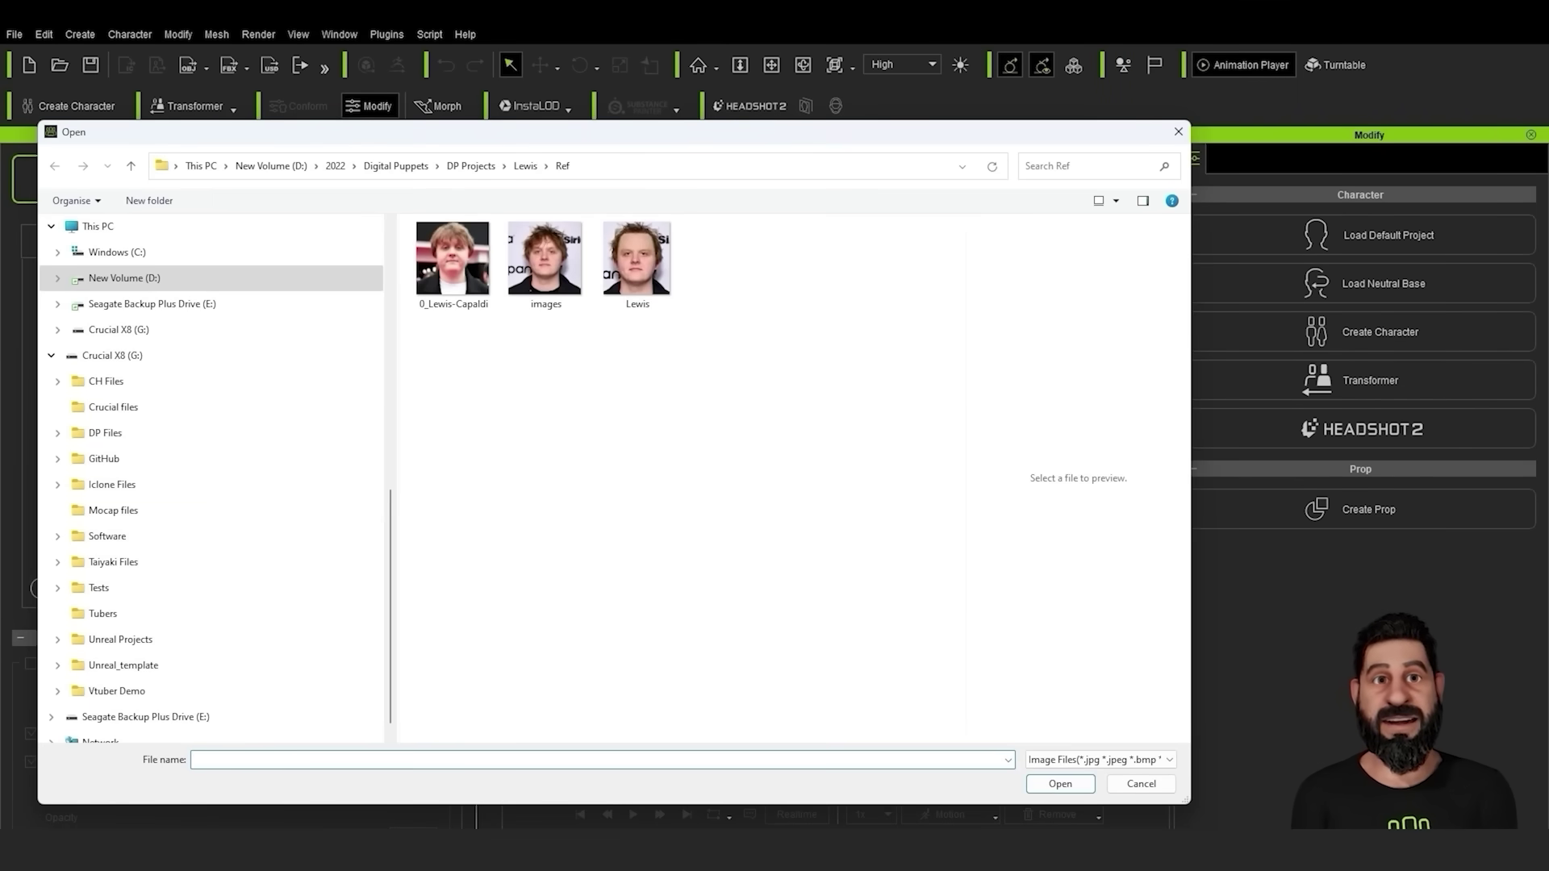
# Load the Lewis reference photo and generate a character from it with the Male body and Clean Rough skin type
pyautogui.click(676, 297)
pyautogui.click(1059, 784)
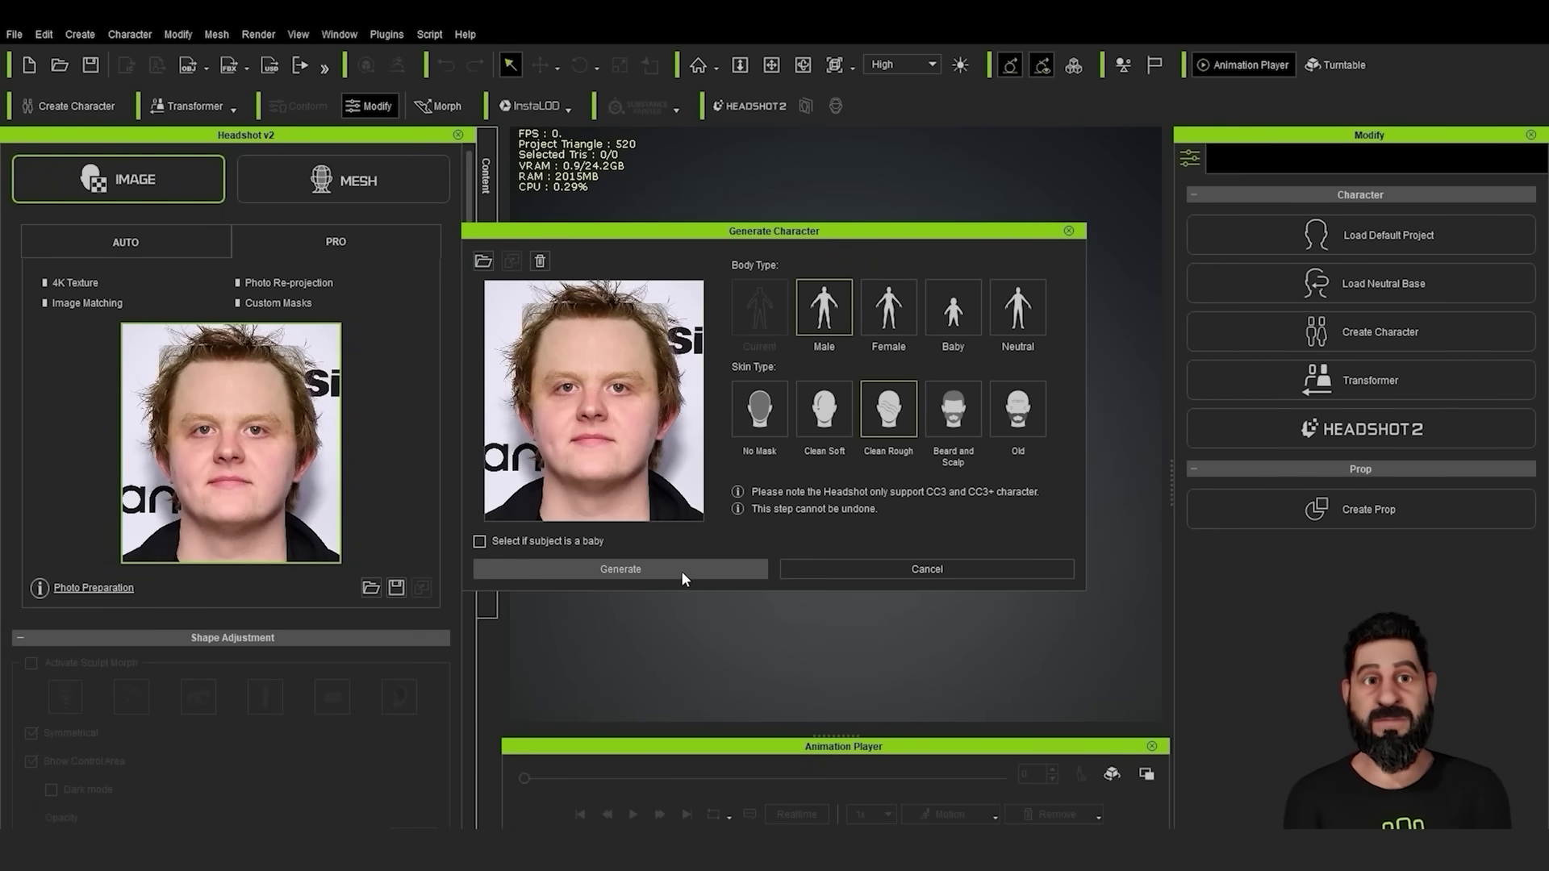
pyautogui.click(680, 569)
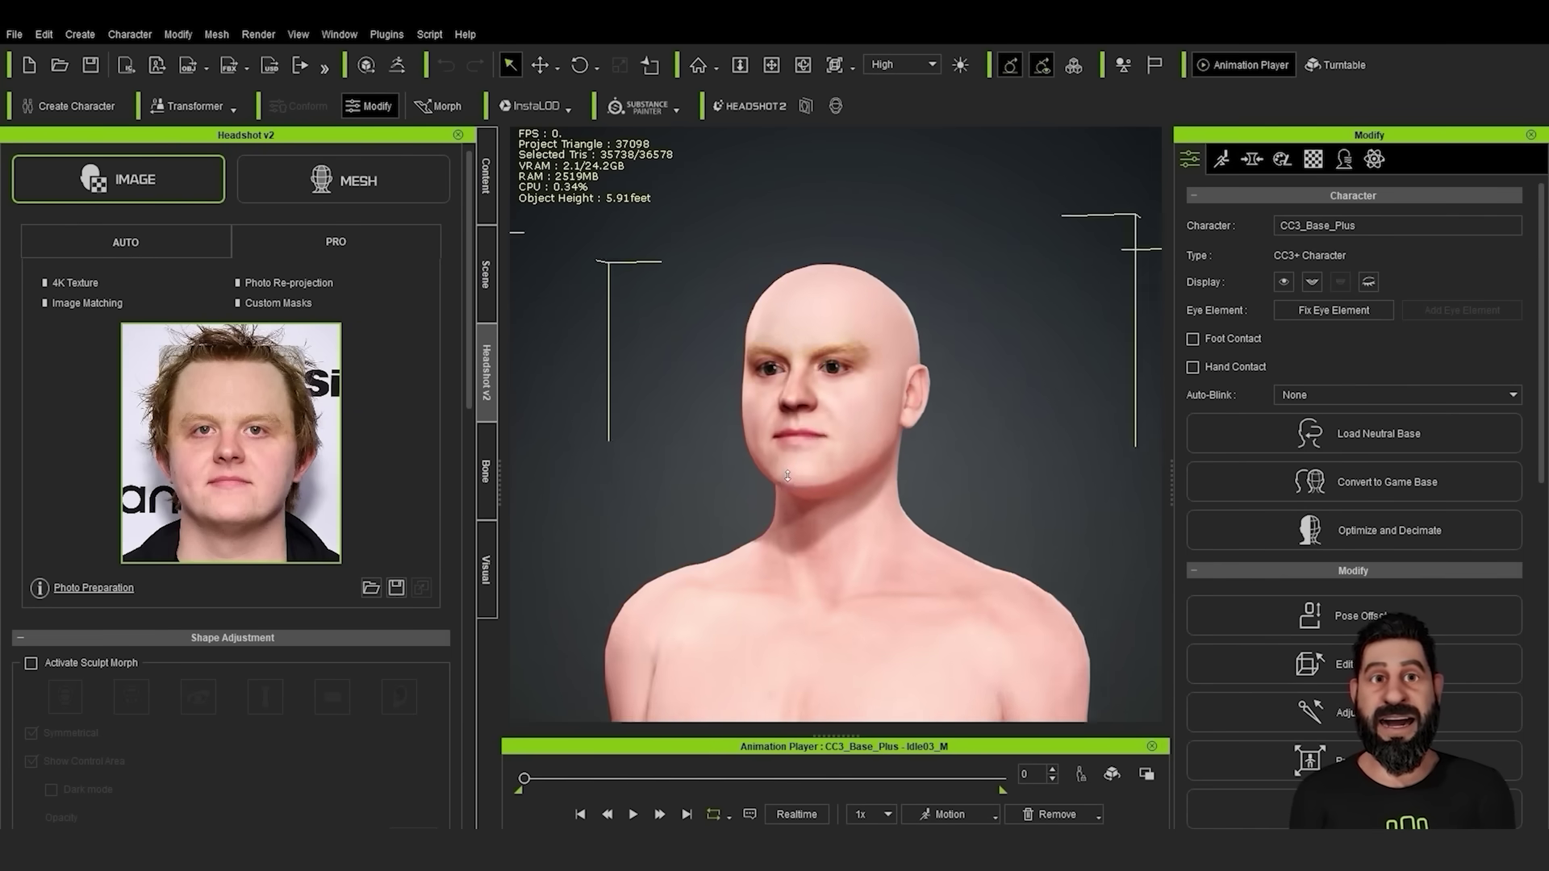
# Shorten the new character's legs by morphing them directly on the body
pyautogui.scroll(4, 788, 476)
pyautogui.keyDown('alt'); pyautogui.moveTo(719, 475); pyautogui.dragTo(743, 553); pyautogui.keyUp('alt')
pyautogui.press('Home')
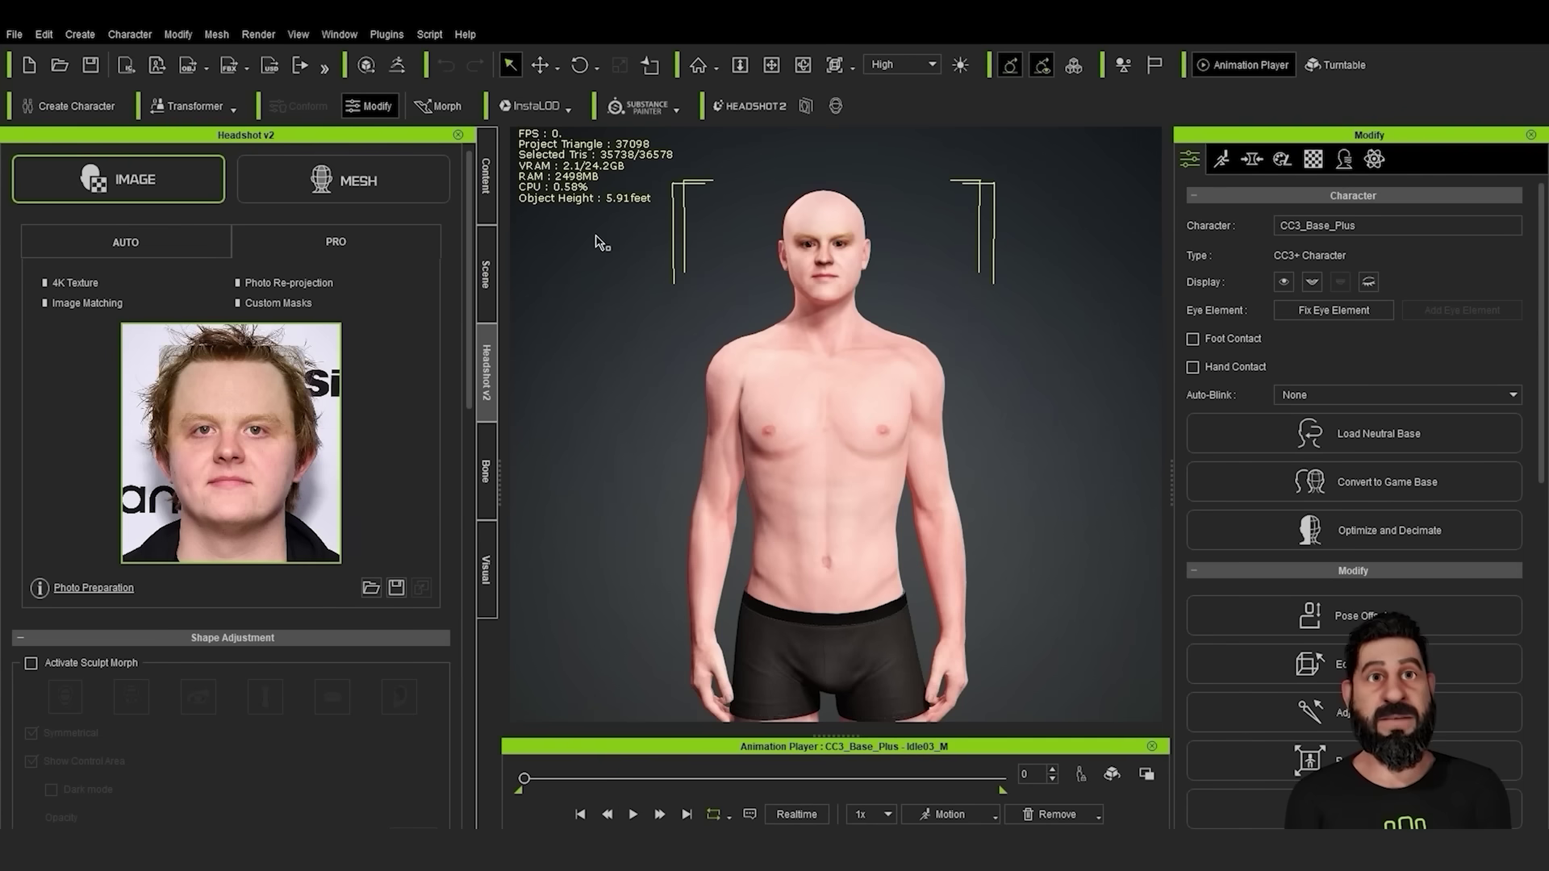
pyautogui.moveTo(1030, 569); pyautogui.dragTo(996, 356, button='middle')
pyautogui.scroll(-4, 901, 371)
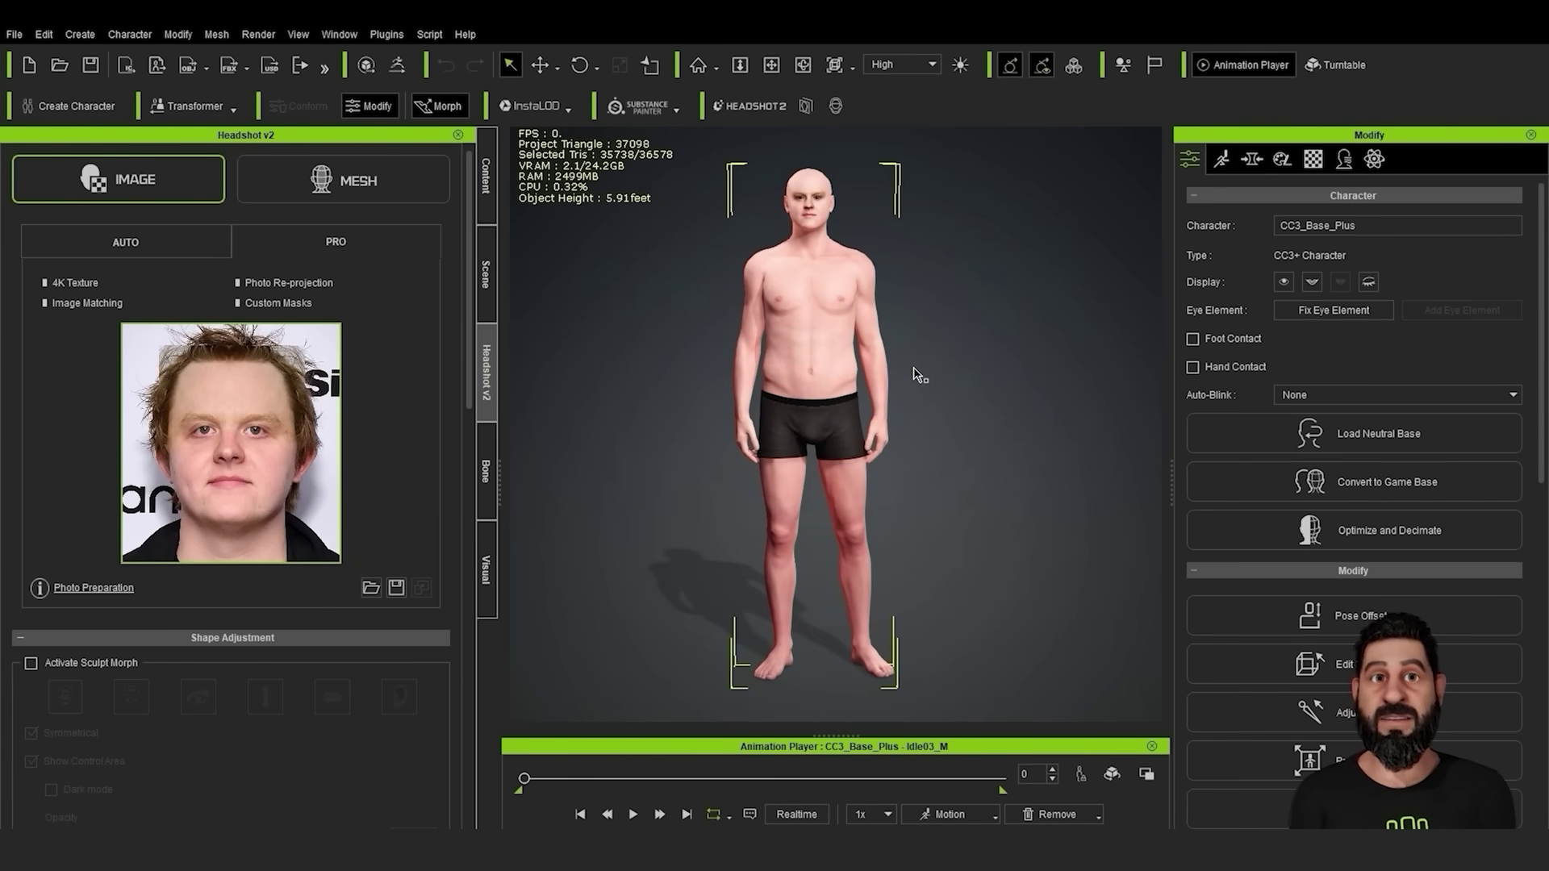
pyautogui.moveTo(867, 500); pyautogui.dragTo(864, 581)
# Examine the character's head, shoulders and overall body proportions up close and from a distance
pyautogui.scroll(3, 864, 557)
pyautogui.moveTo(864, 580); pyautogui.dragTo(888, 625, button='middle')
pyautogui.scroll(3, 797, 487)
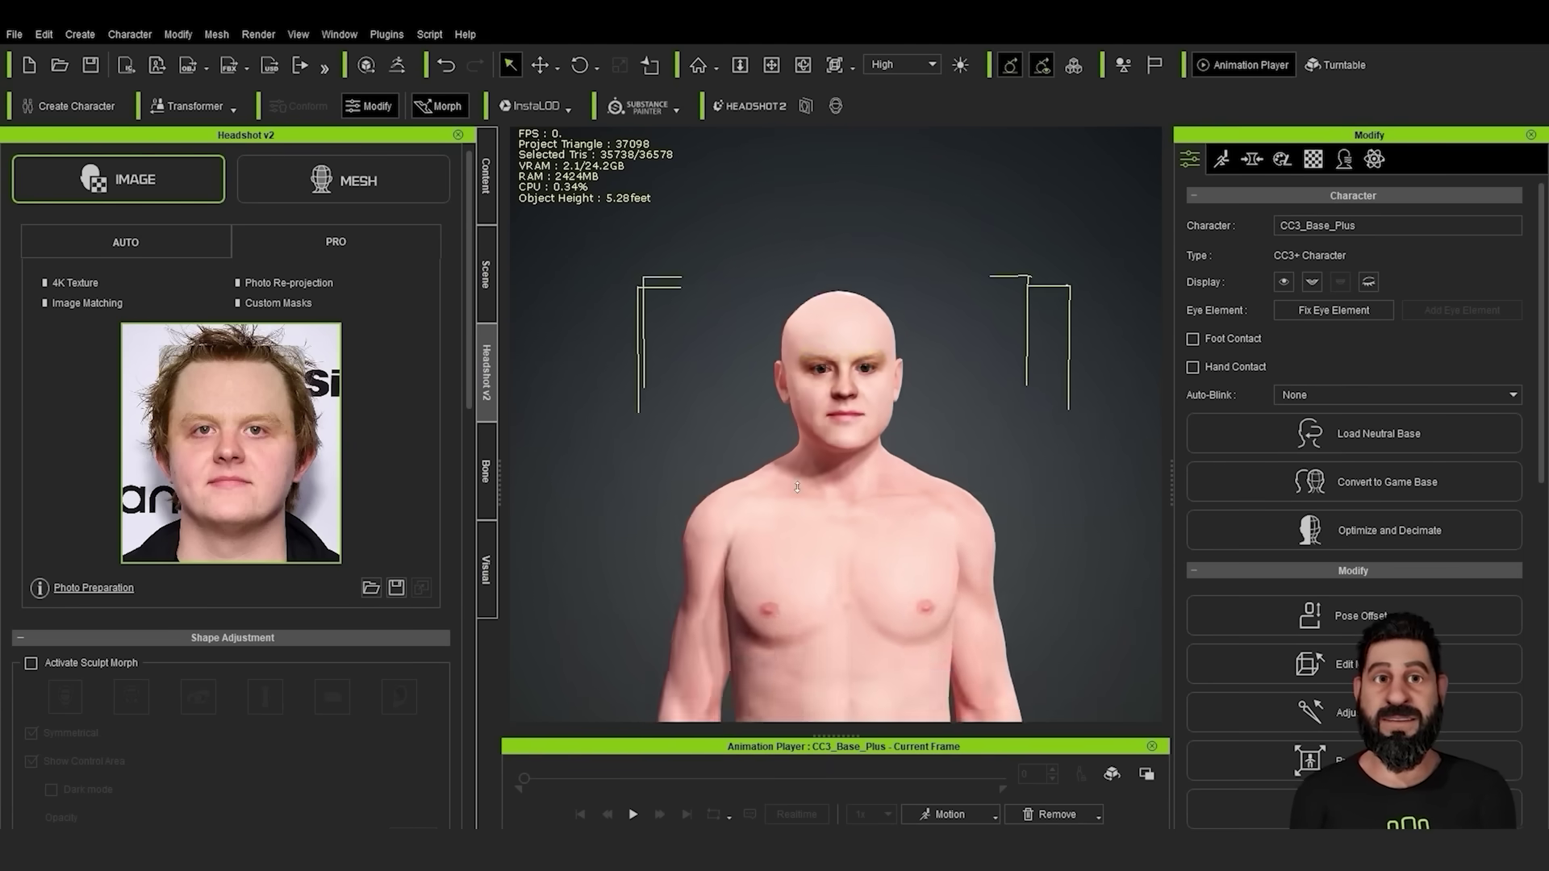
pyautogui.scroll(3, 797, 487)
pyautogui.keyDown('alt'); pyautogui.moveTo(797, 488); pyautogui.dragTo(1000, 342); pyautogui.keyUp('alt')
pyautogui.scroll(-3, 999, 342)
pyautogui.moveTo(999, 342); pyautogui.dragTo(1002, 223, button='middle')
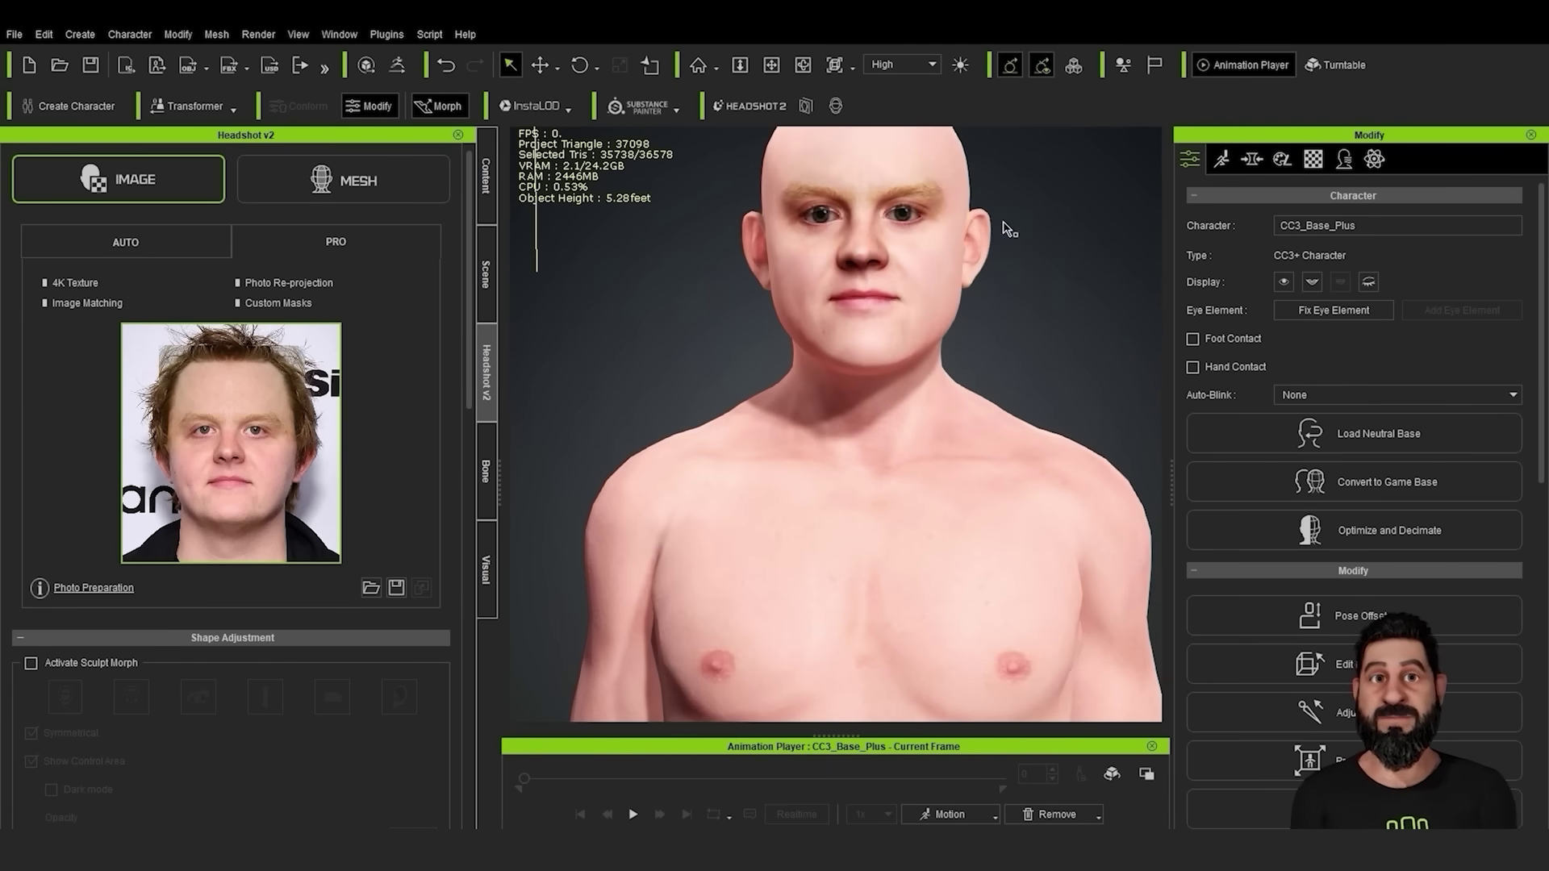
pyautogui.scroll(-6, 1003, 229)
pyautogui.moveTo(812, 443); pyautogui.dragTo(796, 433, button='middle')
pyautogui.keyDown('alt'); pyautogui.moveTo(864, 446); pyautogui.dragTo(1009, 452); pyautogui.keyUp('alt')
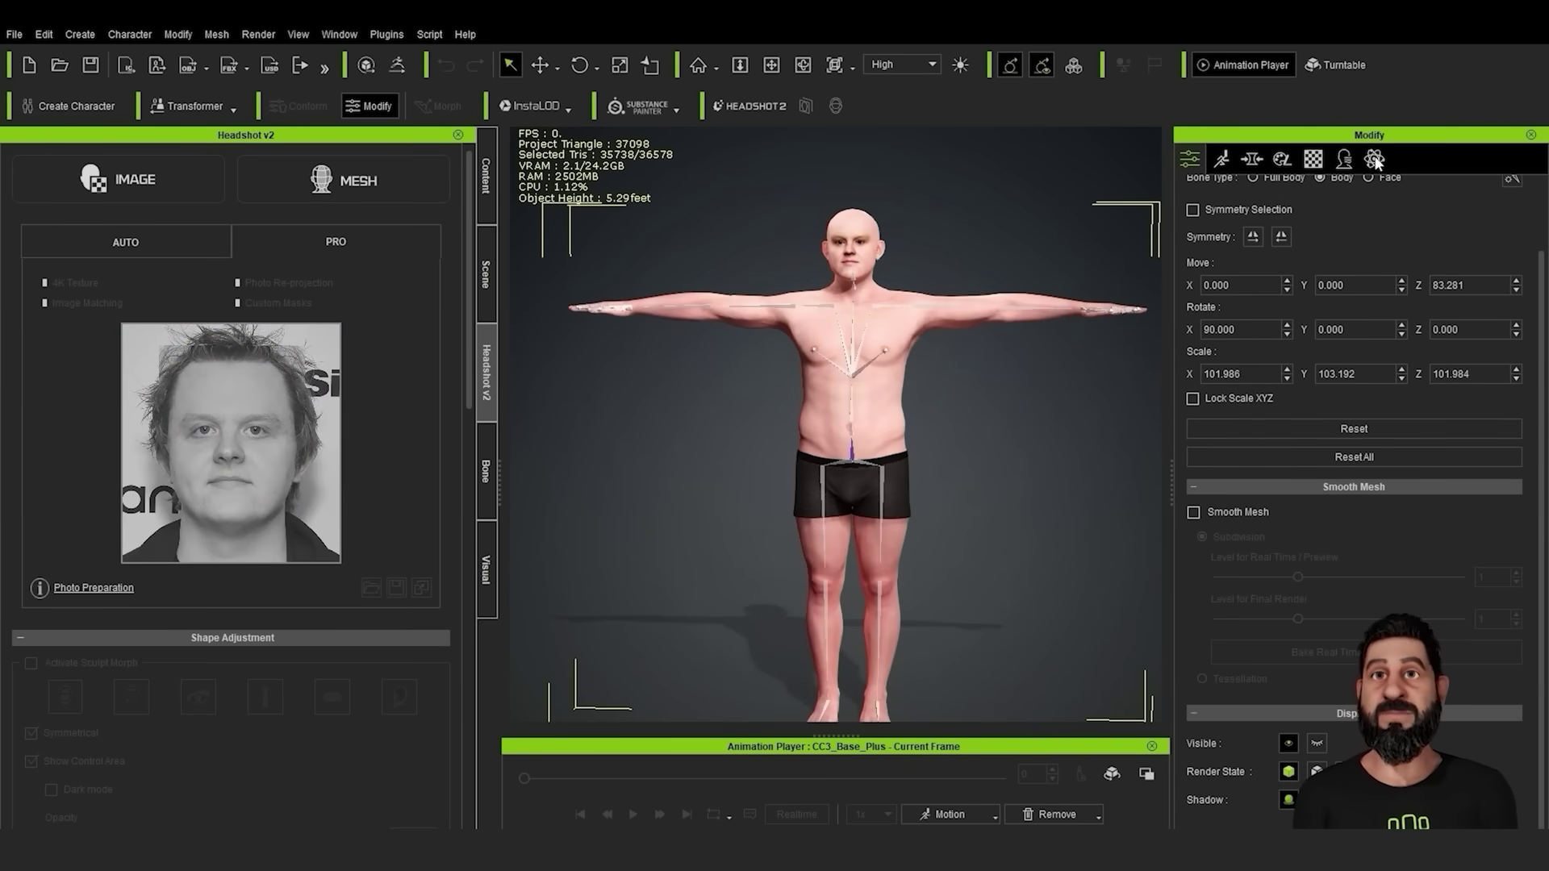
# Set the Full Body proportion scale to 80 with XYZ locked and leave proportion editing
pyautogui.scroll(1, 1386, 237)
pyautogui.scroll(1, 1386, 235)
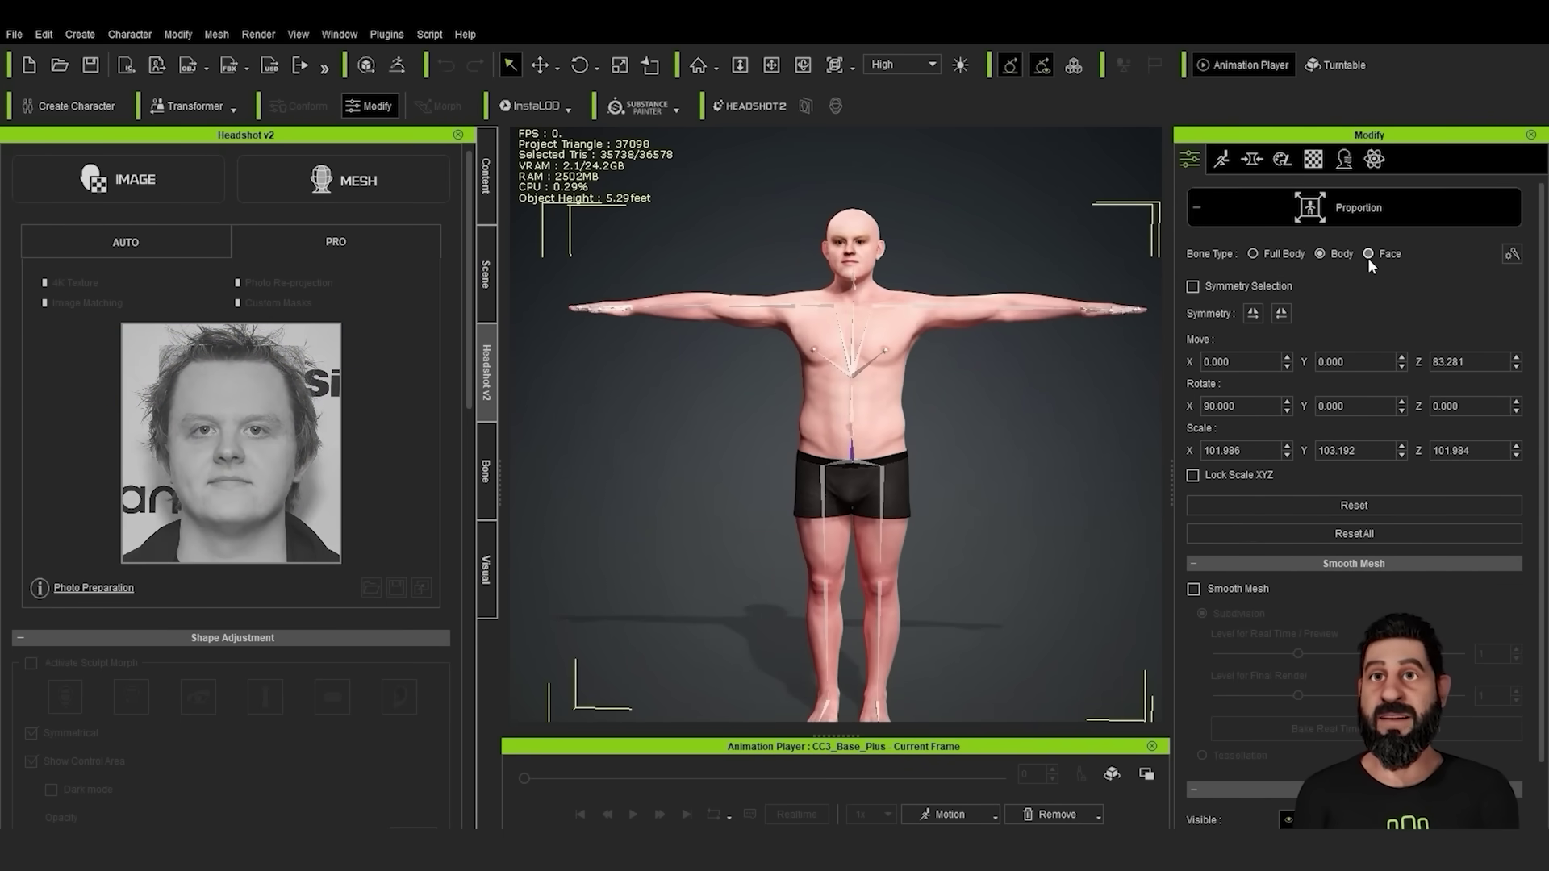
pyautogui.click(1253, 254)
pyautogui.press('Return')
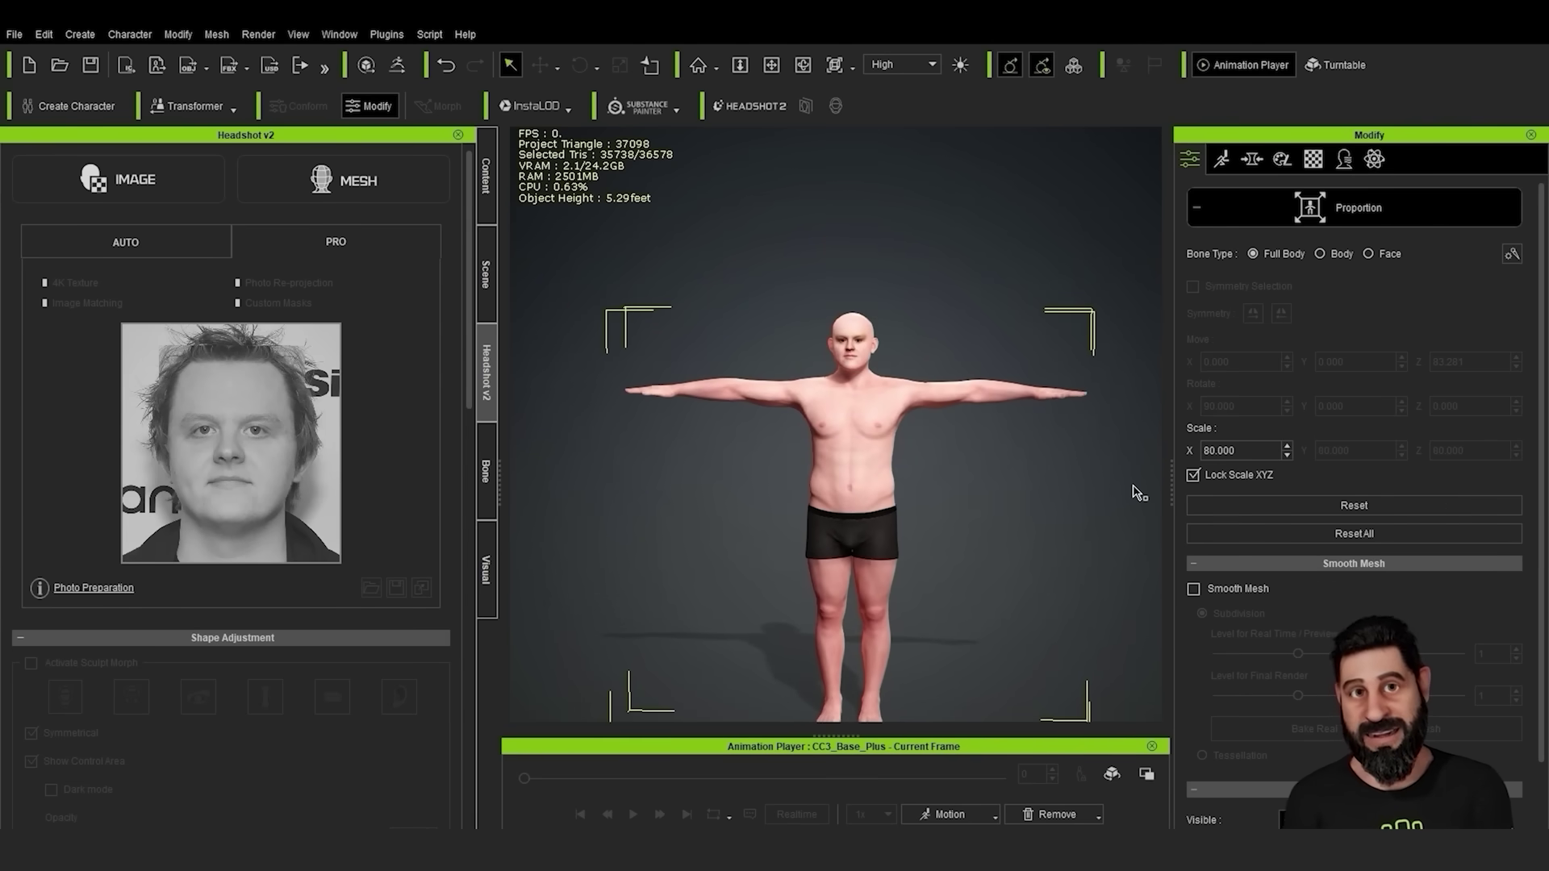
pyautogui.click(1234, 211)
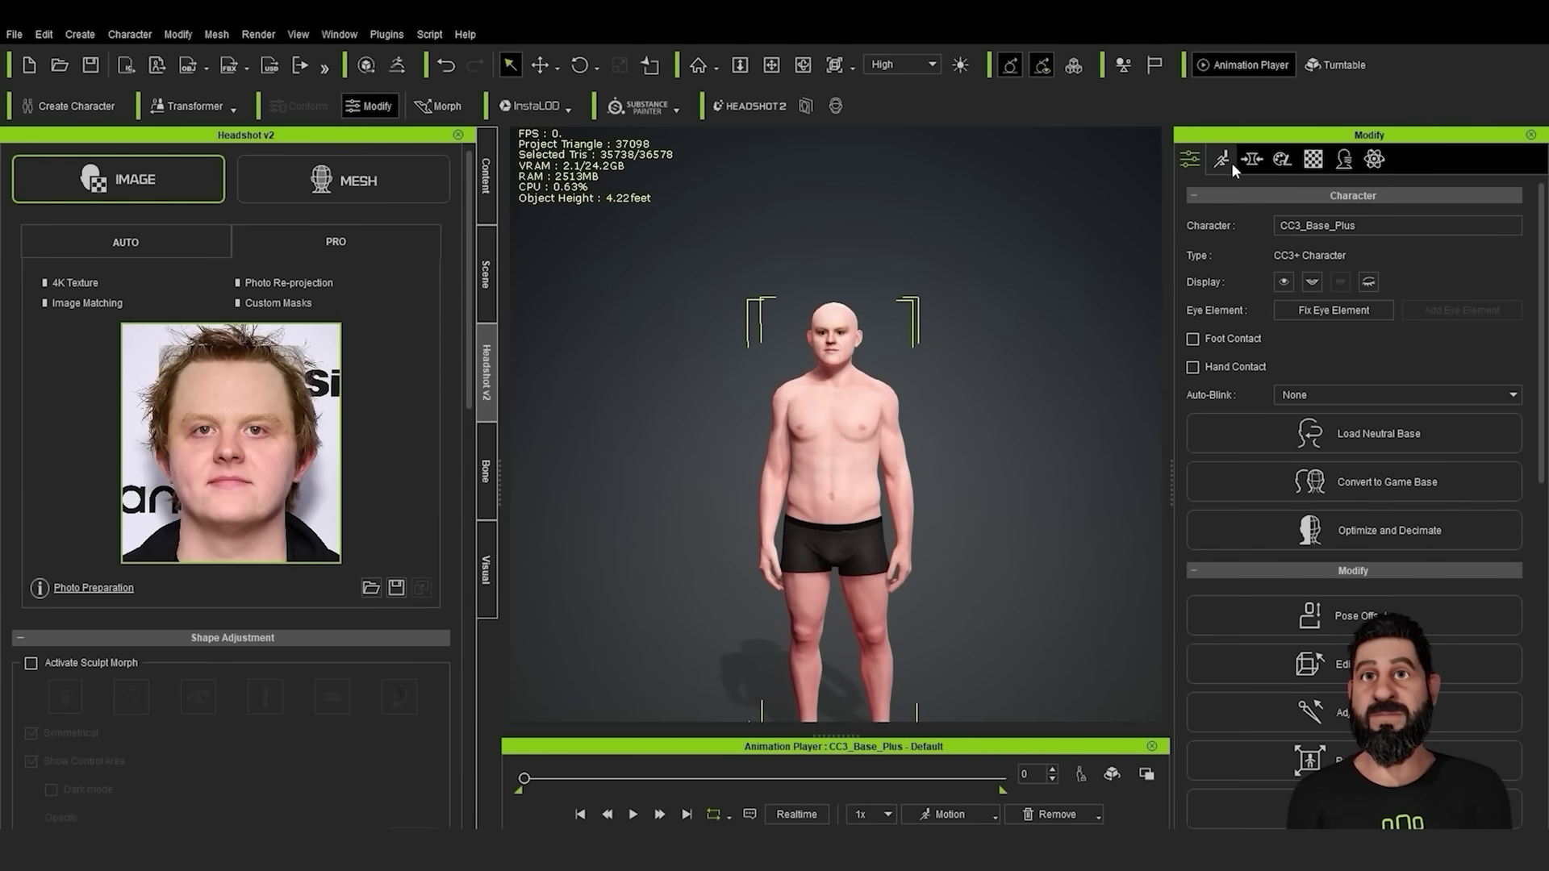
# Enlarge the character's head and skull with the Morph tool
pyautogui.click(1256, 160)
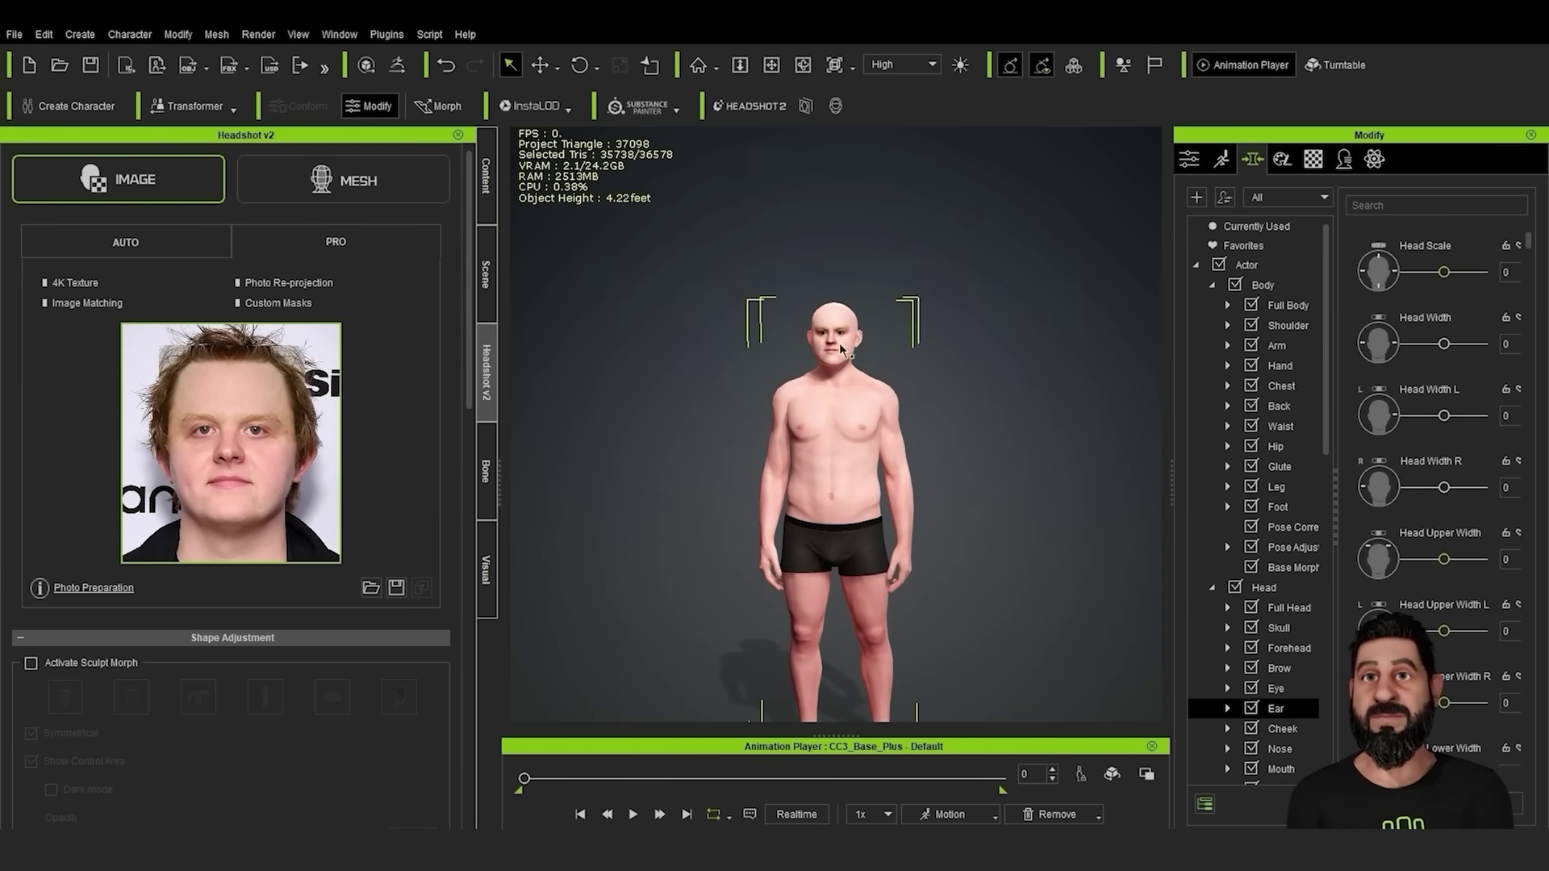
pyautogui.click(436, 109)
pyautogui.click(854, 263)
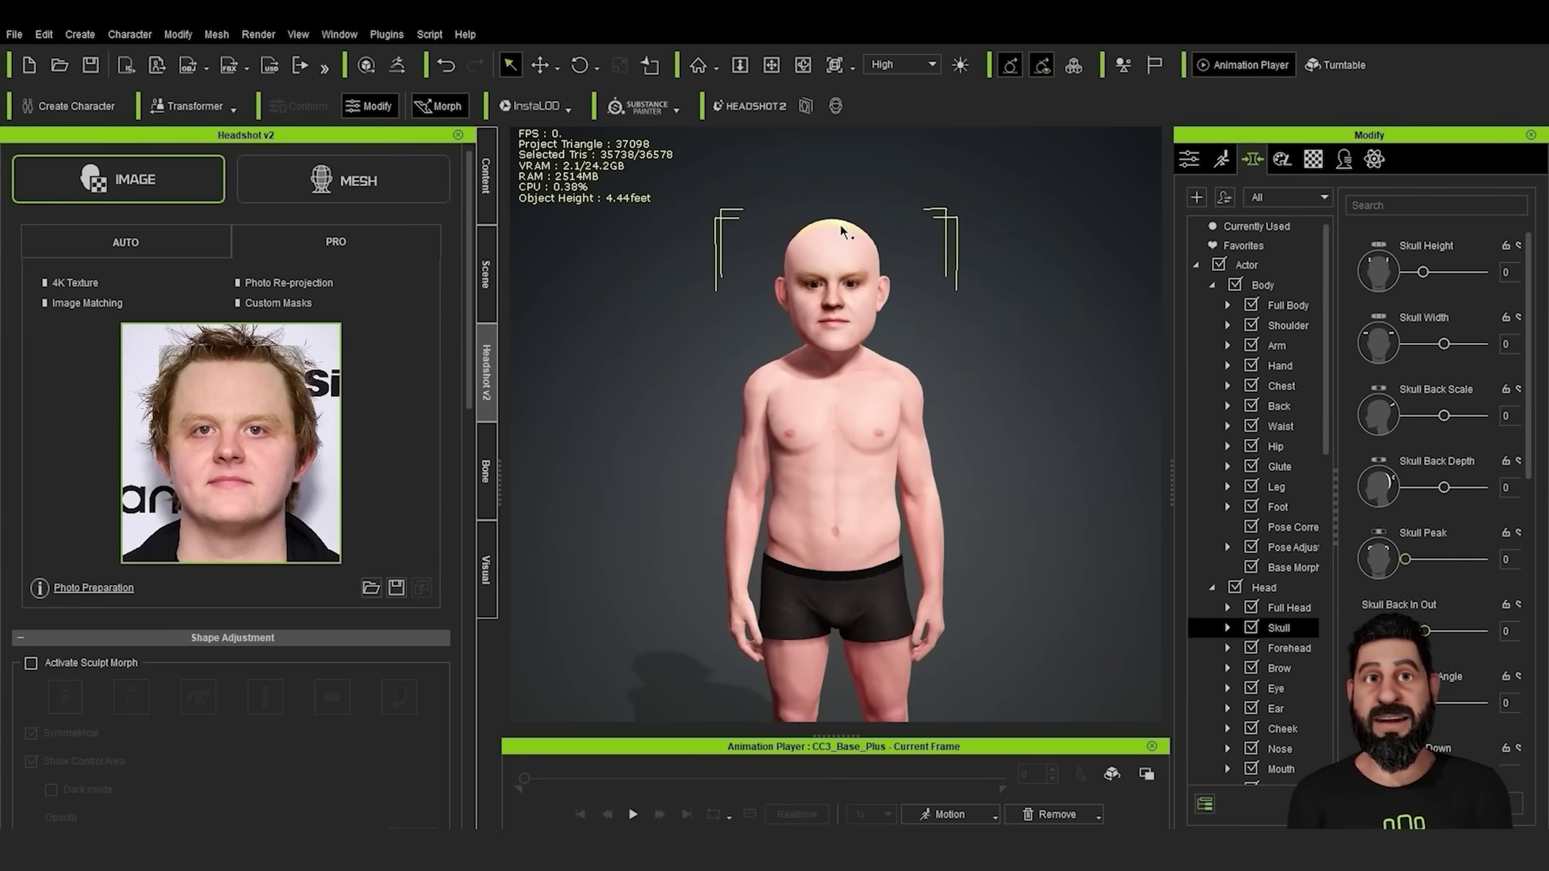
# Shorten the thighs and lower legs by morphing, and enlarge the head further
pyautogui.moveTo(928, 544); pyautogui.dragTo(952, 292, button='middle')
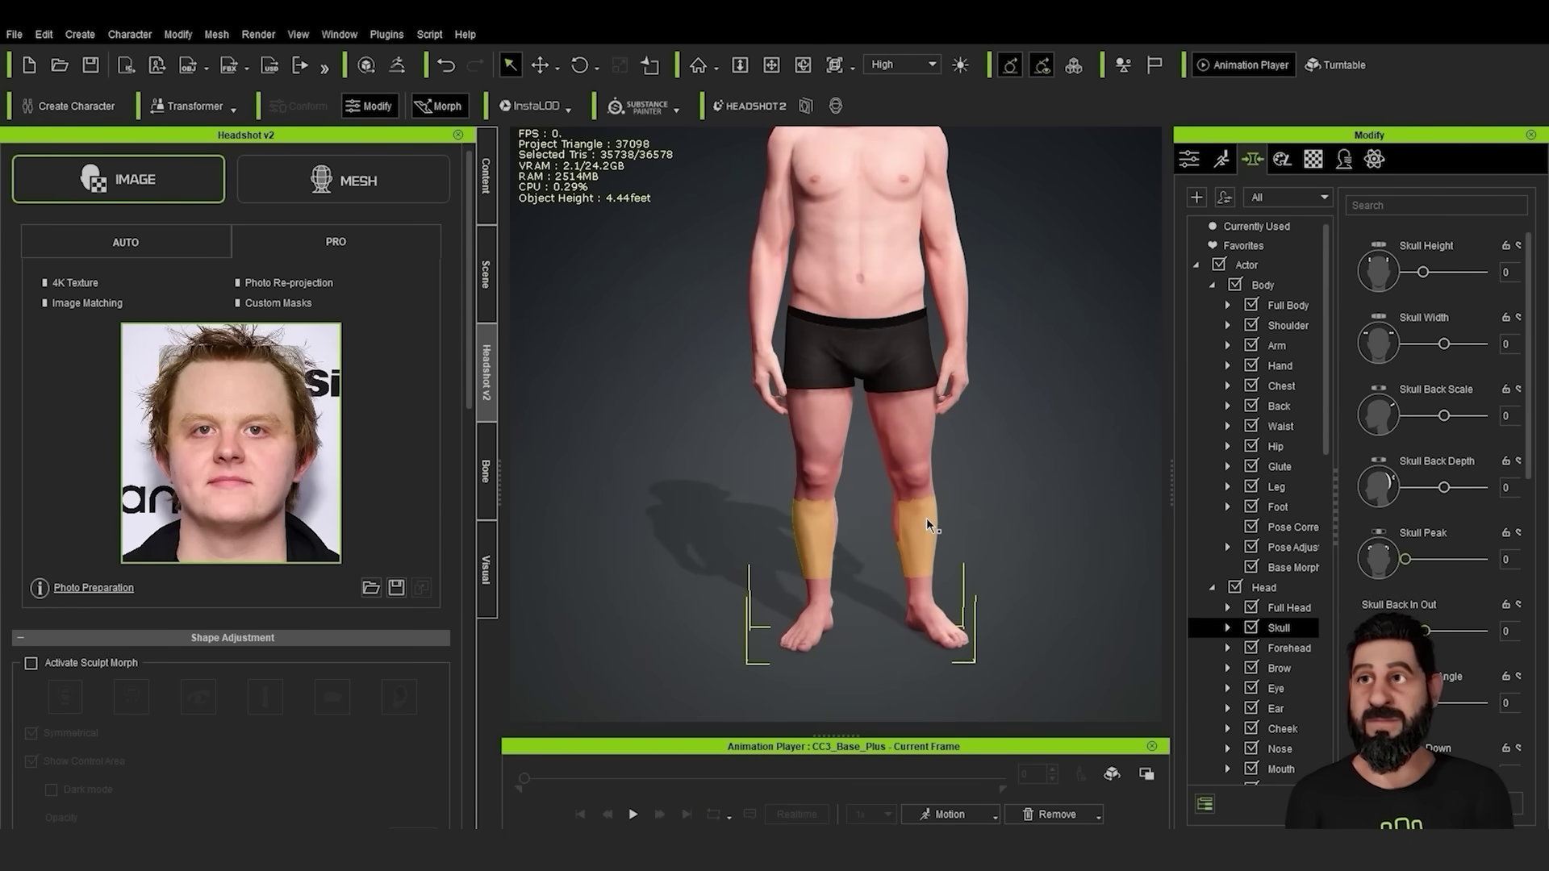
pyautogui.moveTo(927, 520); pyautogui.dragTo(926, 652)
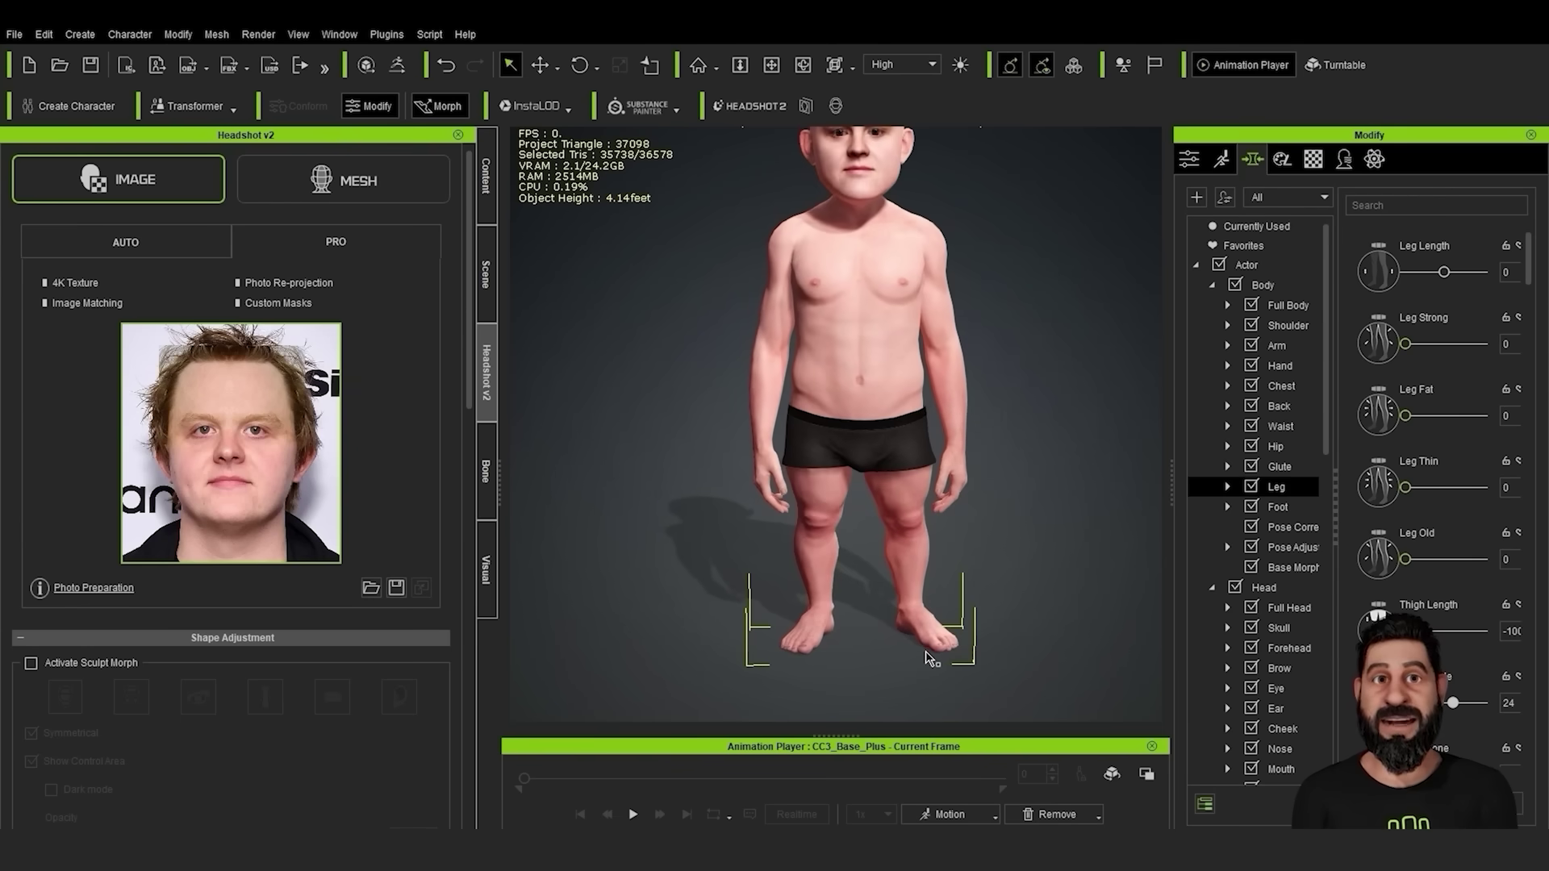
pyautogui.moveTo(968, 375); pyautogui.dragTo(888, 633, button='middle')
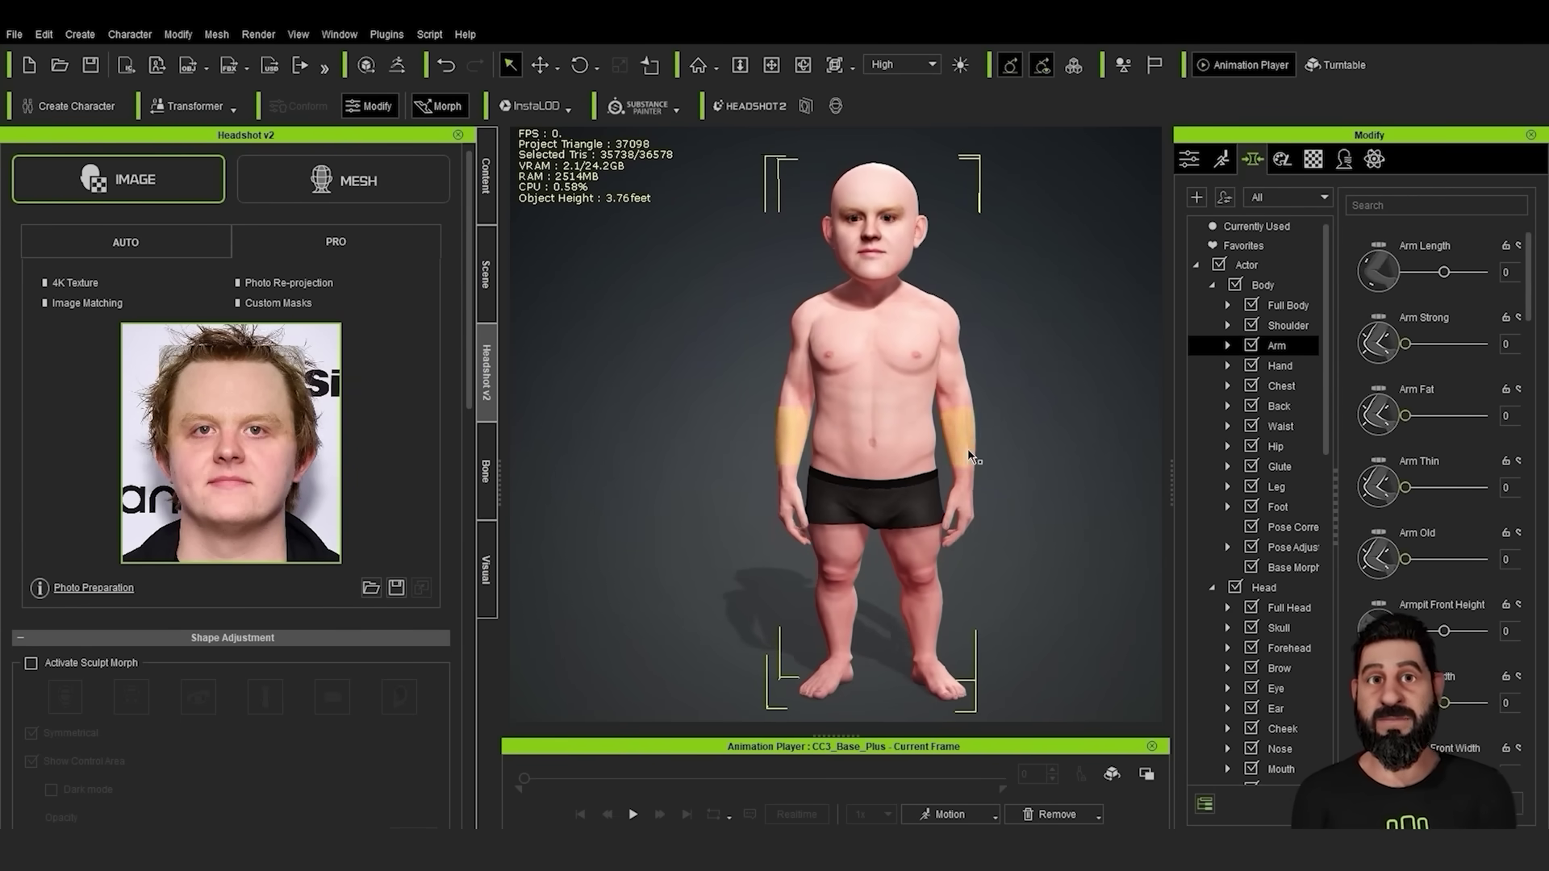
pyautogui.moveTo(895, 202); pyautogui.dragTo(915, 138)
# Set the Chest Height morph to -200
pyautogui.click(879, 360)
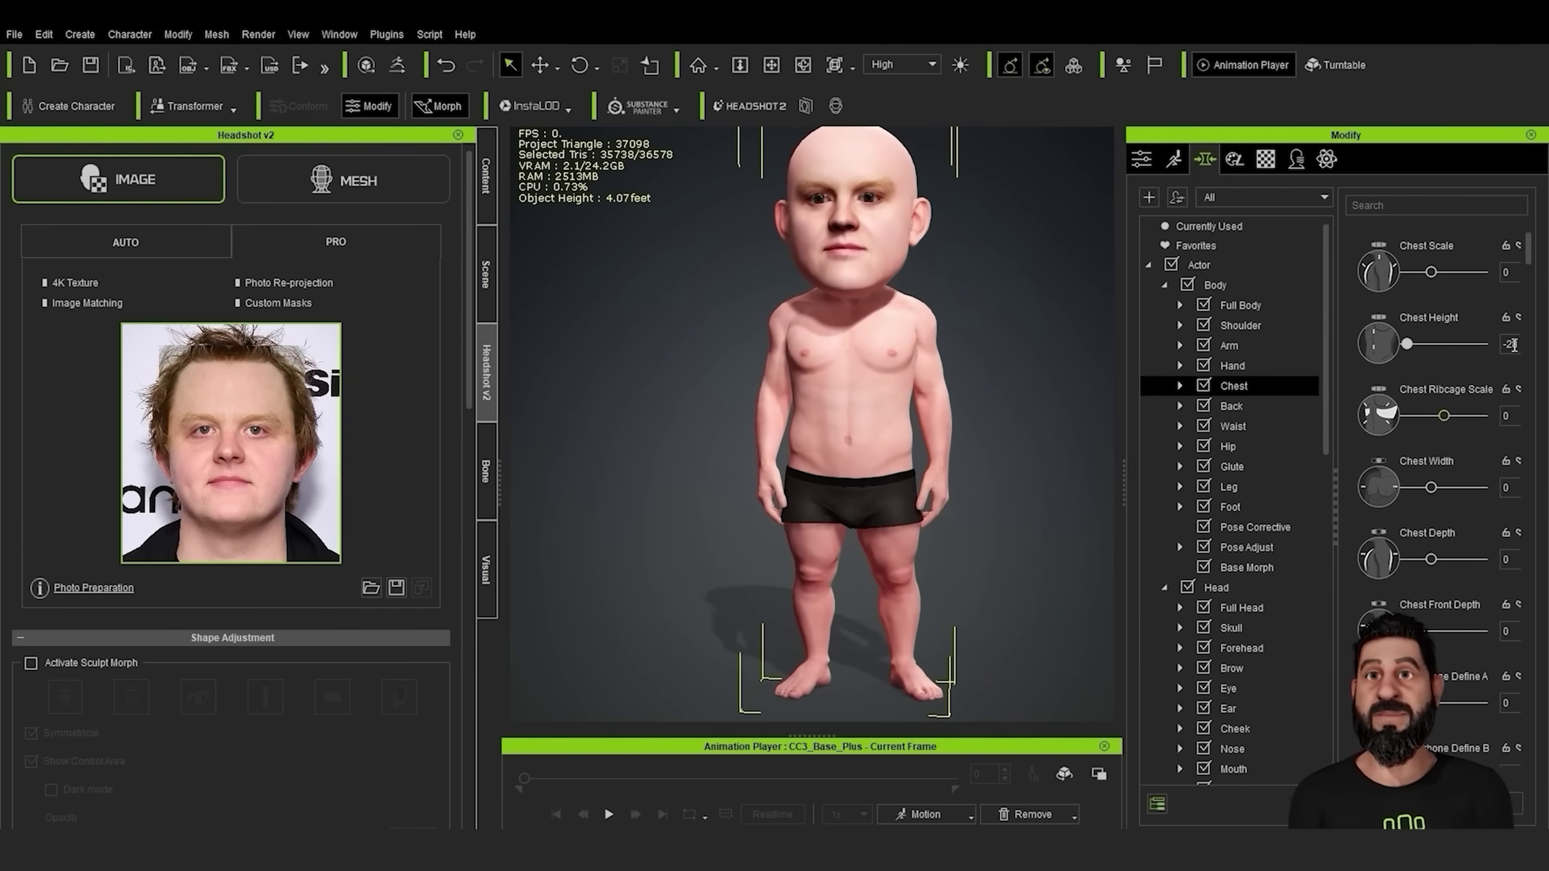
pyautogui.click(1509, 345)
pyautogui.write('-200')
pyautogui.press('Return')
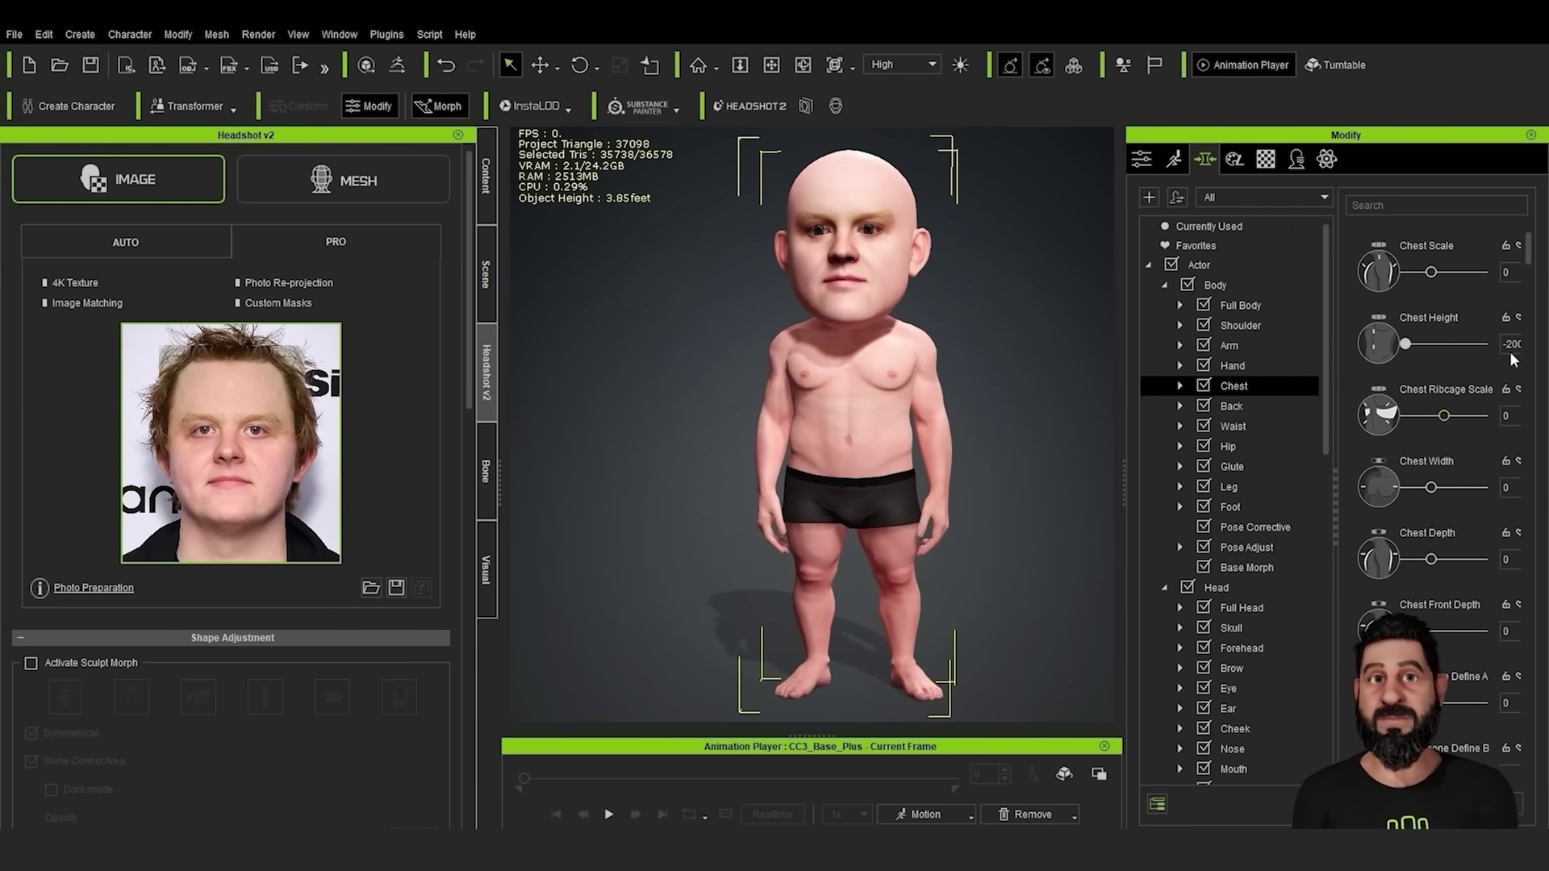
# Reshape the chest and waist slightly by morphing them directly on the torso
pyautogui.moveTo(825, 355); pyautogui.dragTo(826, 323)
pyautogui.moveTo(825, 379)
pyautogui.mouseDown(button='middle')
pyautogui.moveTo(895, 380)
pyautogui.moveTo(825, 403)
pyautogui.moveTo(968, 403)
pyautogui.moveTo(824, 403)
pyautogui.mouseUp(button='middle')
pyautogui.click(825, 476)
pyautogui.click(843, 447)
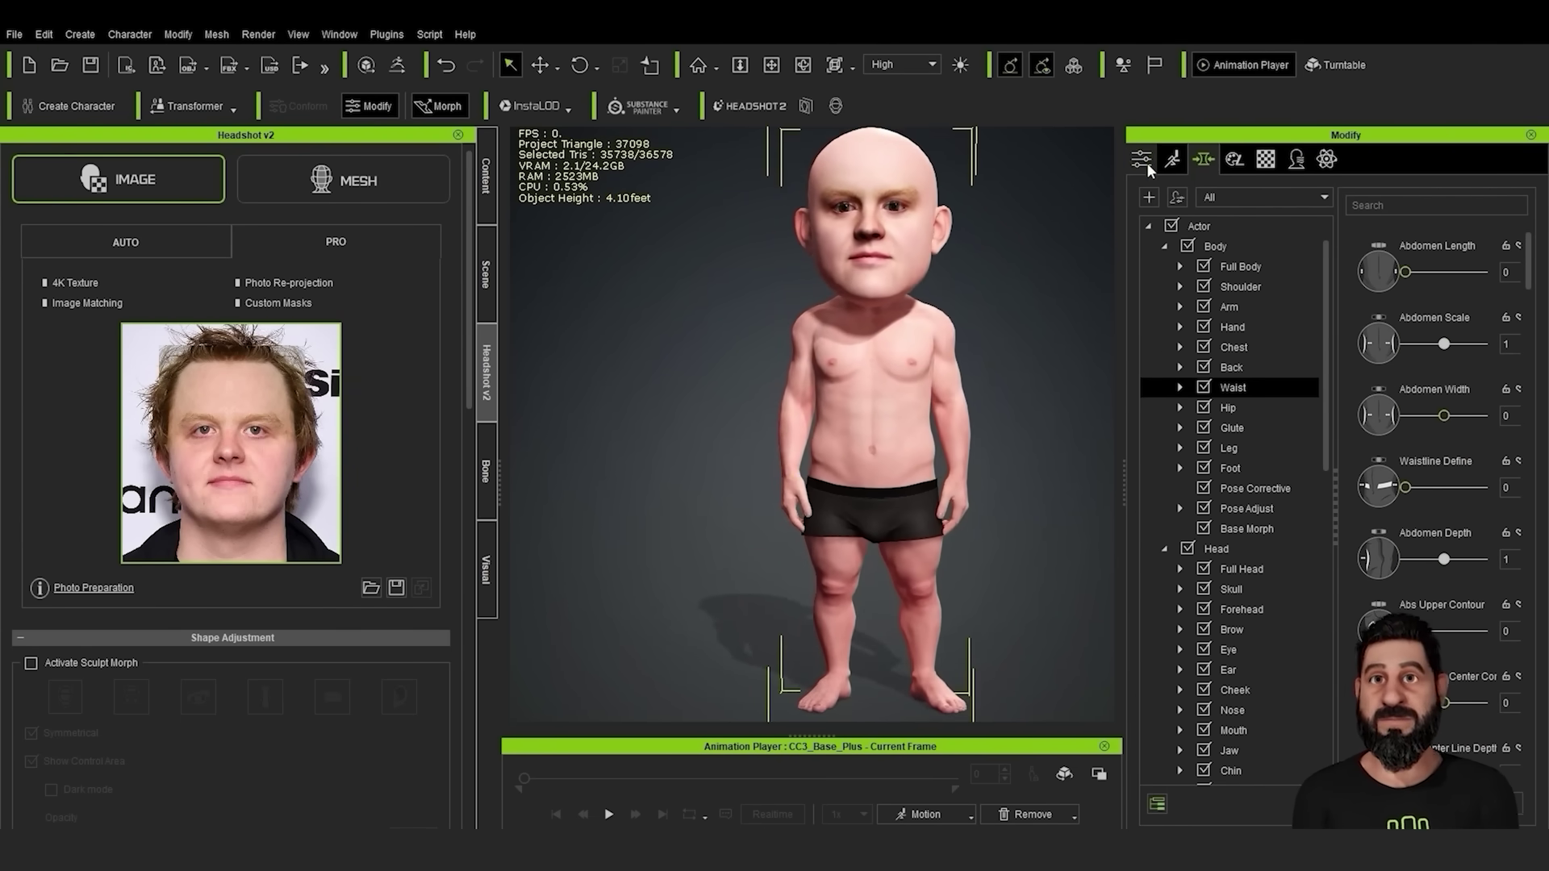
pyautogui.click(1147, 165)
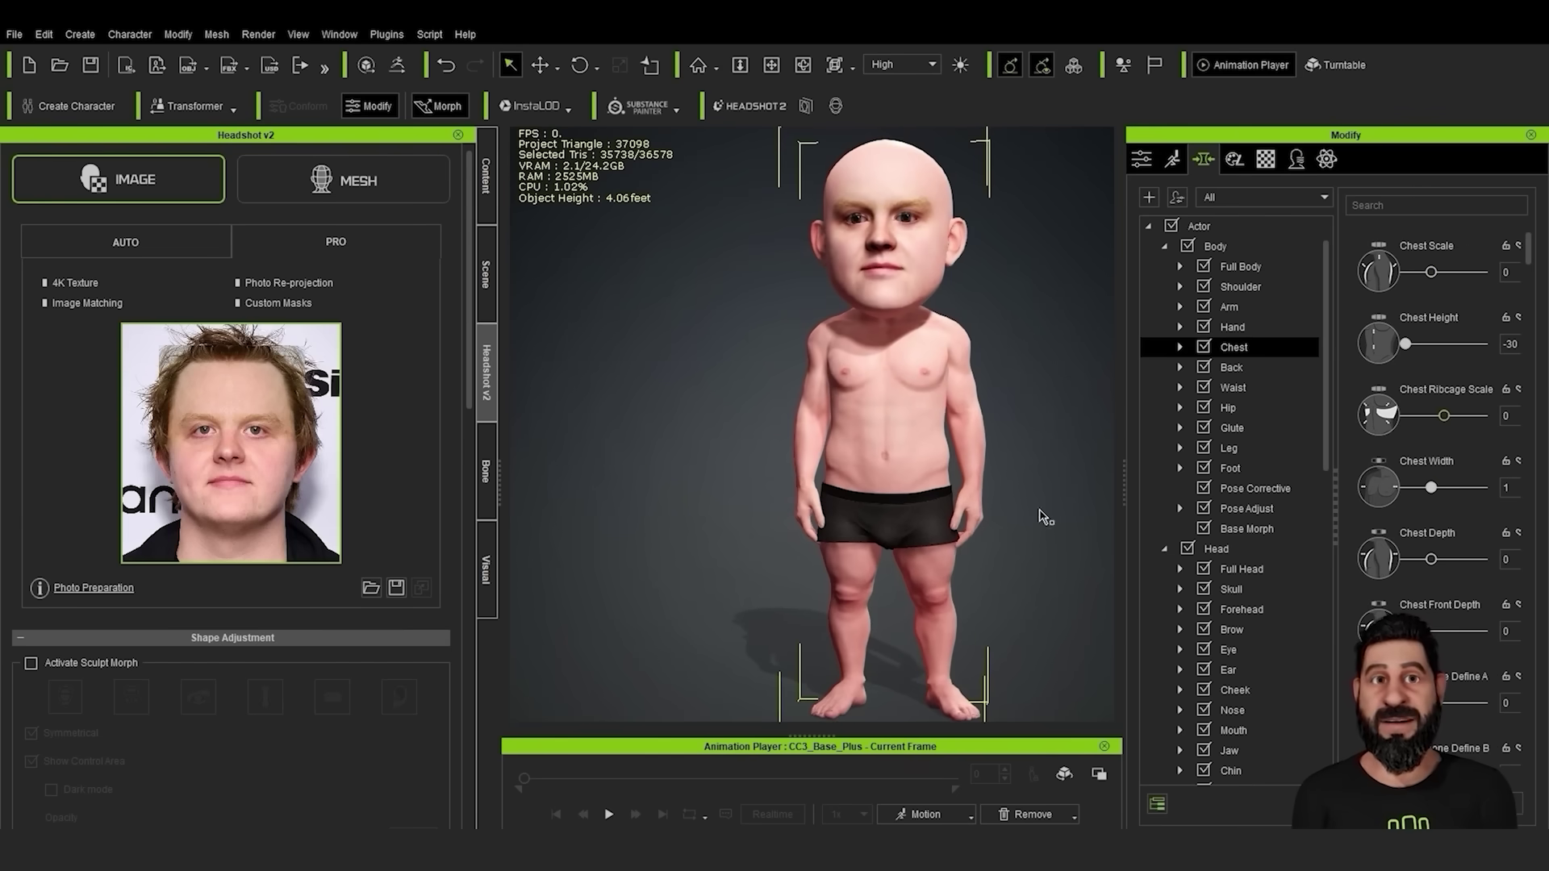
# In Proportion editing, switch to Body bones and lower the upper spine bone to shorten the torso
pyautogui.moveTo(1037, 516); pyautogui.dragTo(1099, 444, button='middle')
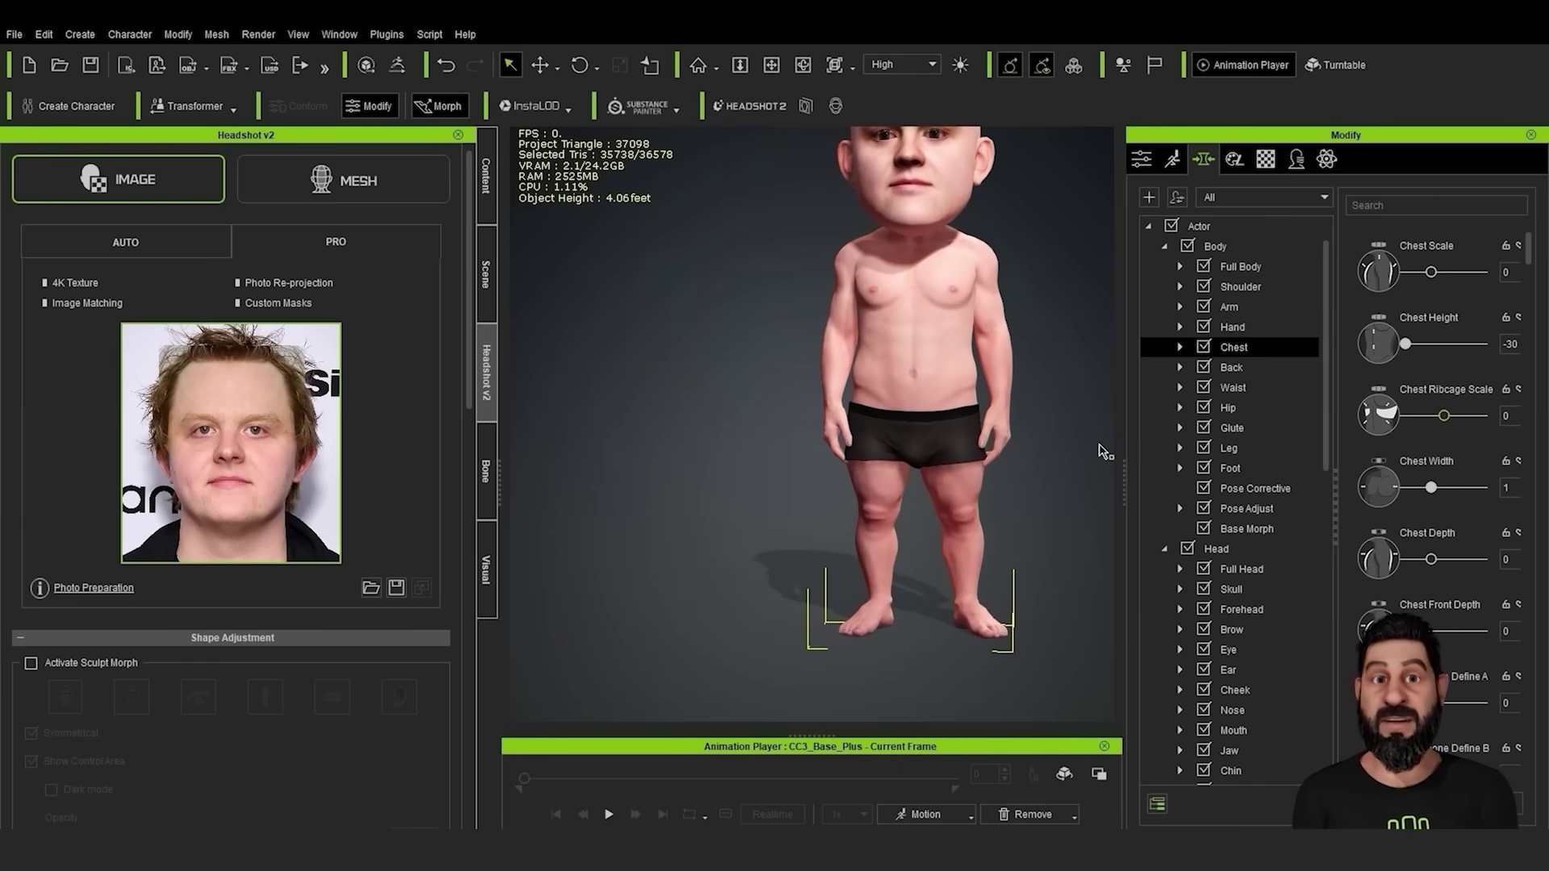
pyautogui.click(1141, 160)
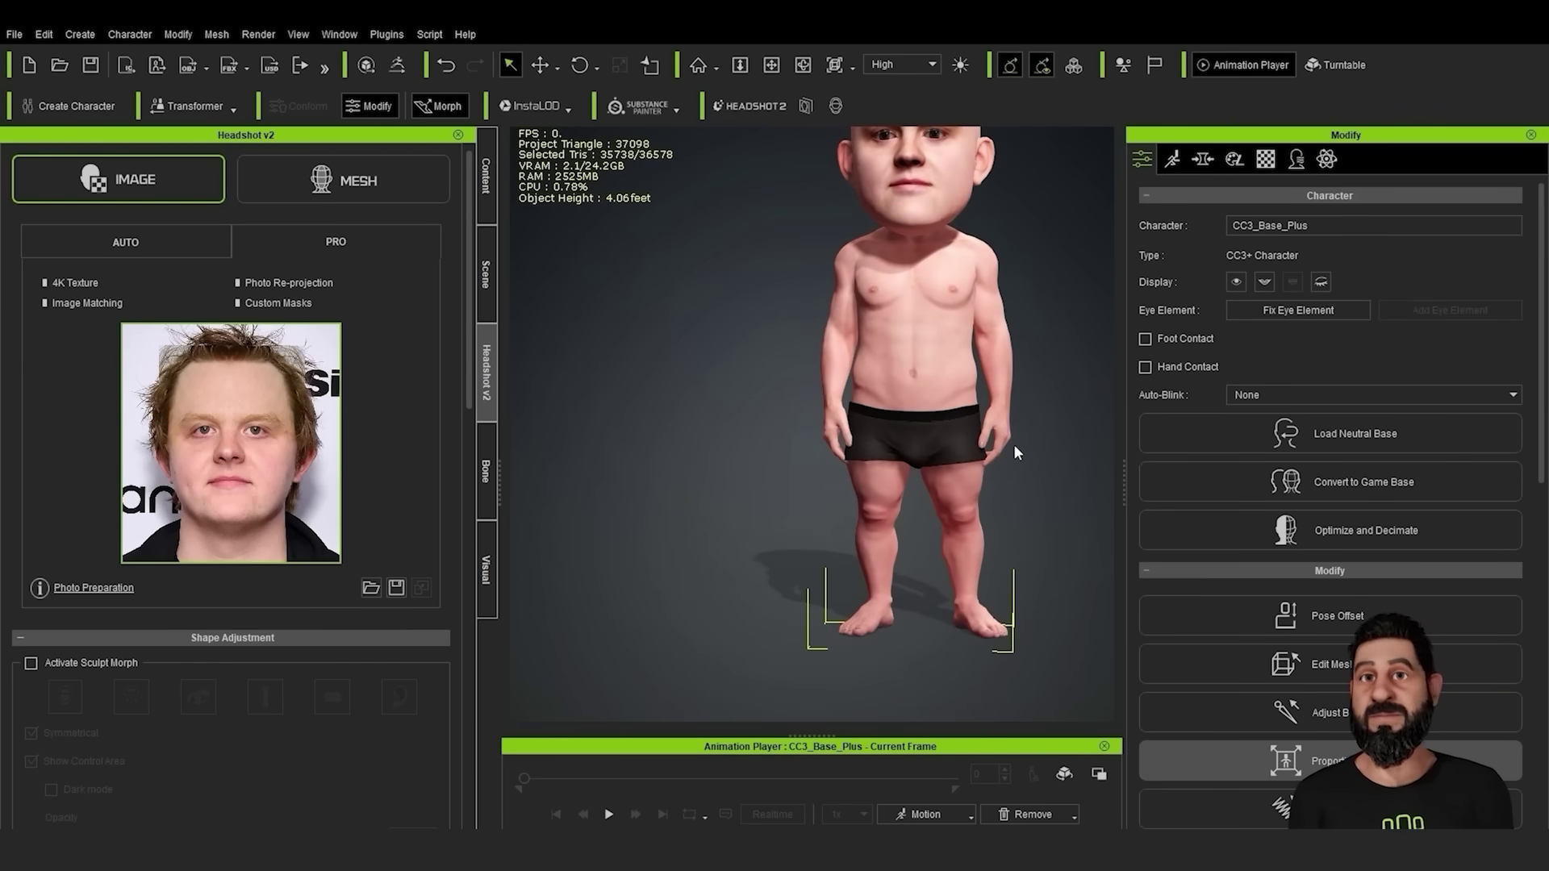
pyautogui.moveTo(1062, 337); pyautogui.dragTo(939, 371, button='middle')
pyautogui.moveTo(939, 372); pyautogui.dragTo(937, 382, button='right')
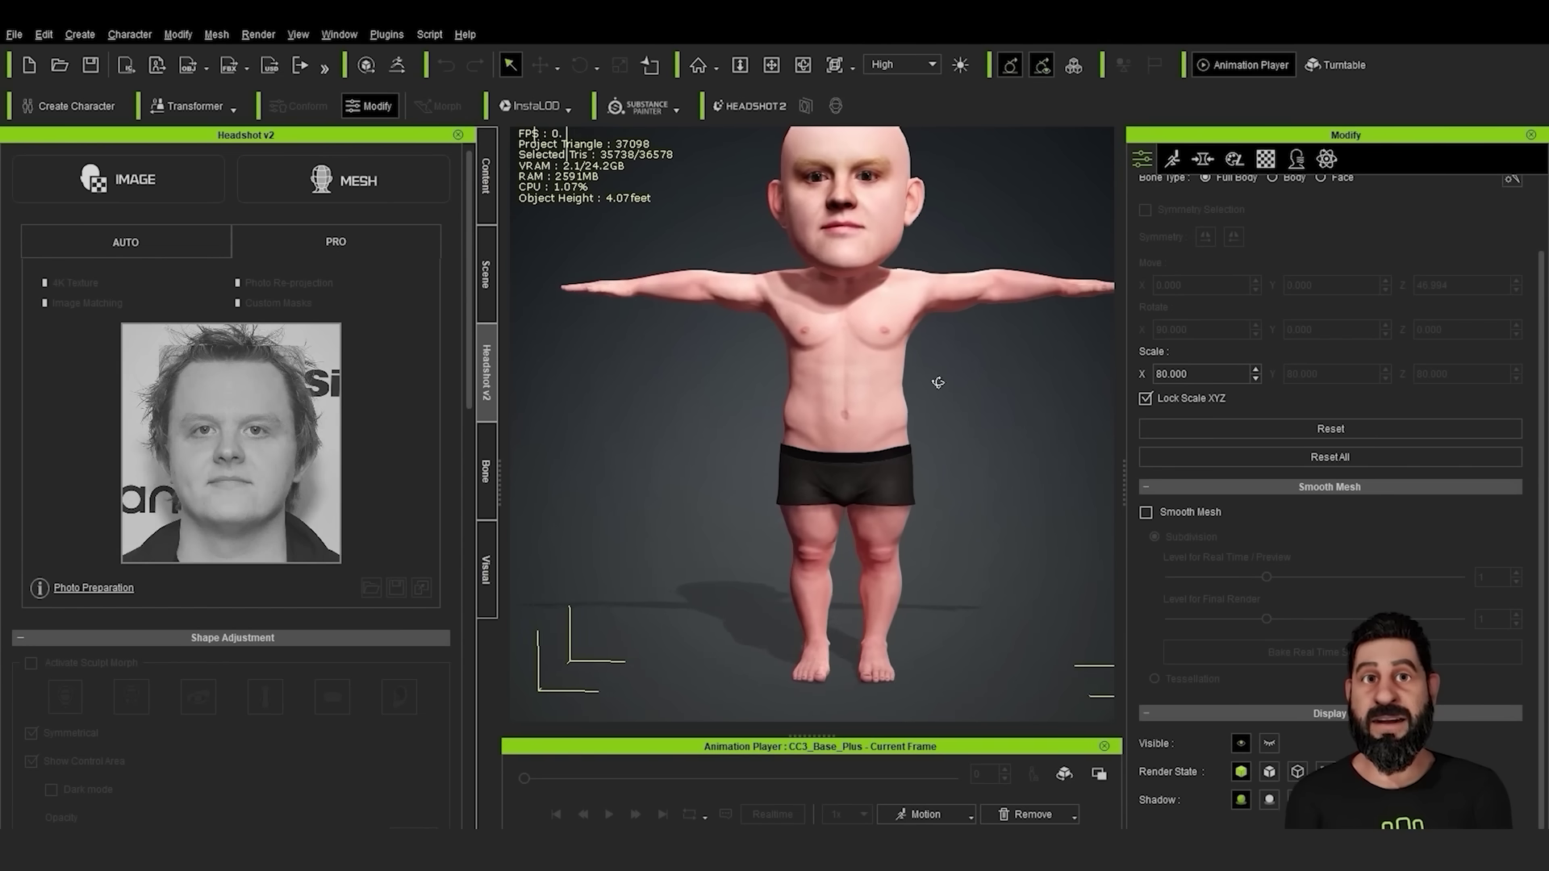
pyautogui.scroll(2, 1280, 481)
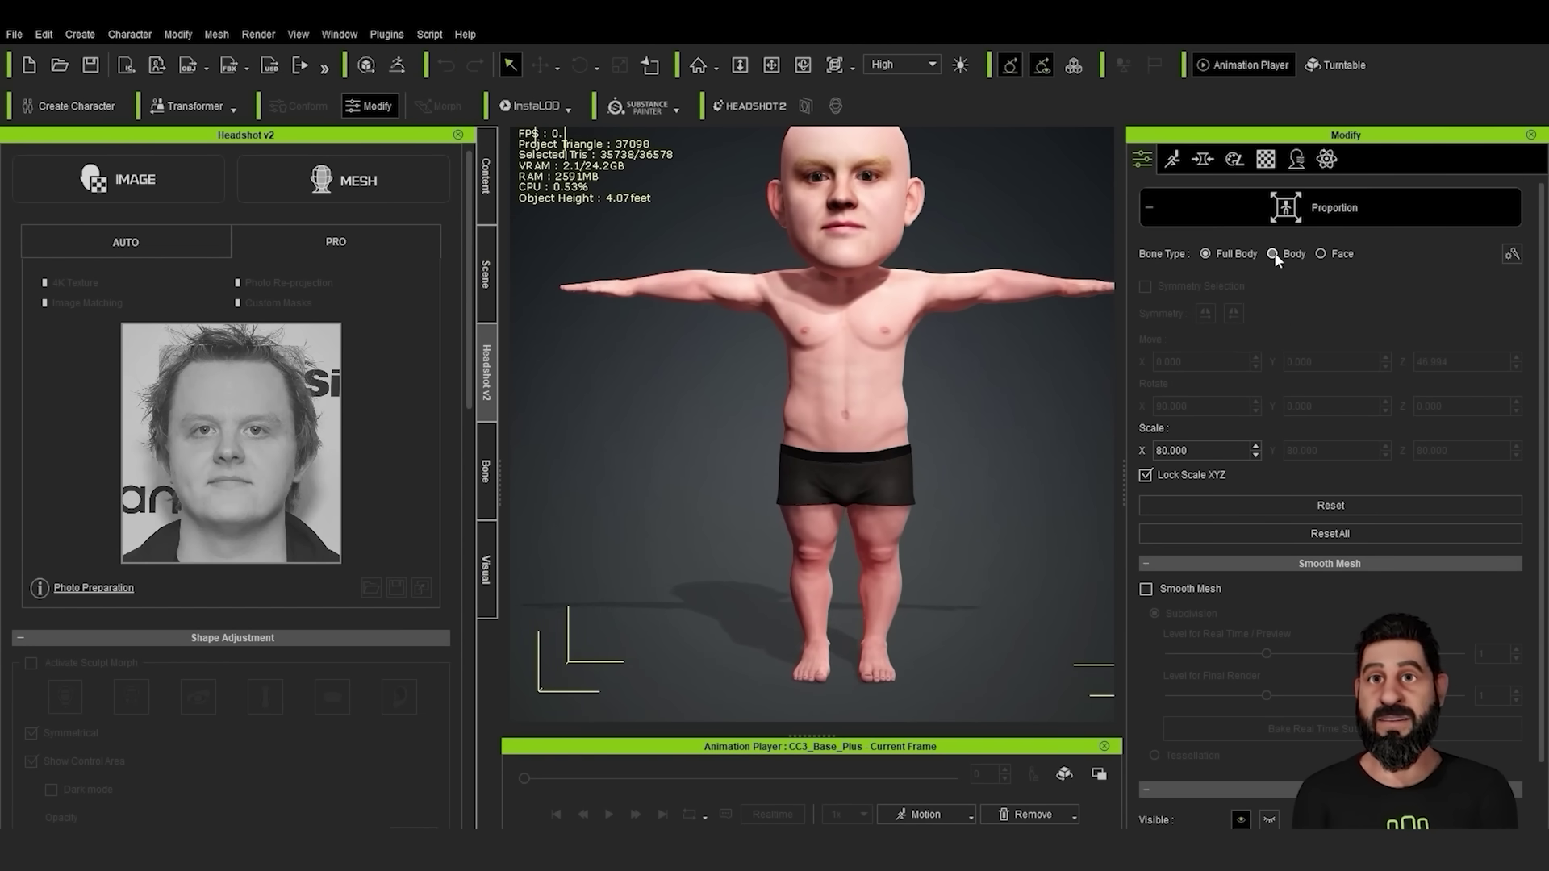
pyautogui.click(877, 419)
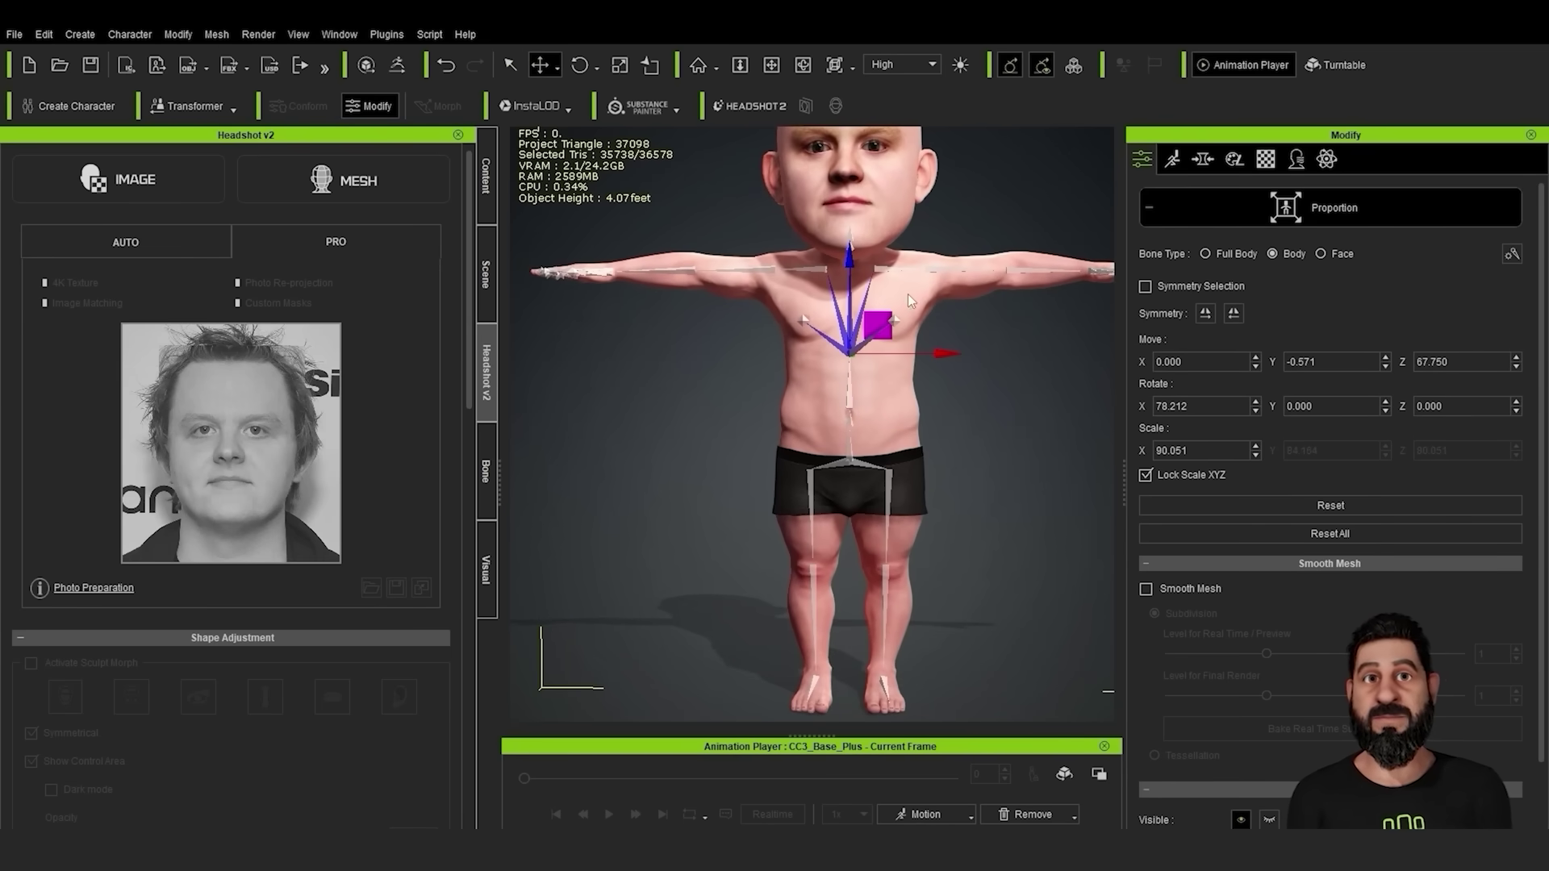
pyautogui.moveTo(854, 261); pyautogui.dragTo(854, 282)
# Adjust the pelvis and leg bones by moving and scaling them to make the lower body stockier
pyautogui.click(848, 463)
pyautogui.click(889, 489)
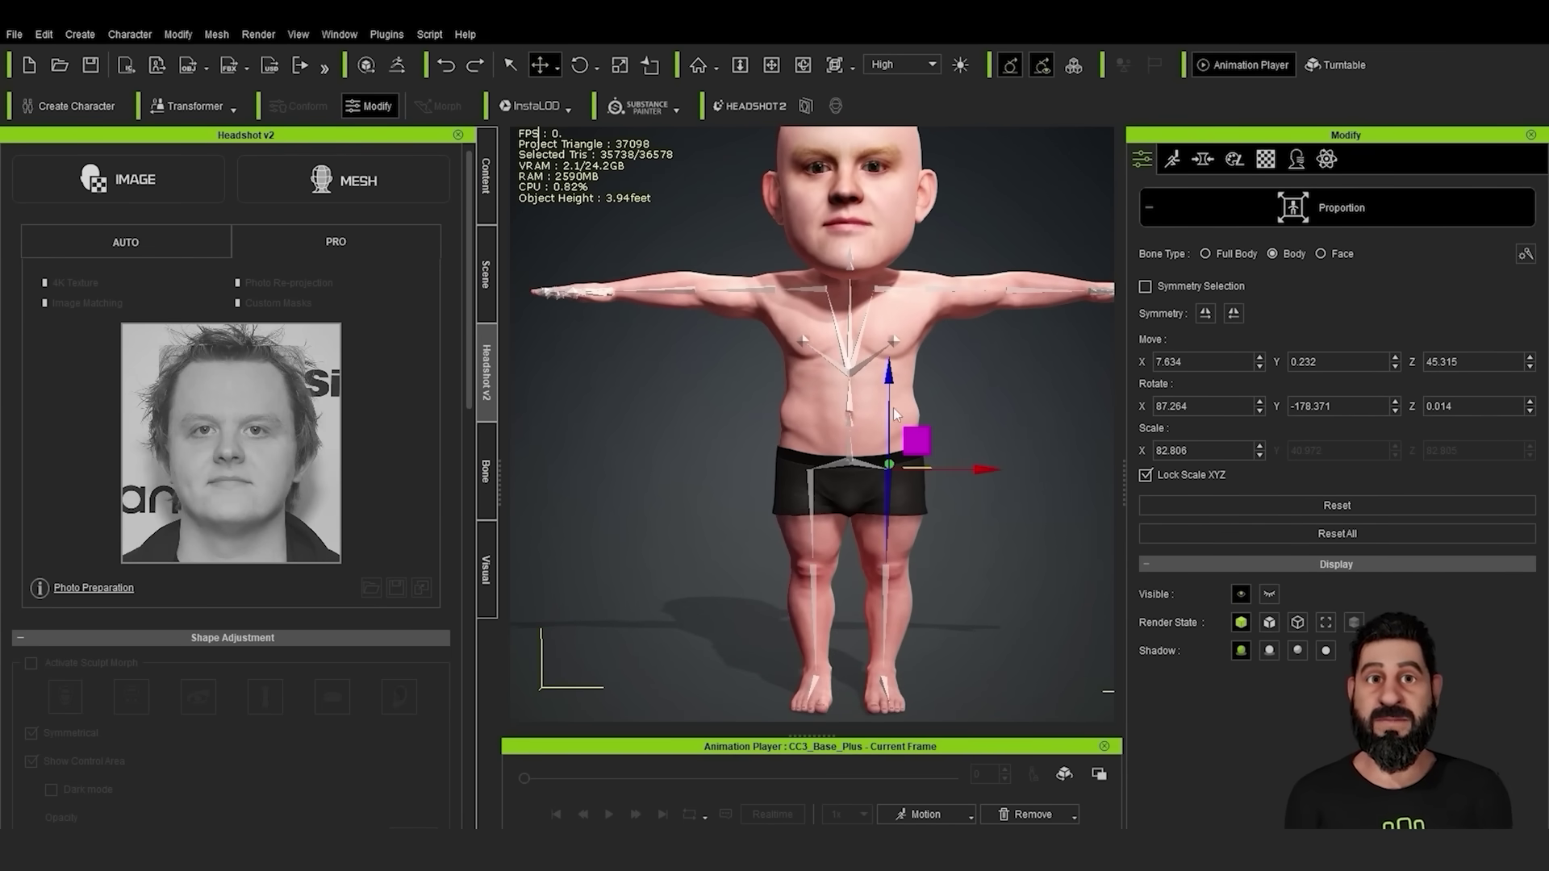
pyautogui.click(886, 601)
pyautogui.moveTo(929, 520); pyautogui.dragTo(907, 630, button='middle')
pyautogui.click(829, 468)
pyautogui.scroll(2, 855, 435)
pyautogui.press('r')
pyautogui.moveTo(994, 409); pyautogui.dragTo(957, 415)
pyautogui.moveTo(957, 415); pyautogui.dragTo(1310, 453, button='right')
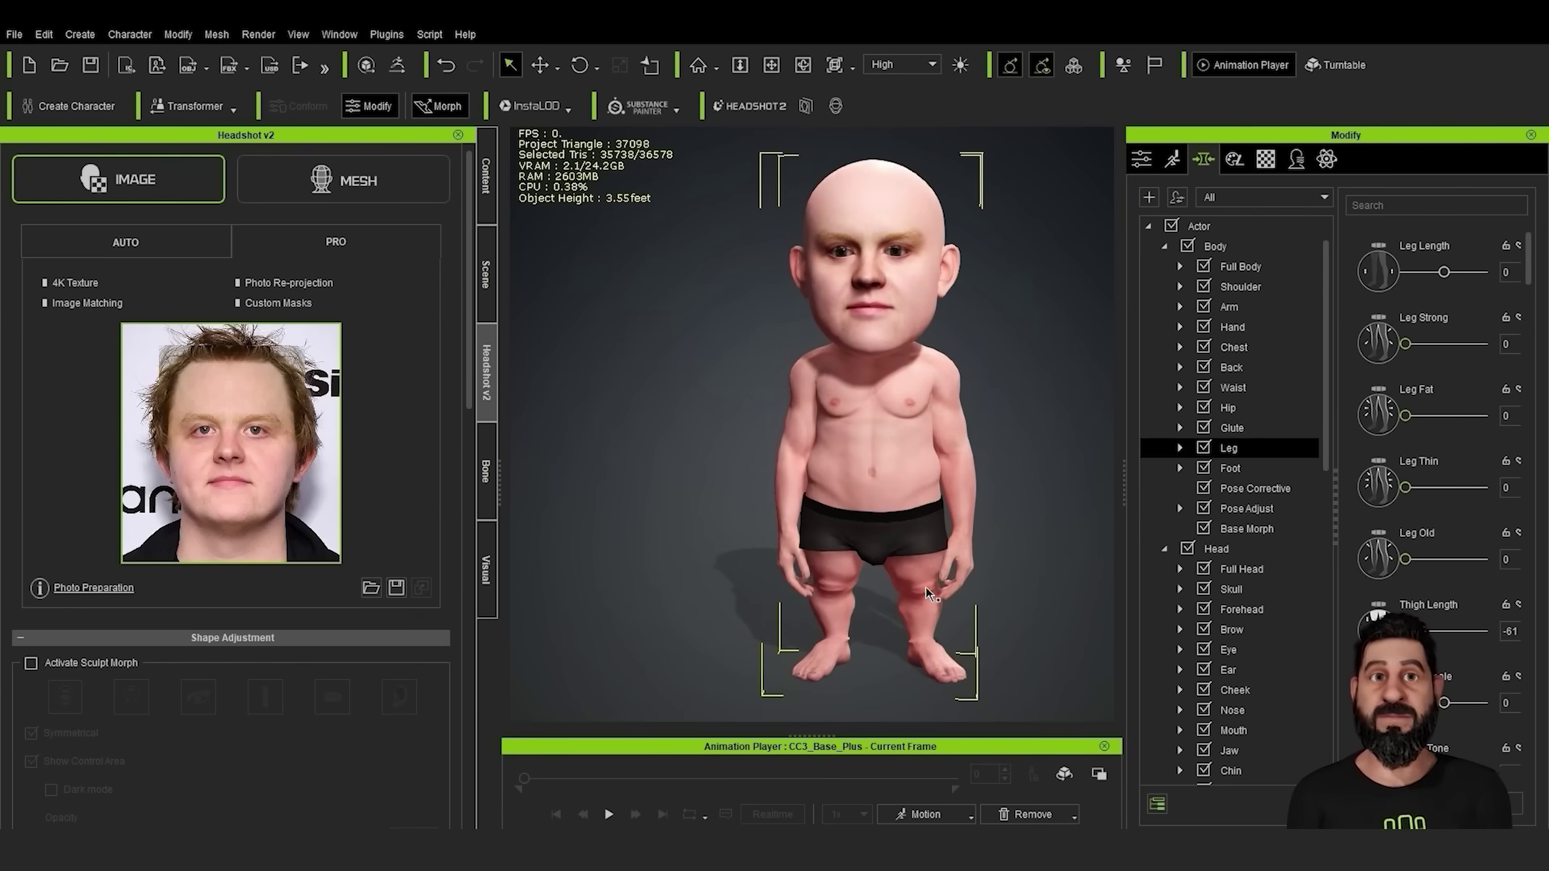
# Give the character a rounder belly with Abdomen Scale 33 and Abdomen Depth 89, and check it from the side
pyautogui.click(970, 444)
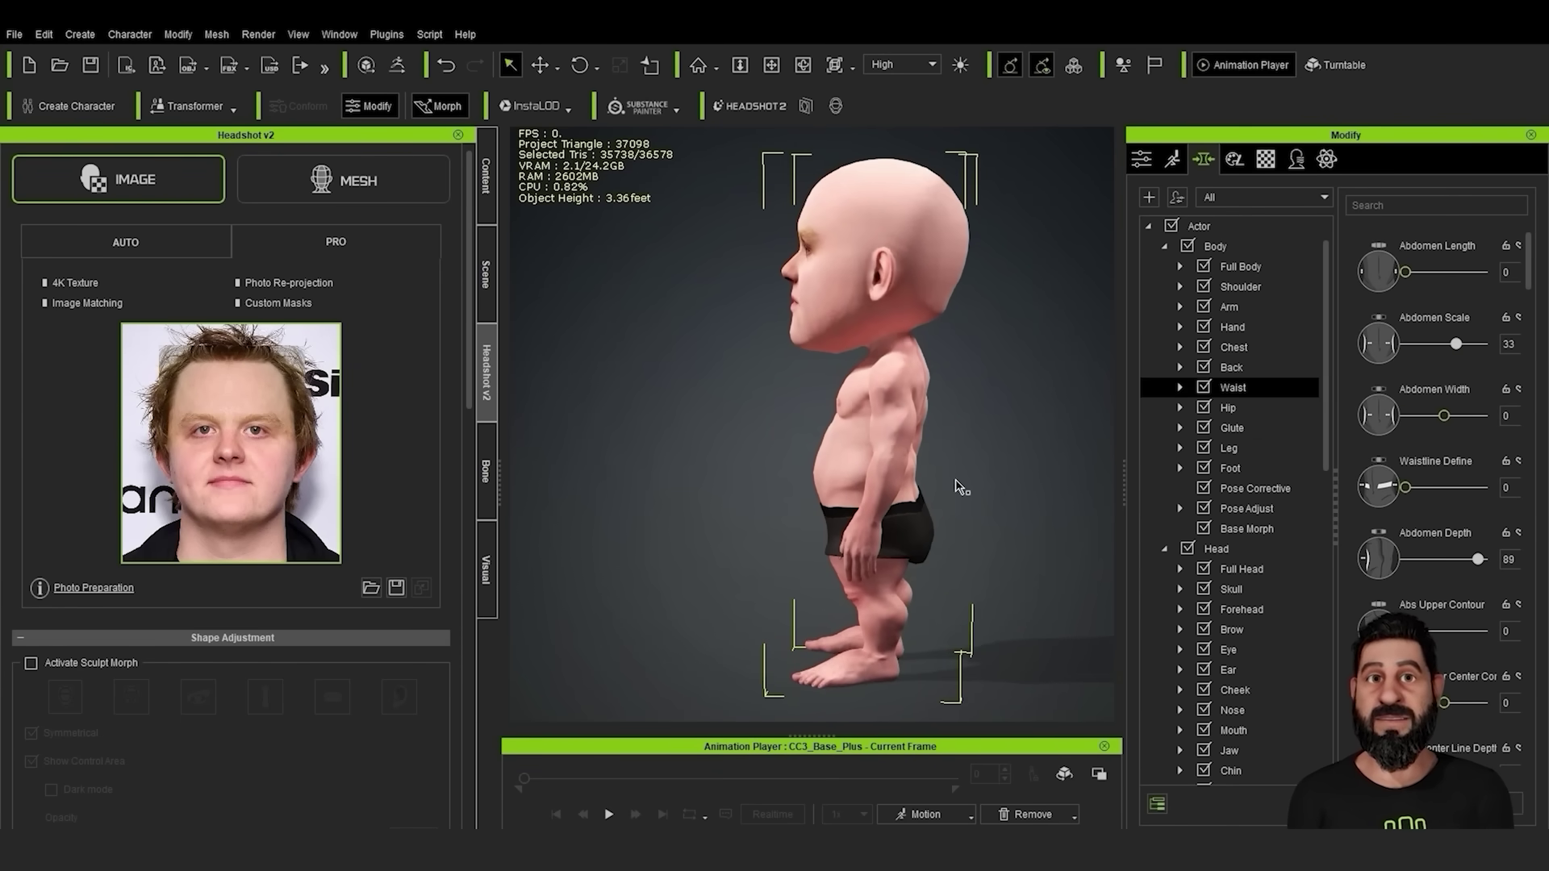
pyautogui.moveTo(1014, 516); pyautogui.dragTo(1226, 569, button='right')
pyautogui.moveTo(980, 569); pyautogui.dragTo(944, 621, button='right')
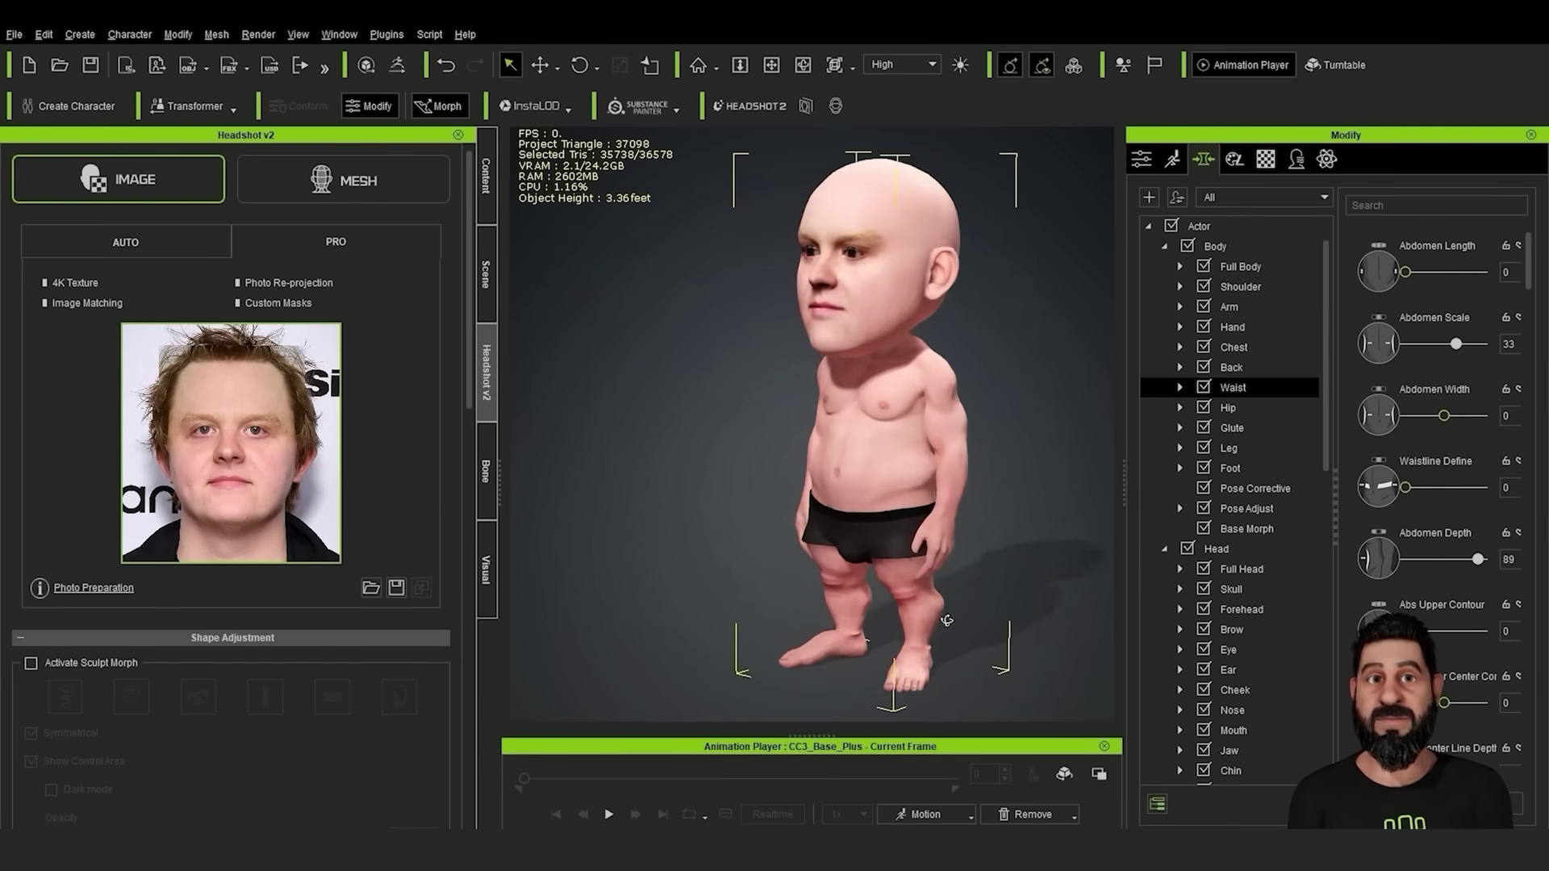
# Shrink the feet by setting Foot Scale to -50
pyautogui.moveTo(944, 622); pyautogui.dragTo(893, 576, button='middle')
pyautogui.click(896, 575)
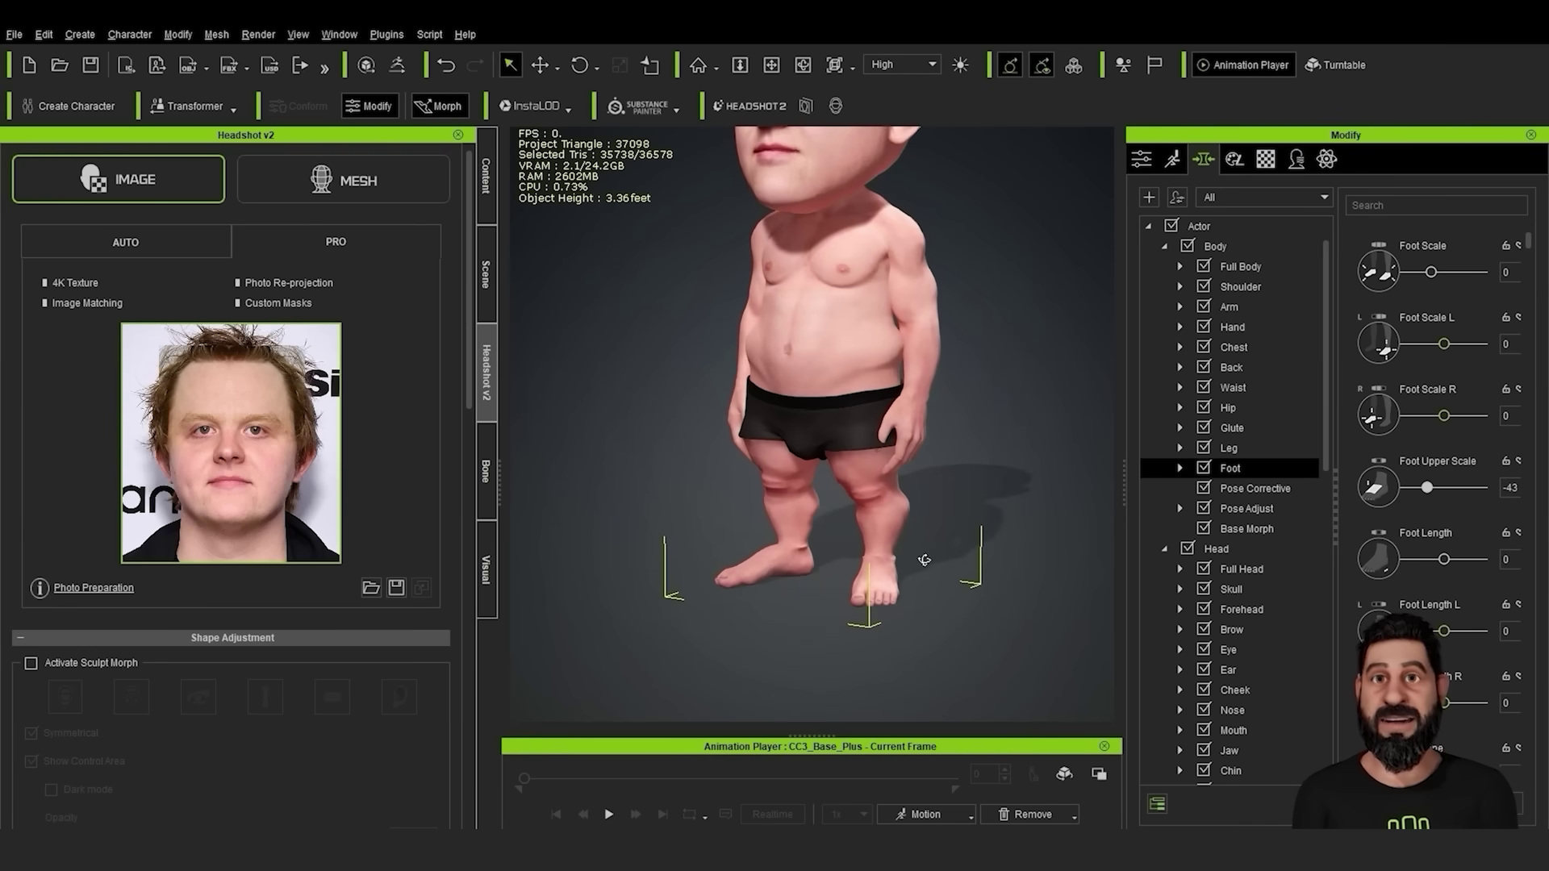
pyautogui.moveTo(1429, 274); pyautogui.dragTo(1406, 272)
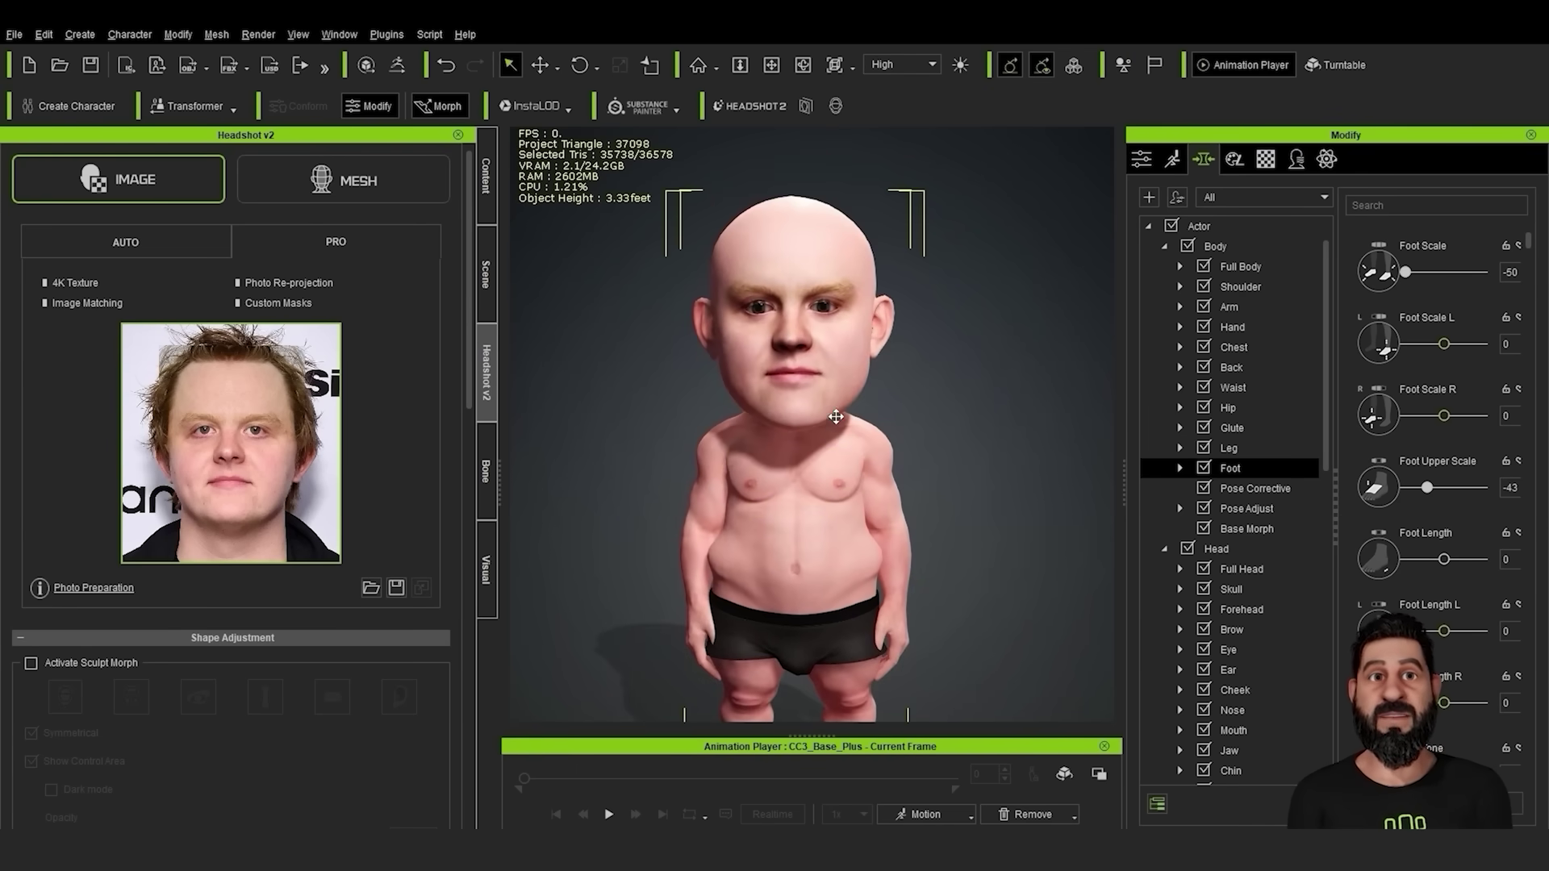
pyautogui.scroll(3, 834, 418)
pyautogui.moveTo(834, 419); pyautogui.dragTo(843, 539, button='middle')
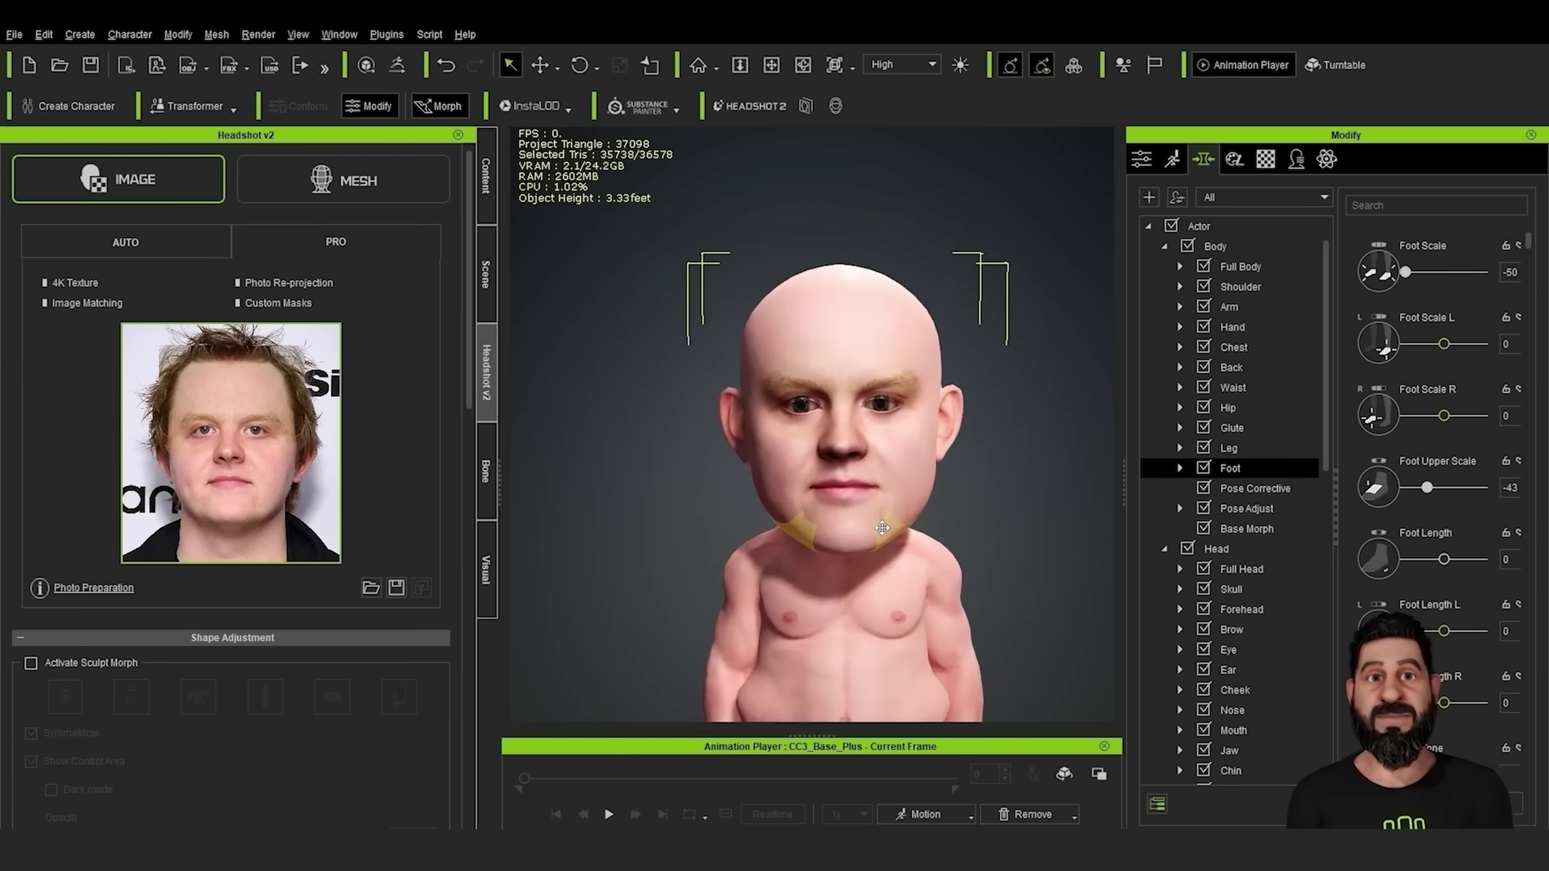
# Sculpt the head's morph regions to refine the lower face and enlarge the ears so they stick out more
pyautogui.scroll(4, 843, 539)
pyautogui.click(870, 516)
pyautogui.click(883, 594)
pyautogui.moveTo(883, 594); pyautogui.dragTo(839, 565)
pyautogui.moveTo(1033, 412); pyautogui.dragTo(1265, 448)
pyautogui.moveTo(980, 286); pyautogui.dragTo(1049, 282)
pyautogui.click(1018, 451)
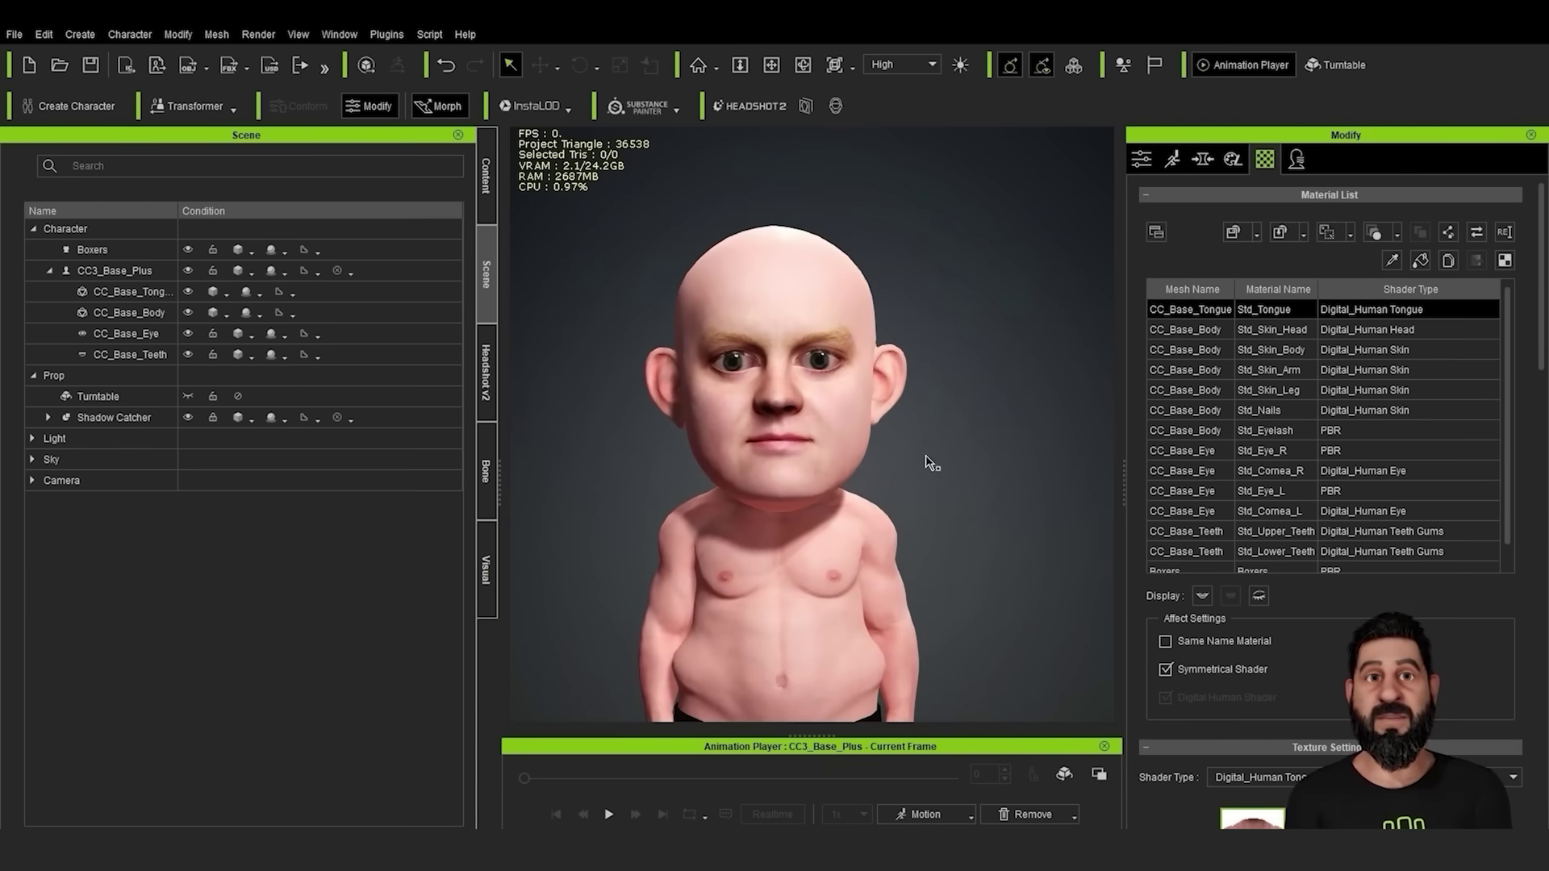
# Activate Skin Color on the Std_Skin_Head material and use its blend map with a Blend Strength of 0.768
pyautogui.scroll(2, 969, 491)
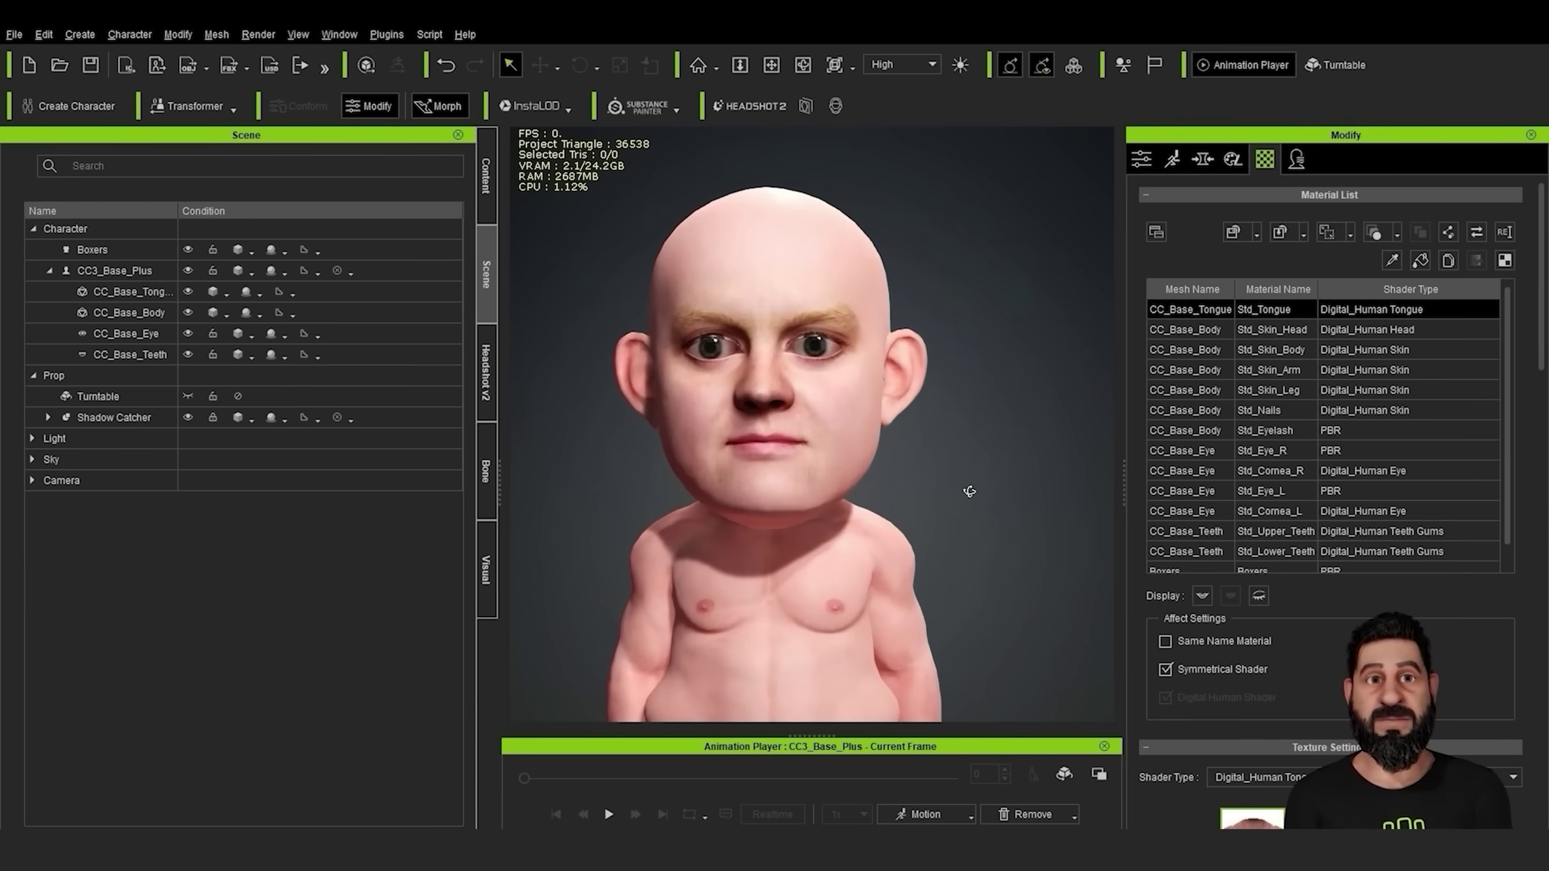
pyautogui.click(1144, 162)
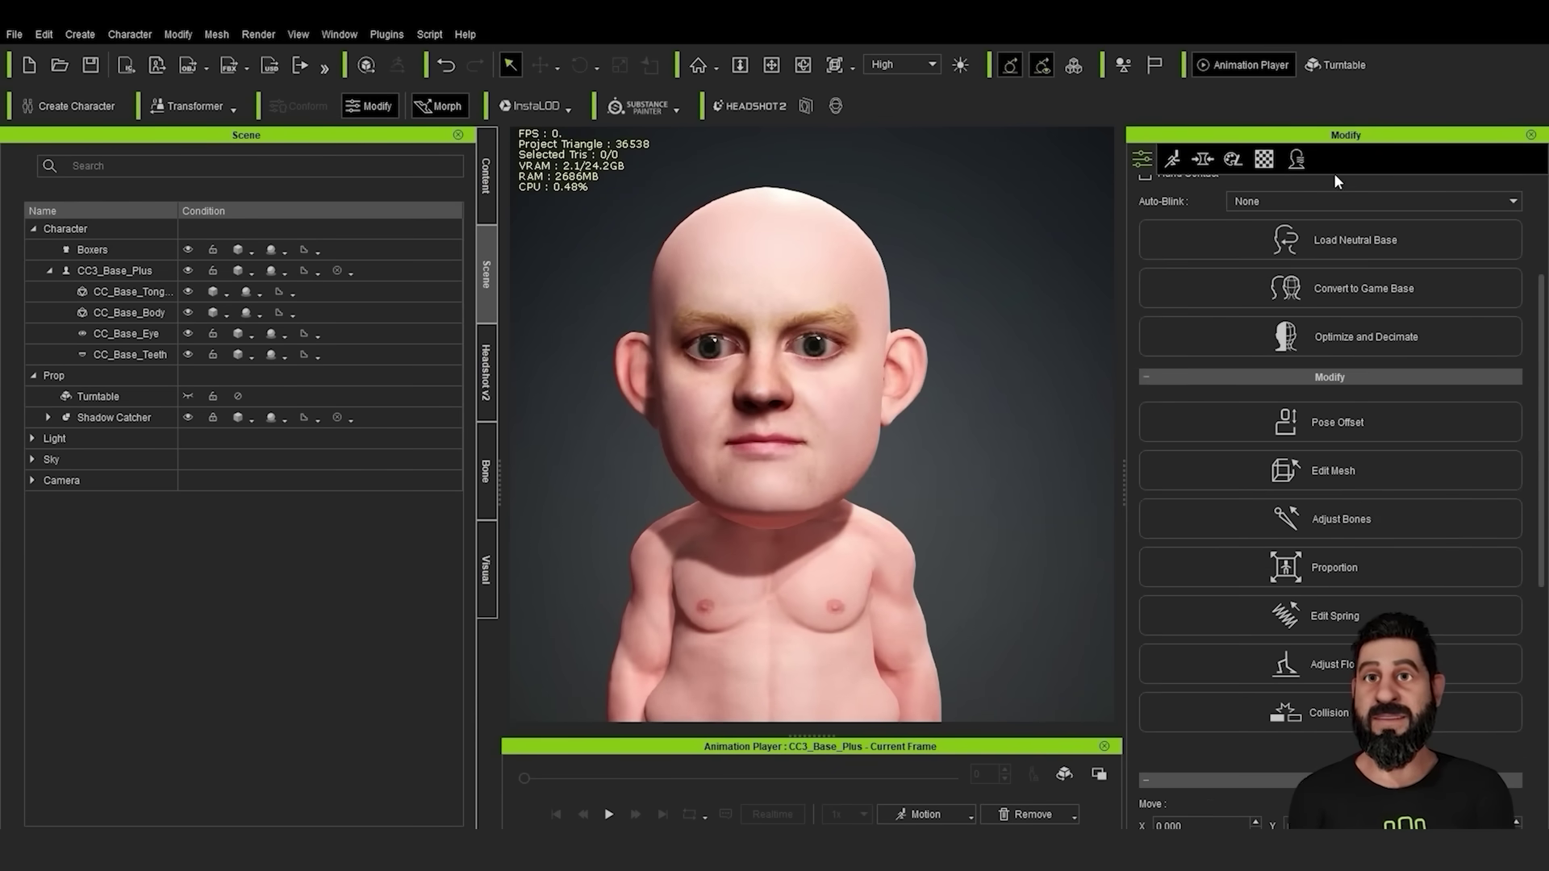
pyautogui.click(1264, 159)
pyautogui.scroll(-19, 1316, 686)
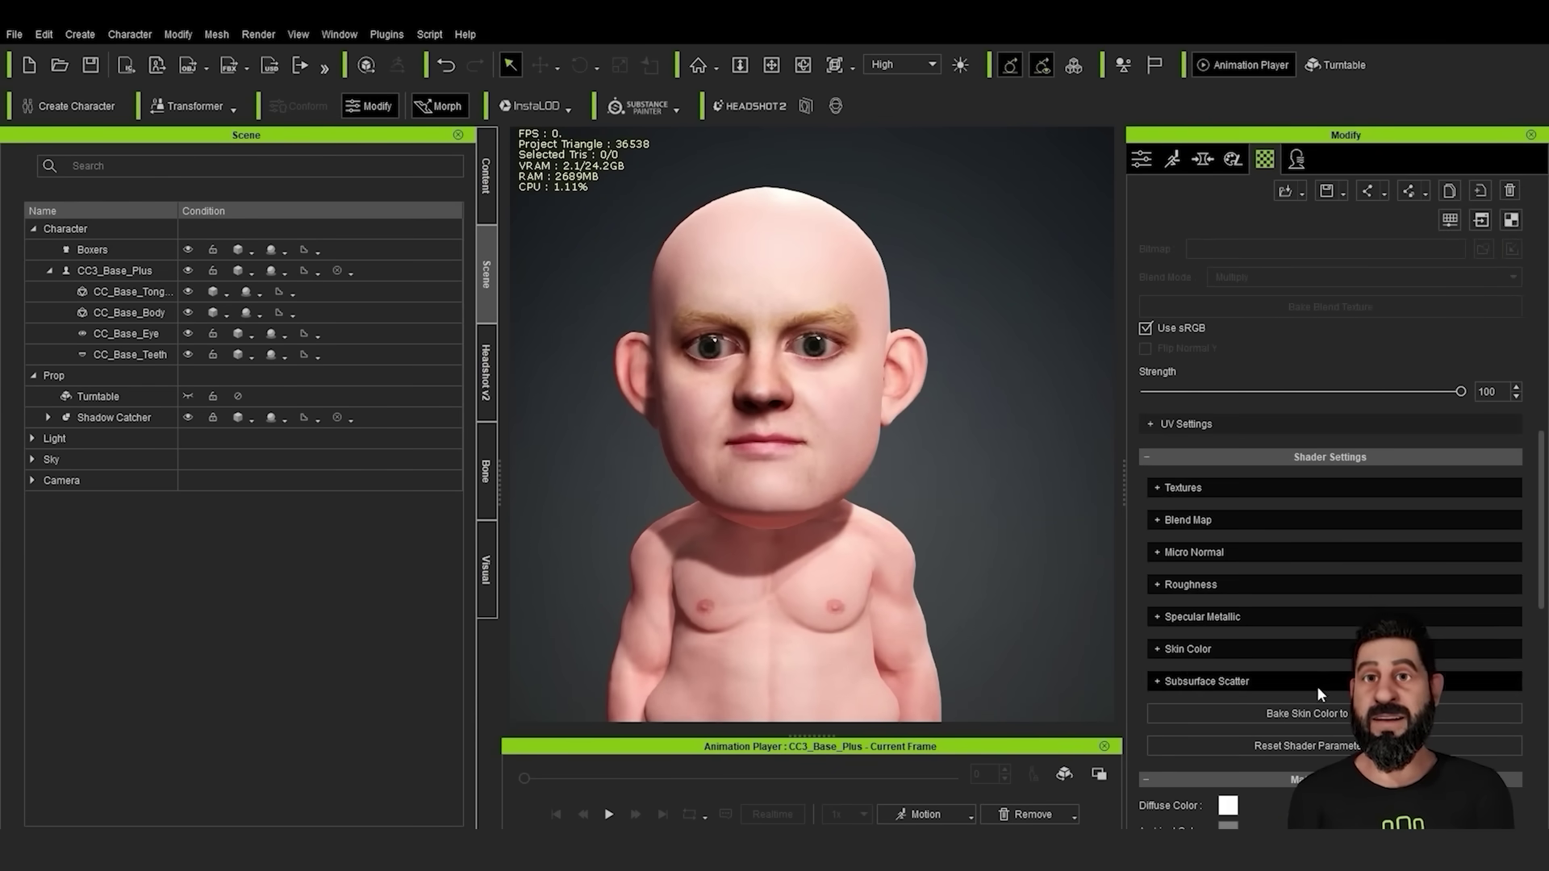
pyautogui.click(1250, 649)
pyautogui.click(1168, 694)
pyautogui.moveTo(1023, 586); pyautogui.dragTo(1060, 538, button='middle')
pyautogui.click(1164, 717)
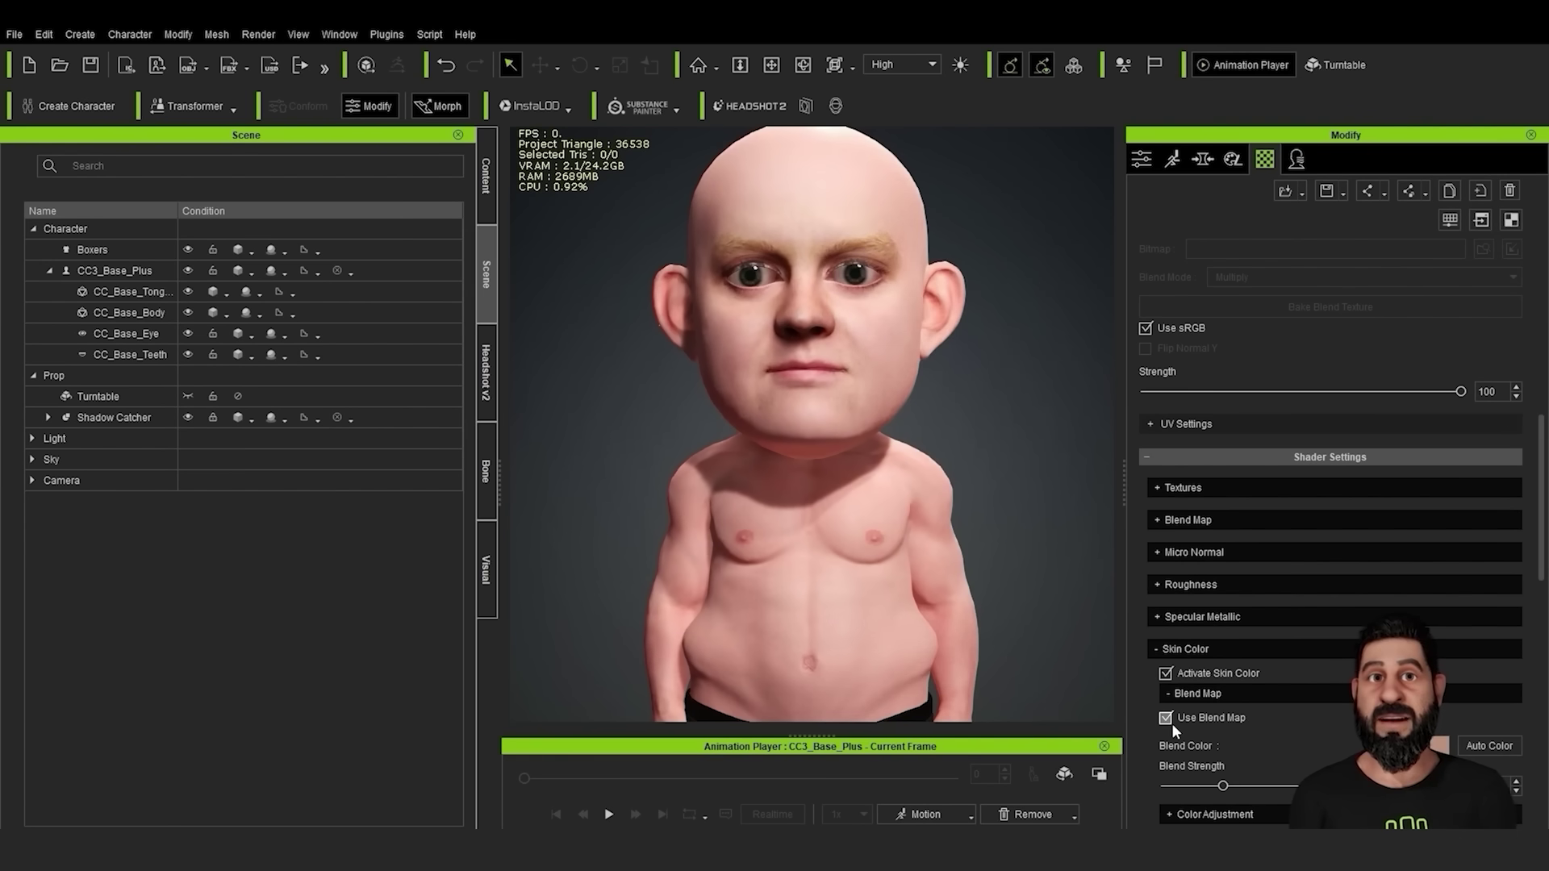
pyautogui.moveTo(1223, 785); pyautogui.dragTo(1444, 786)
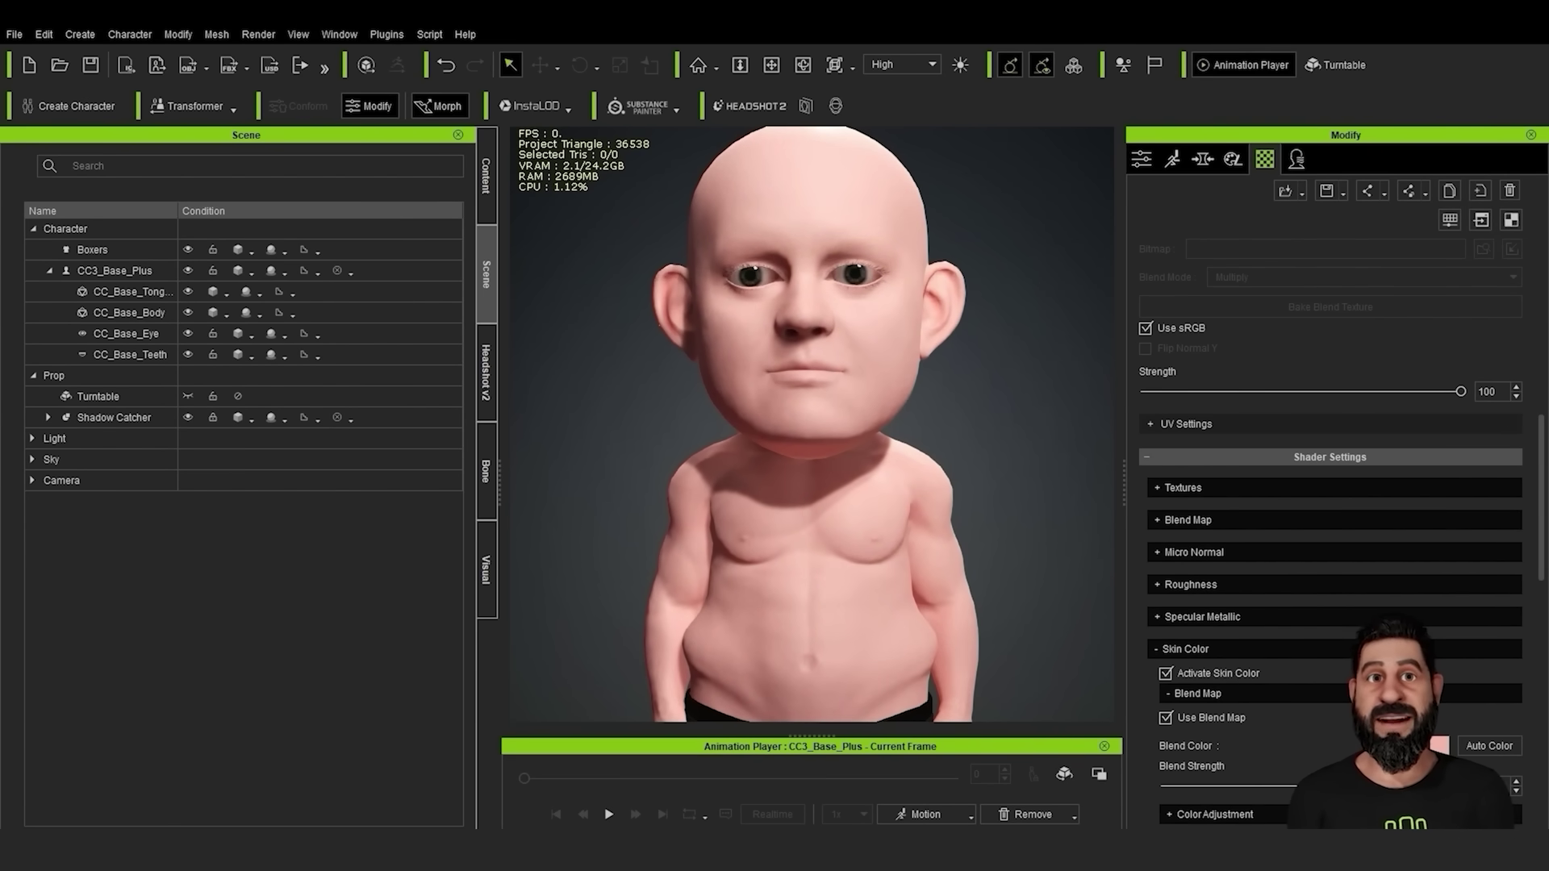
# Inspect the flattened skin up close and bake the skin color to the diffuse map
pyautogui.scroll(5, 961, 517)
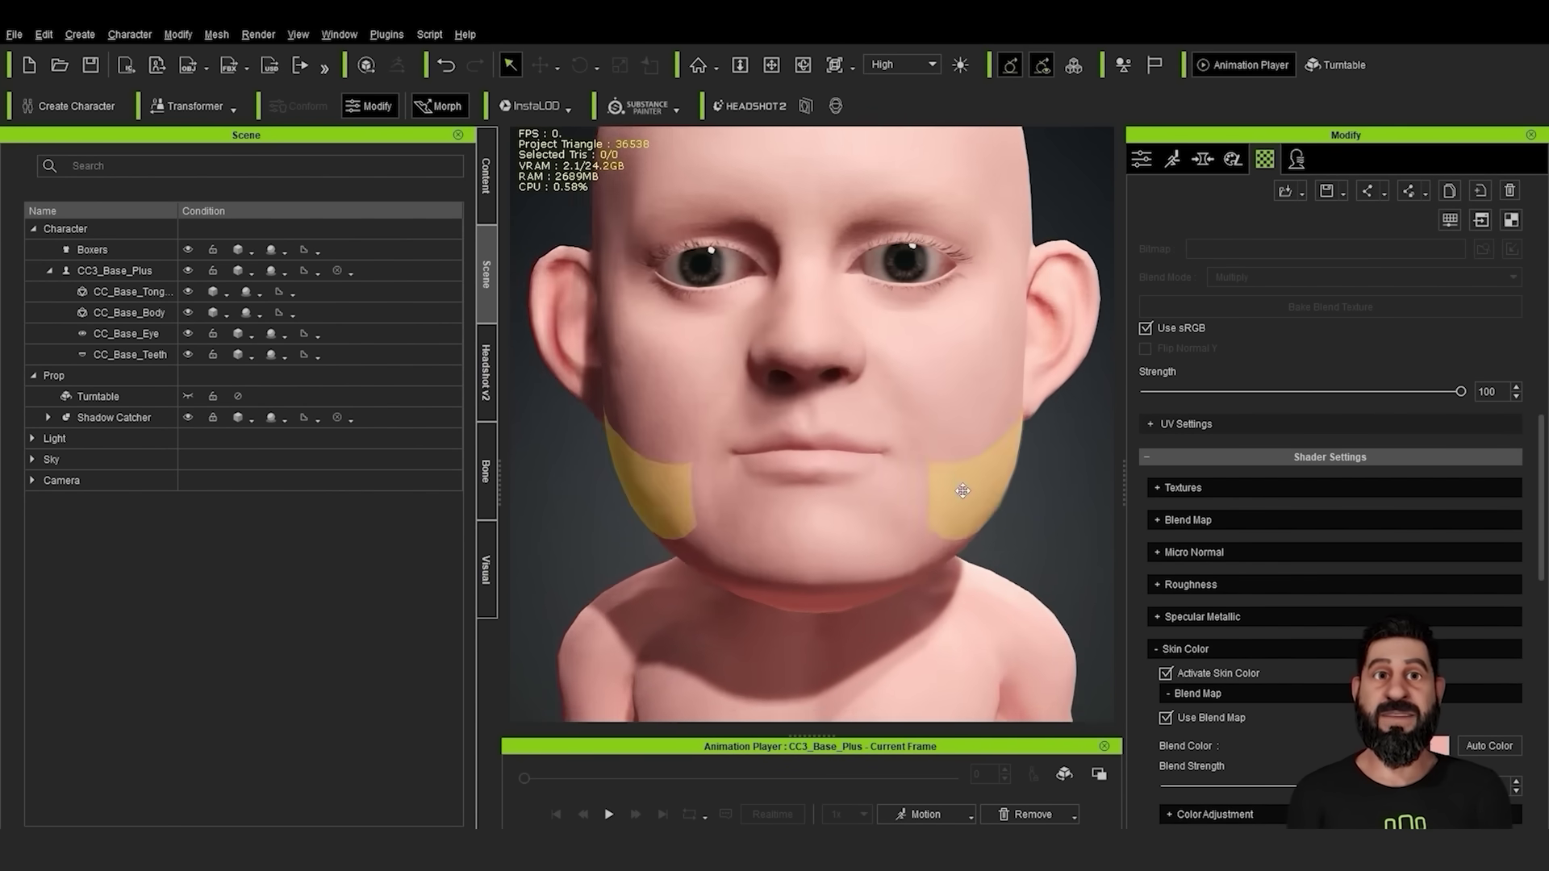
pyautogui.moveTo(961, 487); pyautogui.dragTo(858, 526, button='right')
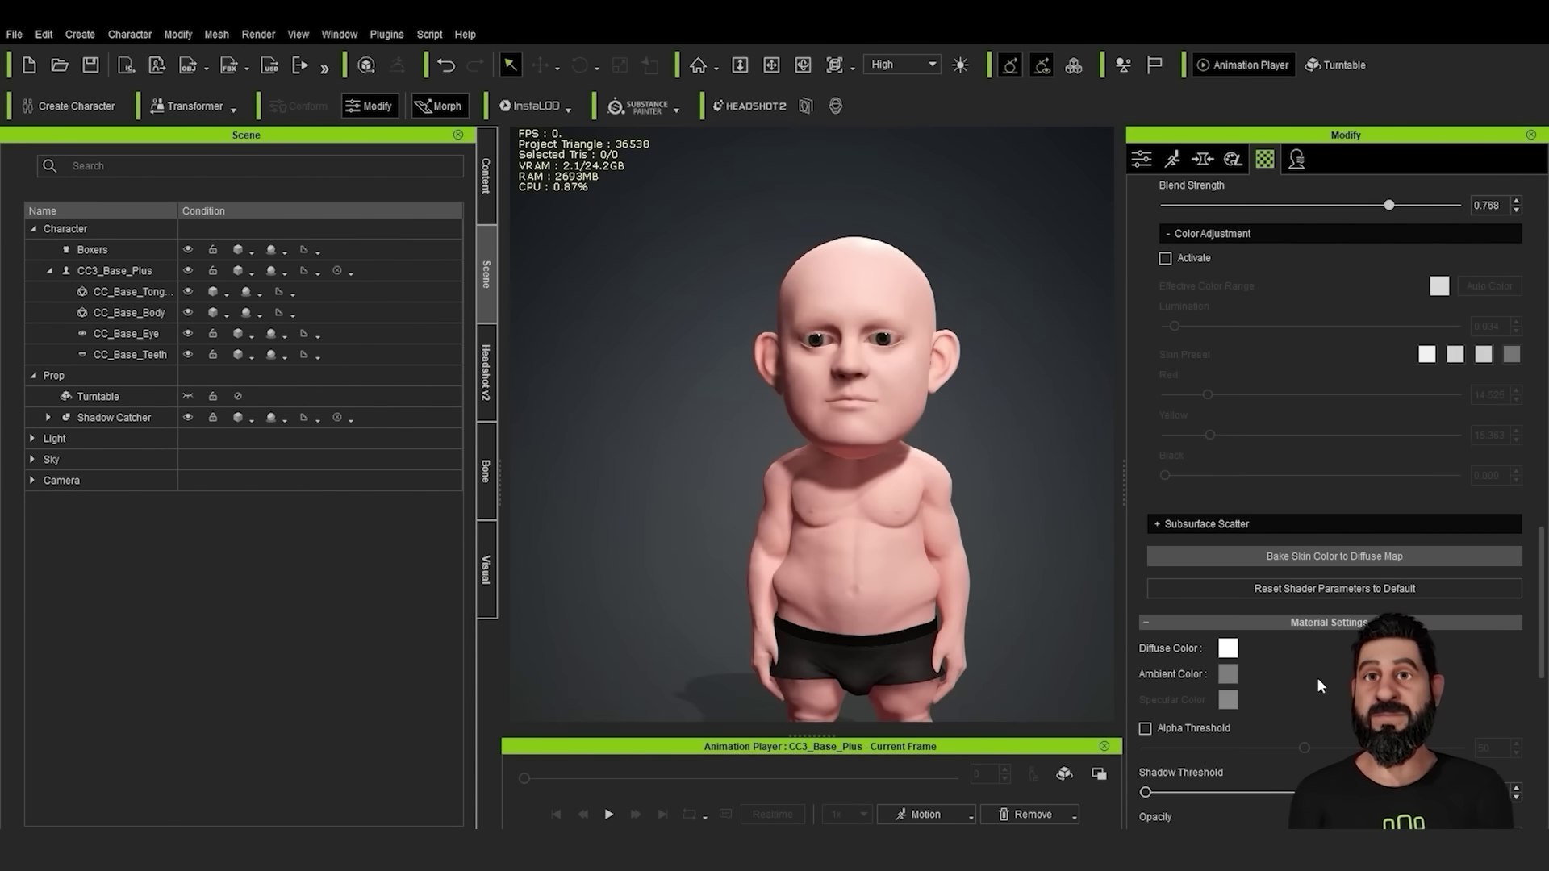
pyautogui.scroll(10, 1355, 439)
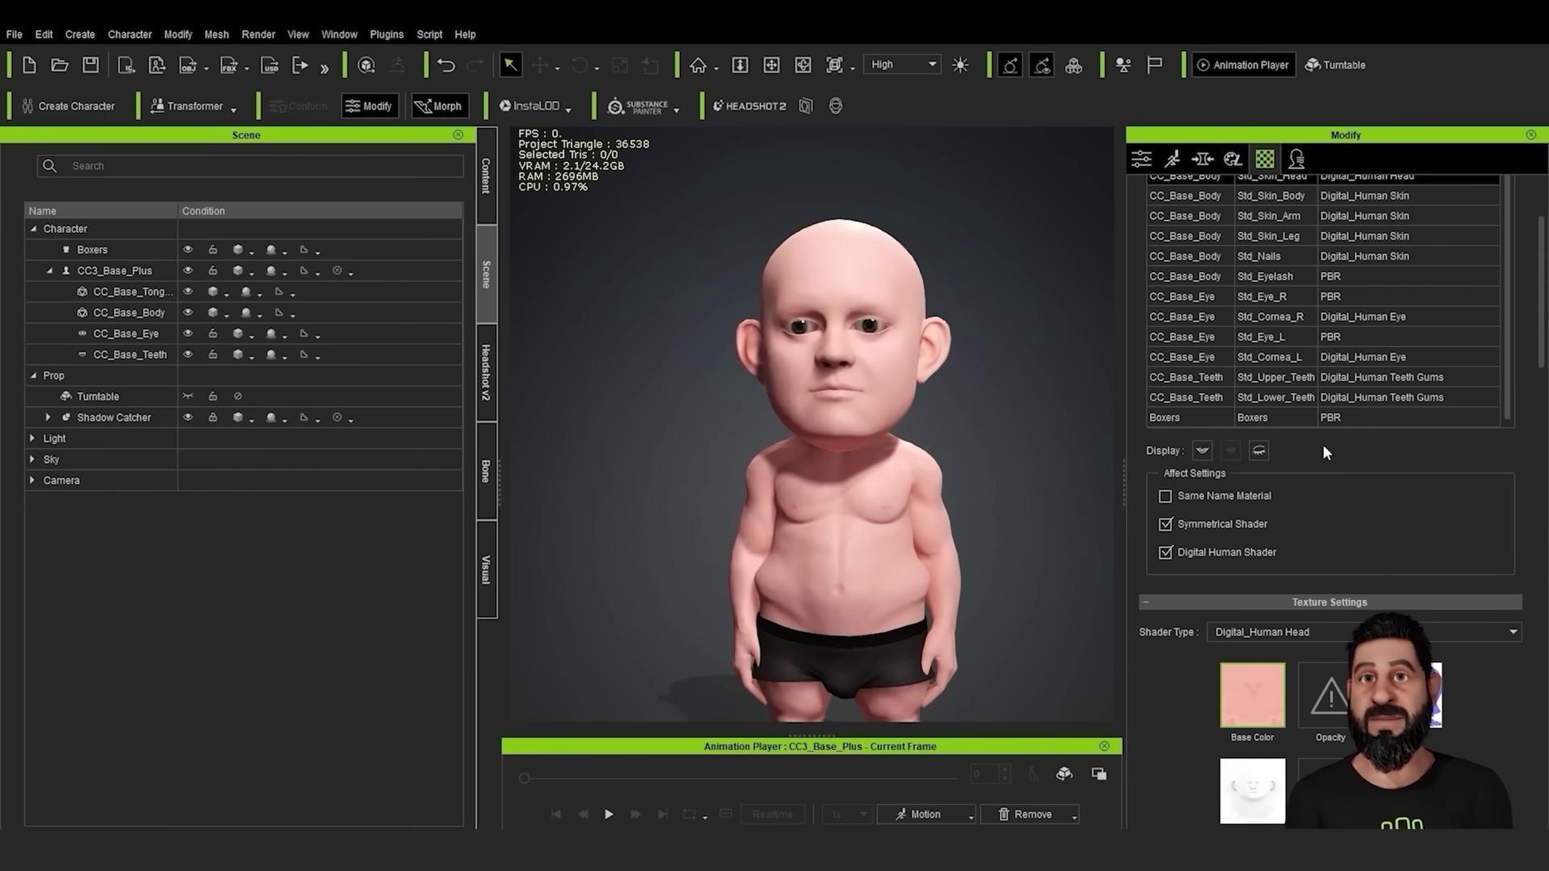
pyautogui.scroll(-10, 1323, 444)
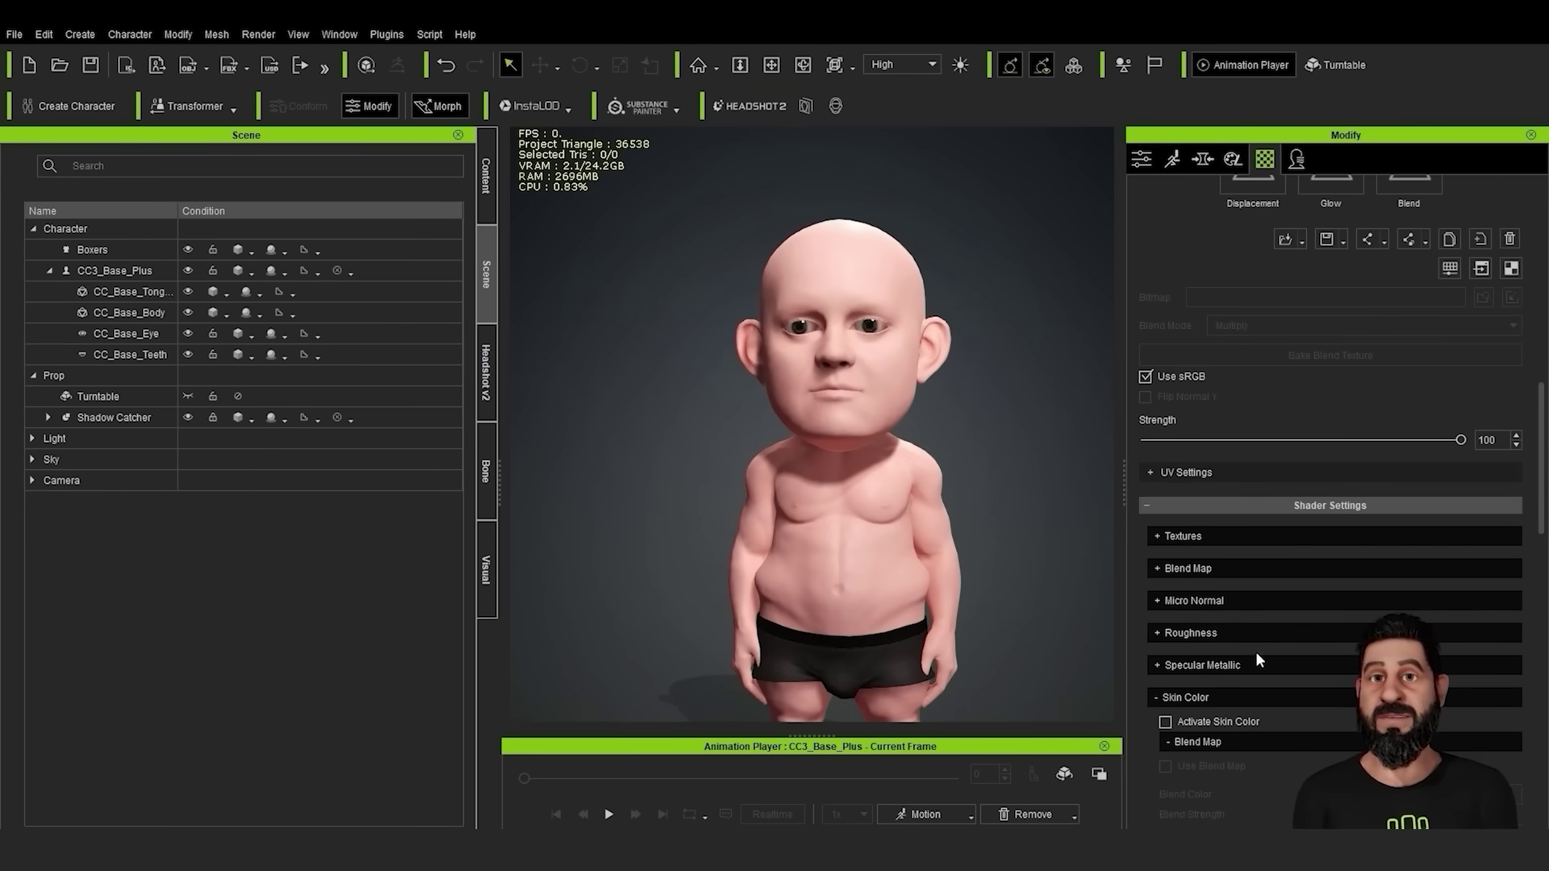
# Set the head's Blend Map values to Base Color Strength 0.715, Normal Strength 0.598, Brightness -0.016 and Saturation -0.002
pyautogui.click(1160, 569)
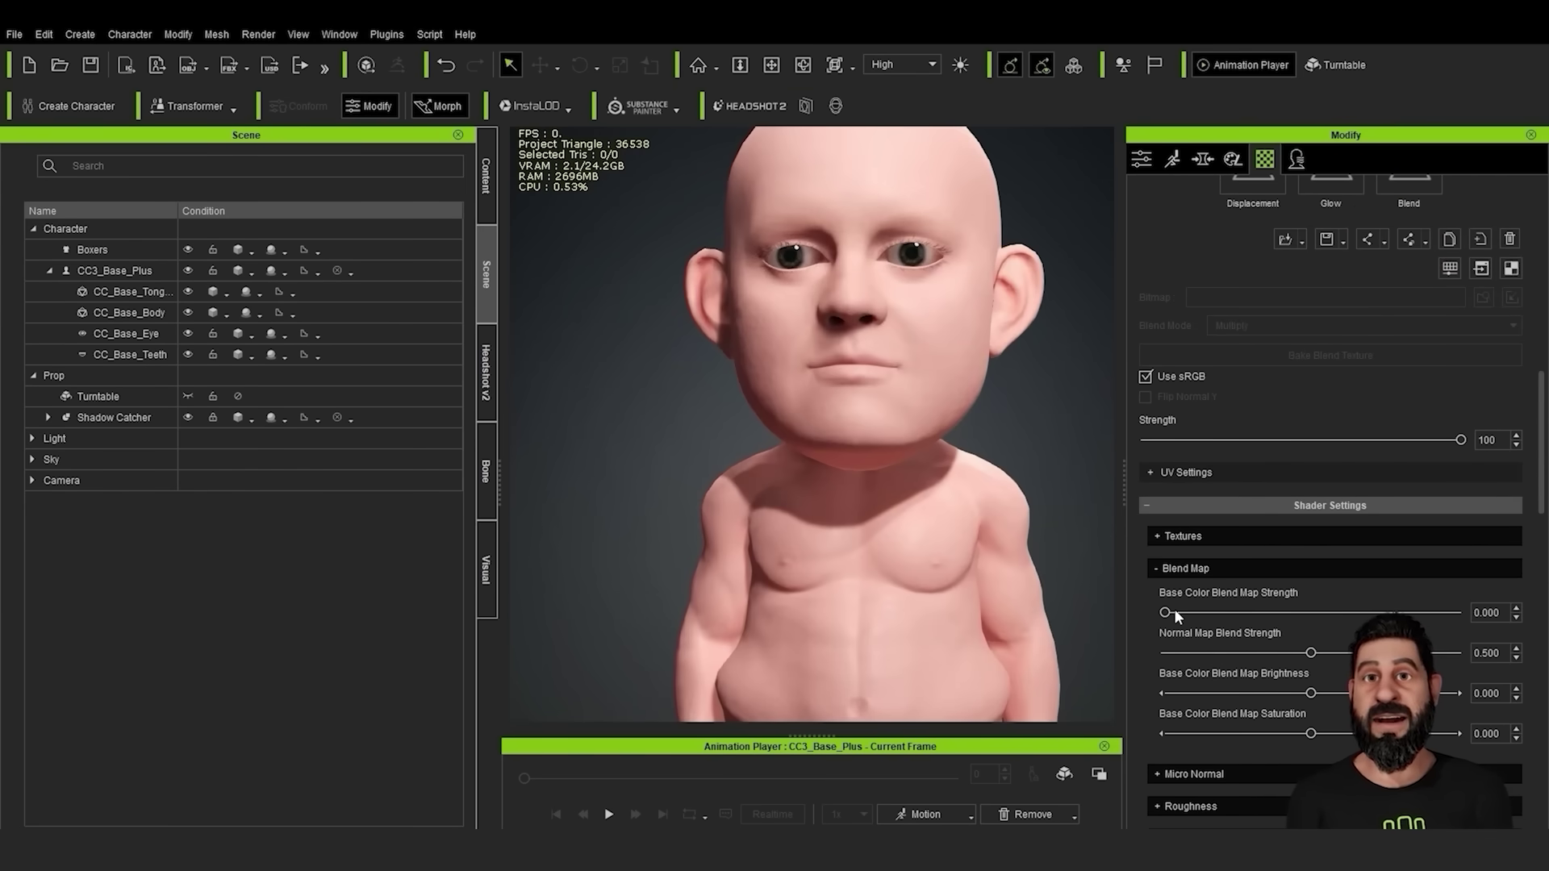
pyautogui.moveTo(1163, 611); pyautogui.dragTo(1378, 612)
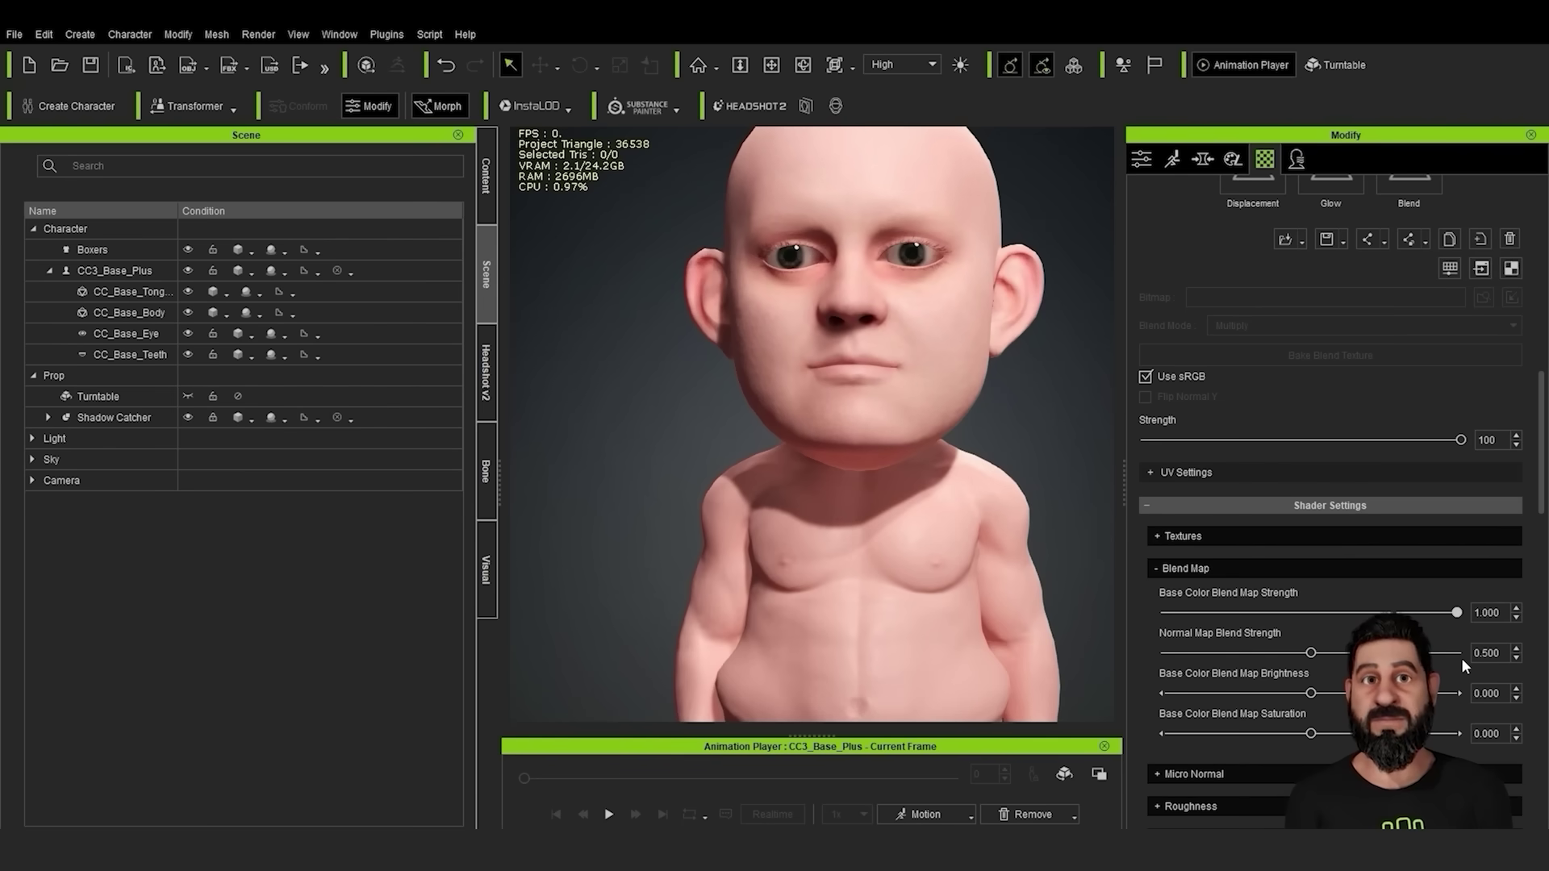
pyautogui.scroll(3, 903, 317)
pyautogui.moveTo(1034, 428); pyautogui.dragTo(809, 252, button='right')
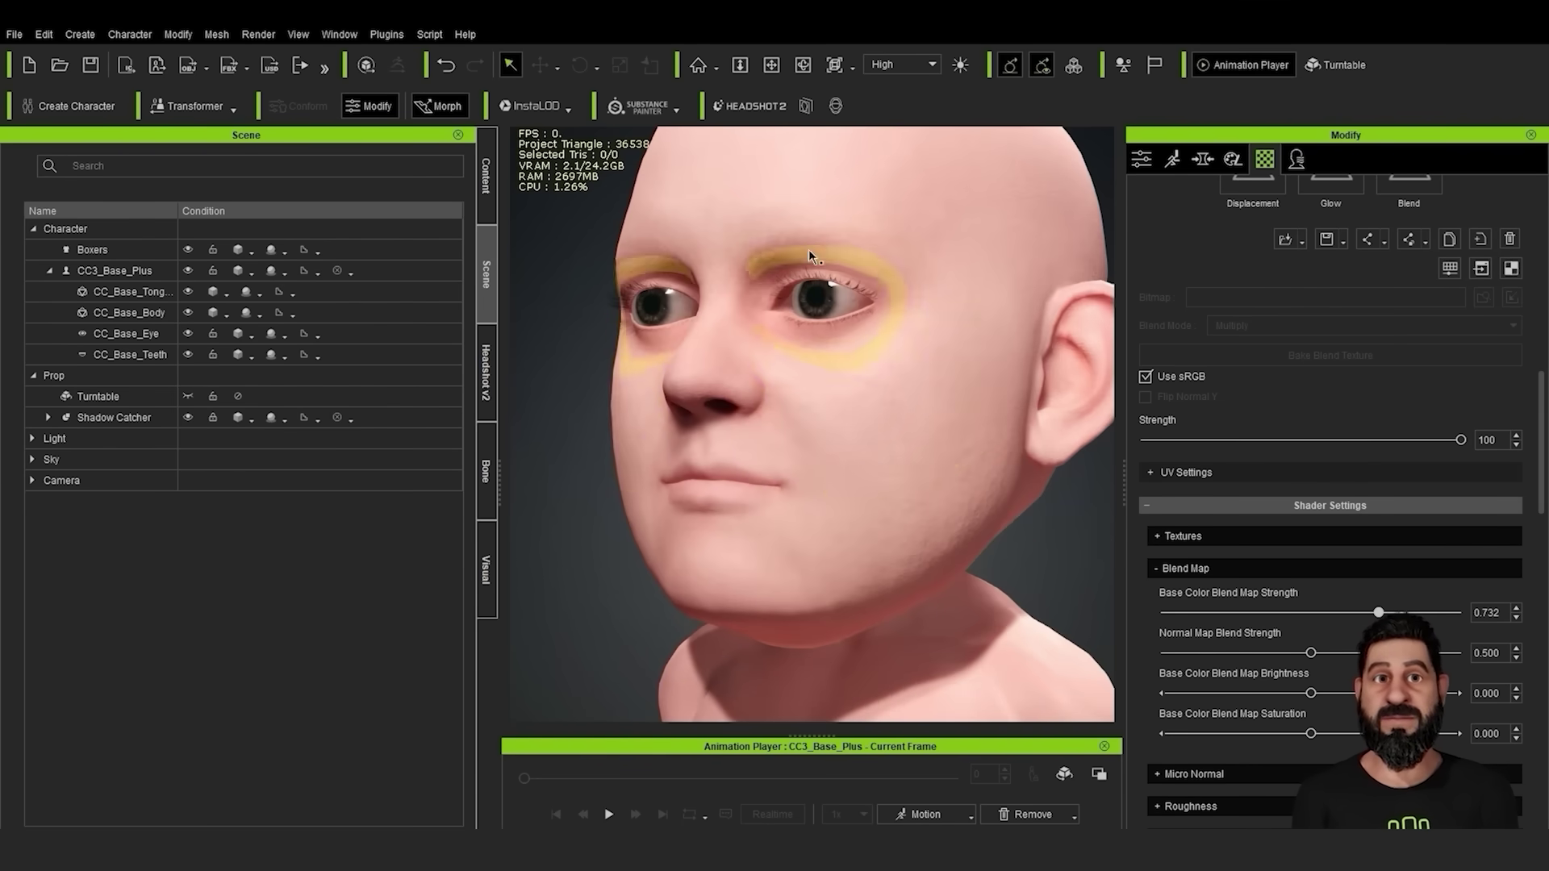
pyautogui.moveTo(887, 403); pyautogui.dragTo(940, 457, button='right')
pyautogui.scroll(2, 940, 456)
pyautogui.moveTo(1378, 612); pyautogui.dragTo(1351, 614)
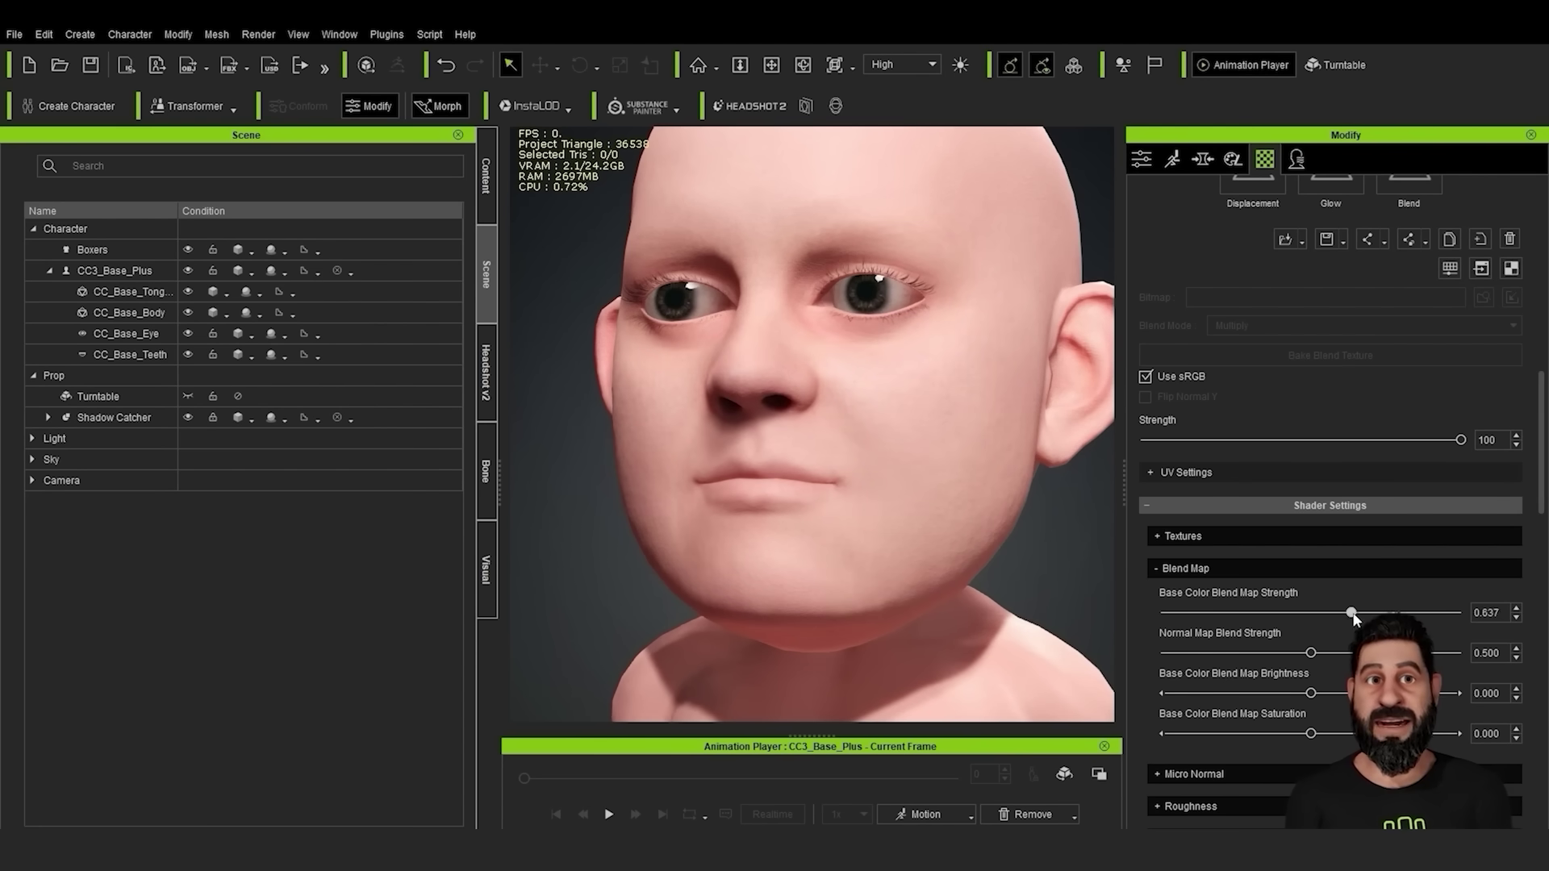
pyautogui.moveTo(1473, 621); pyautogui.dragTo(1382, 613)
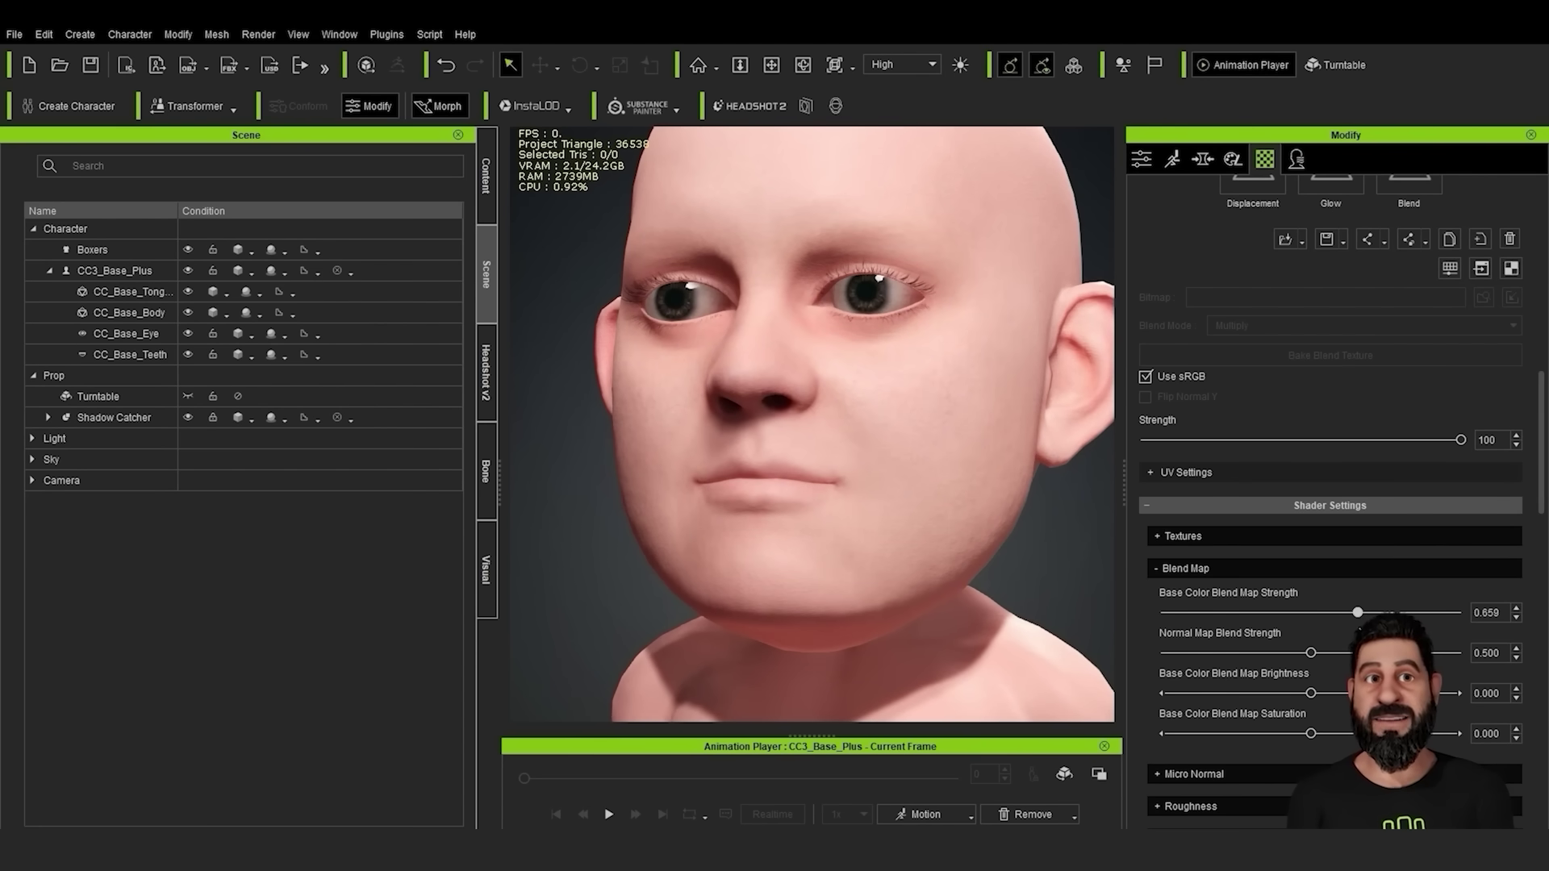
pyautogui.moveTo(766, 391); pyautogui.dragTo(931, 428, button='right')
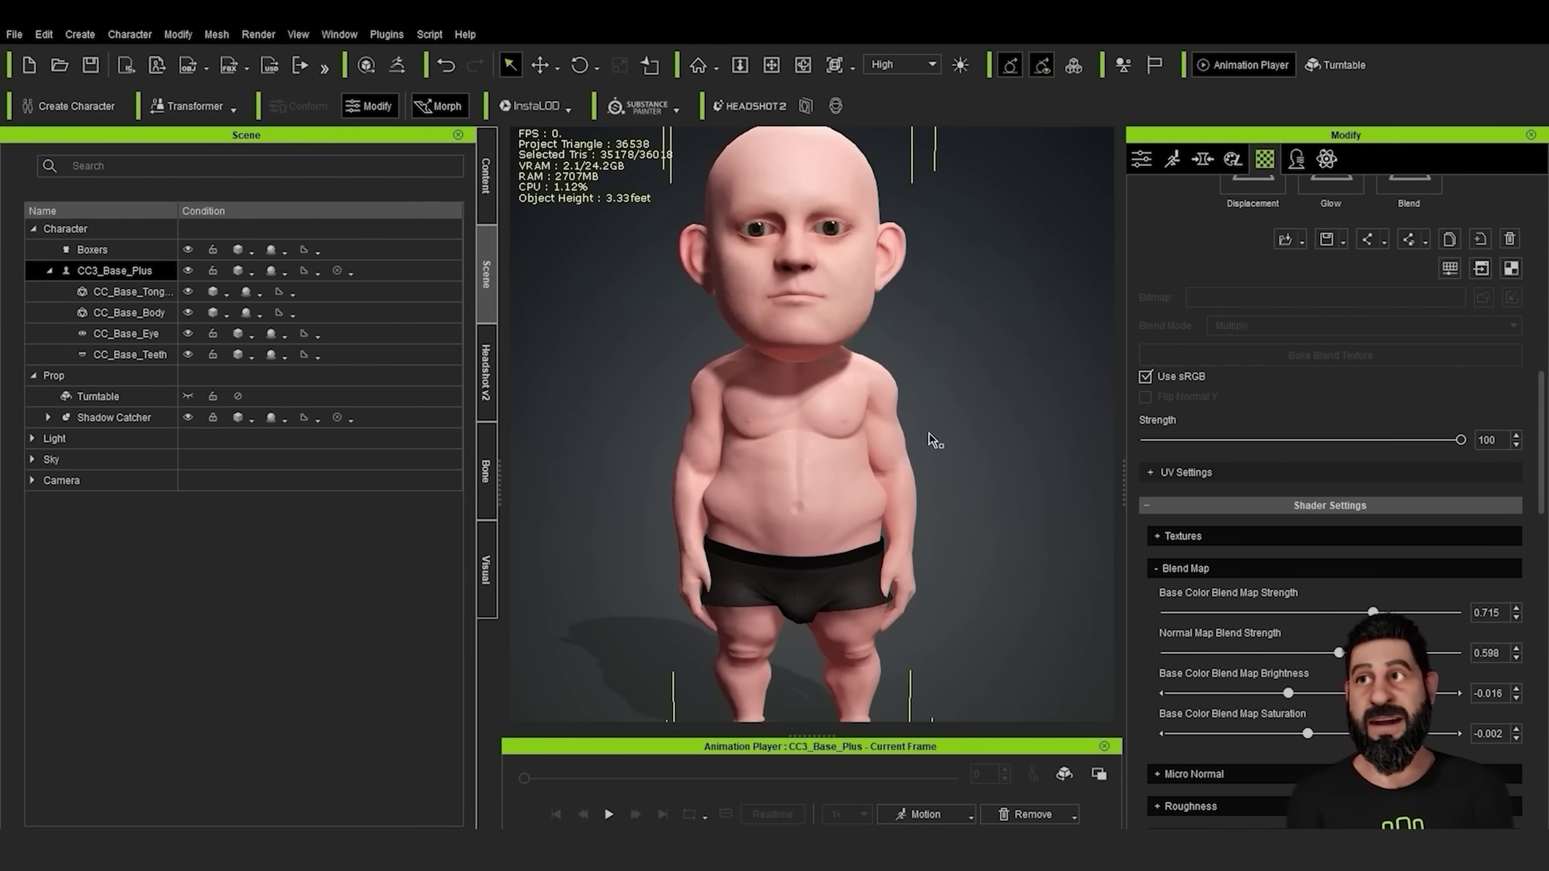
# Set the Headshot Eye Droop morph to 59 and check the face from another angle
pyautogui.moveTo(906, 305); pyautogui.dragTo(903, 334, button='middle')
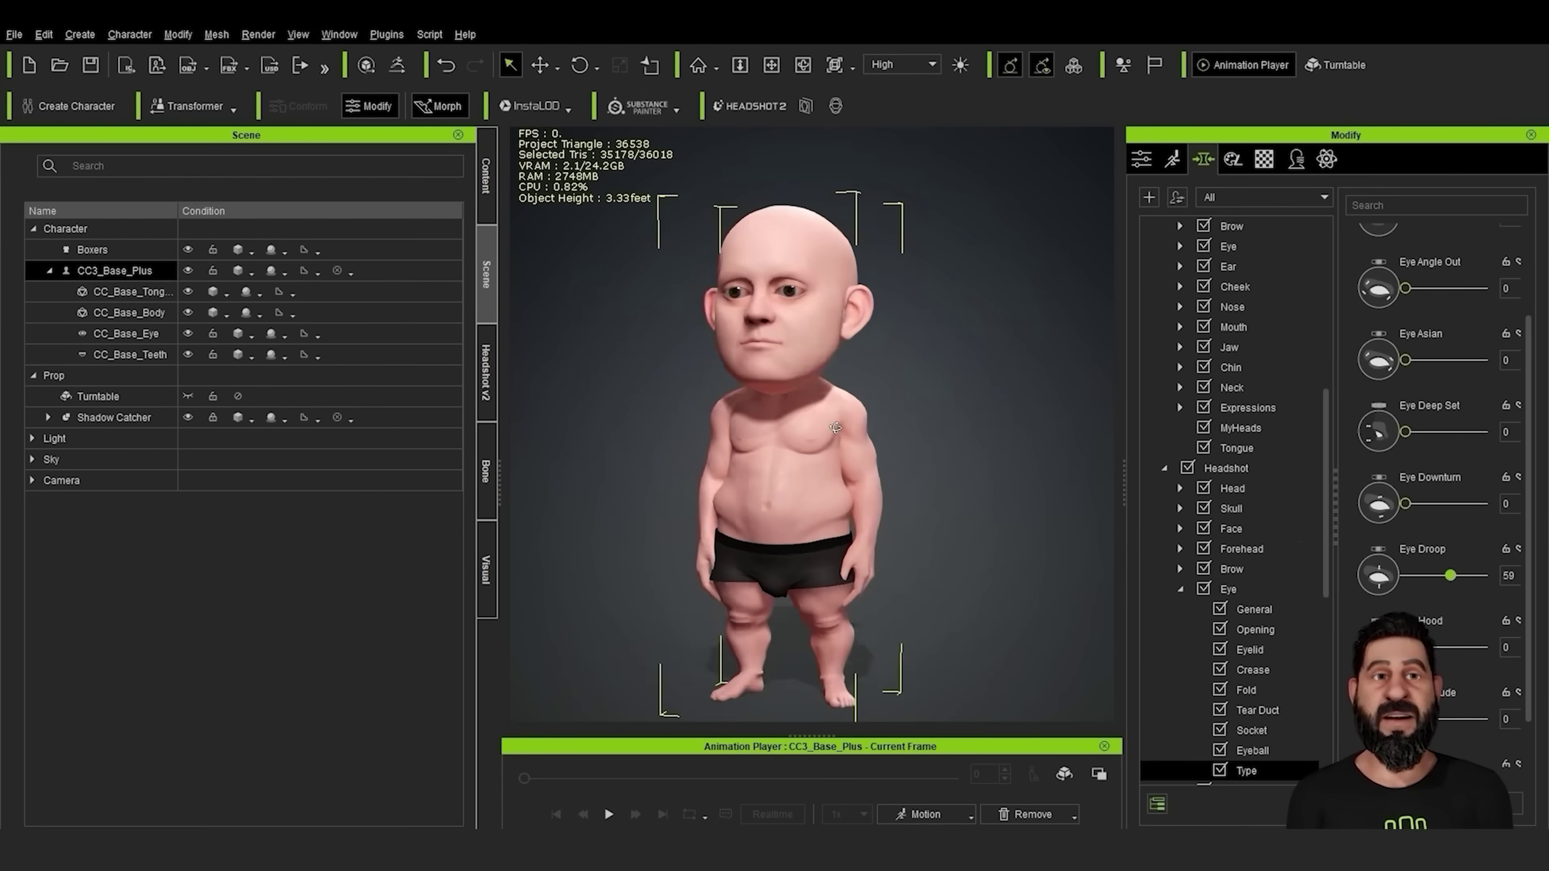
pyautogui.scroll(3, 923, 411)
pyautogui.moveTo(923, 412); pyautogui.dragTo(1254, 214, button='right')
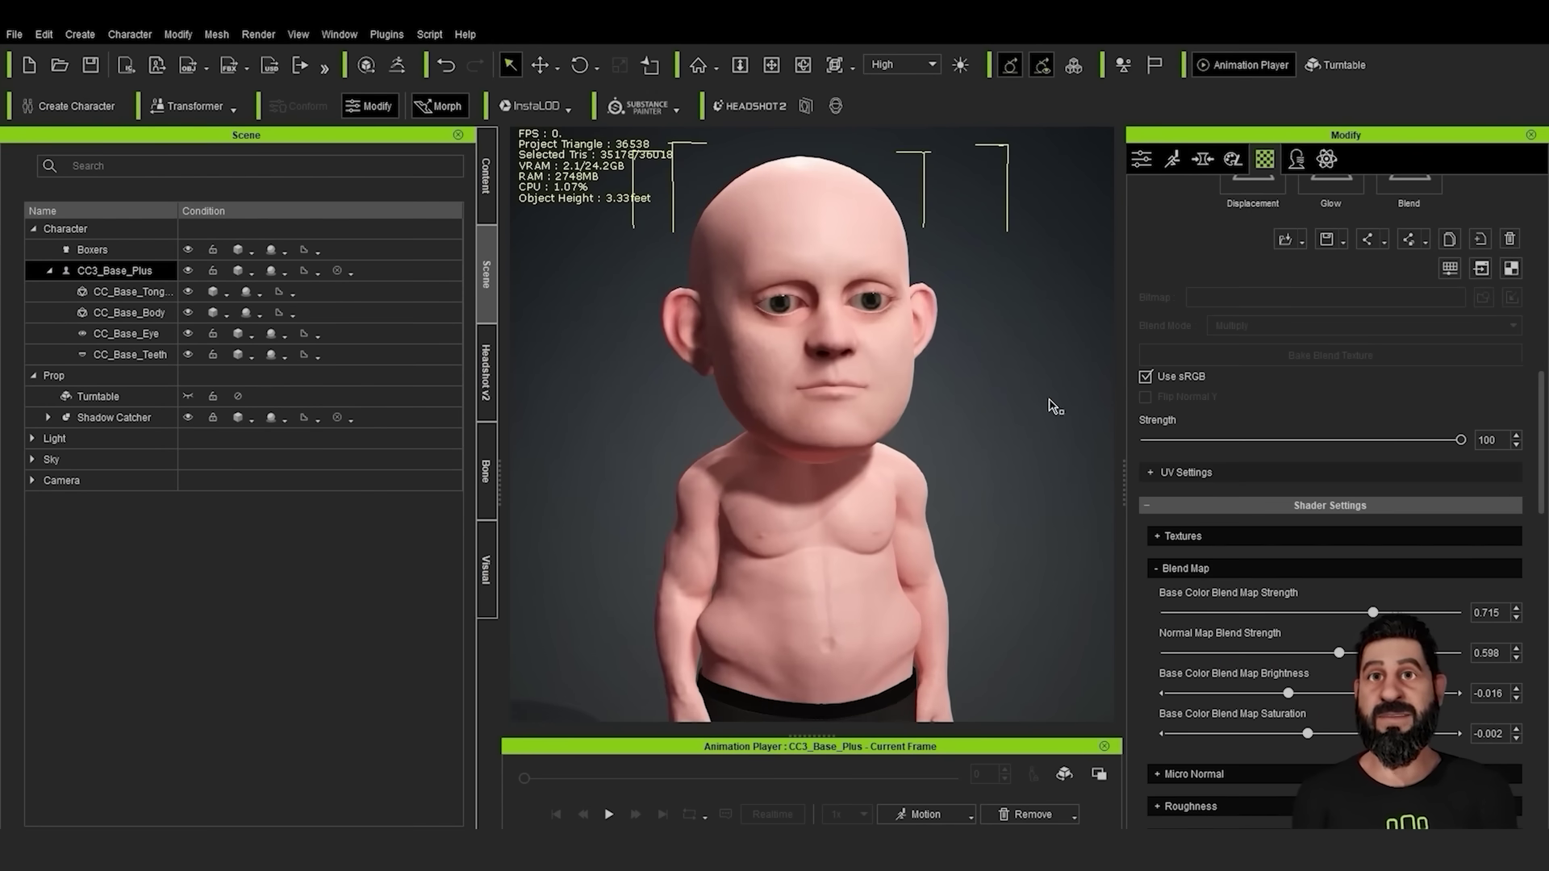
# Select the Std_Eyelash material and open its opacity texture in Photoshop
pyautogui.scroll(5, 943, 277)
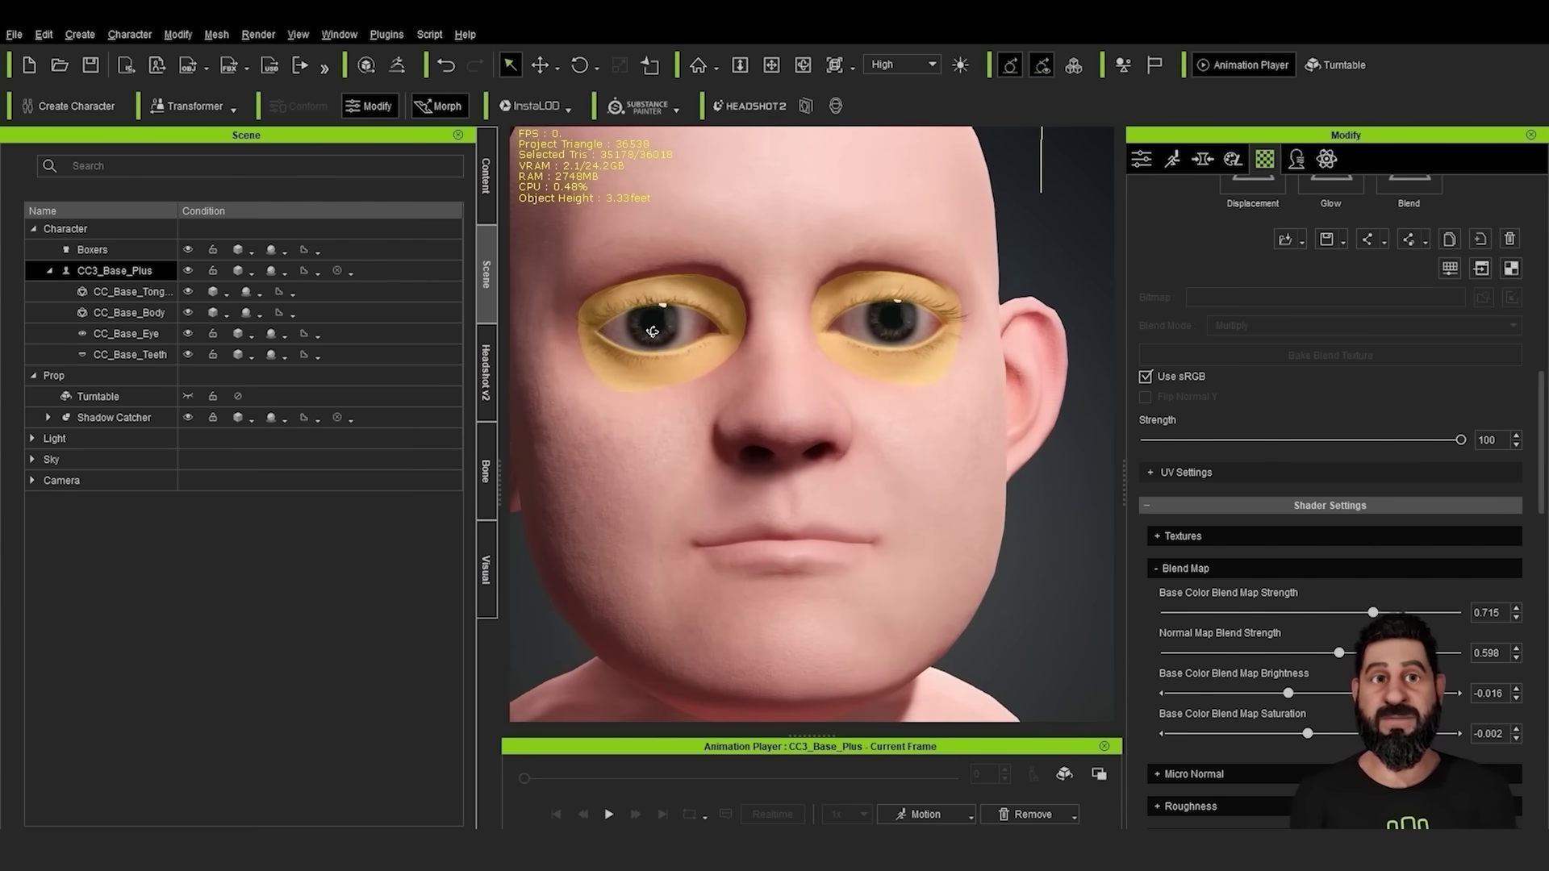
pyautogui.scroll(10, 1407, 530)
pyautogui.scroll(3, 1329, 457)
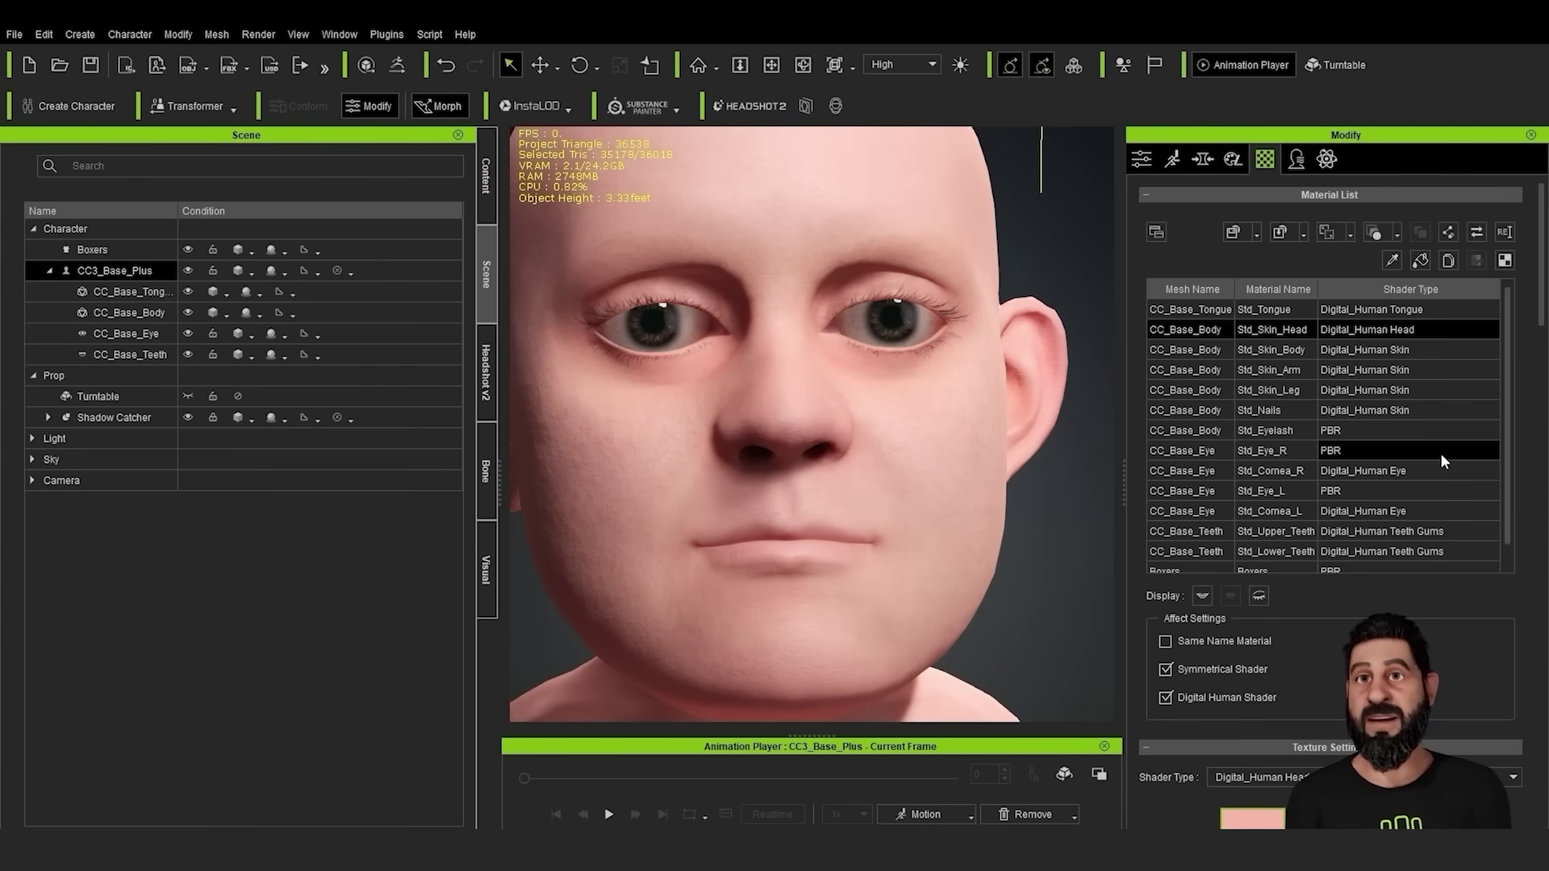
pyautogui.click(1283, 430)
pyautogui.scroll(-5, 1299, 436)
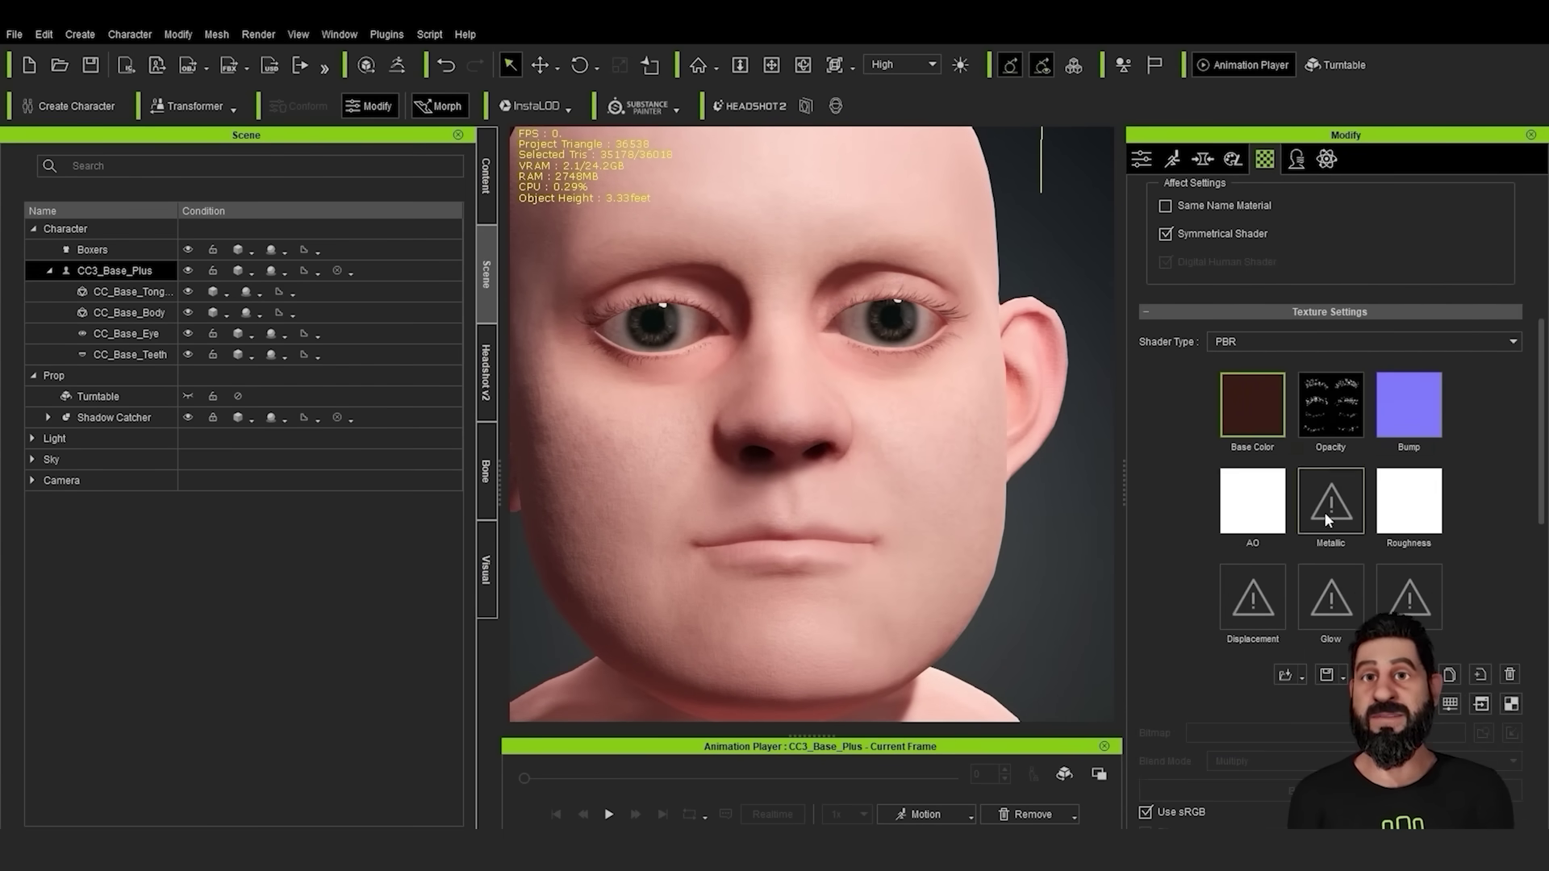
pyautogui.click(1483, 703)
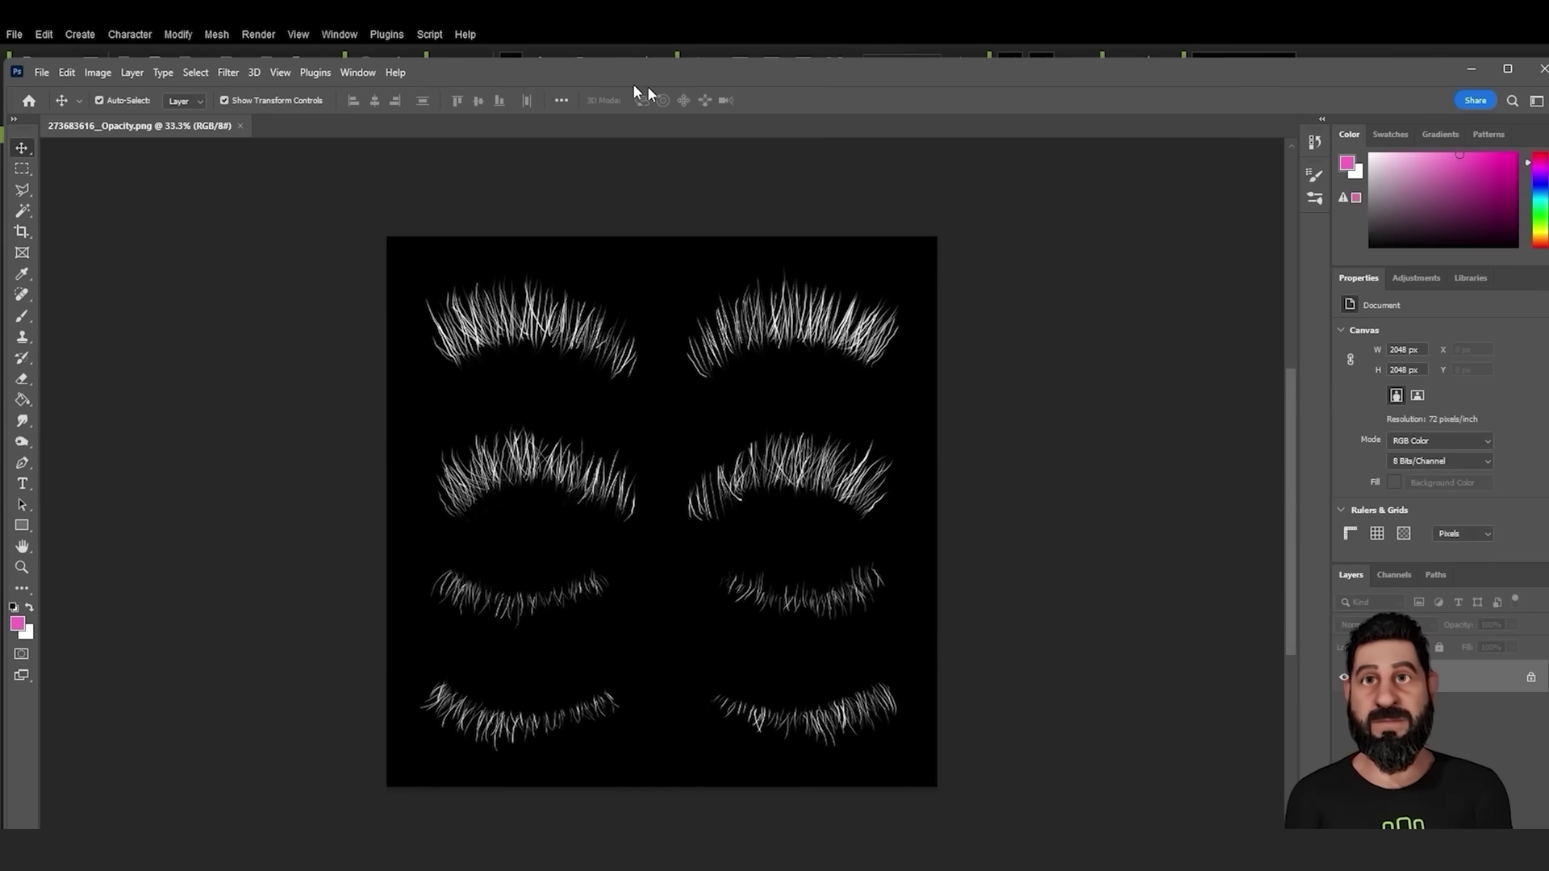
# Set the foreground color to black and paint out the two lower lash rows with a Soft Round brush
pyautogui.press('t')
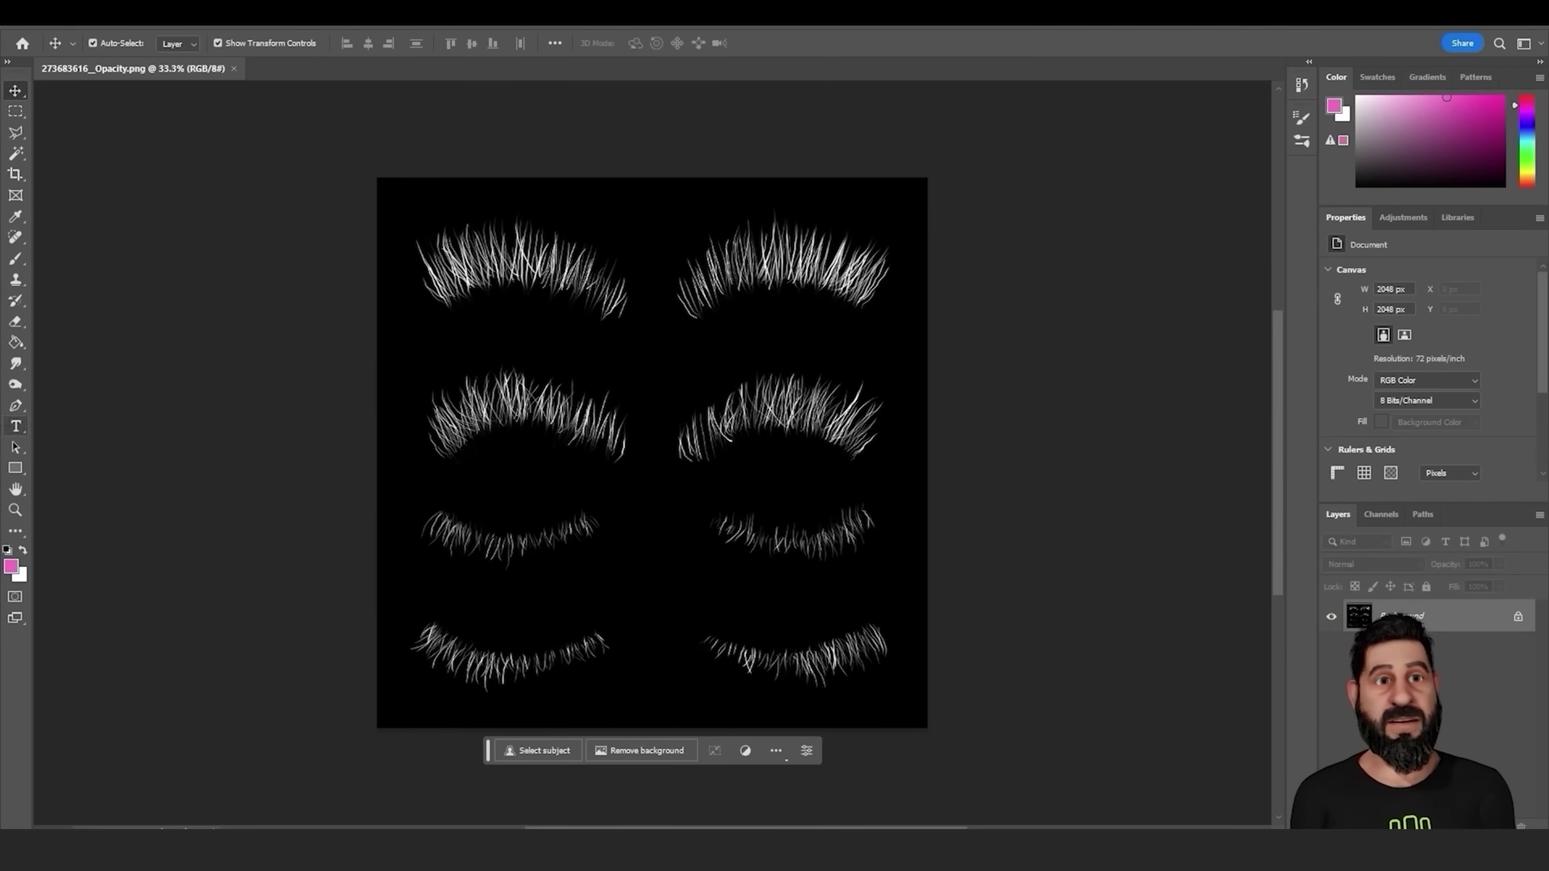
pyautogui.click(10, 567)
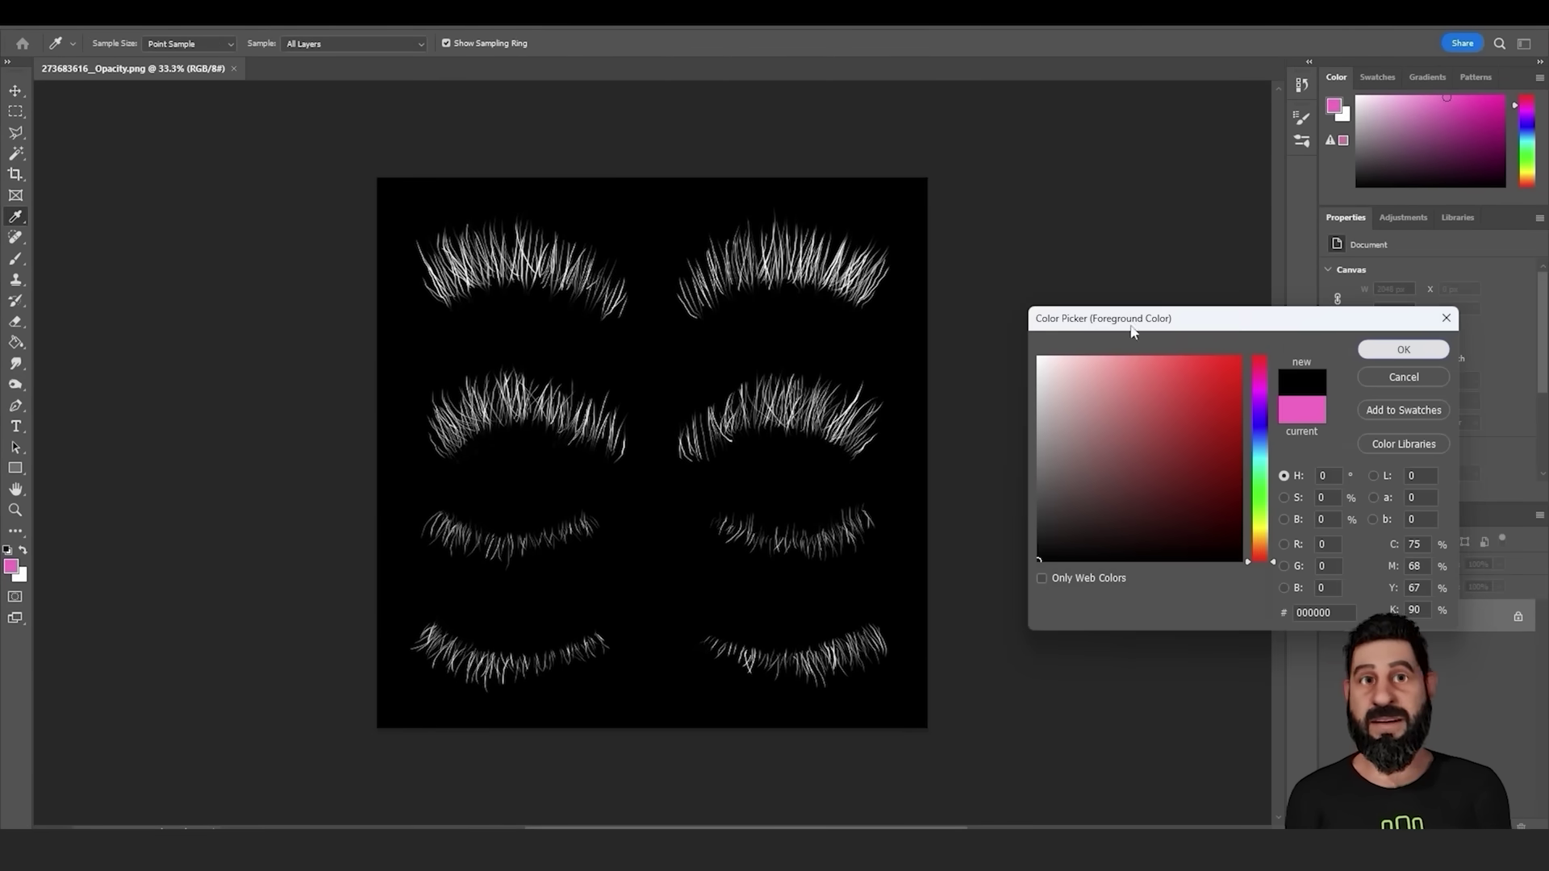
pyautogui.click(15, 258)
pyautogui.click(117, 43)
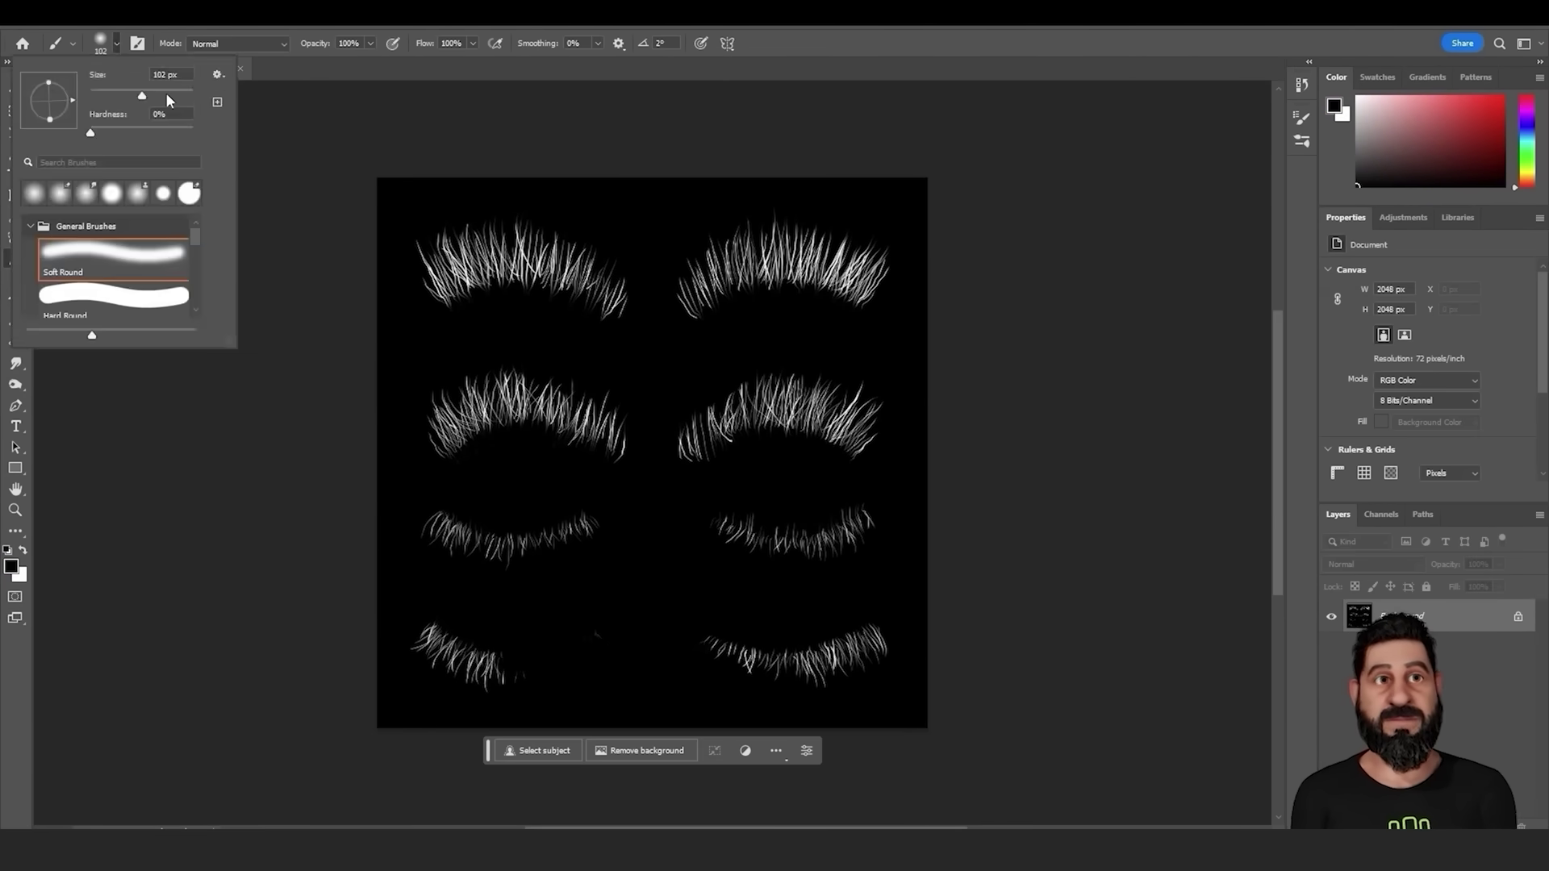
pyautogui.moveTo(509, 662)
pyautogui.mouseDown()
pyautogui.moveTo(896, 529)
pyautogui.moveTo(719, 653)
pyautogui.mouseUp()
# Paint solid white arcs over the four upper lashes using a 183 px Soft Round brush at 35% hardness
pyautogui.press('x')
pyautogui.moveTo(442, 443); pyautogui.dragTo(462, 429)
pyautogui.click(116, 42)
pyautogui.moveTo(91, 132); pyautogui.dragTo(126, 133)
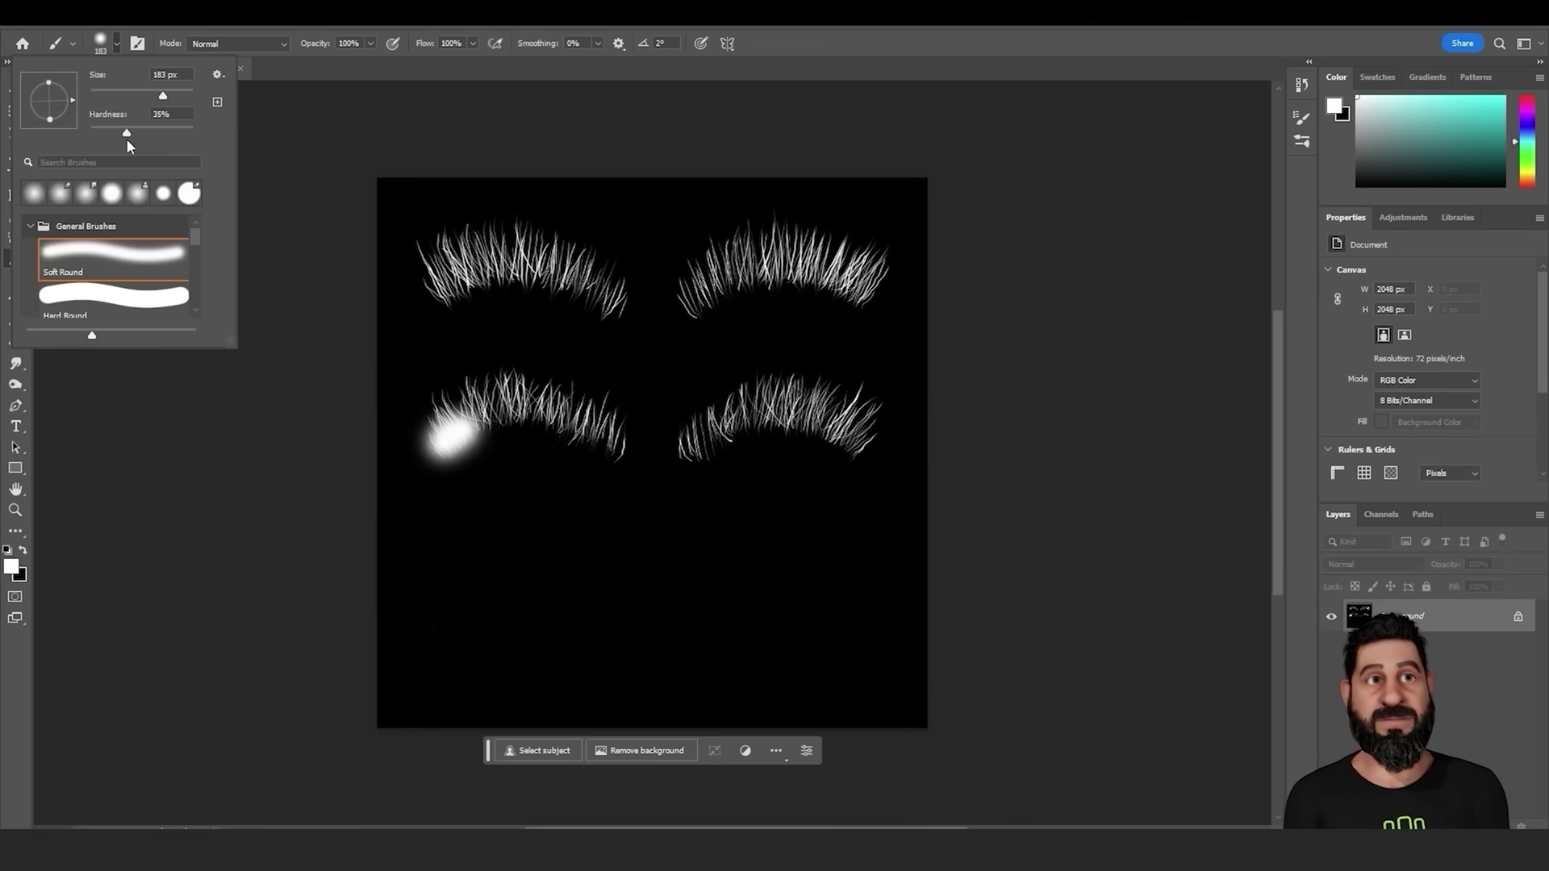
pyautogui.moveTo(443, 439)
pyautogui.mouseDown()
pyautogui.moveTo(851, 443)
pyautogui.moveTo(710, 440)
pyautogui.mouseUp()
pyautogui.moveTo(435, 292); pyautogui.dragTo(547, 271)
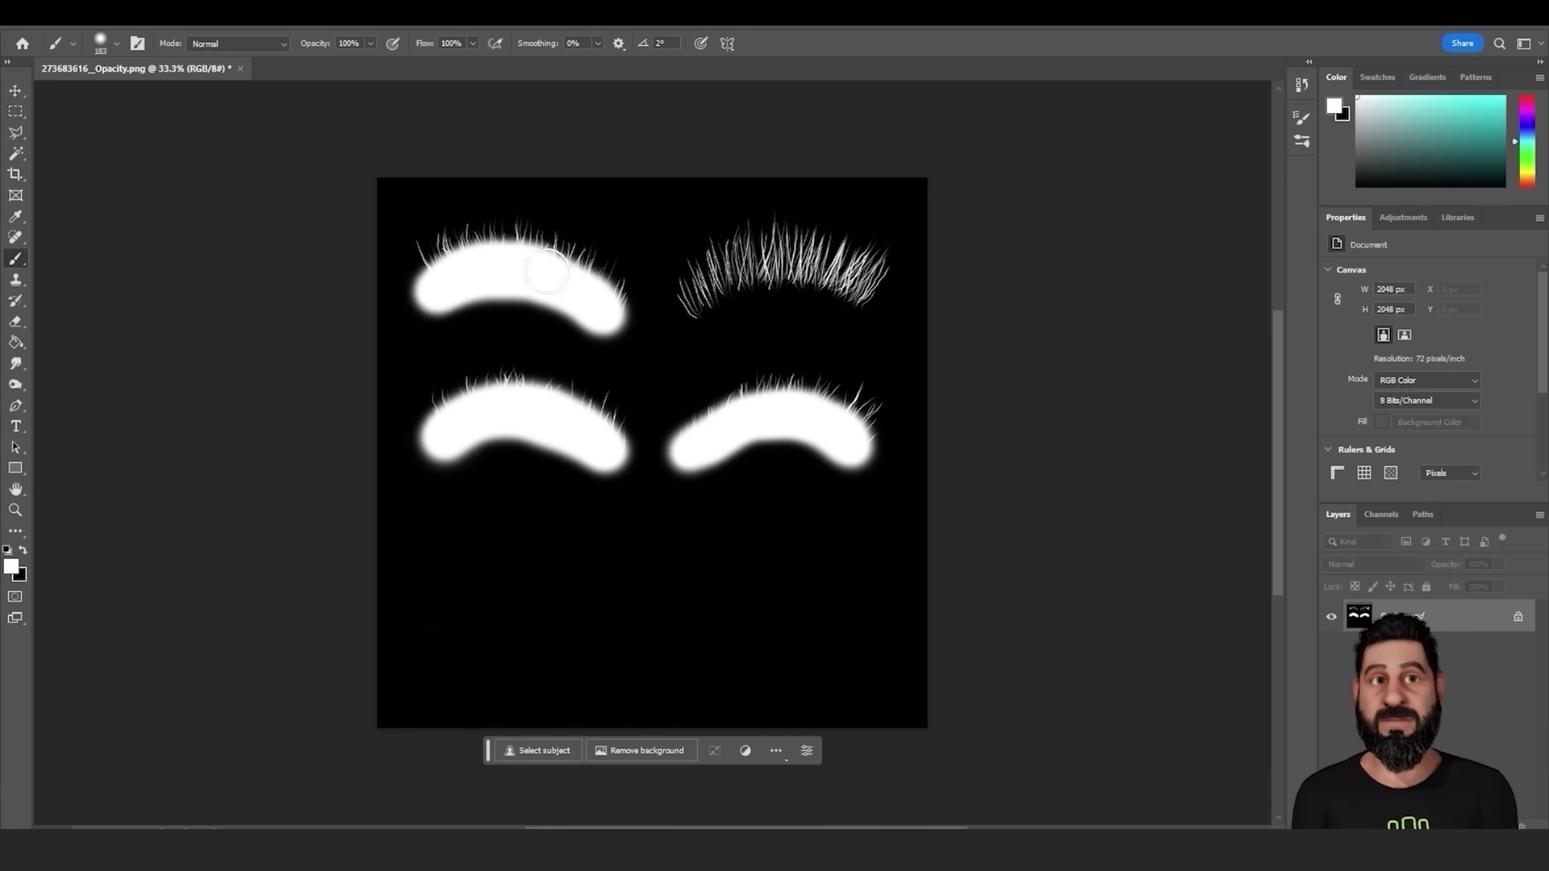
pyautogui.moveTo(697, 305)
pyautogui.mouseDown()
pyautogui.moveTo(770, 265)
pyautogui.moveTo(735, 284)
pyautogui.mouseUp()
# Trim the stray lash tips in black, save the opacity texture and check the eyelashes on the character in Character Creator
pyautogui.press('x')
pyautogui.moveTo(457, 227)
pyautogui.mouseDown()
pyautogui.moveTo(795, 204)
pyautogui.moveTo(647, 420)
pyautogui.moveTo(436, 375)
pyautogui.mouseUp()
pyautogui.click(44, 21)
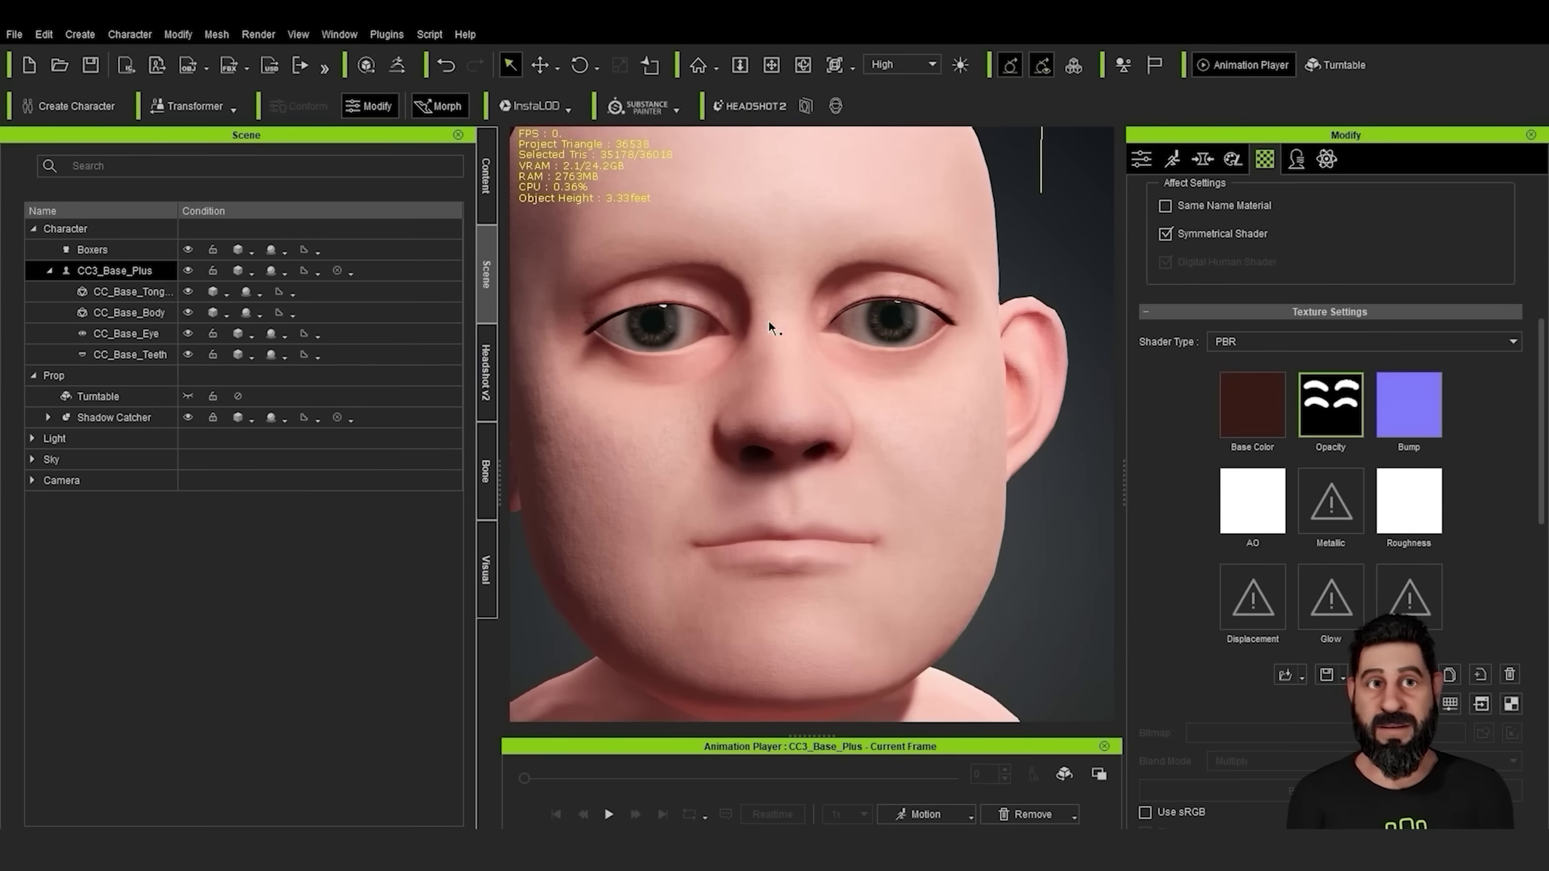
pyautogui.moveTo(1010, 431); pyautogui.dragTo(947, 380, button='right')
pyautogui.scroll(-3, 948, 380)
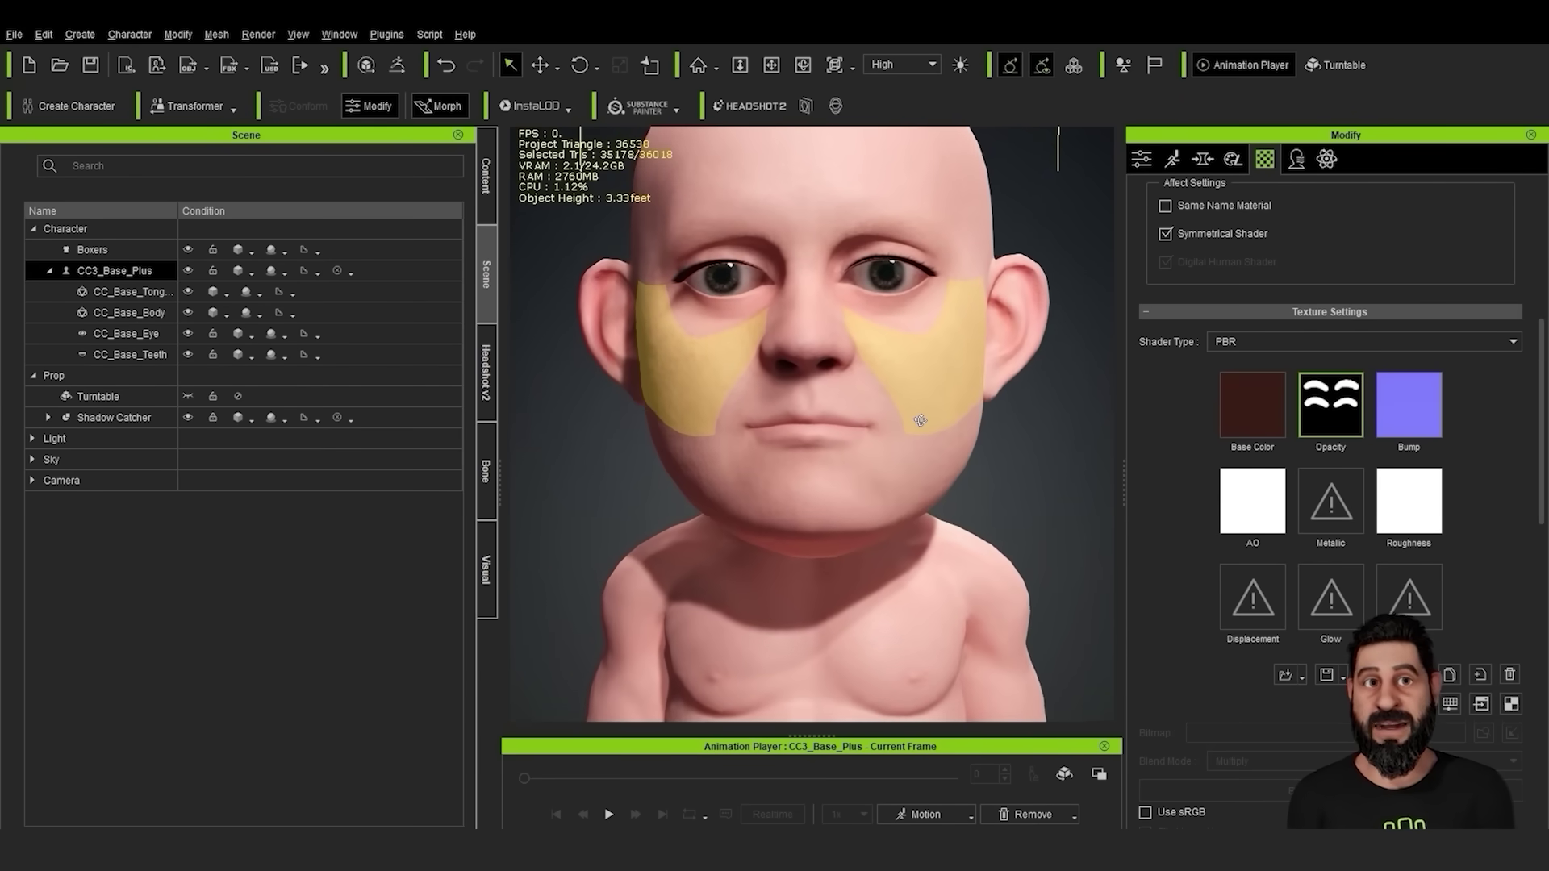
pyautogui.scroll(-5, 877, 436)
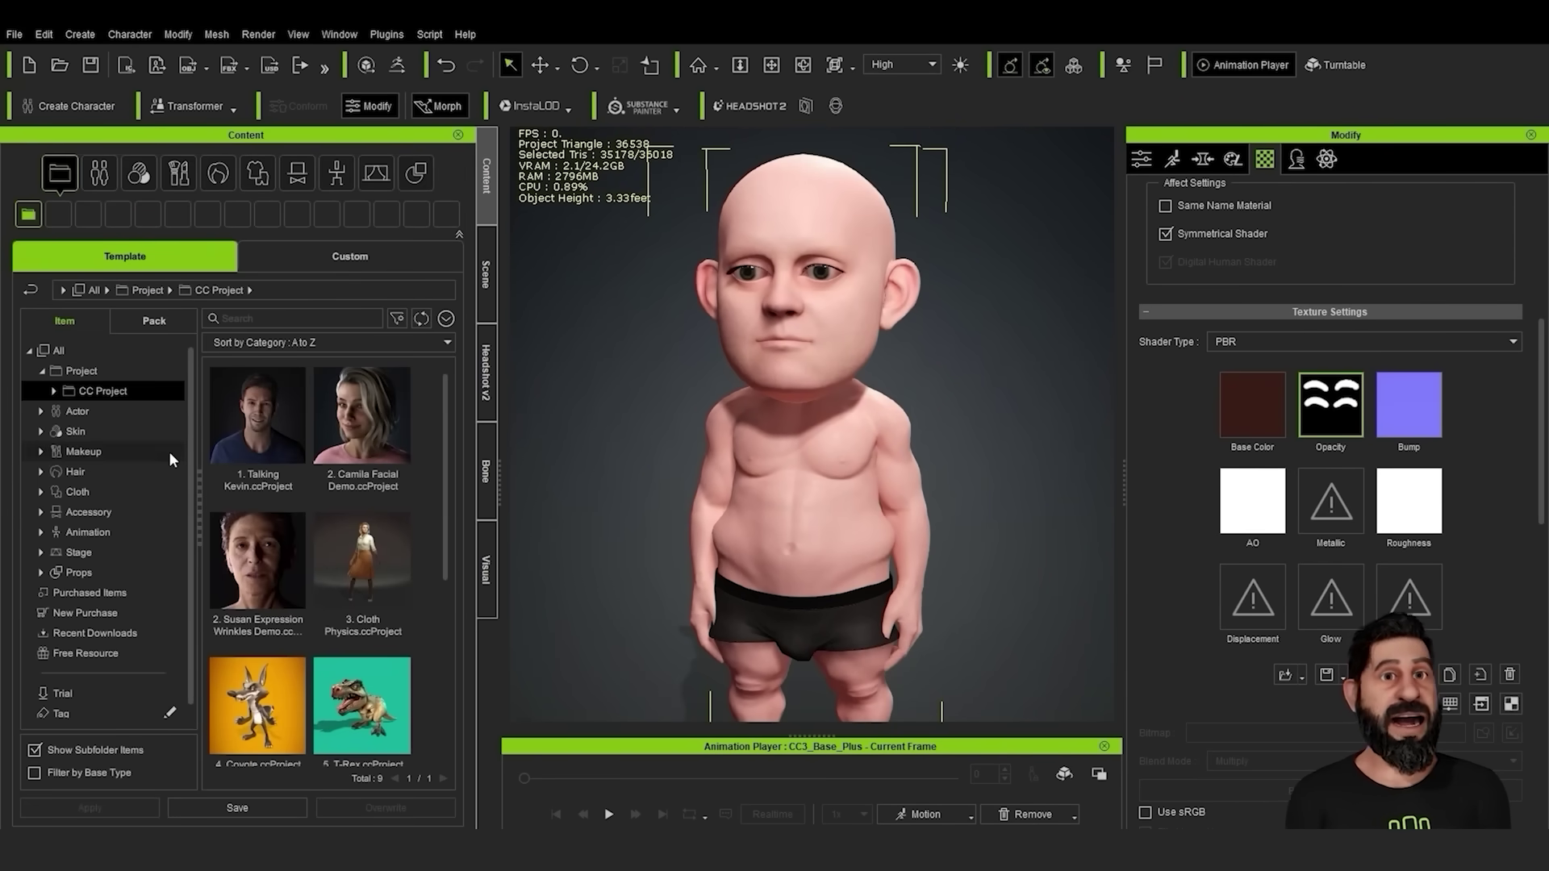
# Open the La Familia pack among the hair content packs and apply Megan_Eyebrows to the character
pyautogui.click(76, 472)
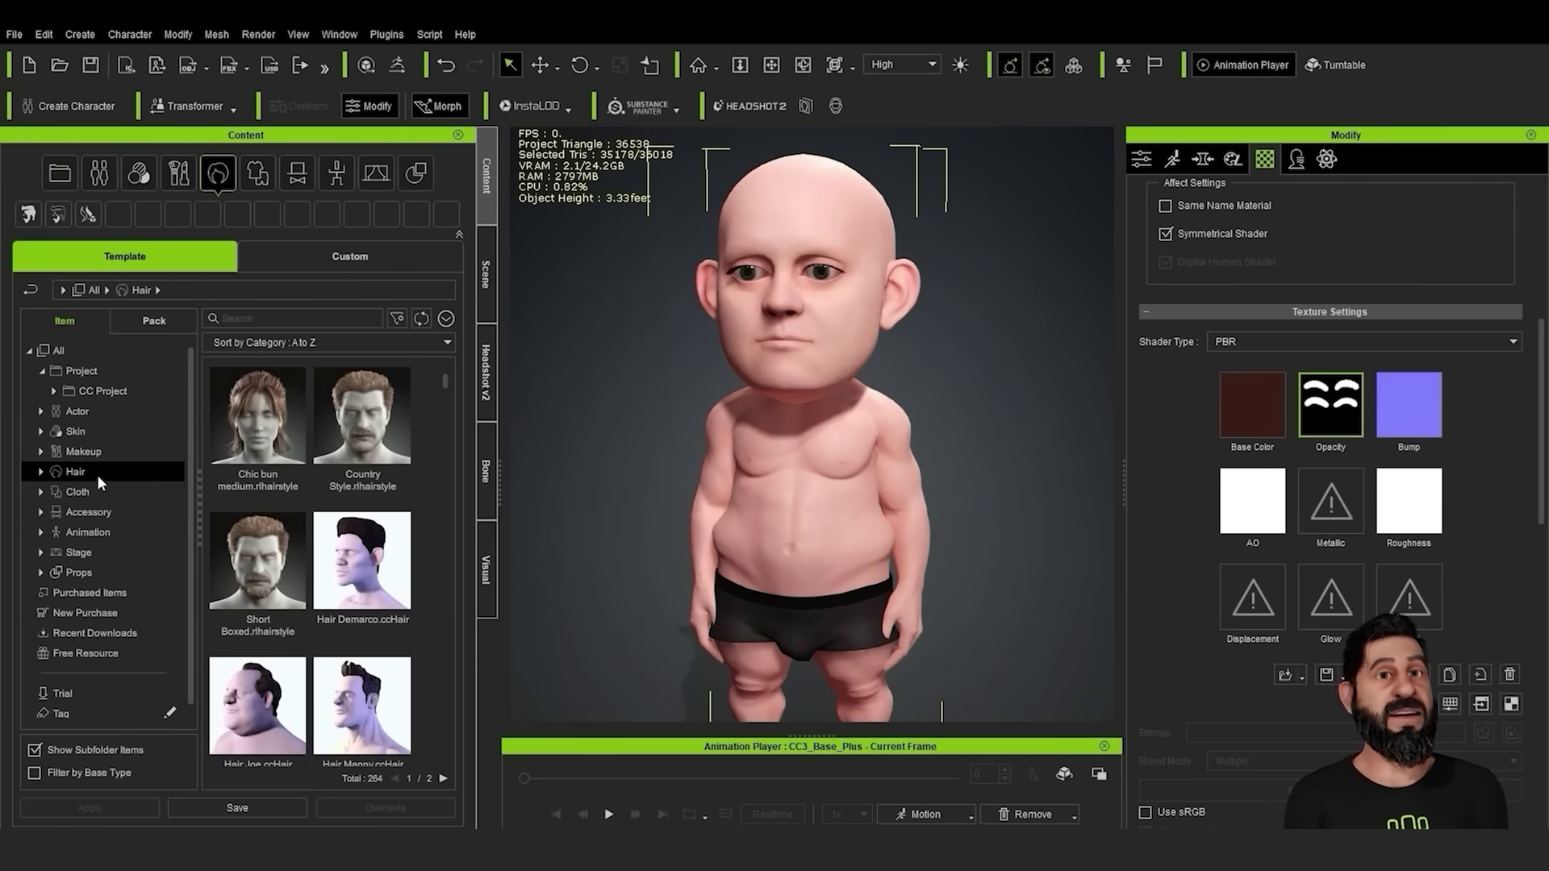
pyautogui.click(43, 473)
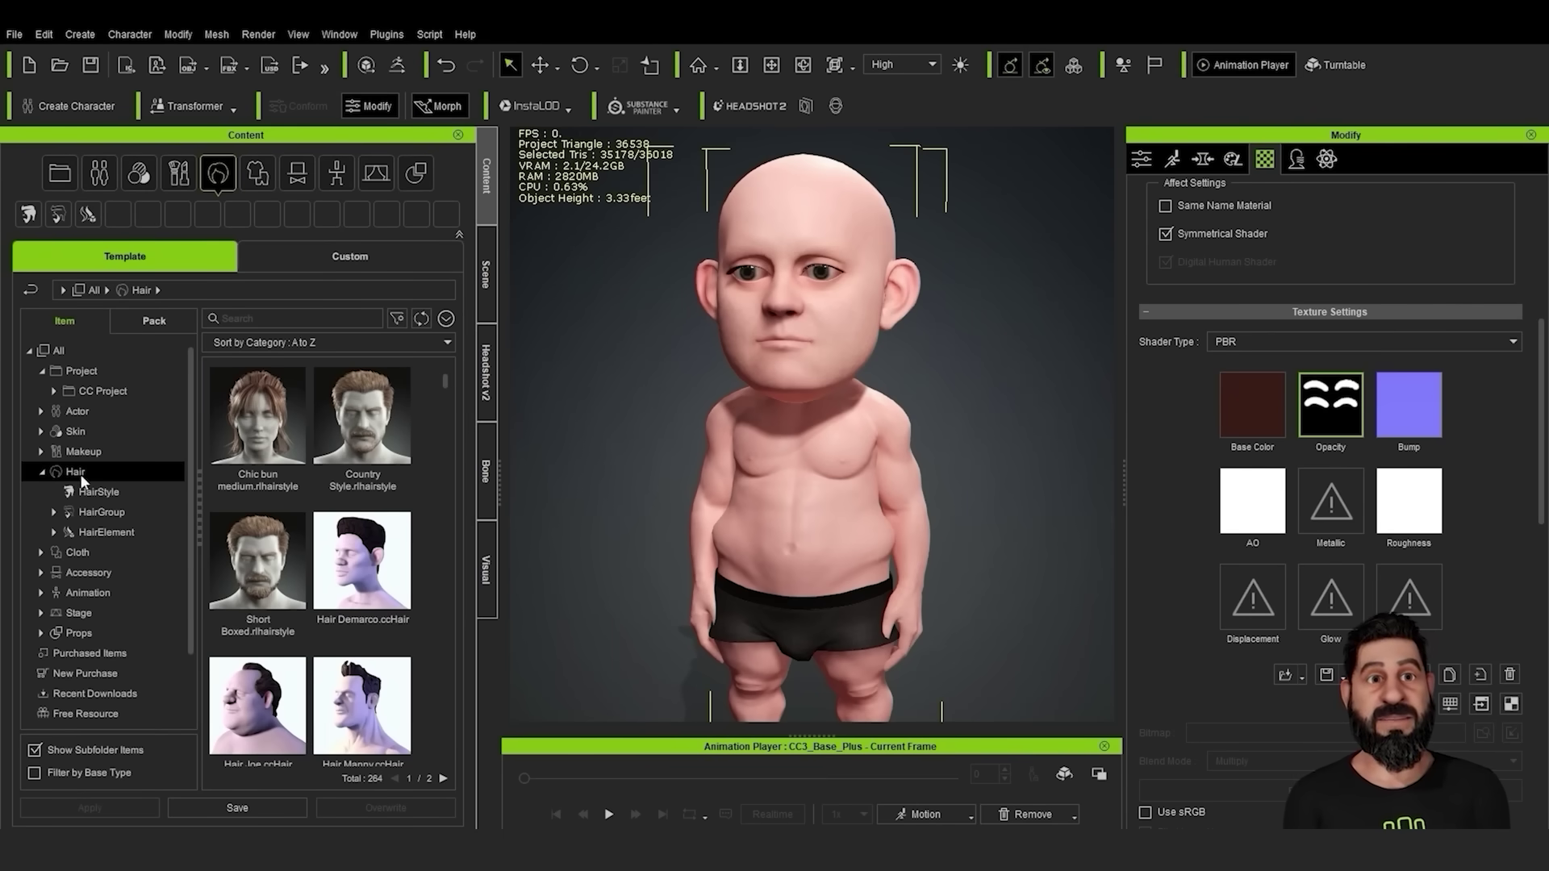
pyautogui.click(165, 321)
pyautogui.scroll(-10, 443, 415)
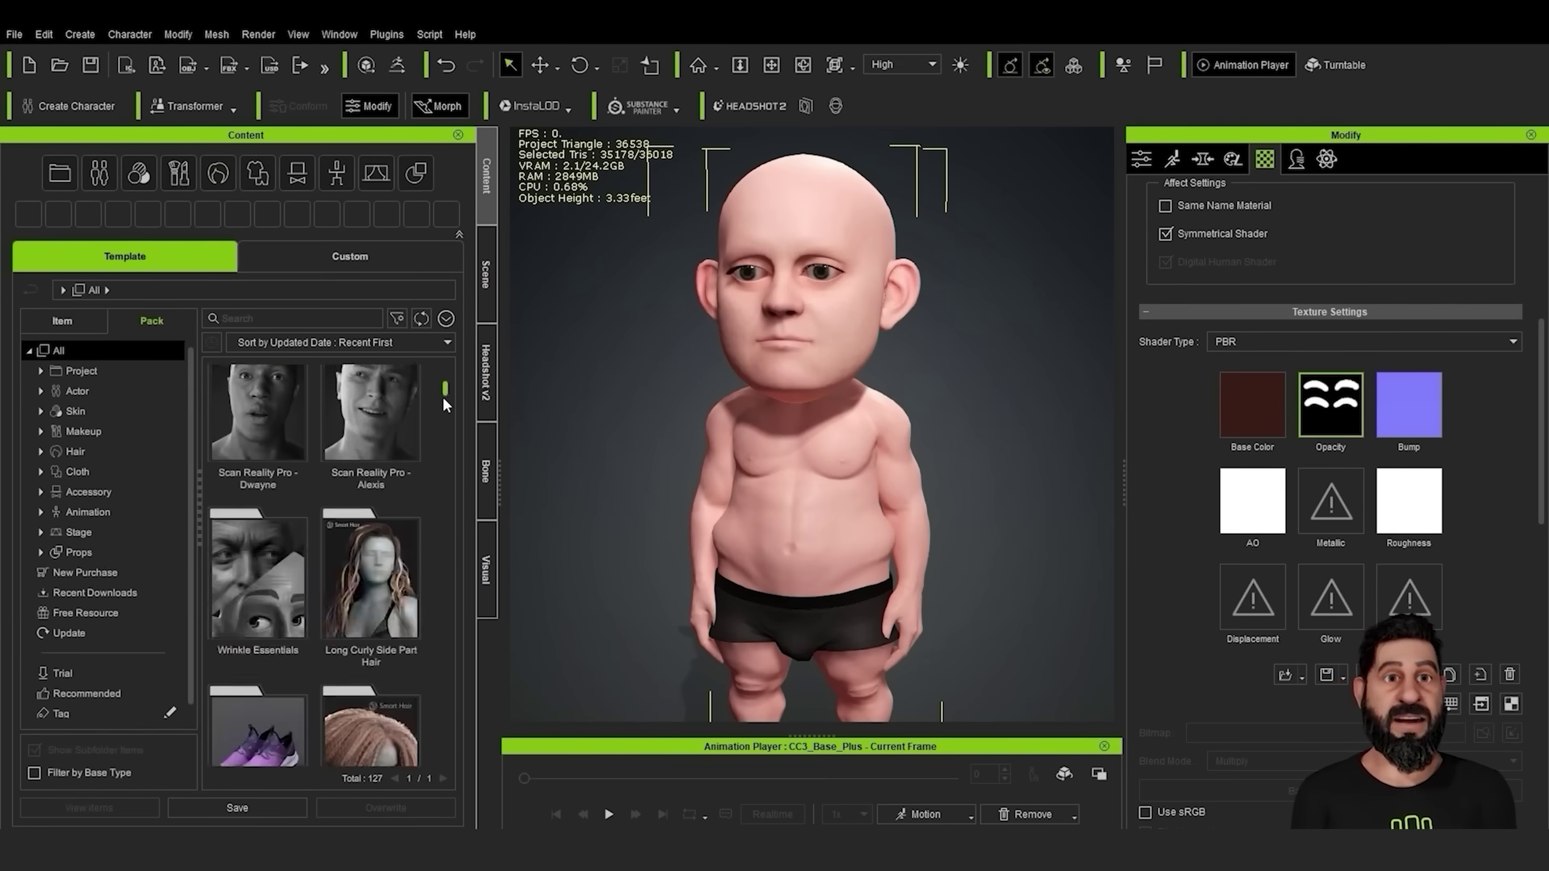
pyautogui.moveTo(442, 446); pyautogui.dragTo(442, 456)
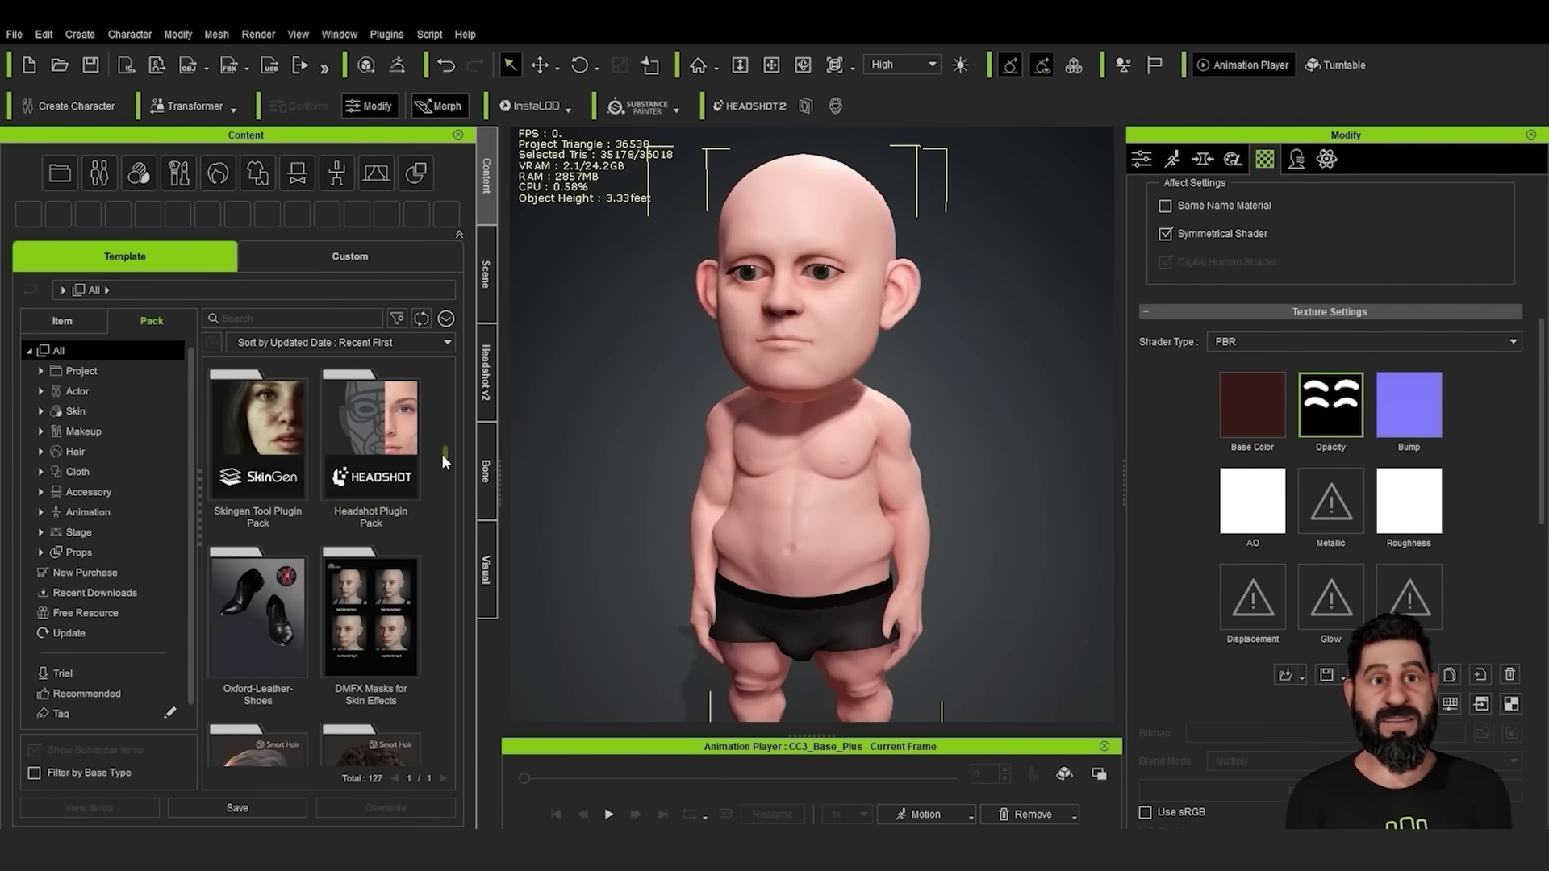
pyautogui.click(75, 452)
pyautogui.scroll(-2, 434, 486)
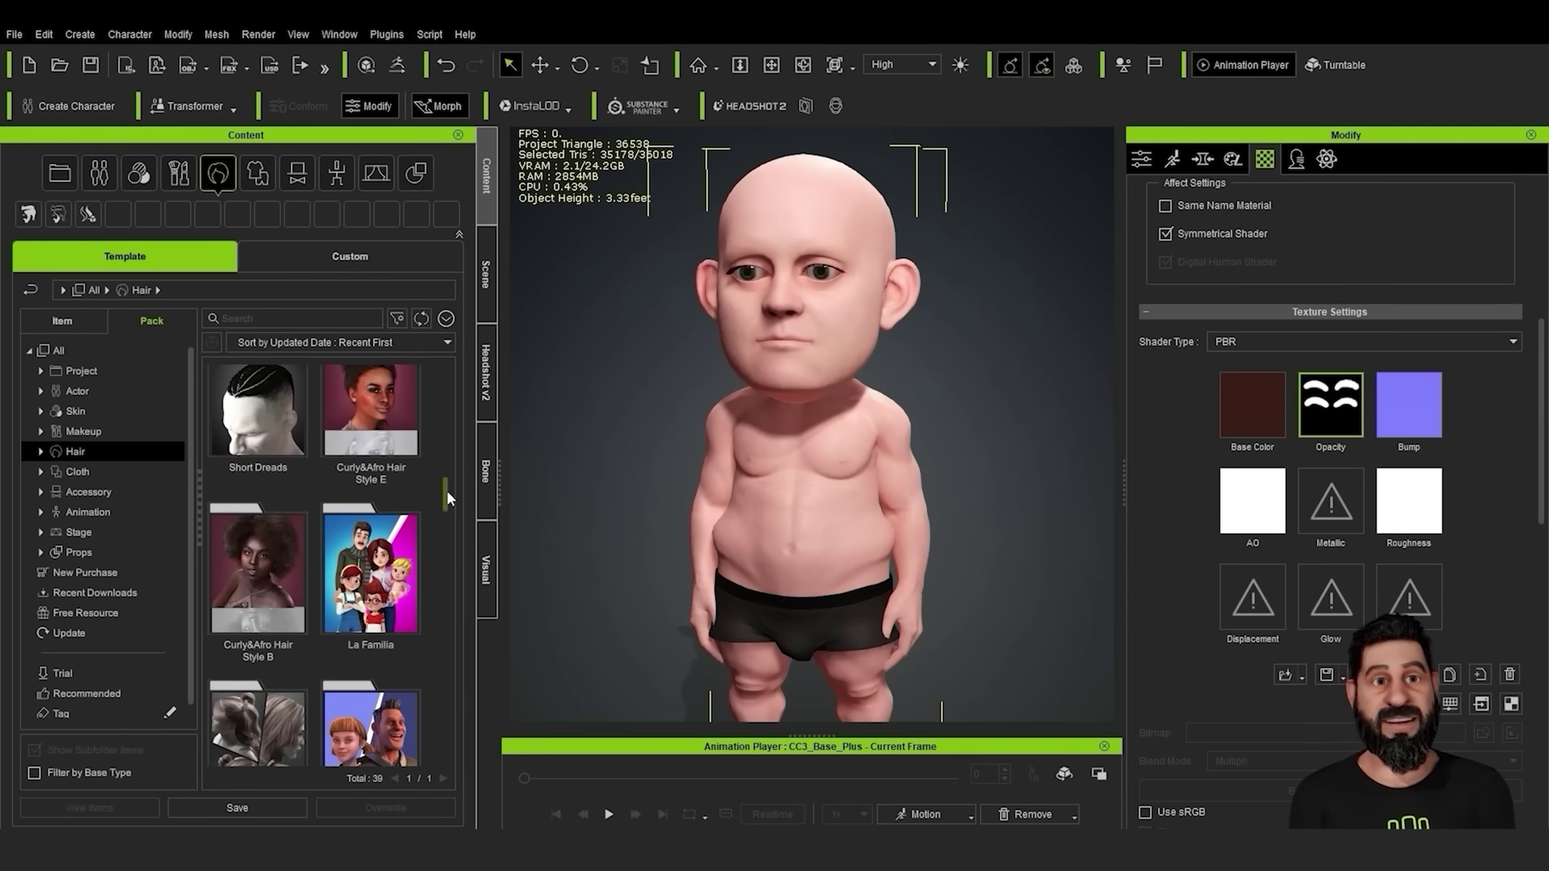
pyautogui.scroll(-2, 443, 489)
pyautogui.doubleClick(358, 482)
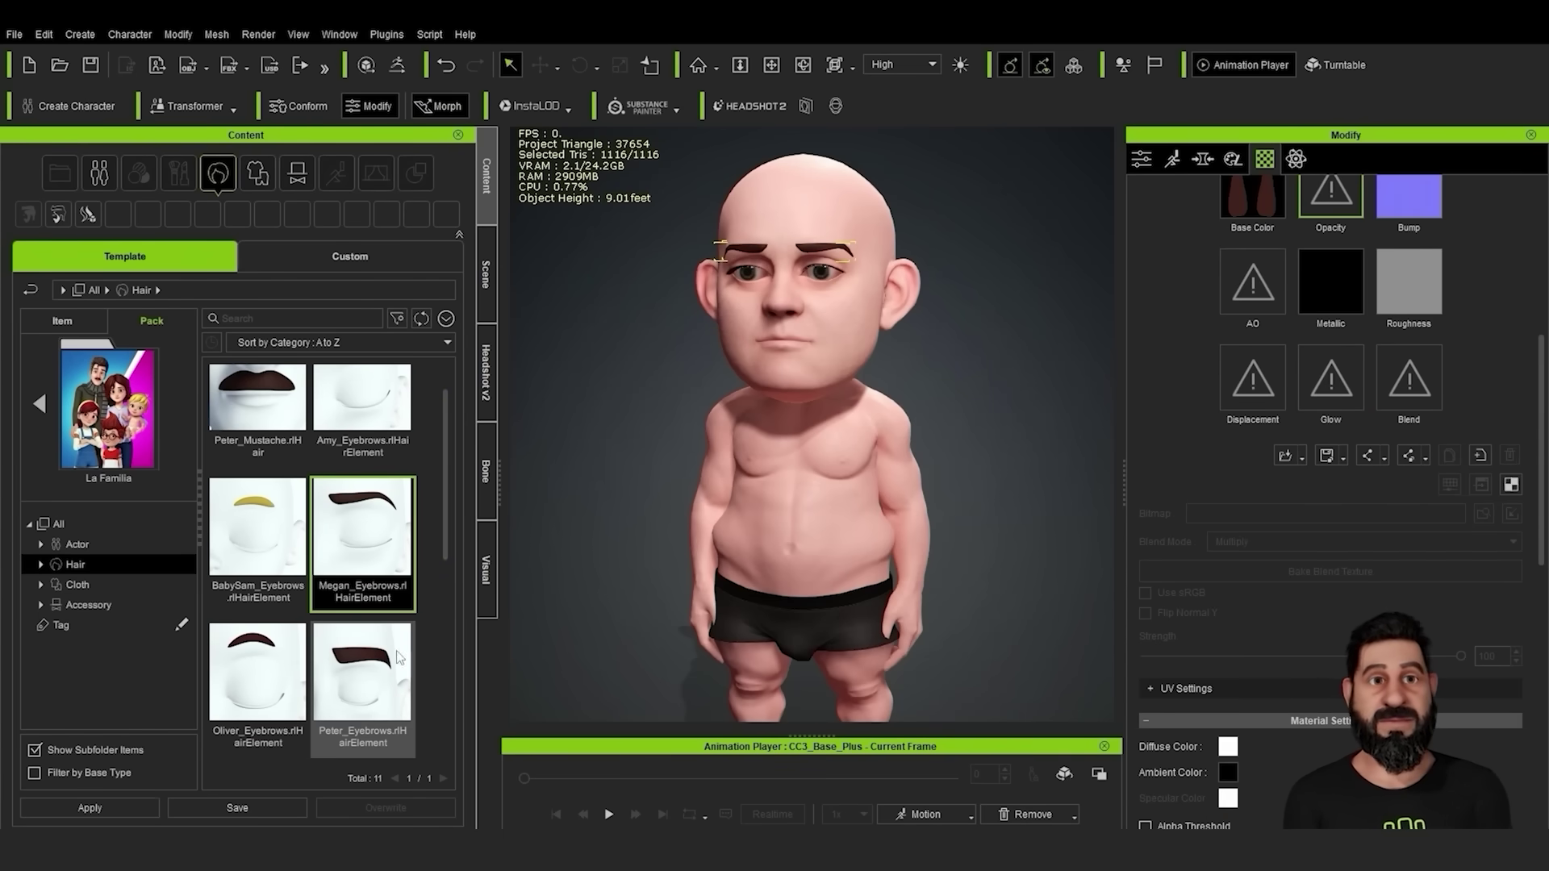
# Add Megan_Hair from the La Familia pack and scale, rotate and move it to fit the oversized head
pyautogui.scroll(-5, 443, 519)
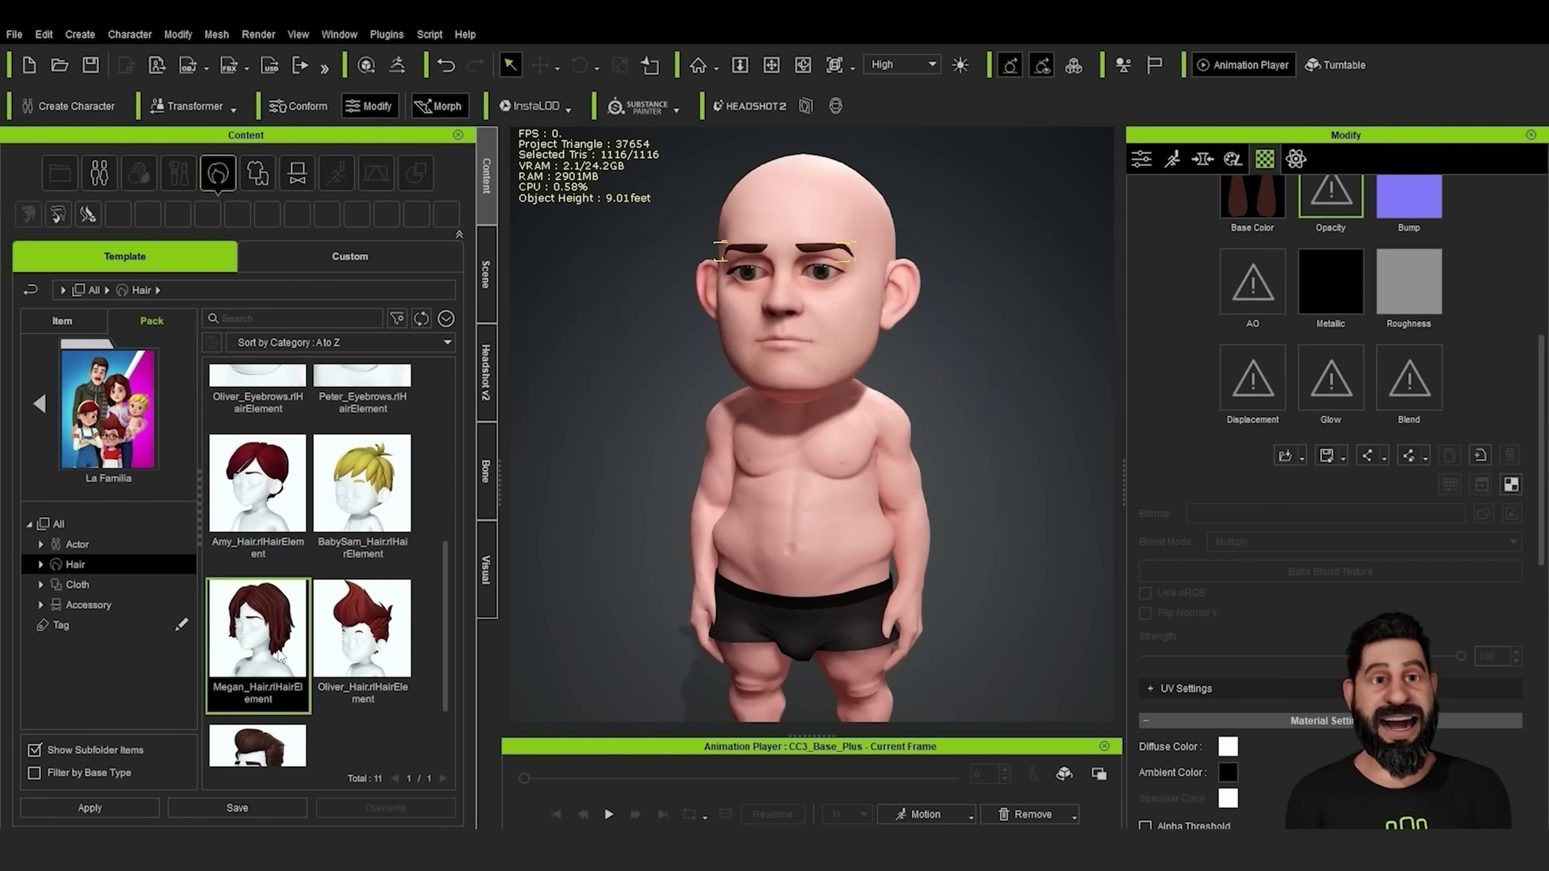
pyautogui.moveTo(278, 655); pyautogui.dragTo(811, 363)
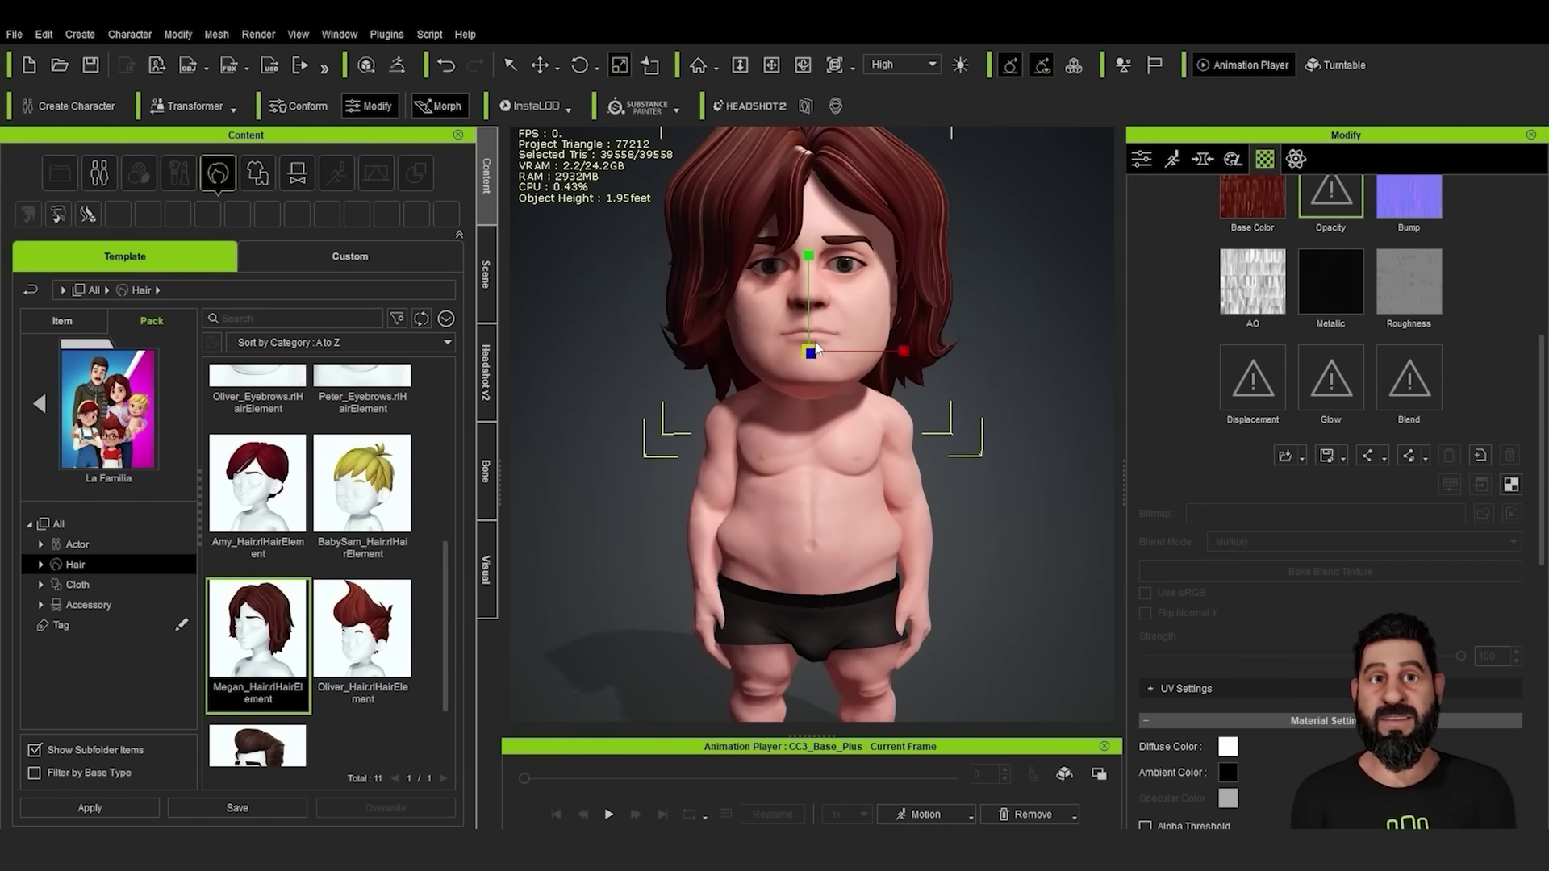
pyautogui.press('e')
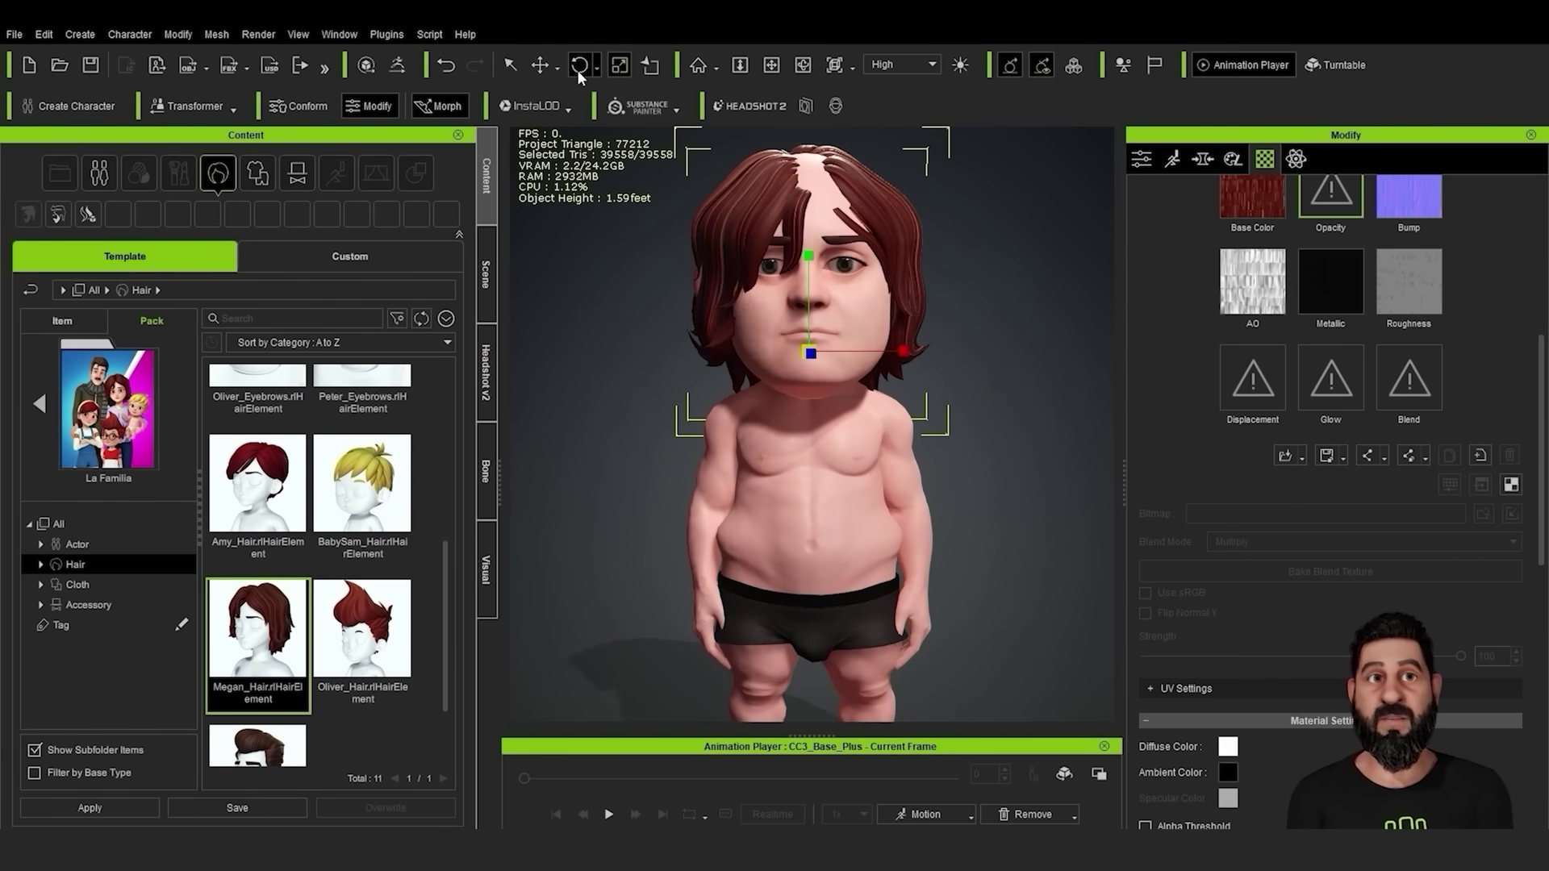
pyautogui.moveTo(818, 353); pyautogui.dragTo(809, 321)
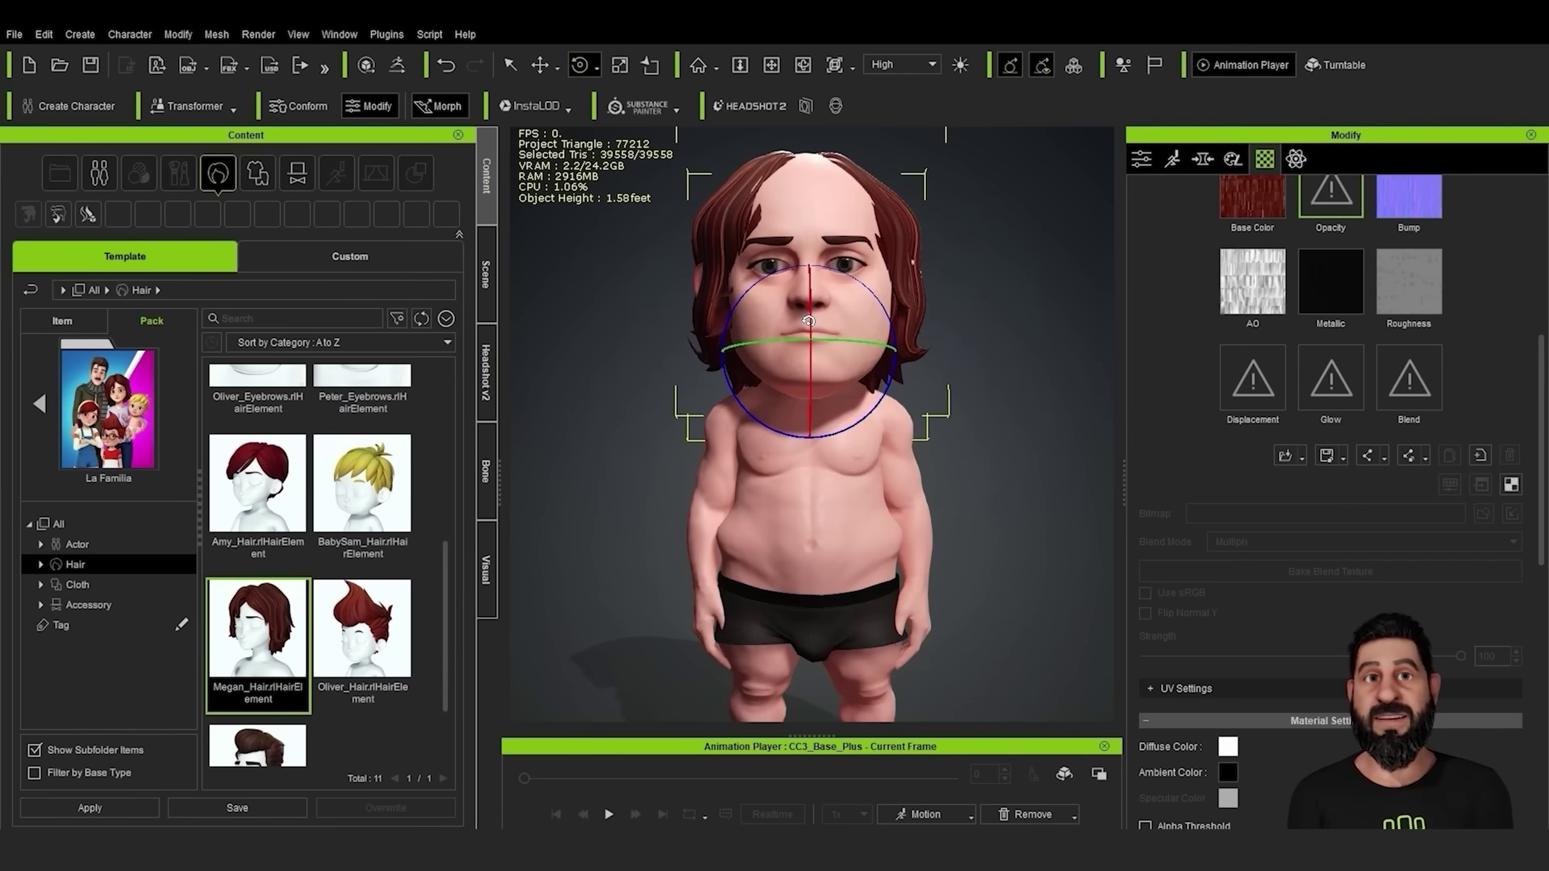
pyautogui.click(539, 65)
pyautogui.moveTo(811, 263); pyautogui.dragTo(812, 237)
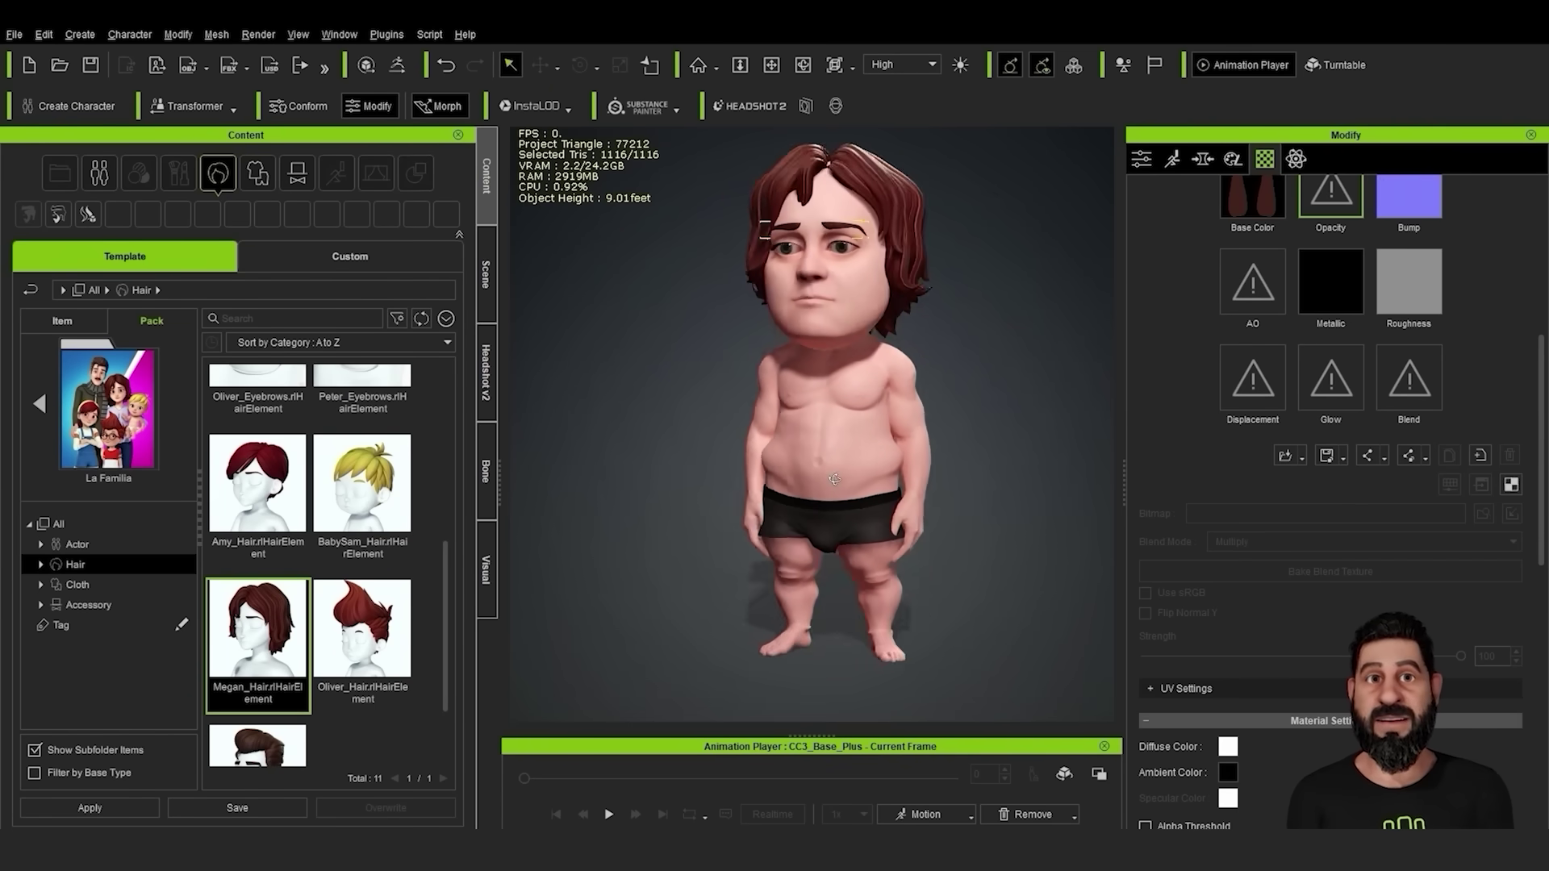
# Select the character's head, body, arm and leg skin materials and reduce their bump strength to less than half
pyautogui.moveTo(834, 479)
pyautogui.mouseDown(button='right')
pyautogui.moveTo(733, 473)
pyautogui.moveTo(847, 472)
pyautogui.mouseUp(button='right')
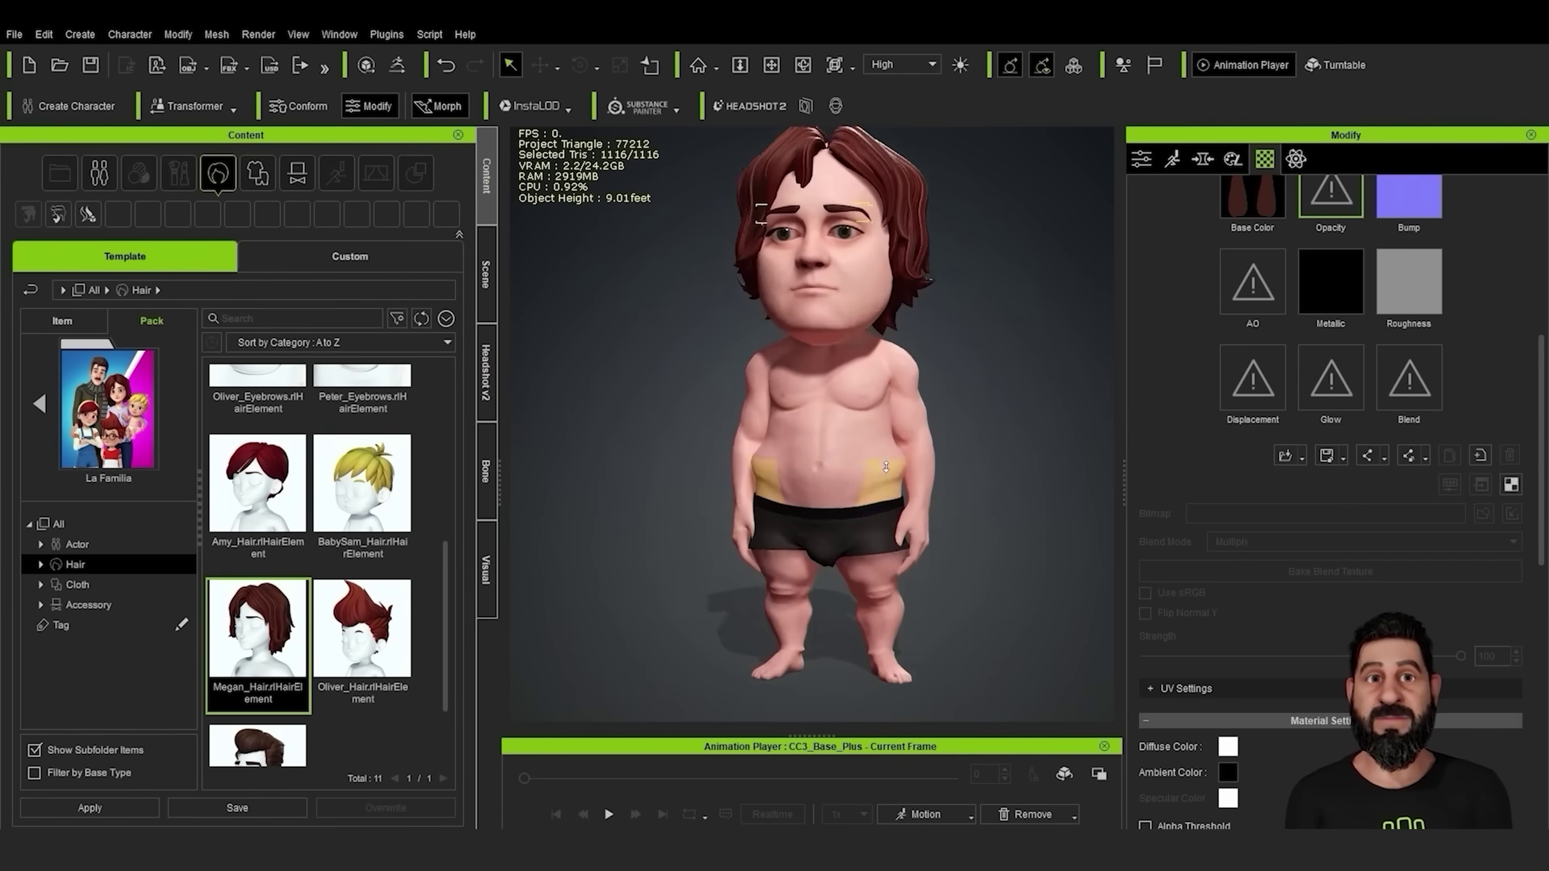
pyautogui.scroll(2, 847, 468)
pyautogui.click(772, 246)
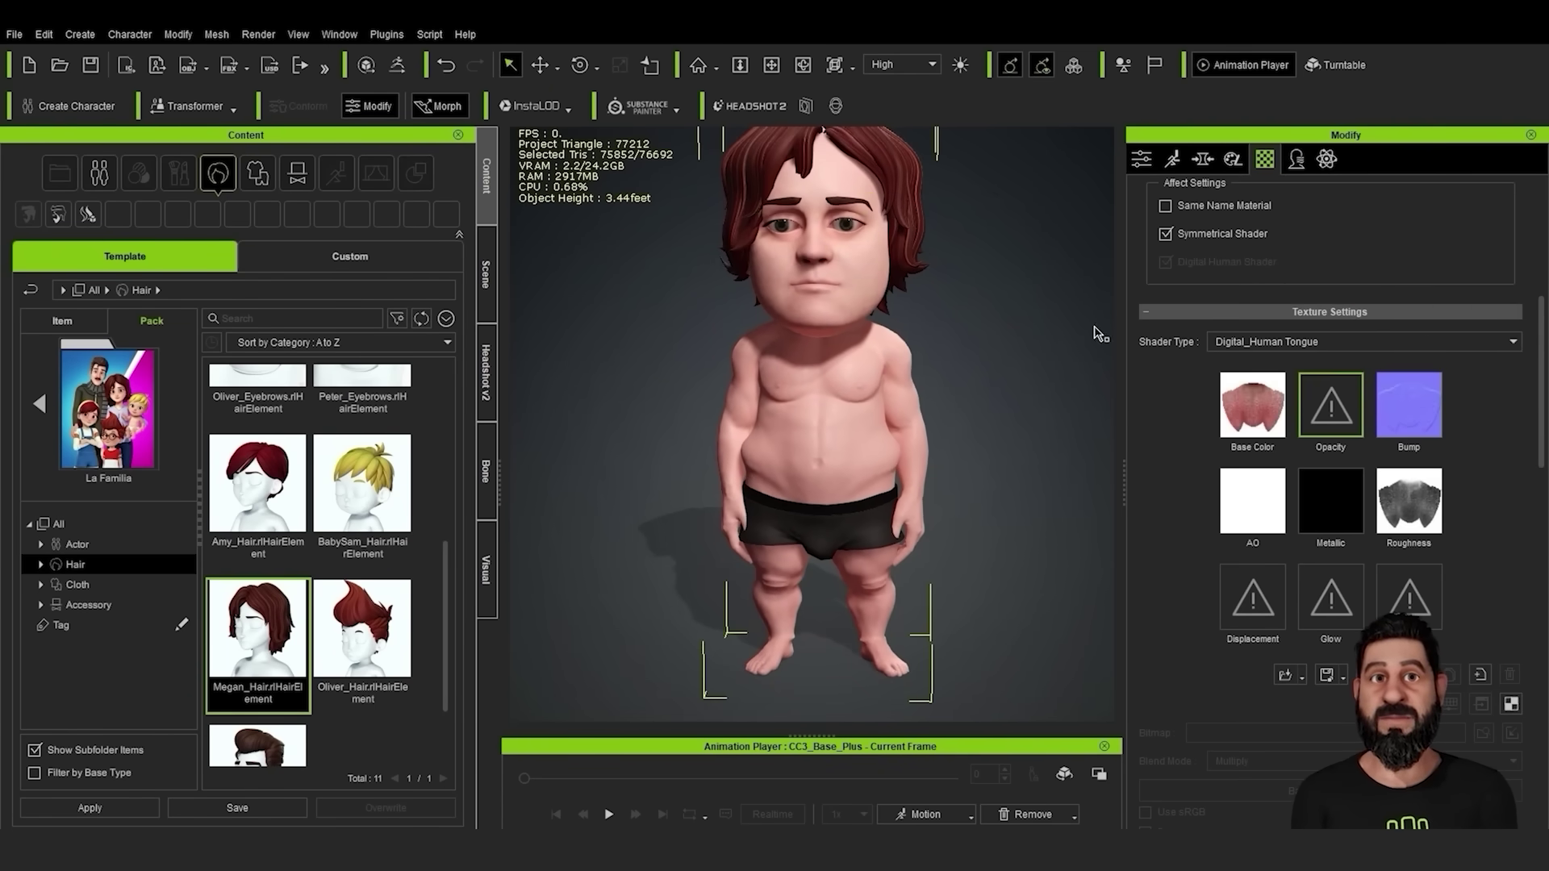
pyautogui.scroll(4, 1289, 187)
pyautogui.scroll(2, 1411, 439)
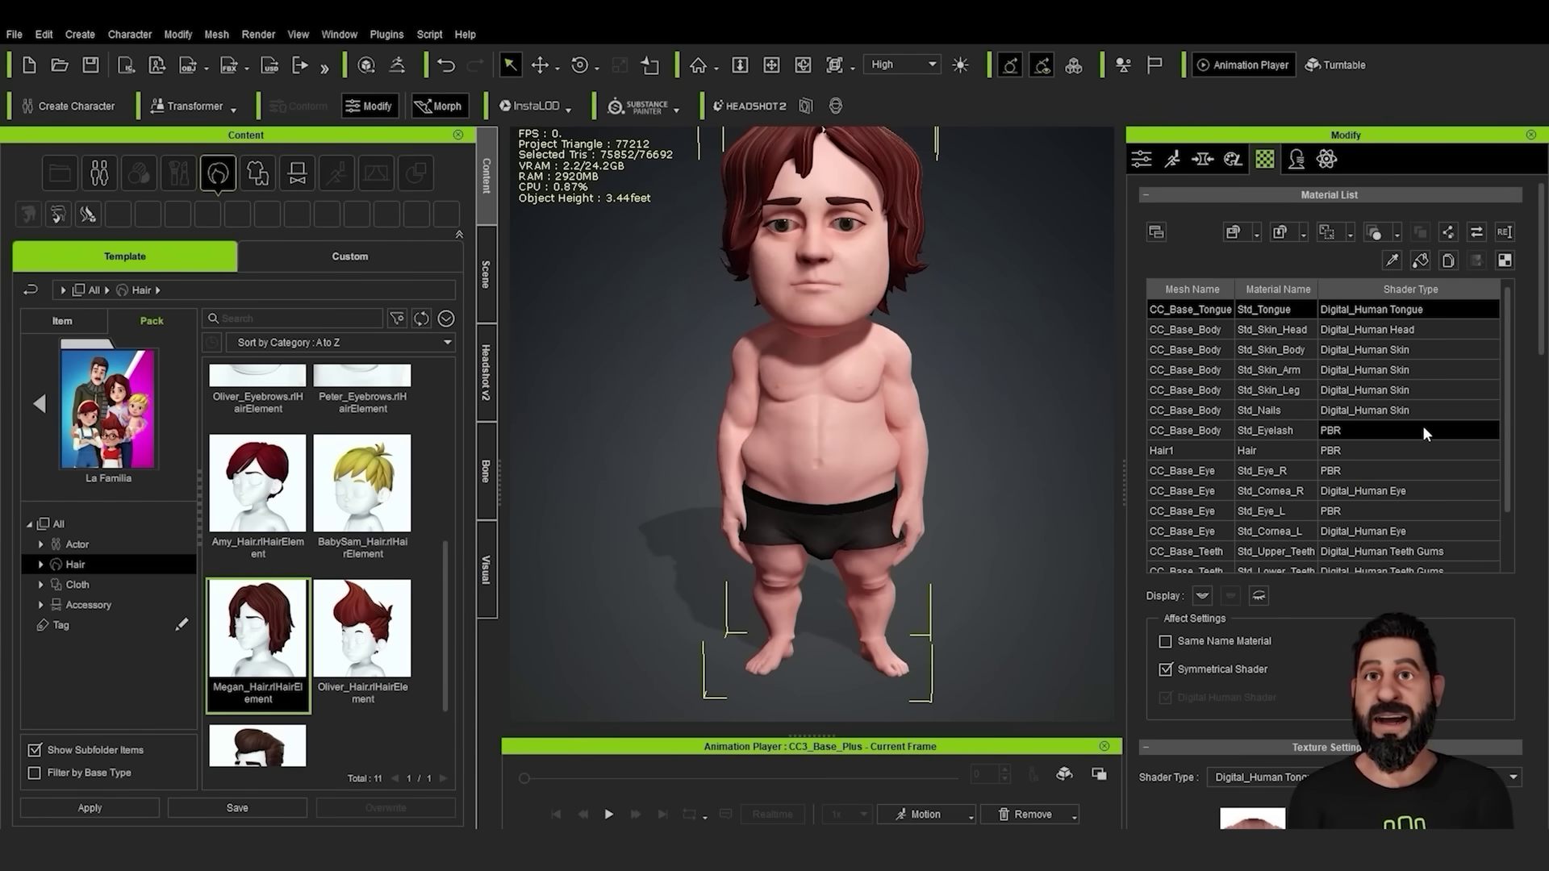
pyautogui.click(1296, 333)
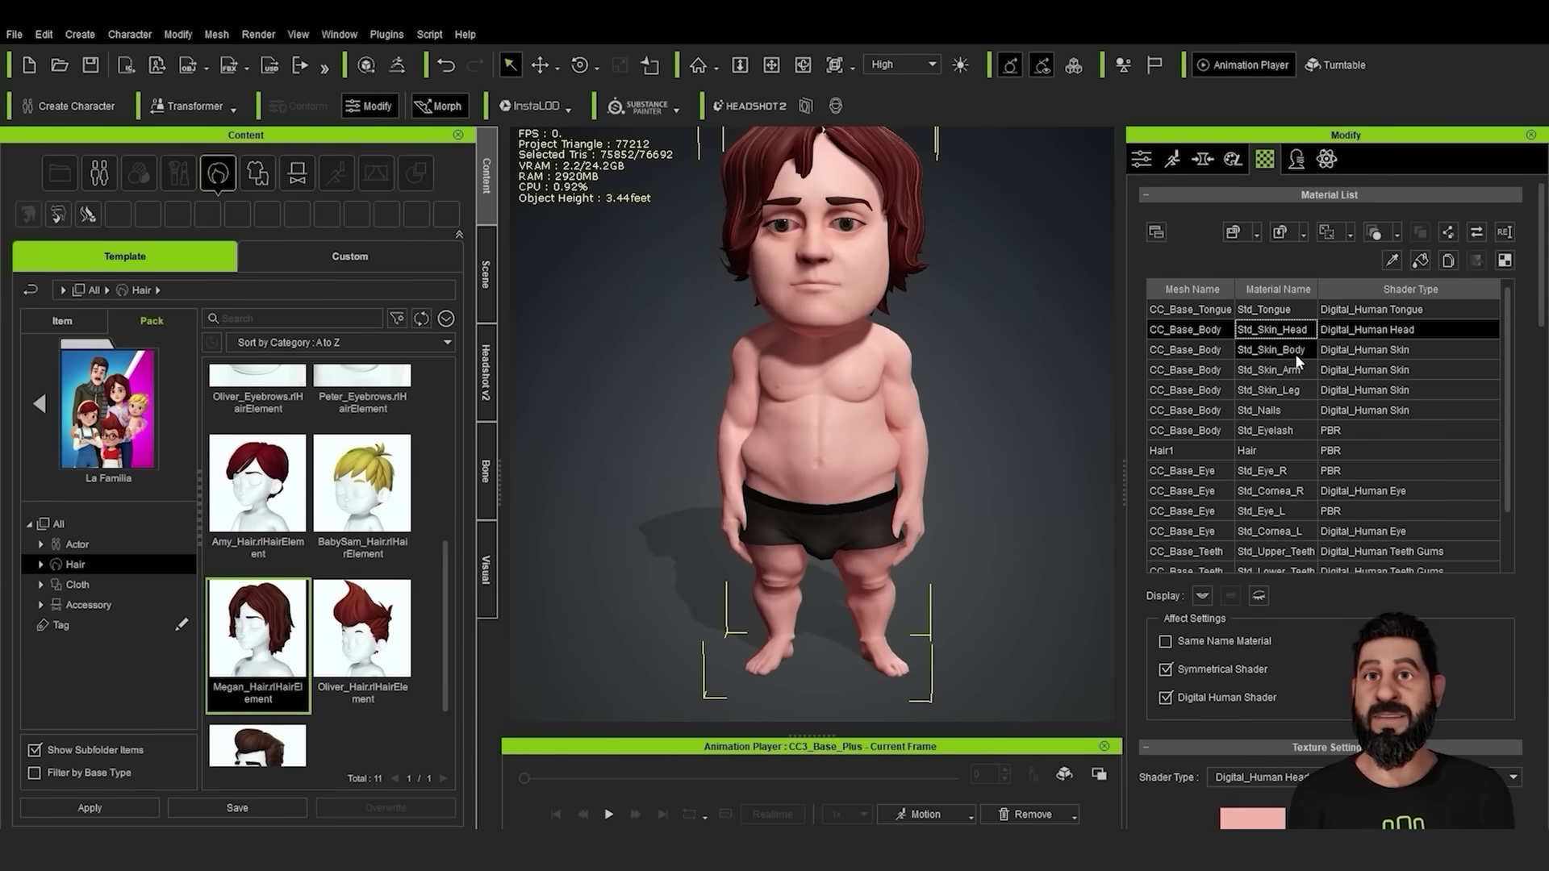
pyautogui.keyDown('shift'); pyautogui.click(1294, 394); pyautogui.keyUp('shift')
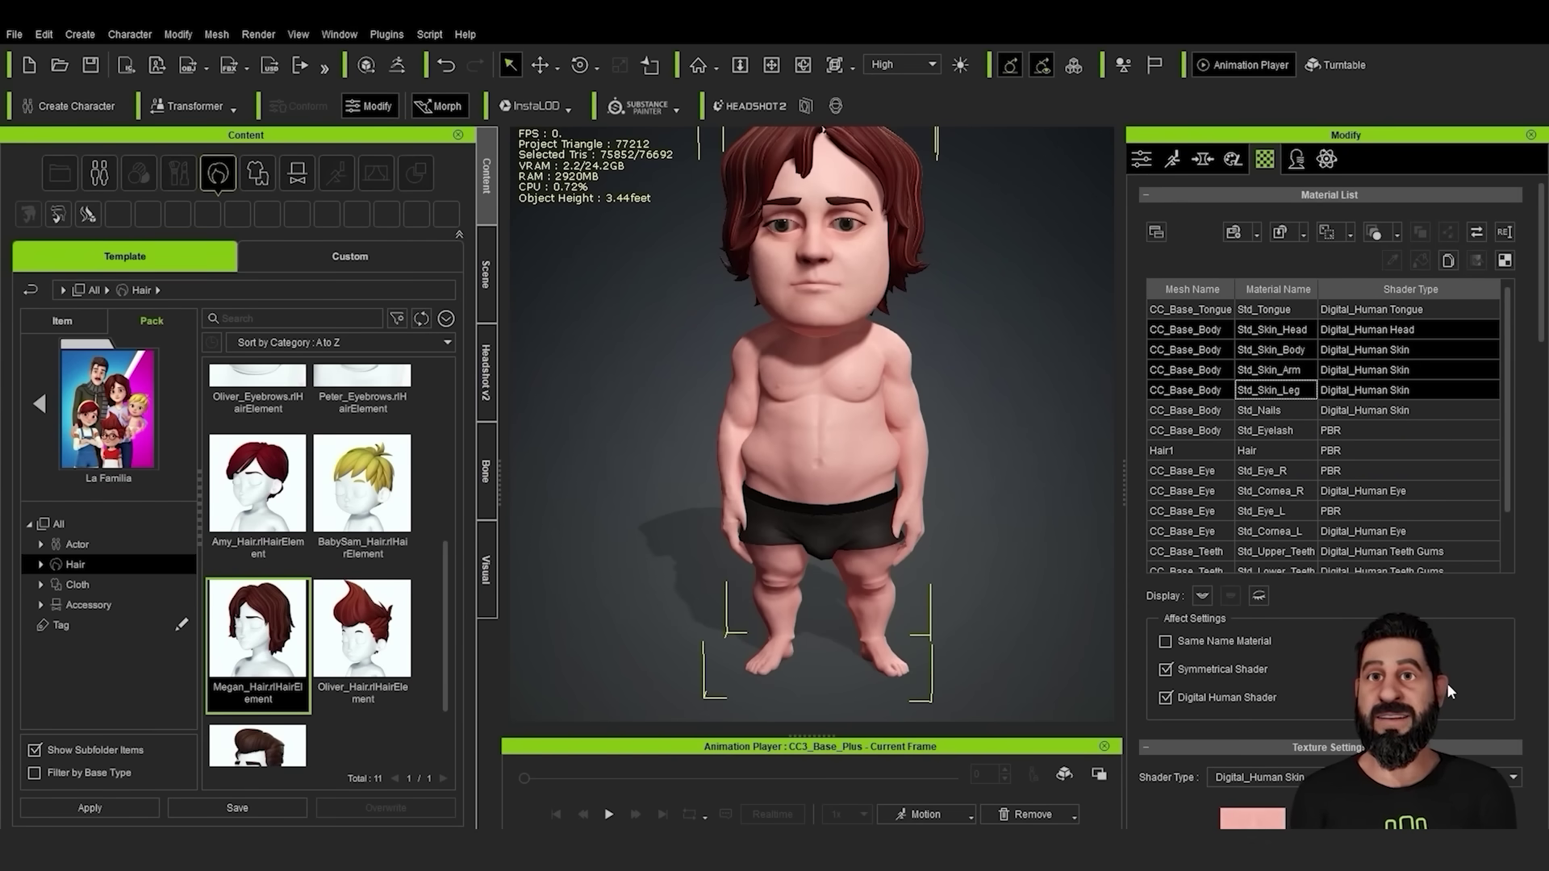
pyautogui.scroll(-5, 1448, 685)
pyautogui.scroll(-9, 1417, 601)
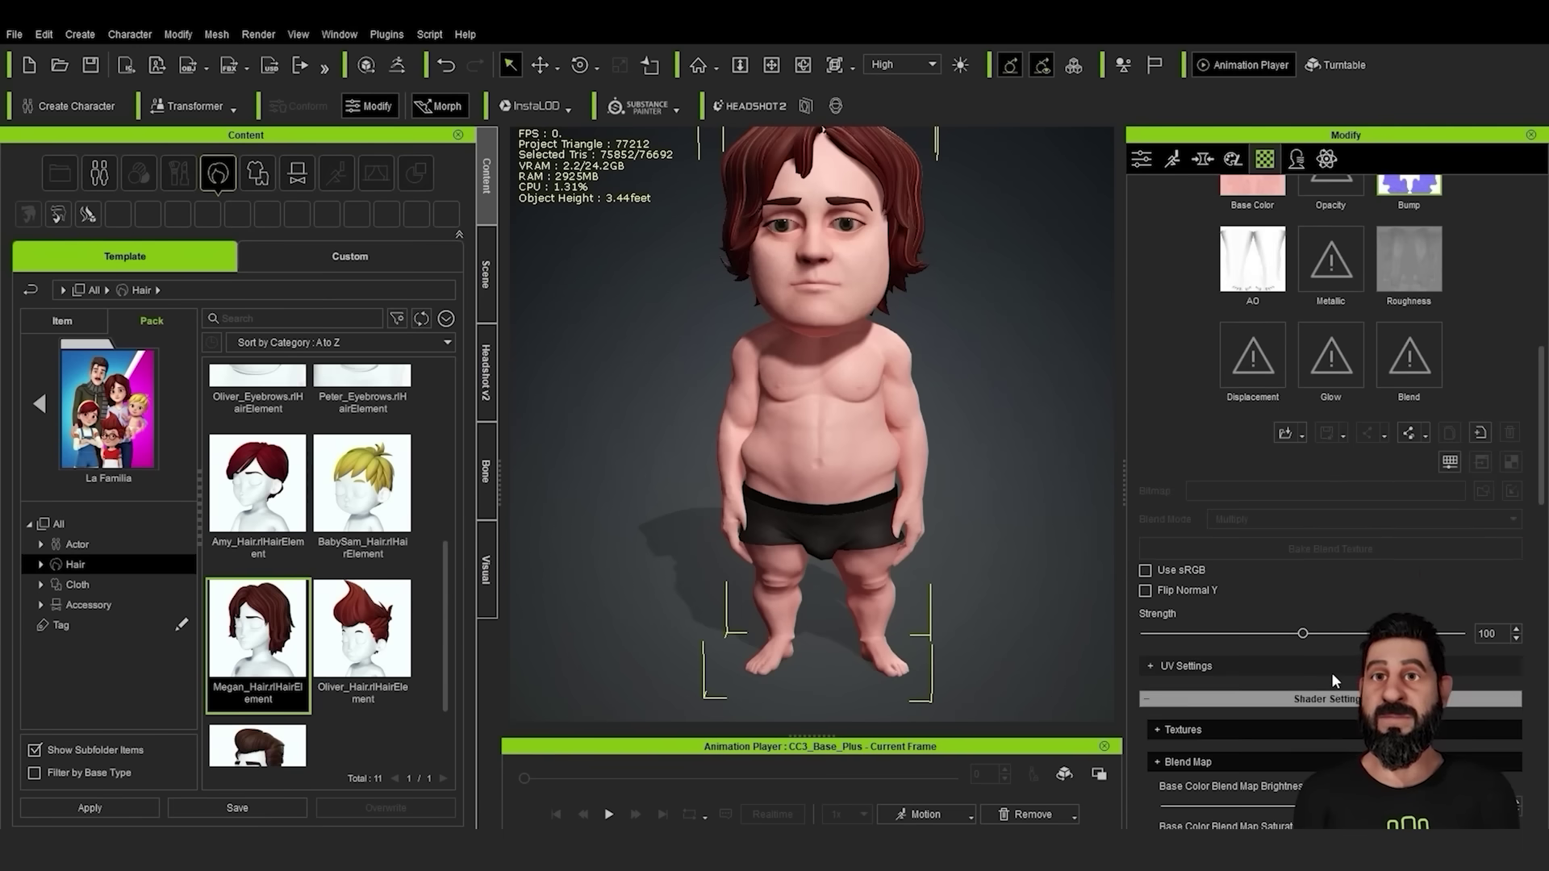
pyautogui.moveTo(1211, 638); pyautogui.dragTo(1216, 634)
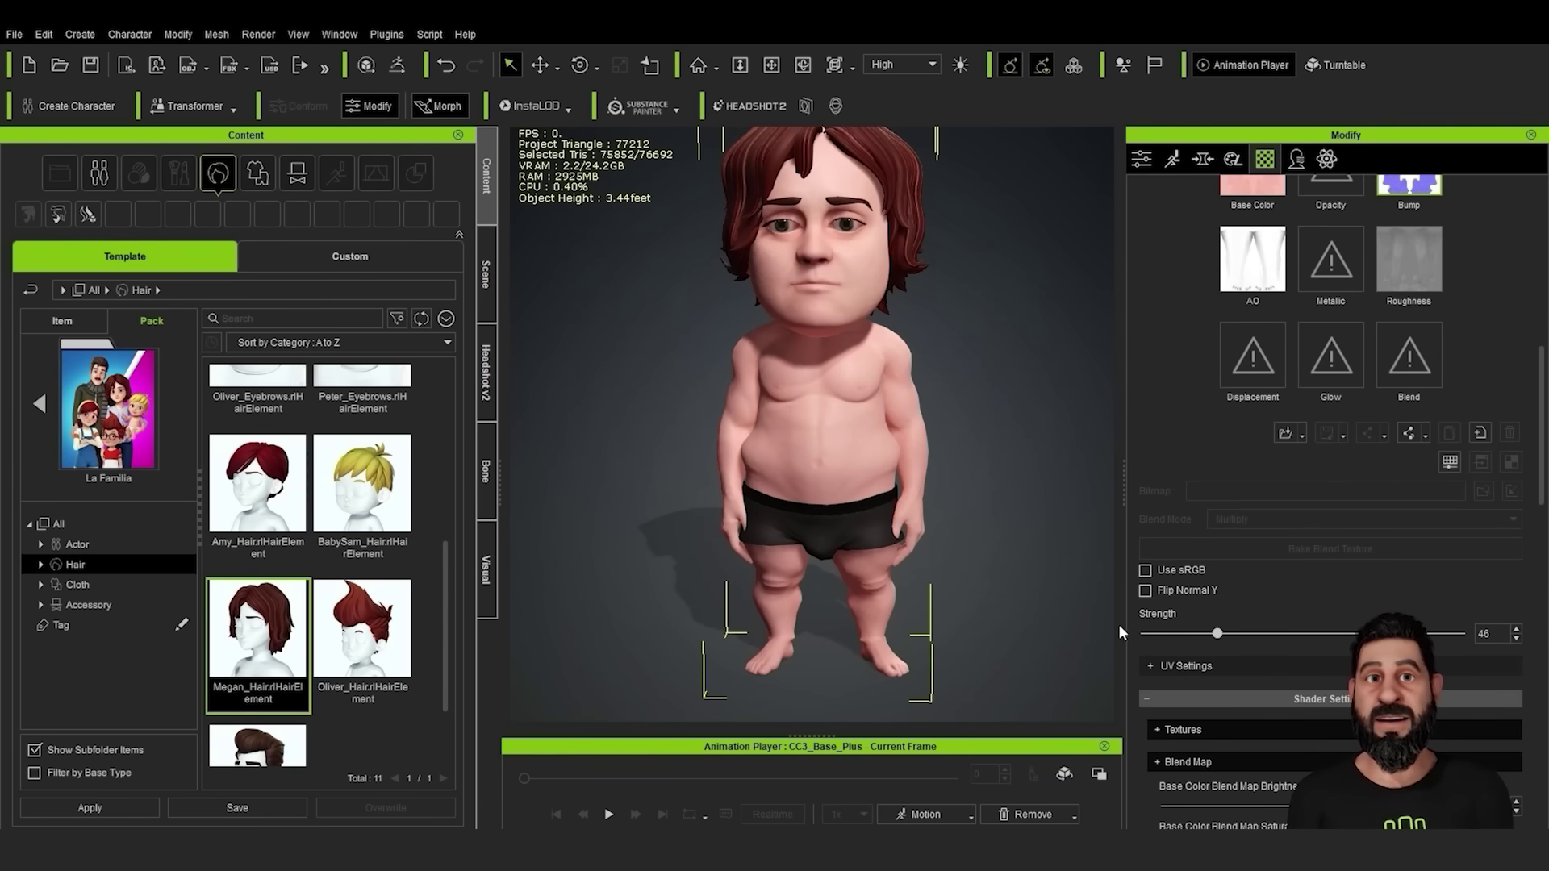
pyautogui.click(1186, 634)
pyautogui.click(1210, 634)
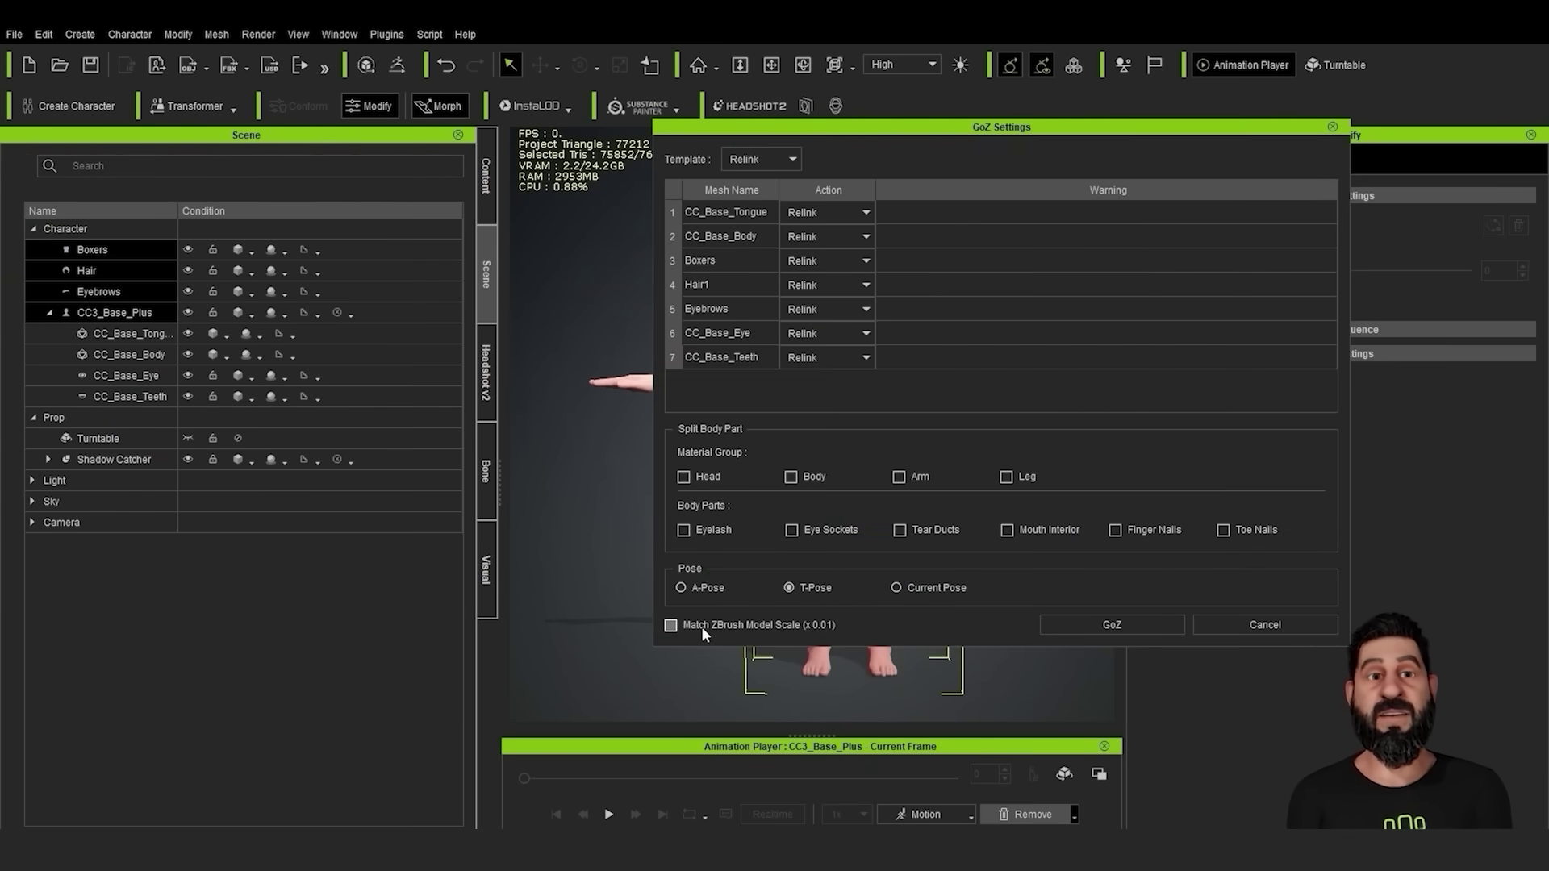
# Send the character to ZBrush through GoZ in T-Pose with all meshes relinked, and isolate the CC_Base_Body subtool
pyautogui.click(1102, 622)
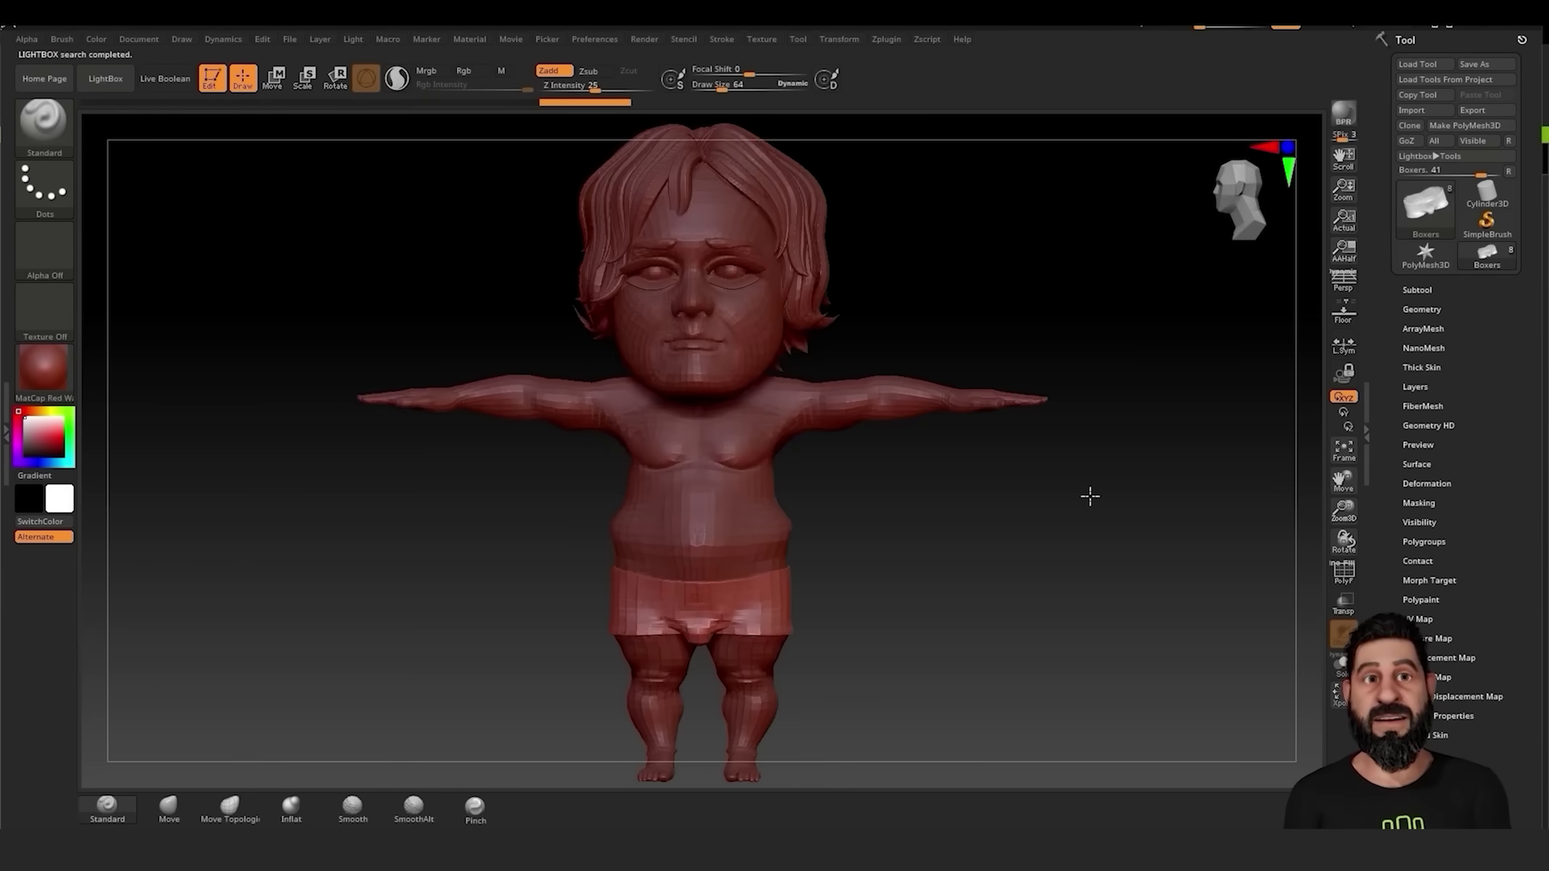
pyautogui.click(1419, 290)
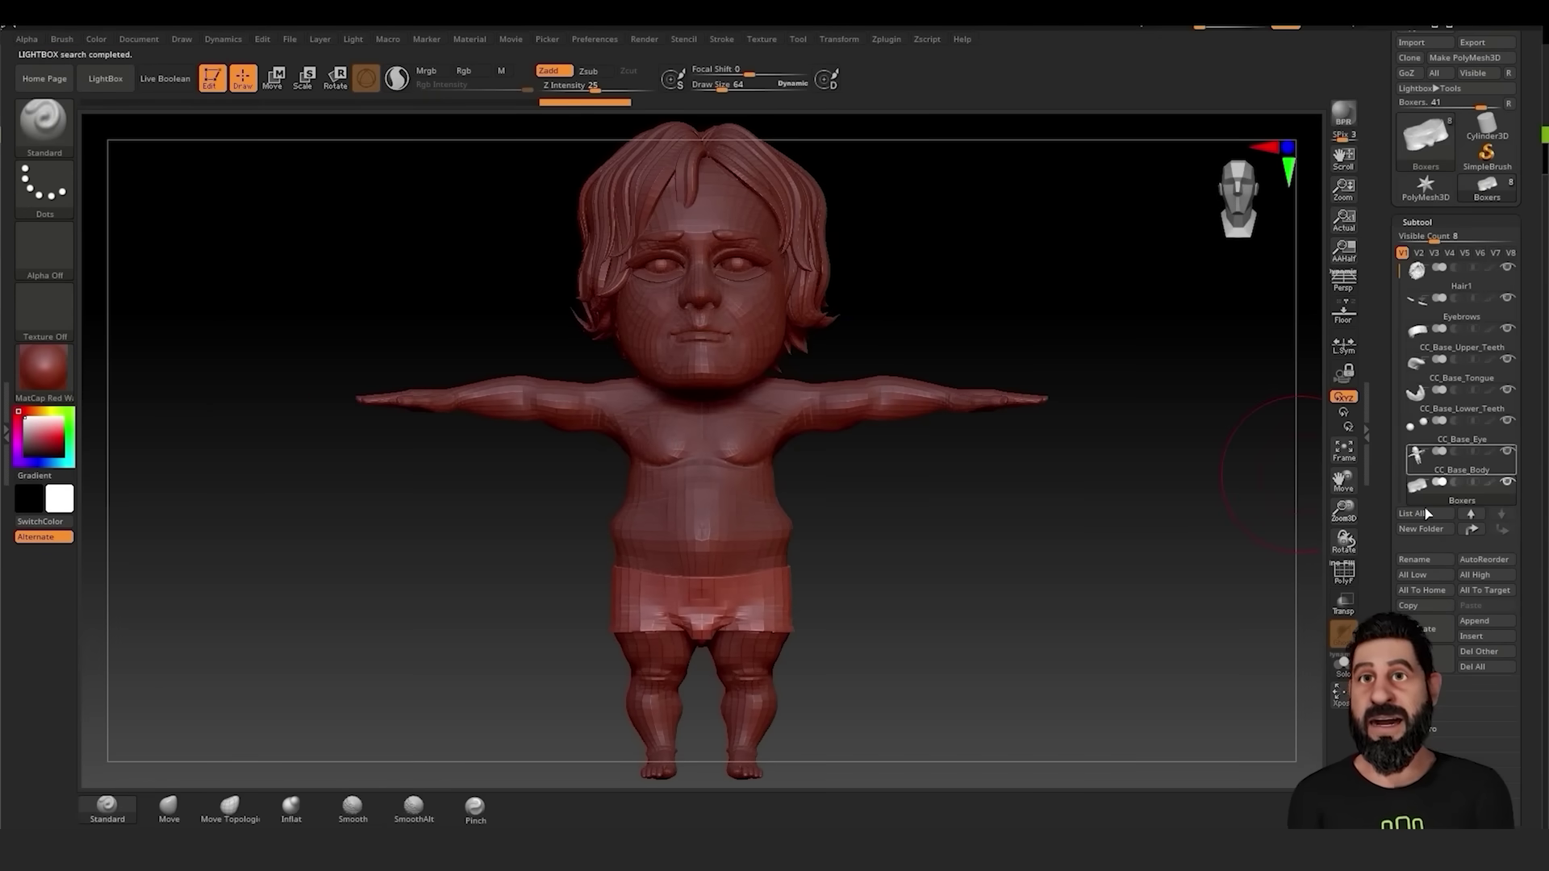
pyautogui.click(1459, 463)
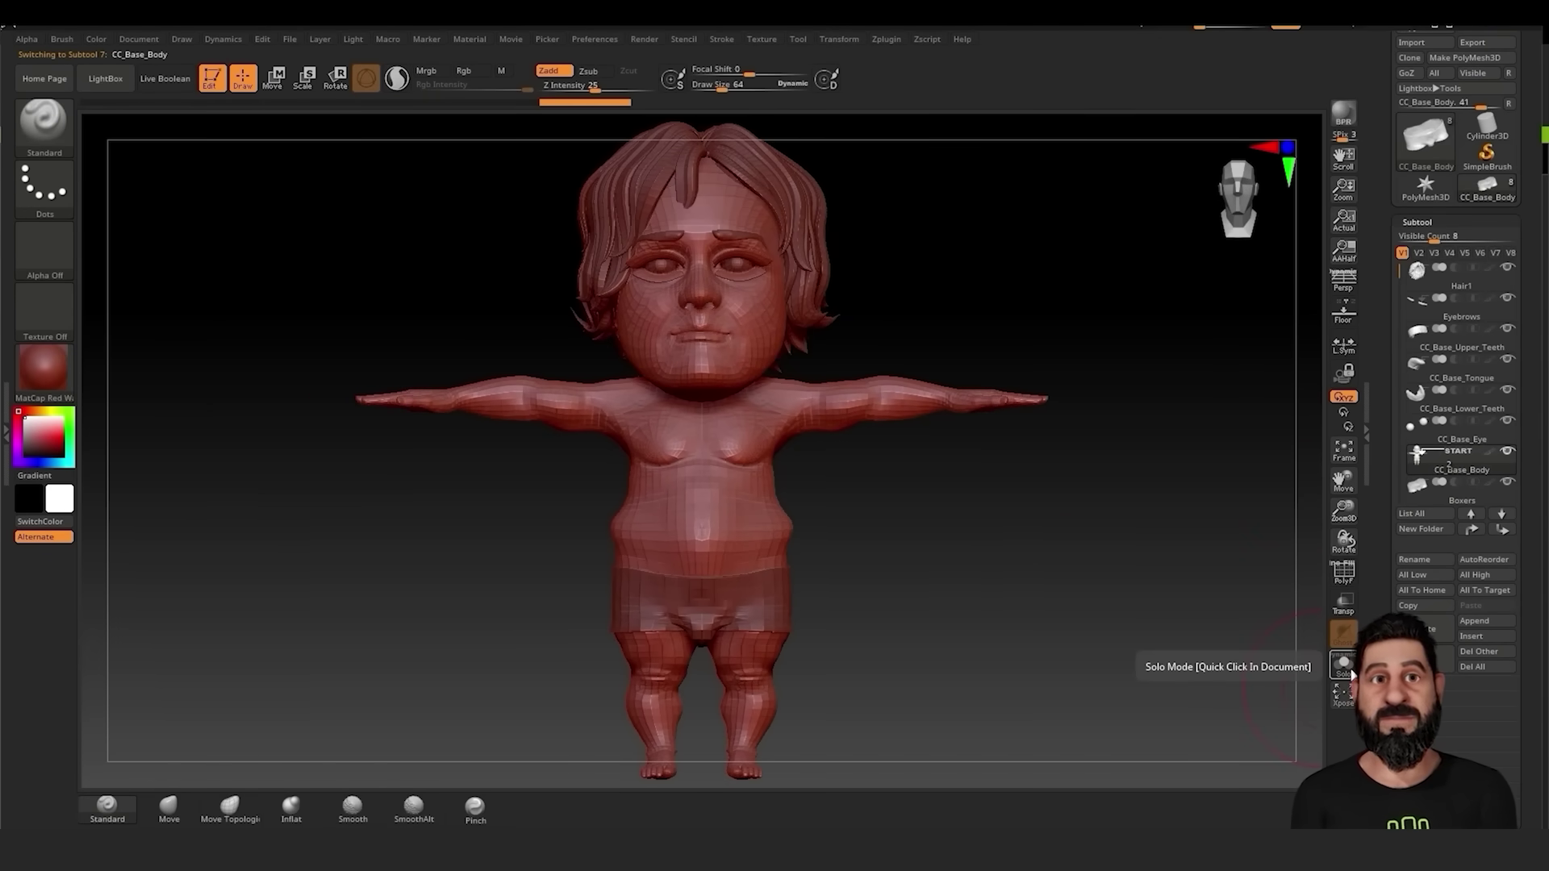
pyautogui.click(1341, 666)
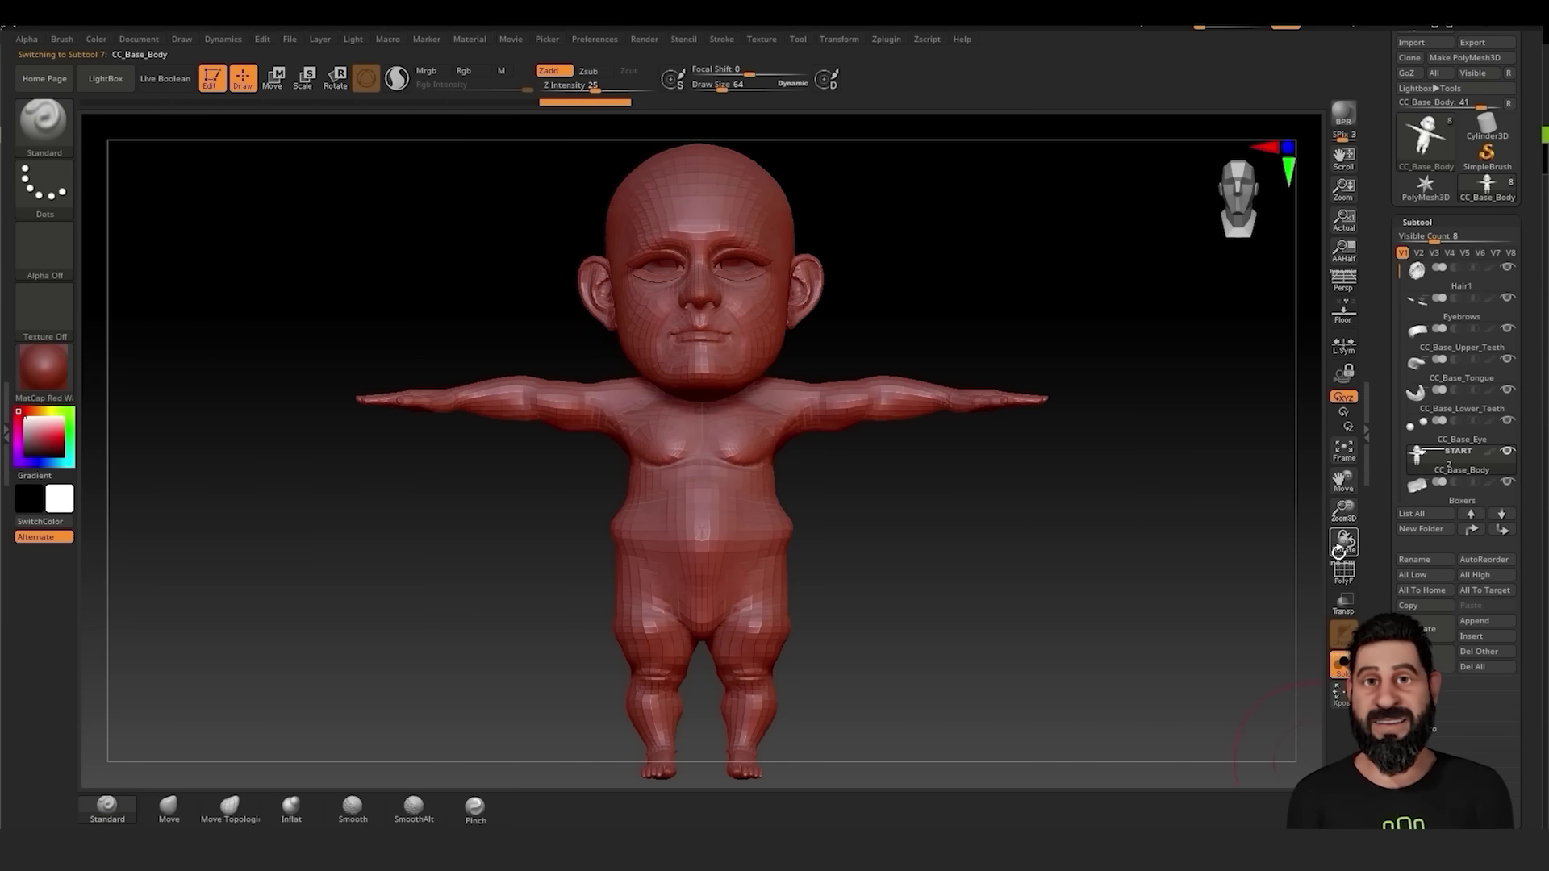
# Reshape the torso with the Move brush, rounding out the waist and hips and pulling the belly forward
pyautogui.moveTo(1344, 484)
pyautogui.mouseDown()
pyautogui.moveTo(1340, 459)
pyautogui.moveTo(1343, 489)
pyautogui.moveTo(1335, 472)
pyautogui.mouseUp()
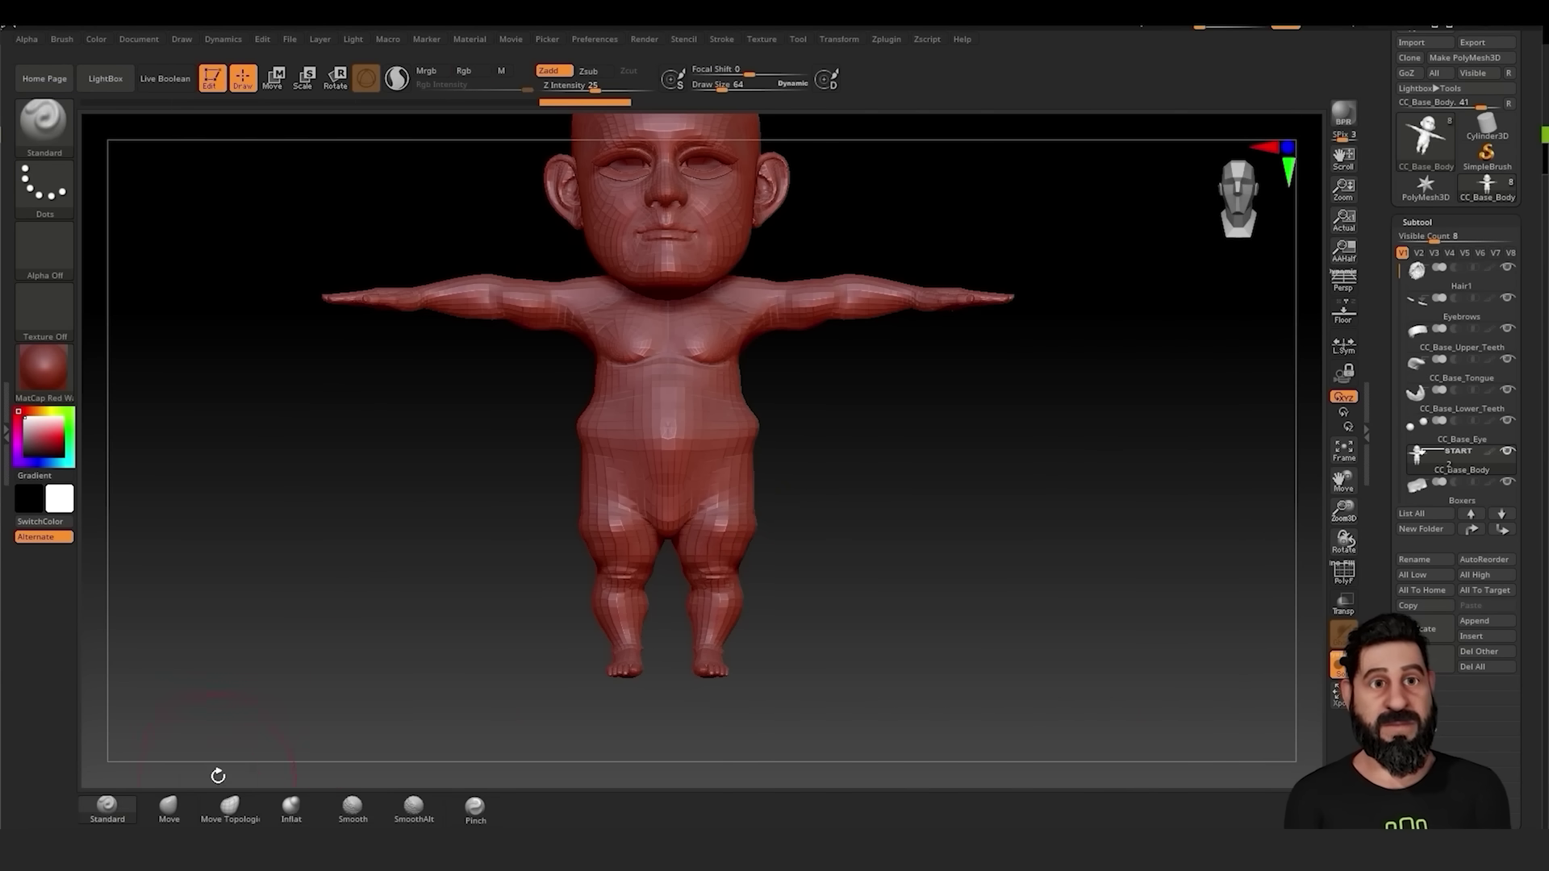
pyautogui.click(180, 810)
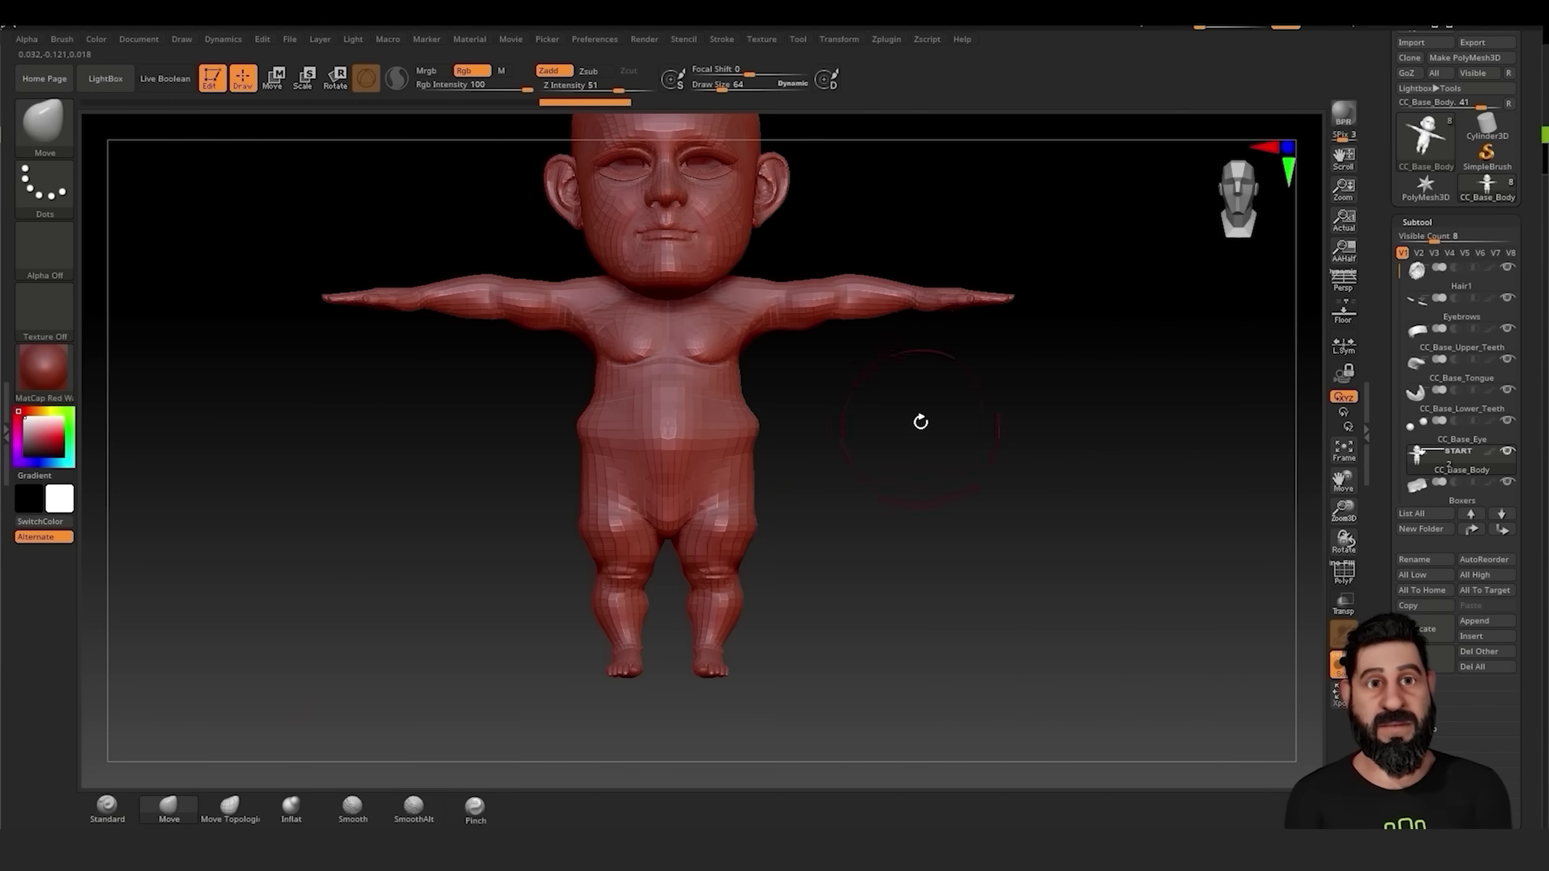
pyautogui.moveTo(708, 506); pyautogui.dragTo(753, 439)
pyautogui.moveTo(750, 459); pyautogui.dragTo(762, 483)
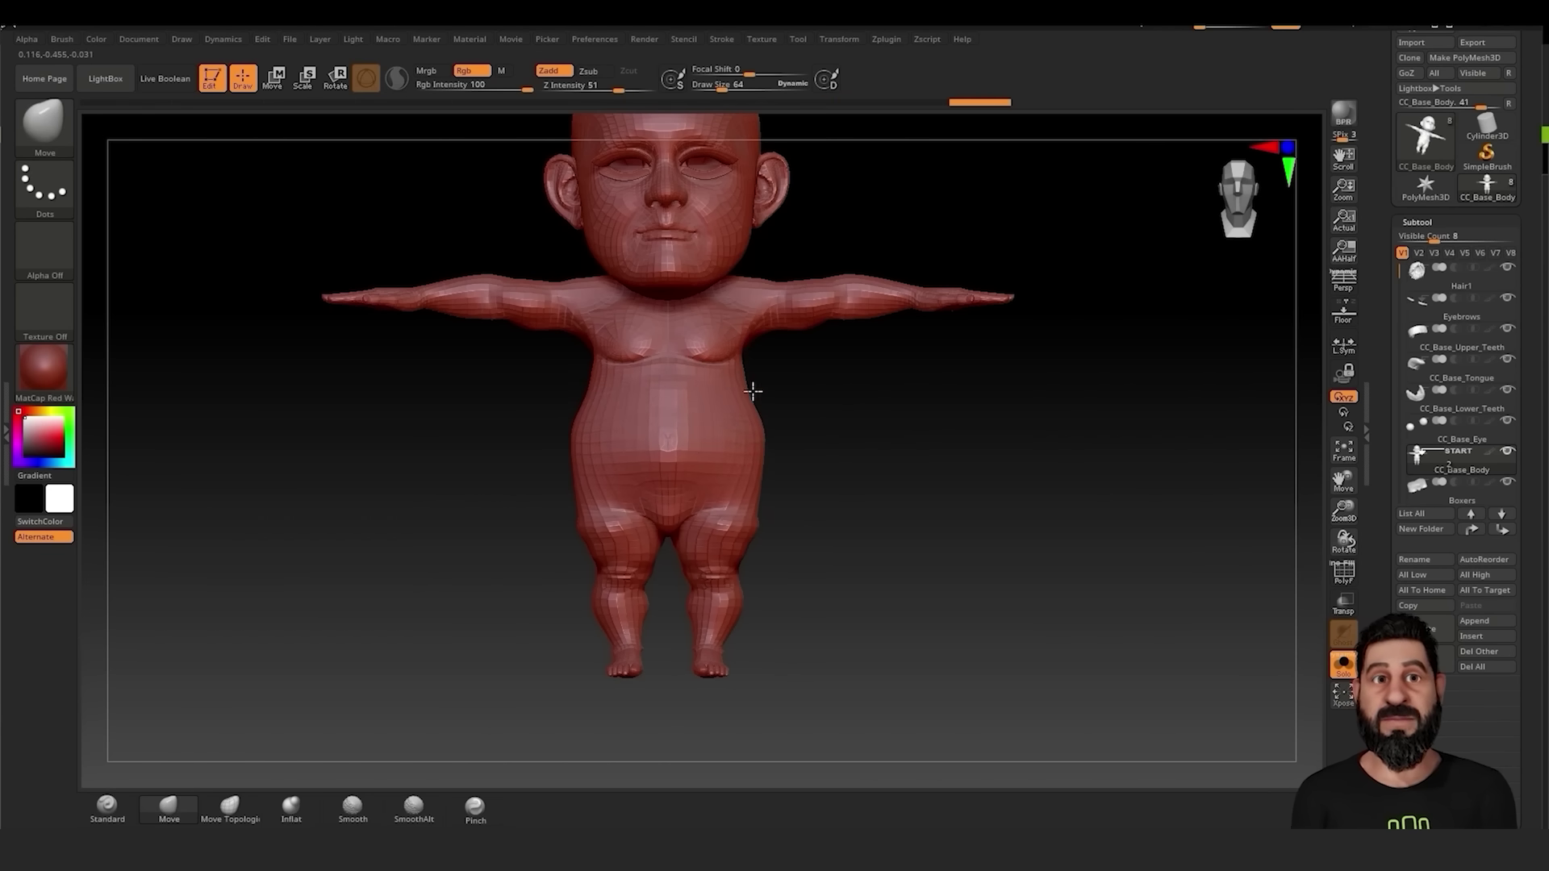
pyautogui.moveTo(799, 401); pyautogui.dragTo(688, 401)
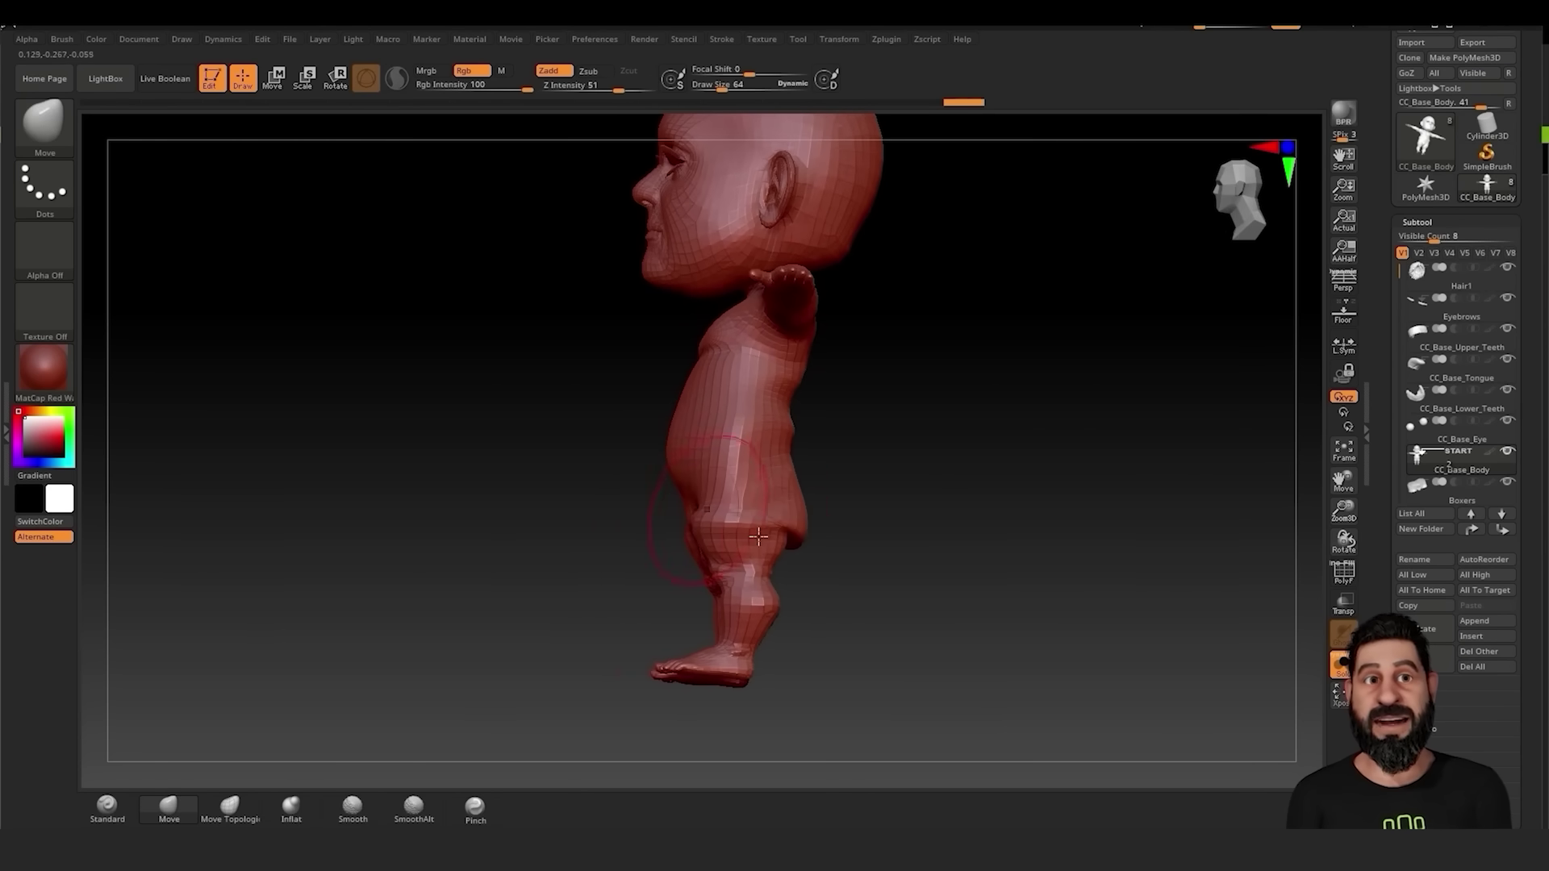
pyautogui.moveTo(788, 487); pyautogui.dragTo(771, 516)
pyautogui.moveTo(670, 396); pyautogui.dragTo(657, 404)
# Adjust the brush size, refine the lower back and sides of the torso, and smooth the body's surface
pyautogui.keyDown('shift'); pyautogui.moveTo(947, 384); pyautogui.dragTo(952, 355); pyautogui.keyUp('shift')
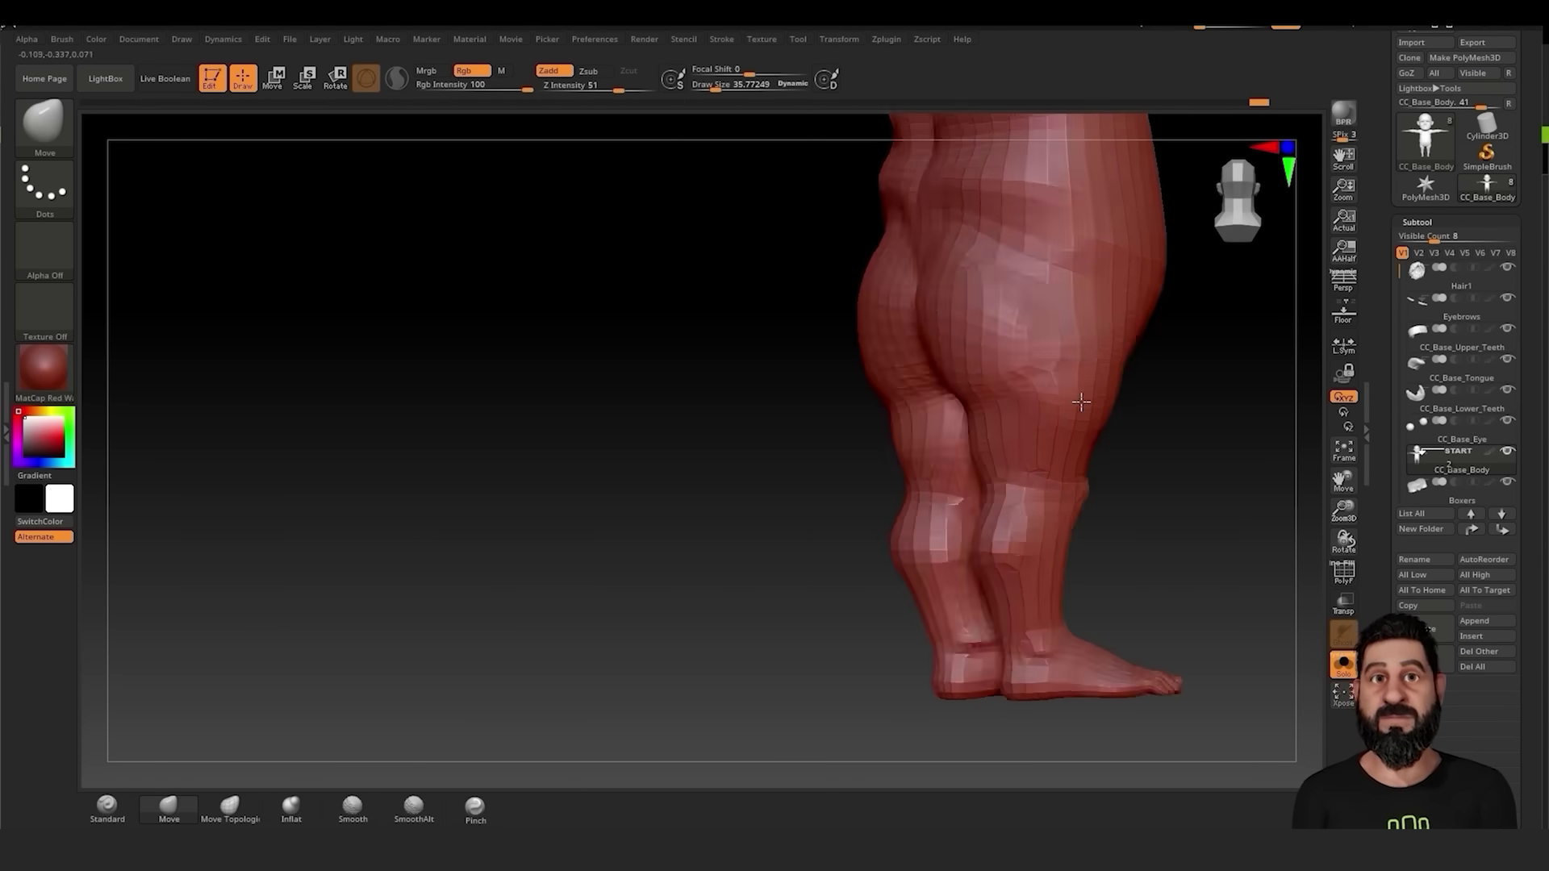
pyautogui.moveTo(714, 86); pyautogui.dragTo(722, 86)
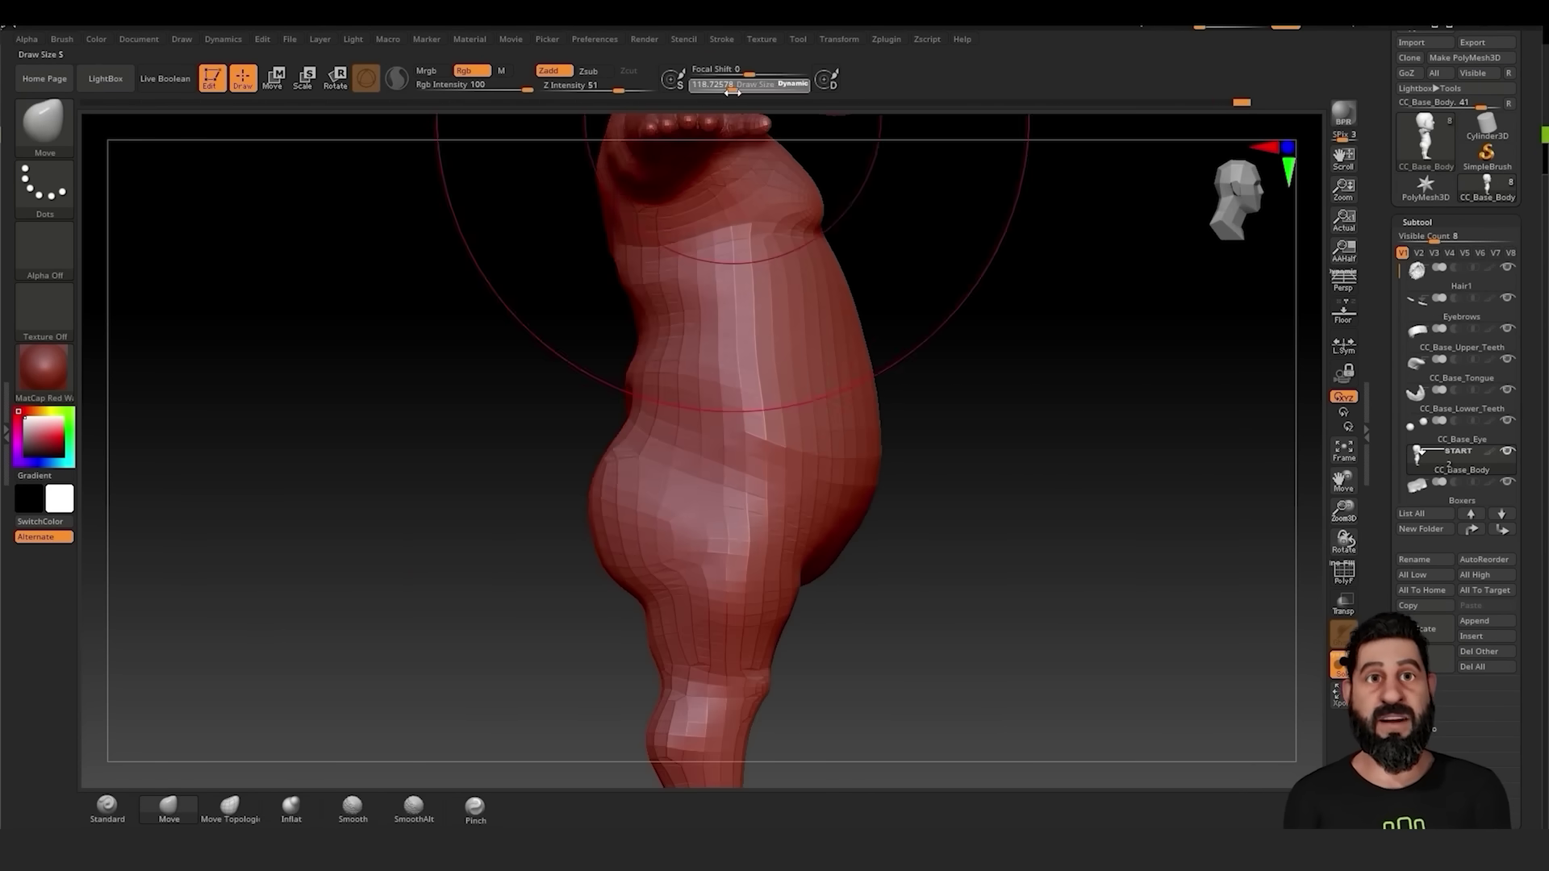
pyautogui.moveTo(594, 377); pyautogui.dragTo(615, 377)
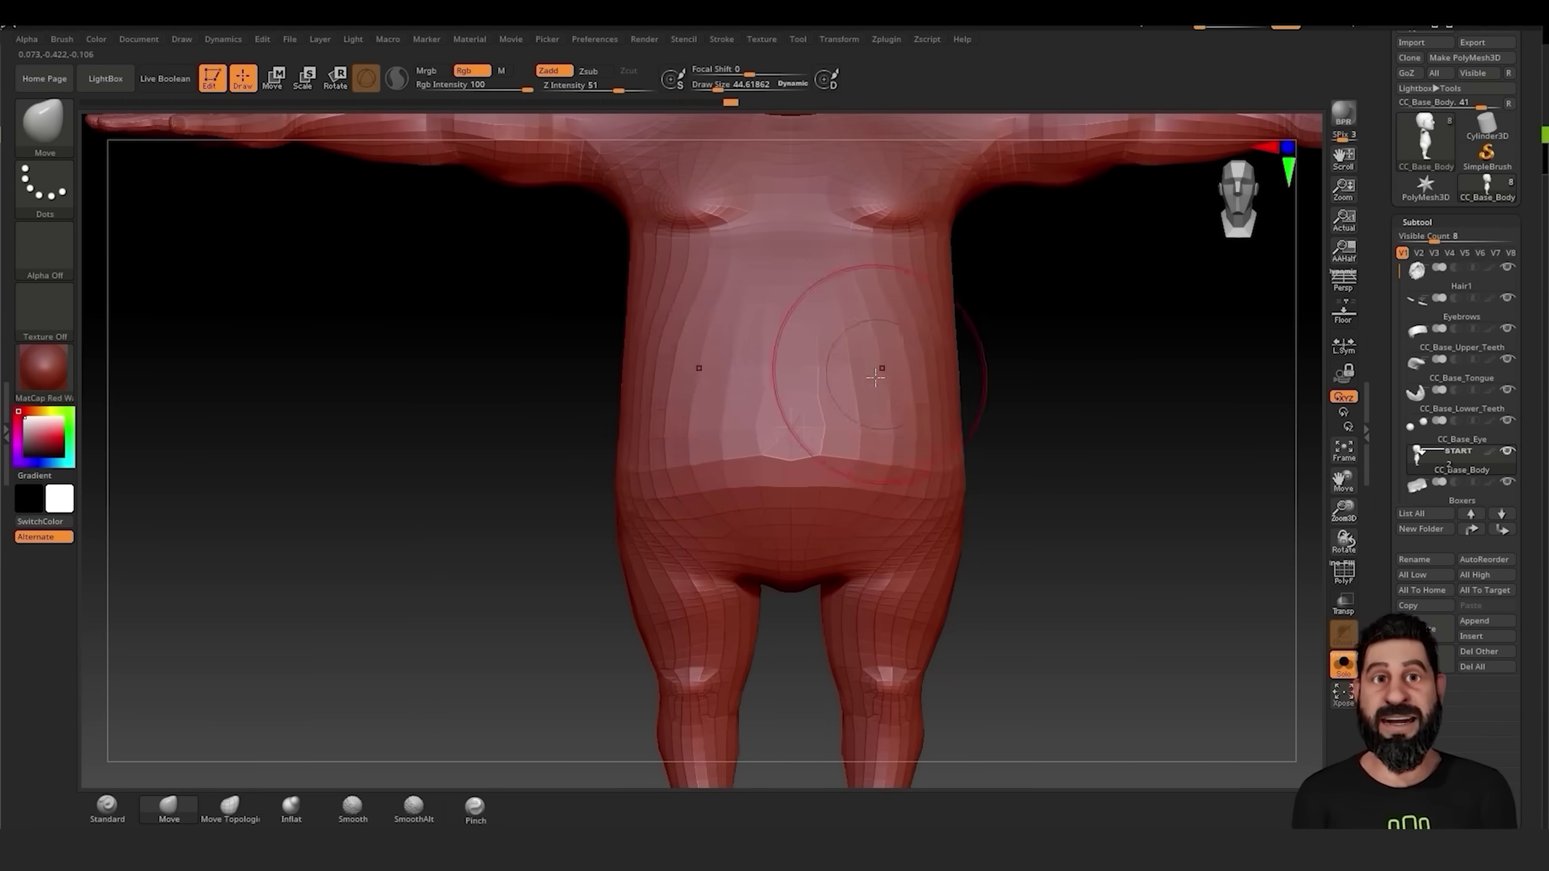
pyautogui.moveTo(1089, 419); pyautogui.dragTo(964, 425)
pyautogui.moveTo(1048, 532)
pyautogui.keyDown('shift'); pyautogui.mouseDown()
pyautogui.moveTo(1172, 535)
pyautogui.moveTo(1048, 484)
pyautogui.mouseUp(); pyautogui.keyUp('shift')
pyautogui.keyDown('shift'); pyautogui.moveTo(1049, 339); pyautogui.dragTo(908, 308); pyautogui.keyUp('shift')
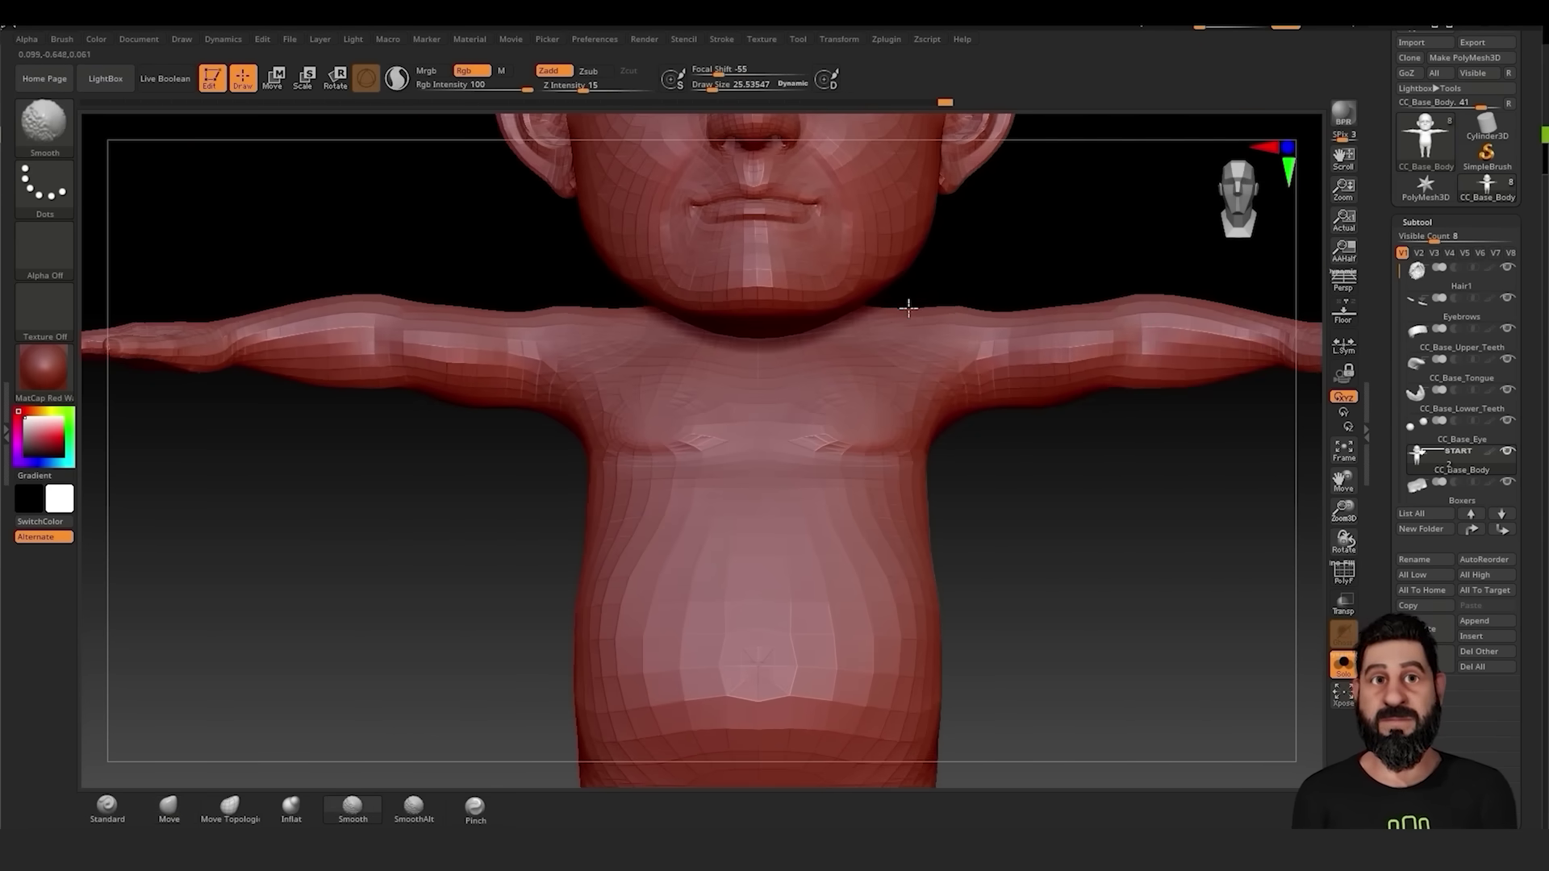
# Even out the muscle bulges along the arms and shoulders to give them a simpler, slimmer outline
pyautogui.moveTo(355, 301); pyautogui.dragTo(355, 315)
pyautogui.moveTo(568, 323); pyautogui.dragTo(588, 312)
pyautogui.moveTo(452, 242)
pyautogui.mouseDown()
pyautogui.moveTo(518, 290)
pyautogui.moveTo(363, 290)
pyautogui.mouseUp()
# Reshape the cheeks and smile folds beside the nose and mouth with the Move Topological brush
pyautogui.keyDown('alt'); pyautogui.moveTo(1049, 242); pyautogui.dragTo(928, 478); pyautogui.keyUp('alt')
pyautogui.moveTo(705, 525); pyautogui.dragTo(698, 513)
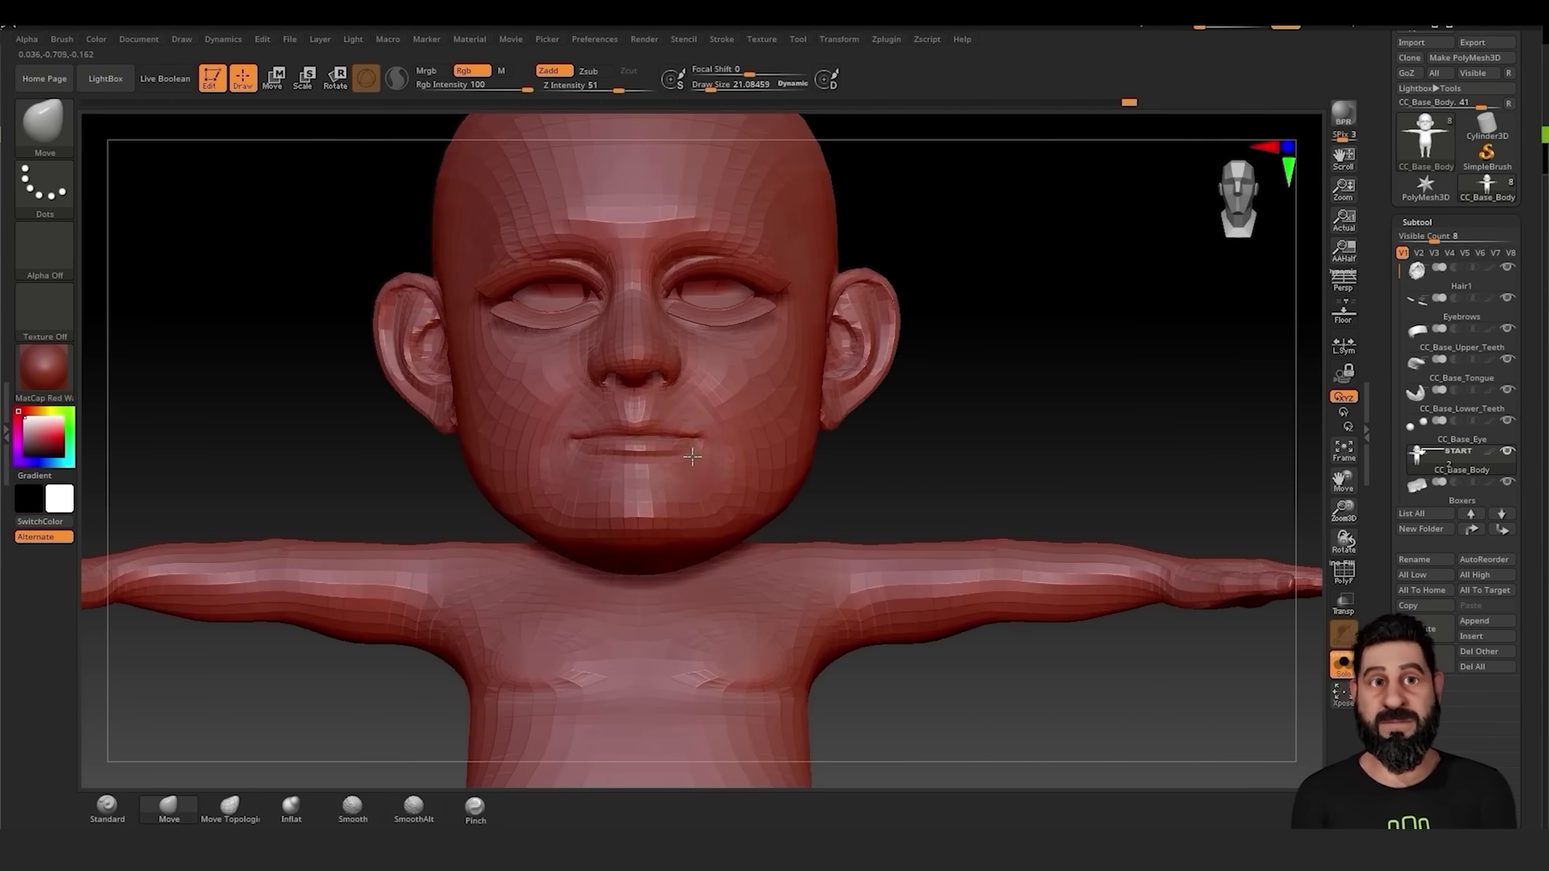
pyautogui.click(230, 809)
pyautogui.moveTo(1307, 470); pyautogui.dragTo(1049, 470)
pyautogui.keyDown('shift'); pyautogui.moveTo(457, 356); pyautogui.dragTo(714, 359); pyautogui.keyUp('shift')
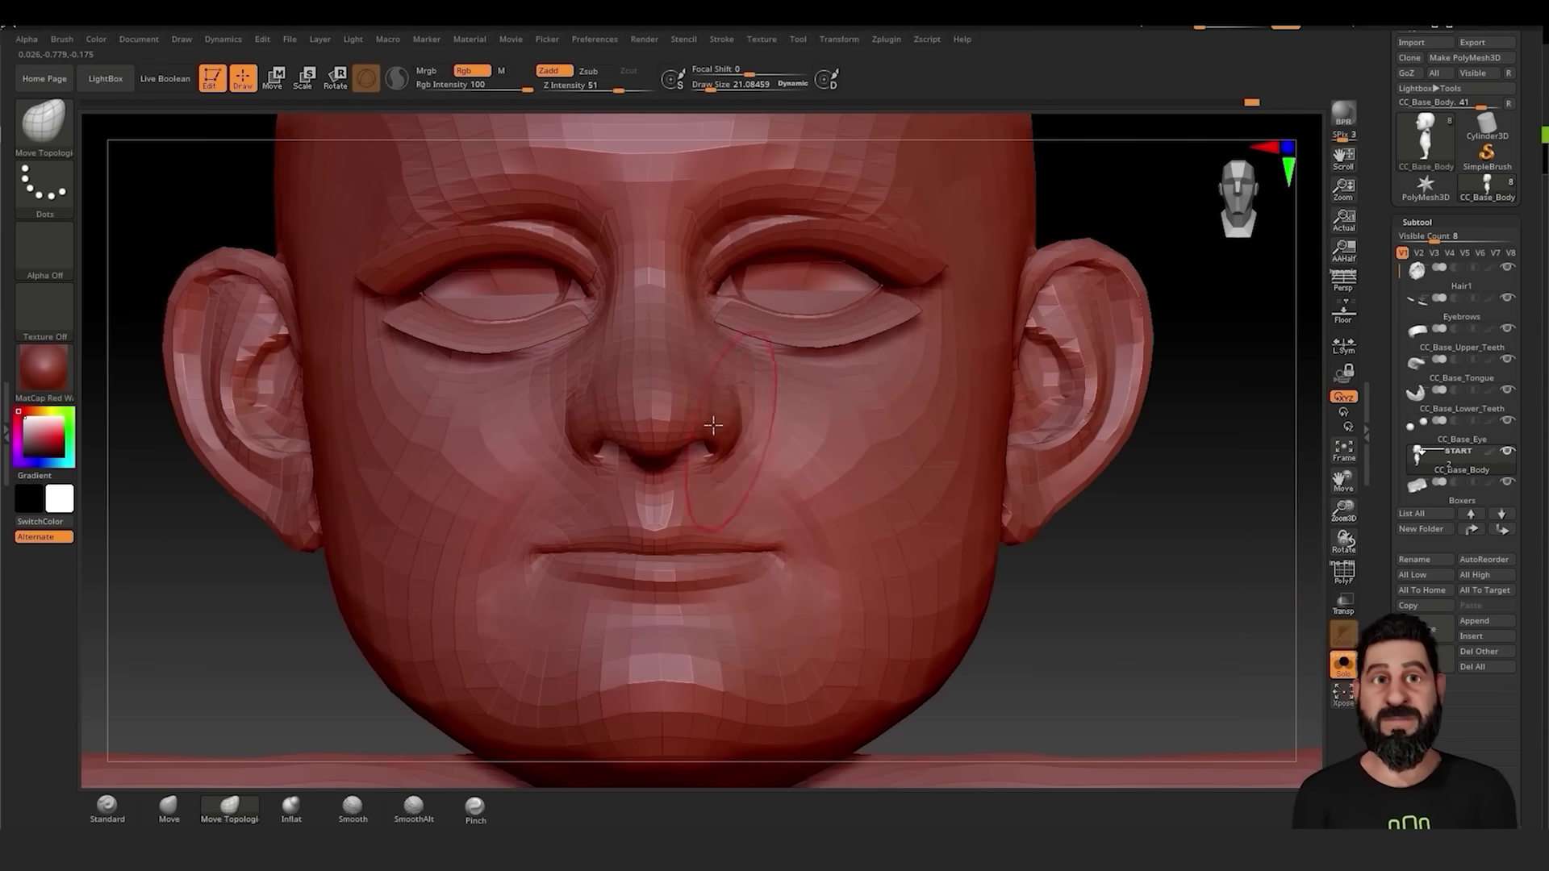
pyautogui.moveTo(713, 425)
pyautogui.mouseDown()
pyautogui.moveTo(802, 408)
pyautogui.moveTo(779, 392)
pyautogui.mouseUp()
pyautogui.moveTo(1185, 476); pyautogui.dragTo(758, 484)
pyautogui.moveTo(338, 710); pyautogui.dragTo(552, 717)
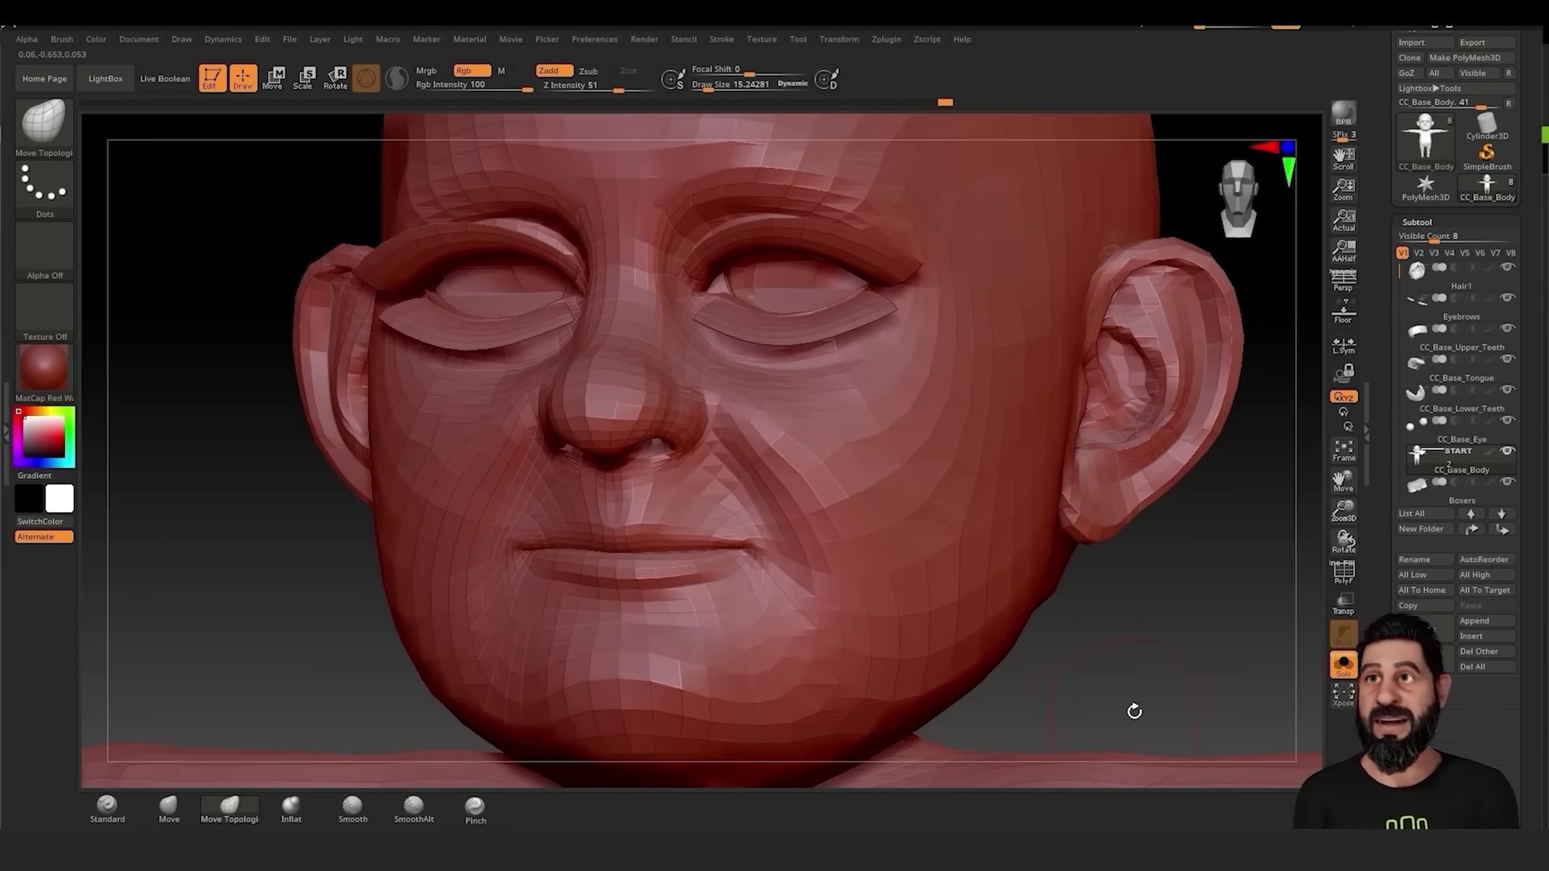
# Define the mouth corners, lower cheeks and chin with the Move Topological brush, working from the front and the side
pyautogui.moveTo(1353, 476); pyautogui.dragTo(1381, 284)
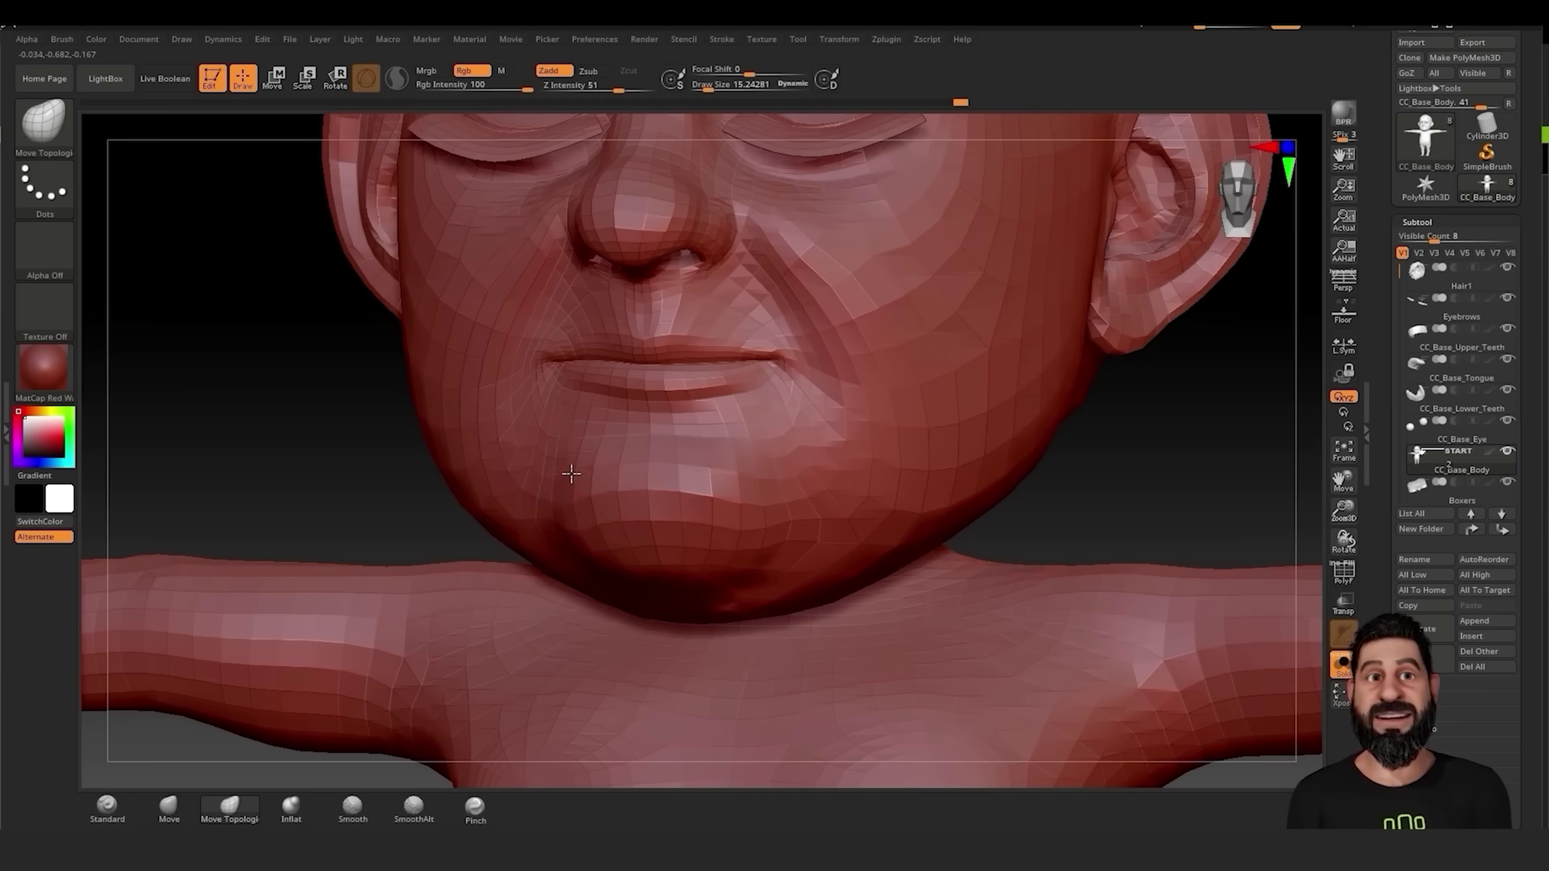
pyautogui.moveTo(1153, 515); pyautogui.dragTo(1106, 513)
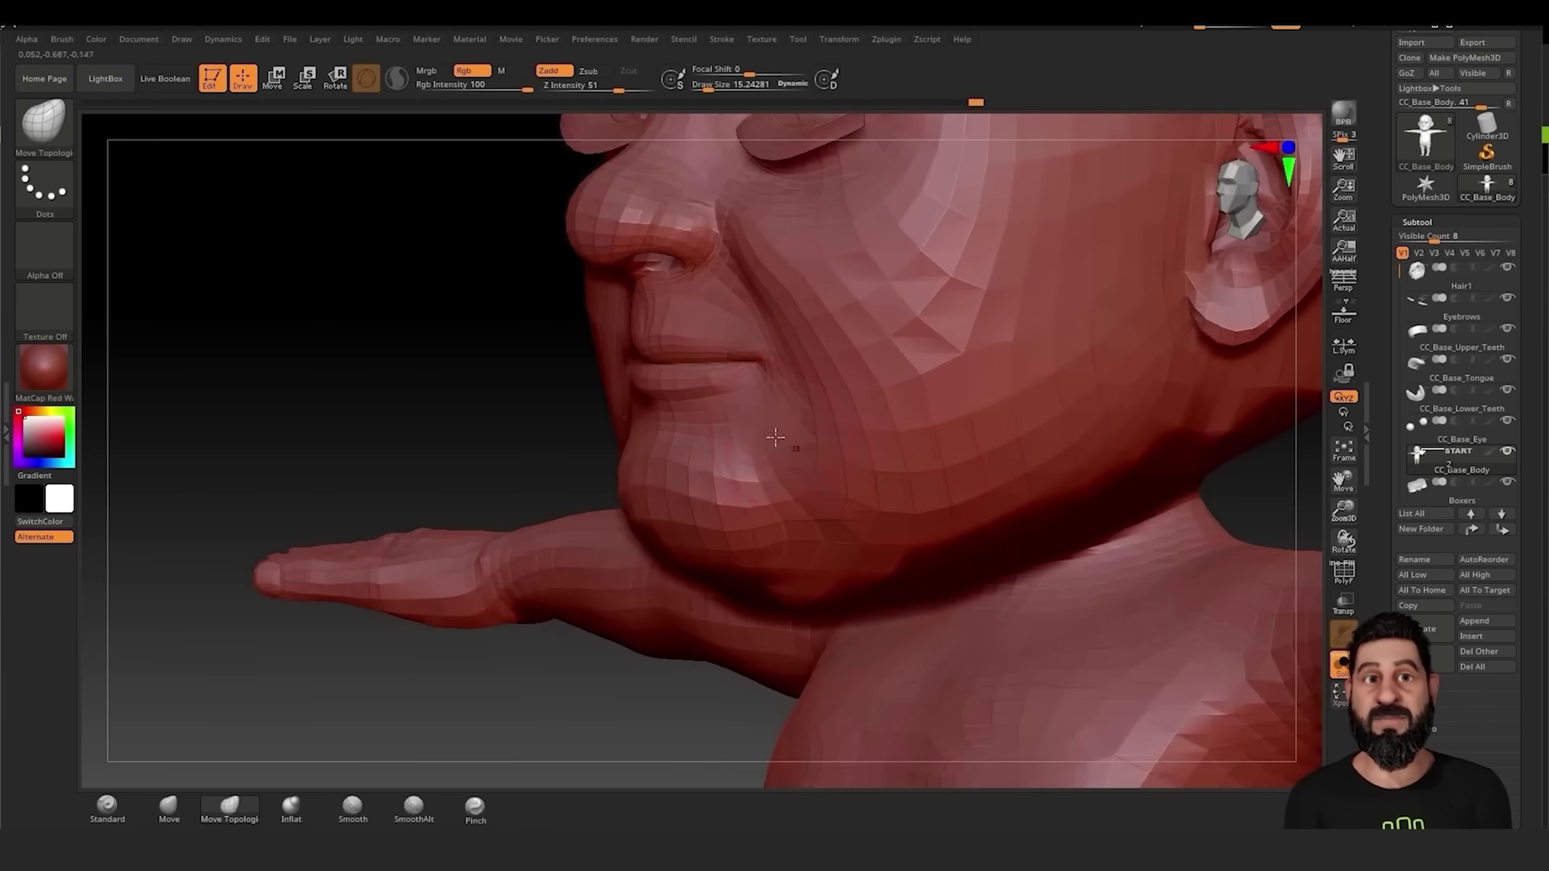
pyautogui.moveTo(750, 396)
pyautogui.mouseDown()
pyautogui.moveTo(1065, 519)
pyautogui.moveTo(1110, 497)
pyautogui.moveTo(1018, 486)
pyautogui.mouseUp()
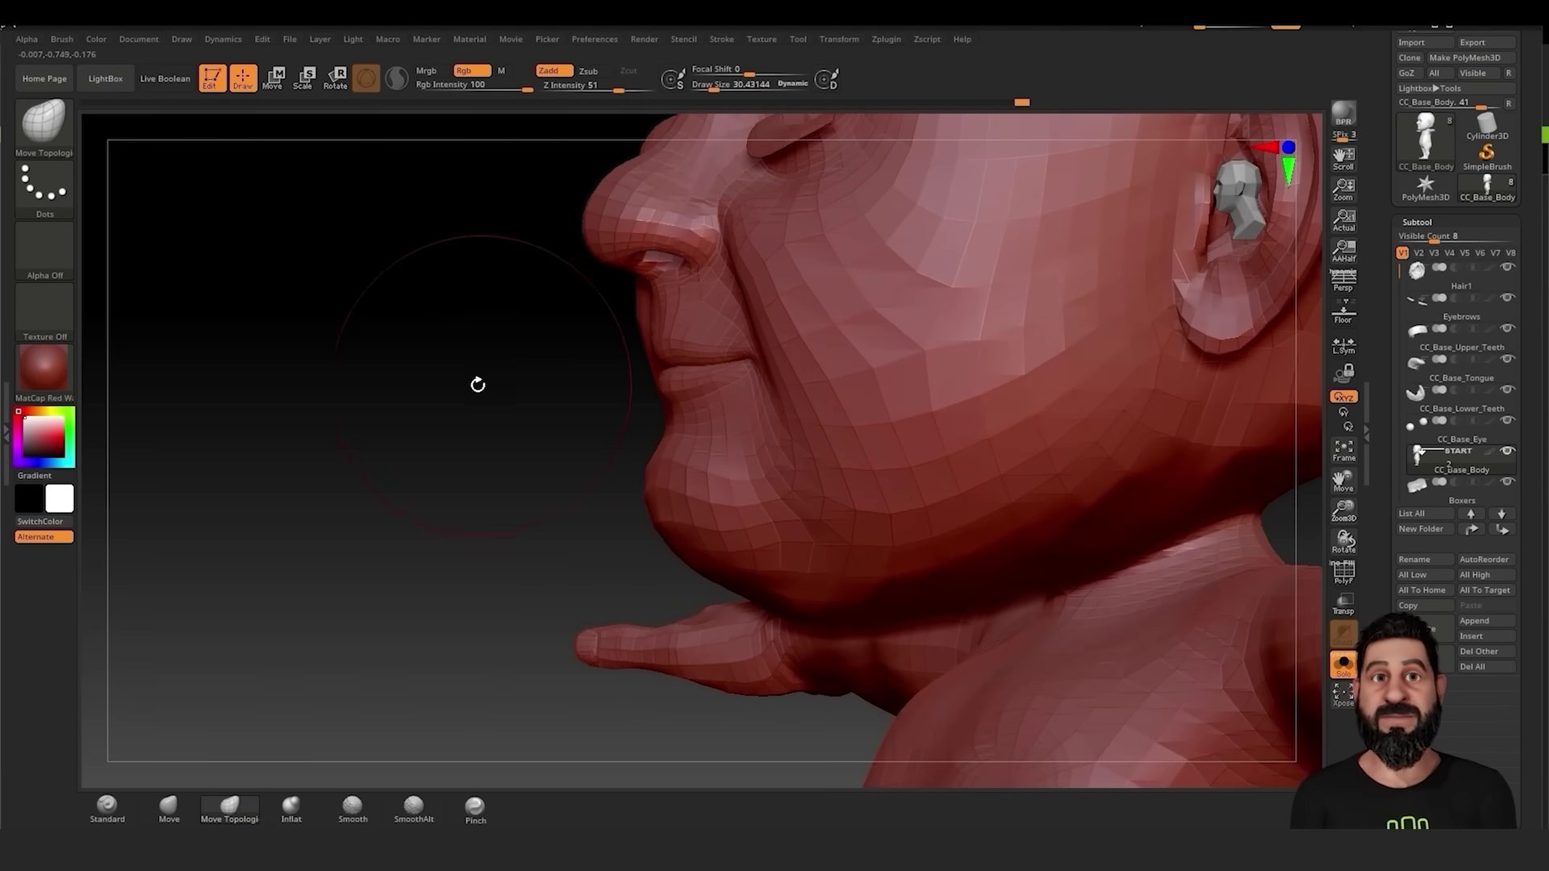
pyautogui.moveTo(478, 384); pyautogui.dragTo(864, 342)
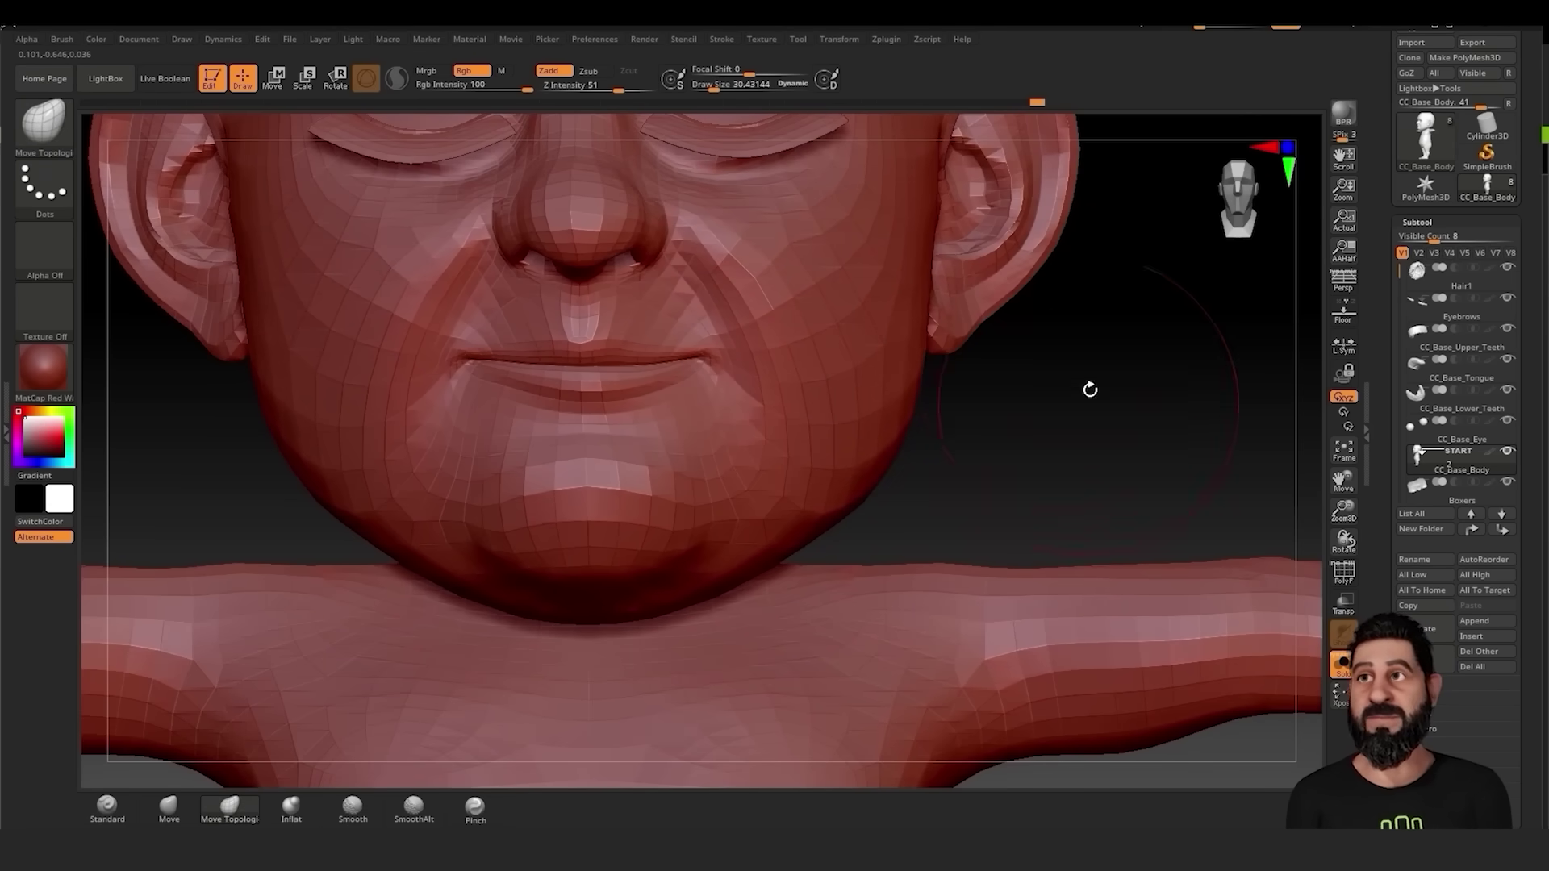
pyautogui.moveTo(1089, 338)
pyautogui.mouseDown()
pyautogui.moveTo(1014, 287)
pyautogui.moveTo(1089, 379)
pyautogui.moveTo(861, 612)
pyautogui.mouseUp()
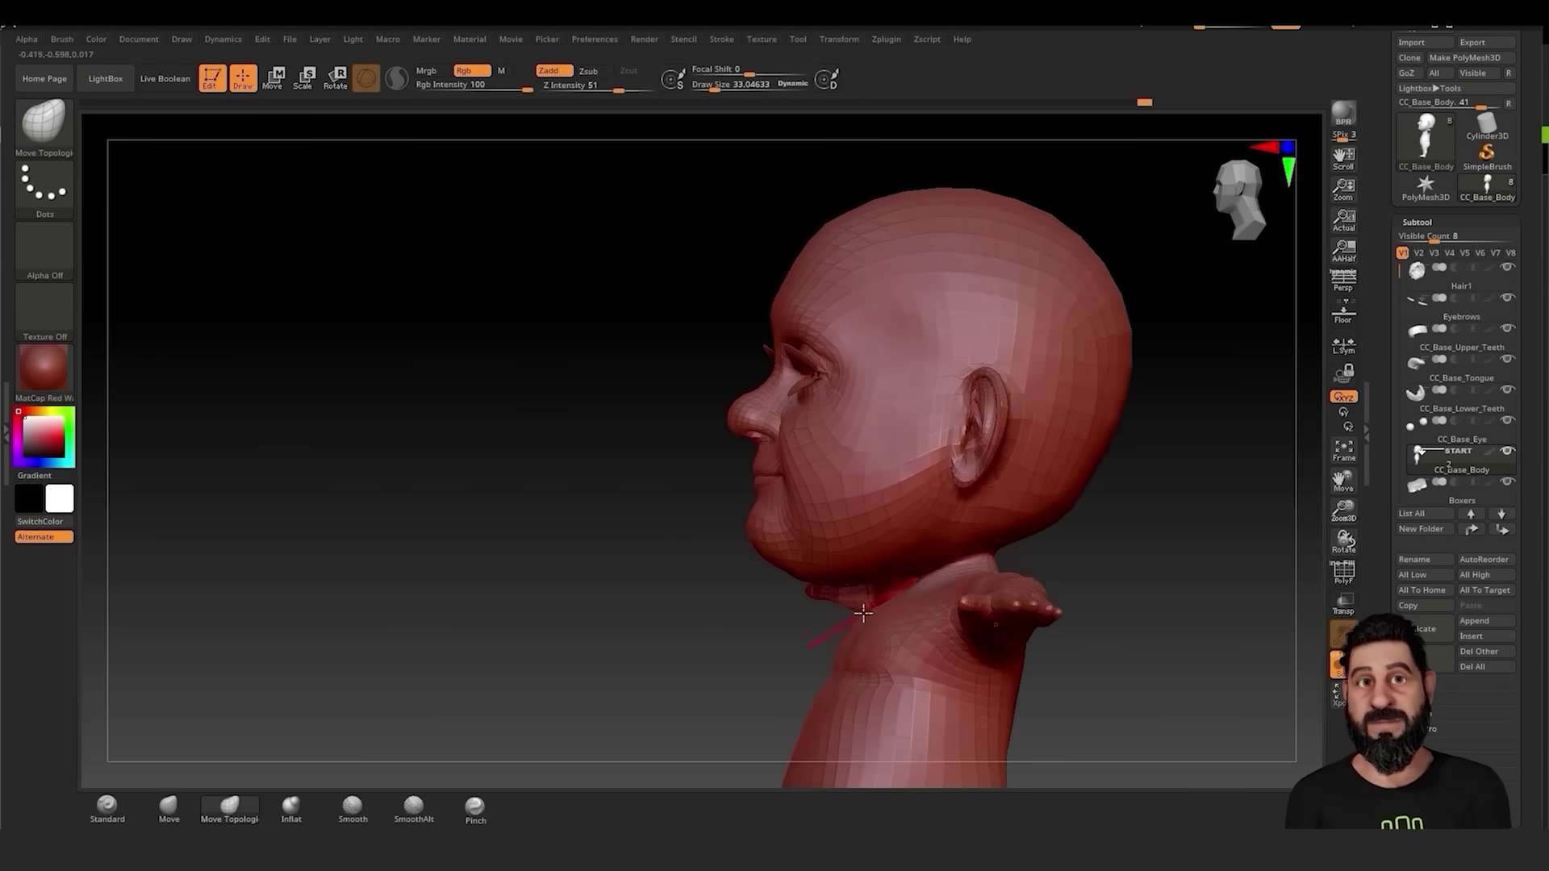
# Adjust the neck and jawline in side profile, resizing the brush to suit the area
pyautogui.moveTo(1048, 484); pyautogui.dragTo(832, 403)
pyautogui.click(706, 91)
pyautogui.keyDown('alt'); pyautogui.moveTo(1048, 404); pyautogui.dragTo(871, 393); pyautogui.keyUp('alt')
pyautogui.click(706, 90)
pyautogui.moveTo(1049, 363); pyautogui.dragTo(807, 363)
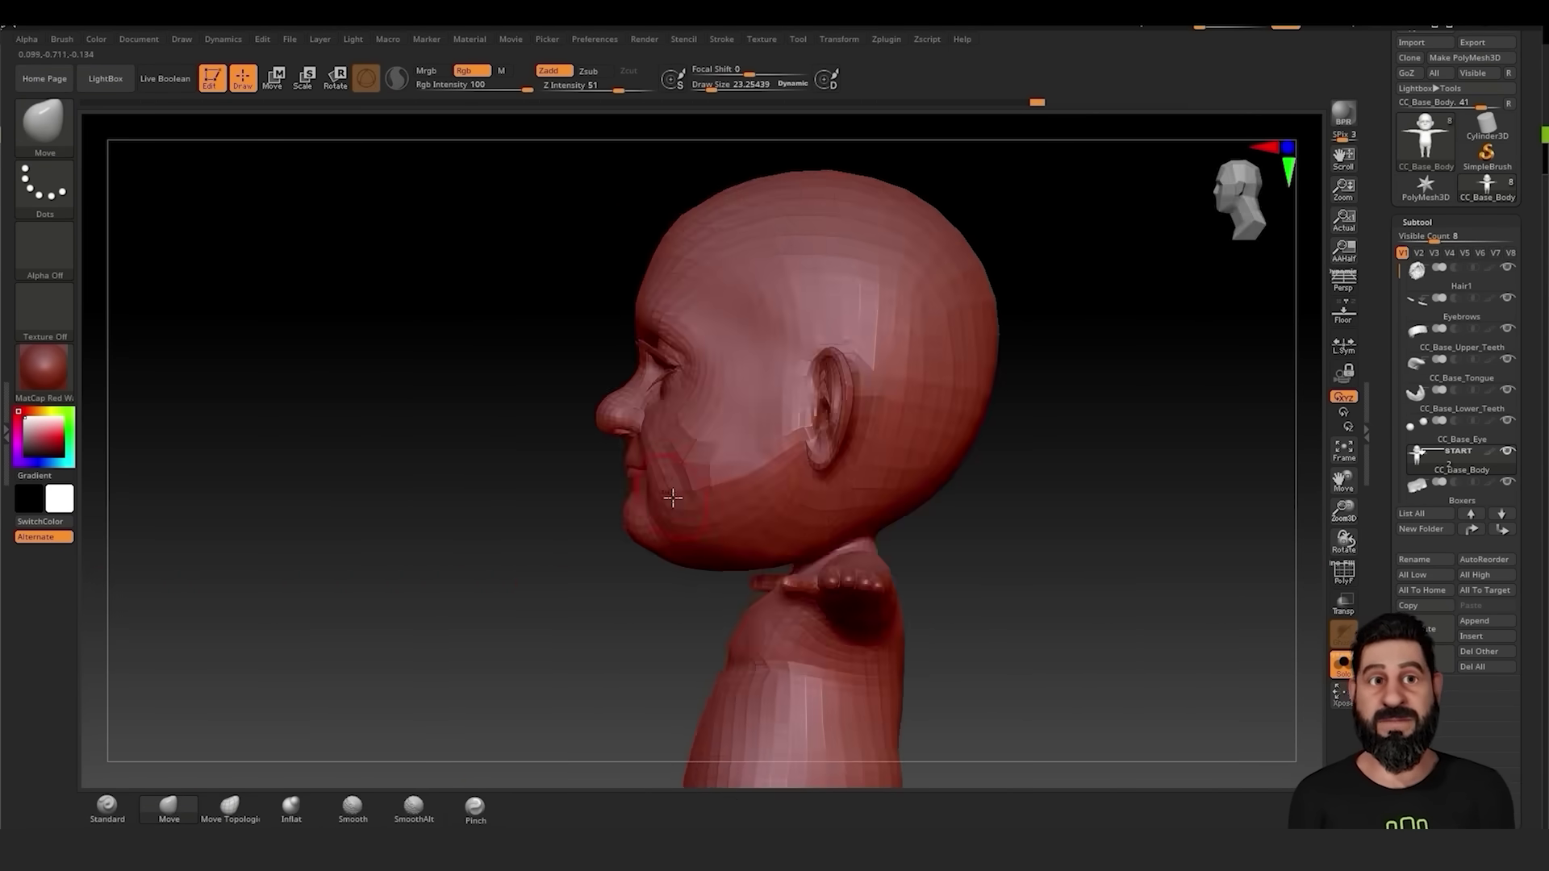
# Refine the lower face with a smaller Move brush and smooth the surface around the mouth
pyautogui.press('b')
pyautogui.press('m')
pyautogui.press('v')
pyautogui.moveTo(968, 363); pyautogui.dragTo(1170, 363)
pyautogui.moveTo(523, 222)
pyautogui.mouseDown(button='right')
pyautogui.moveTo(522, 137)
pyautogui.moveTo(500, 222)
pyautogui.mouseUp(button='right')
pyautogui.click(720, 89)
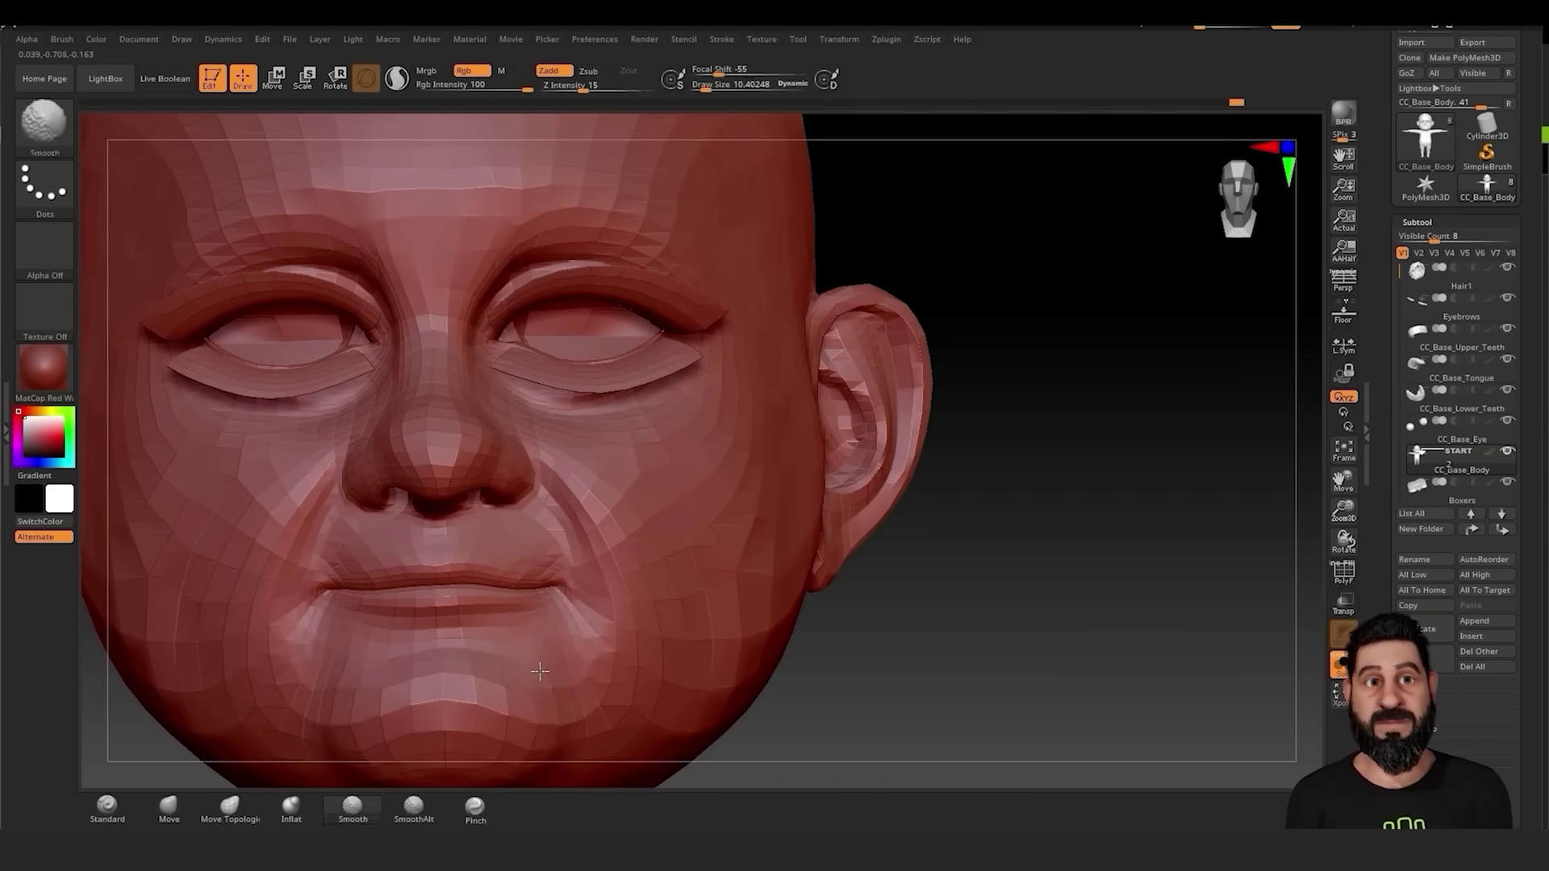
# Isolate the head polygroup so the eyelashes are hidden, and reshape the brow and upper eyelids with the Move brush
pyautogui.moveTo(928, 399)
pyautogui.keyDown('ctrl'); pyautogui.mouseDown(button='right')
pyautogui.moveTo(861, 446)
pyautogui.moveTo(625, 369)
pyautogui.moveTo(598, 252)
pyautogui.moveTo(557, 221)
pyautogui.mouseUp(button='right'); pyautogui.keyUp('ctrl')
pyautogui.keyDown('ctrl'); pyautogui.keyDown('shift'); pyautogui.click(860, 447); pyautogui.keyUp('shift'); pyautogui.keyUp('ctrl')
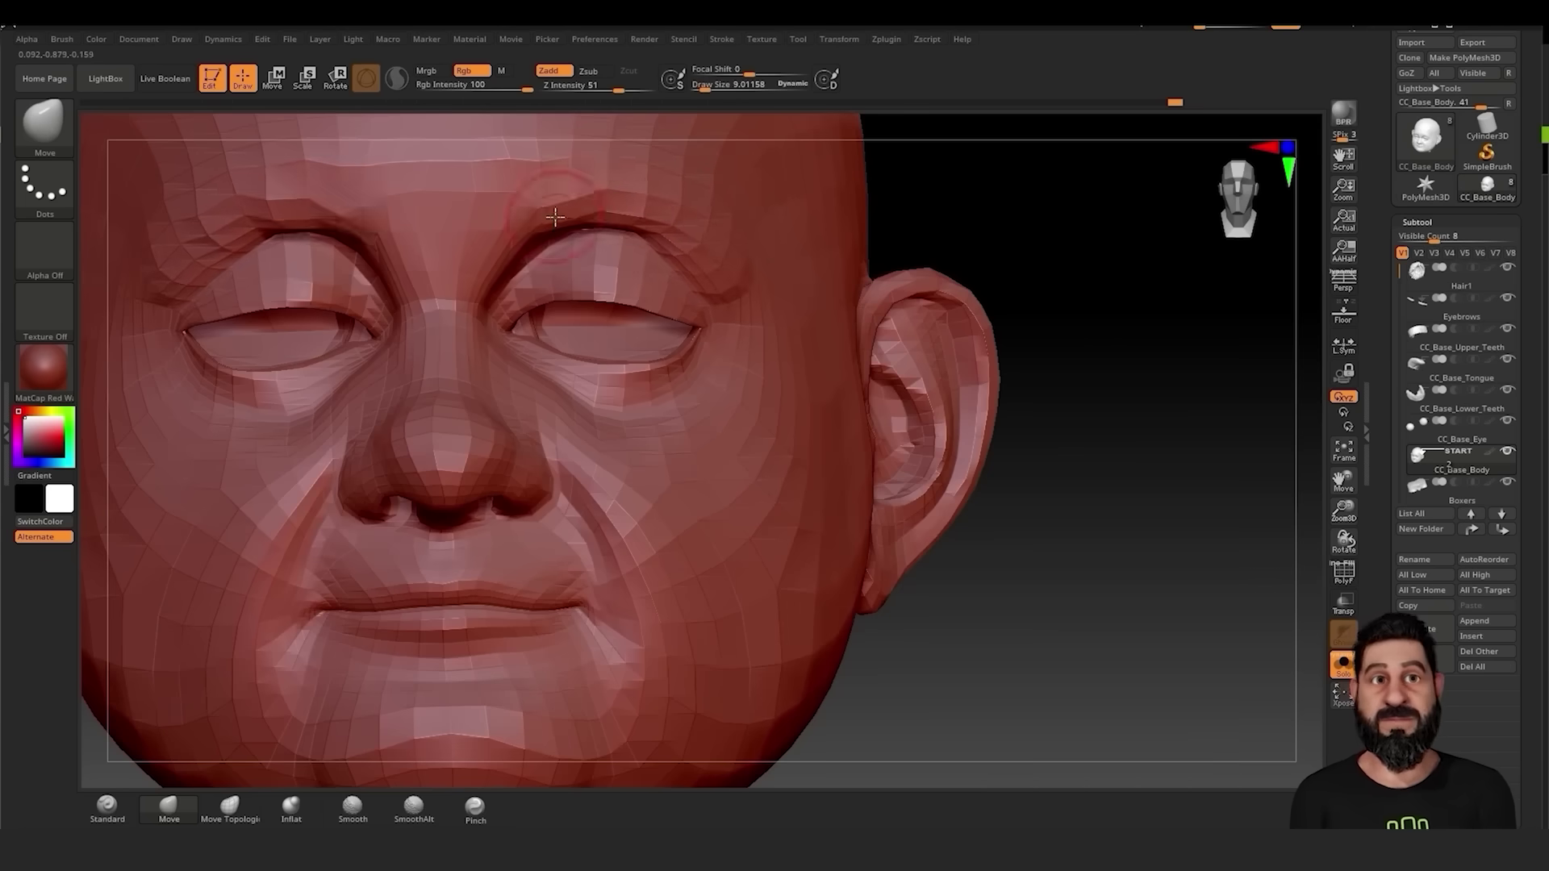
pyautogui.moveTo(557, 222); pyautogui.dragTo(565, 202)
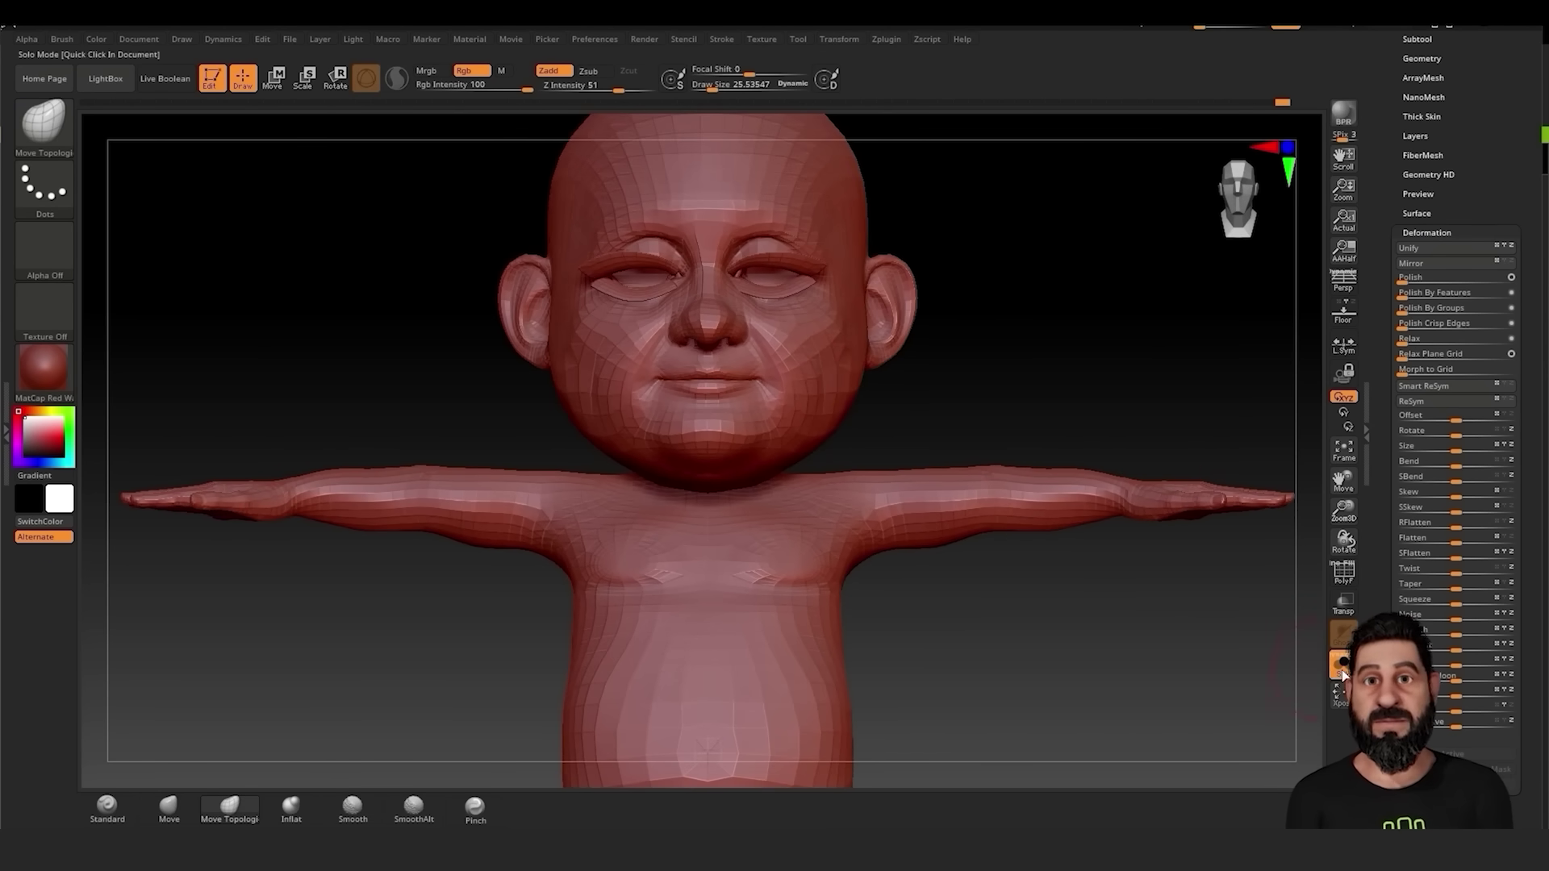
# Turn off Solo mode, make the Hair1 subtool active, and reshape the hair around the face with the Move brush
pyautogui.click(1342, 671)
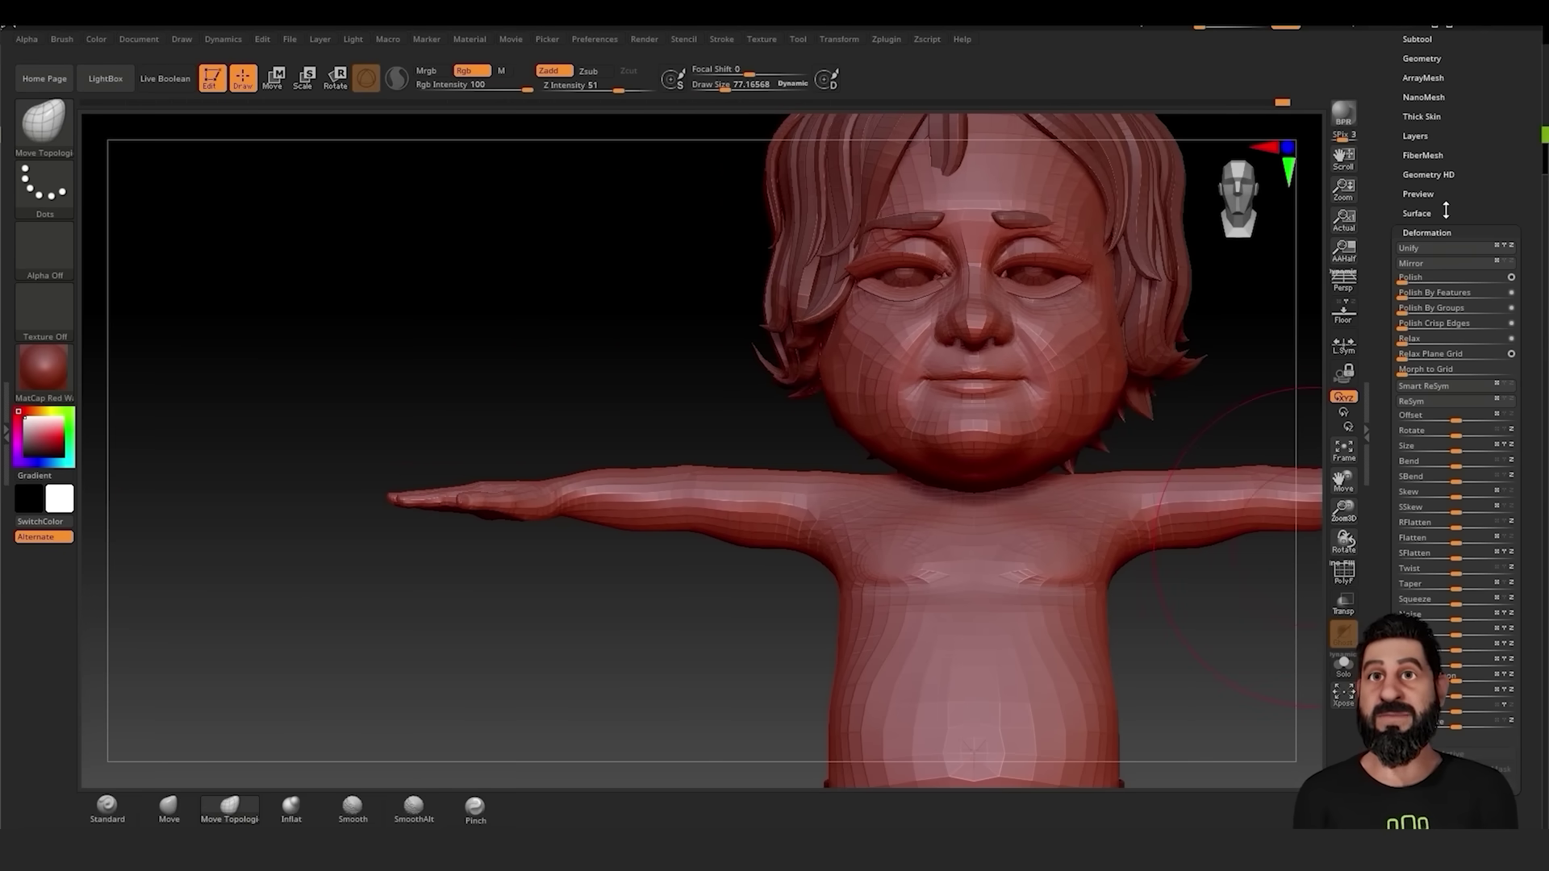
pyautogui.moveTo(1446, 210); pyautogui.dragTo(1452, 394)
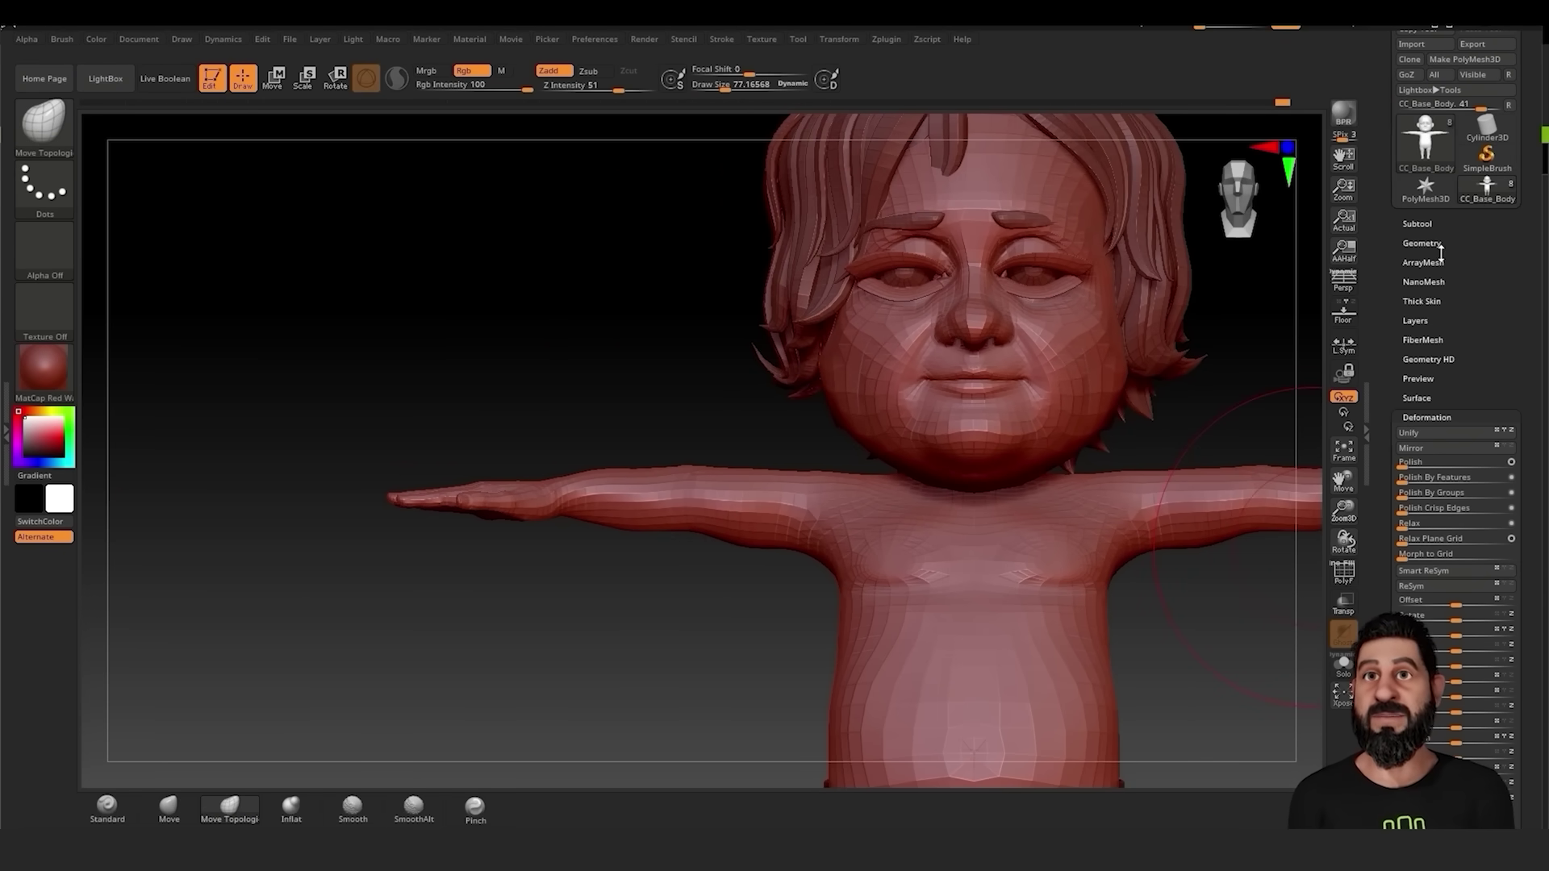
pyautogui.click(1430, 223)
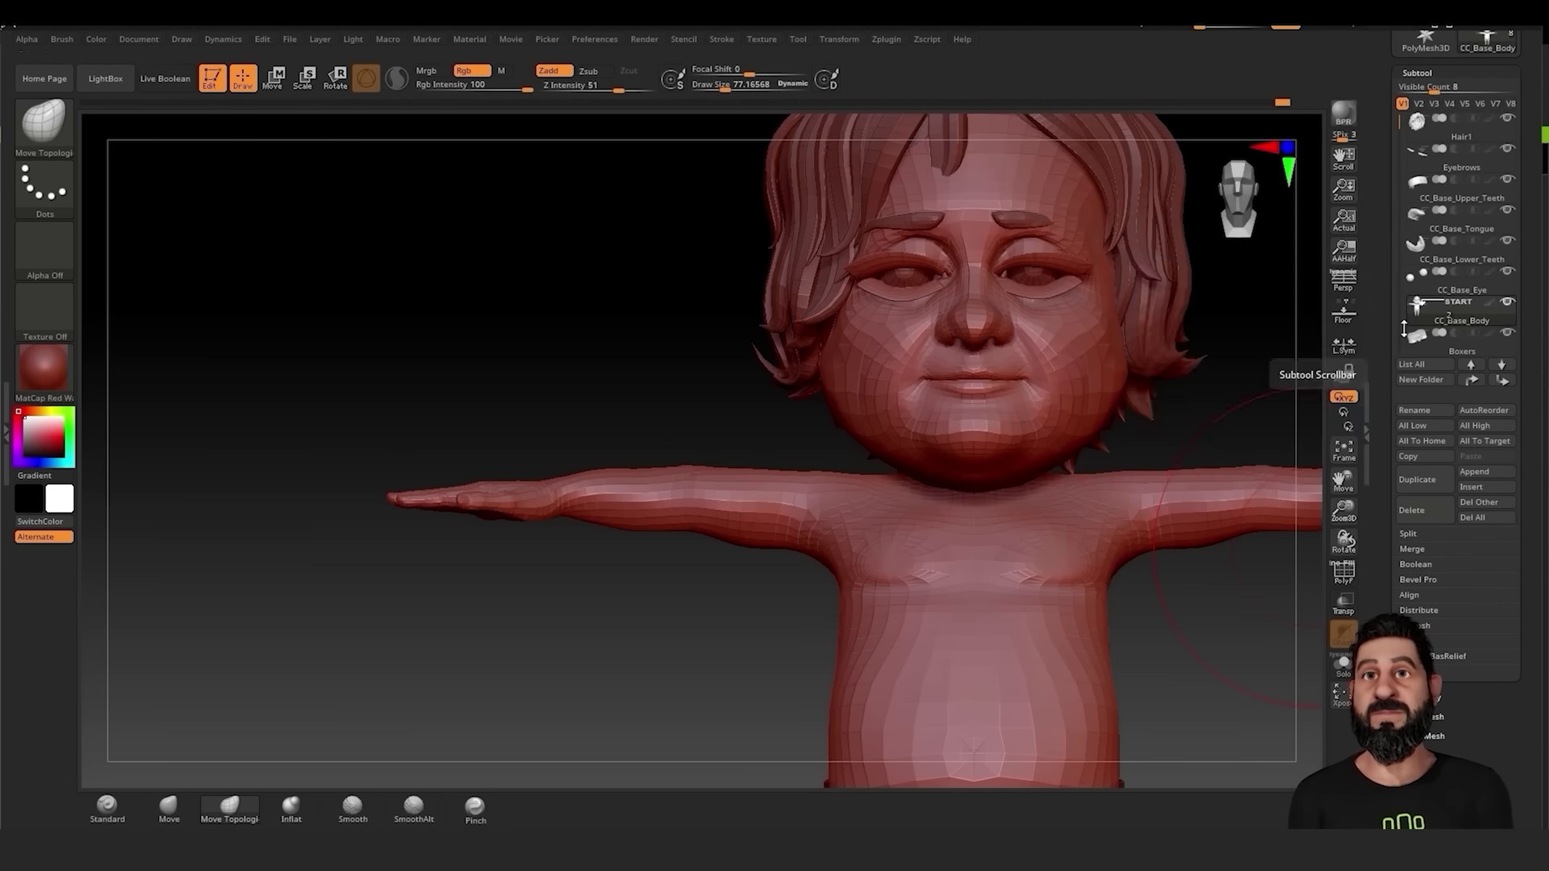
pyautogui.moveTo(1421, 311)
pyautogui.click(1420, 123)
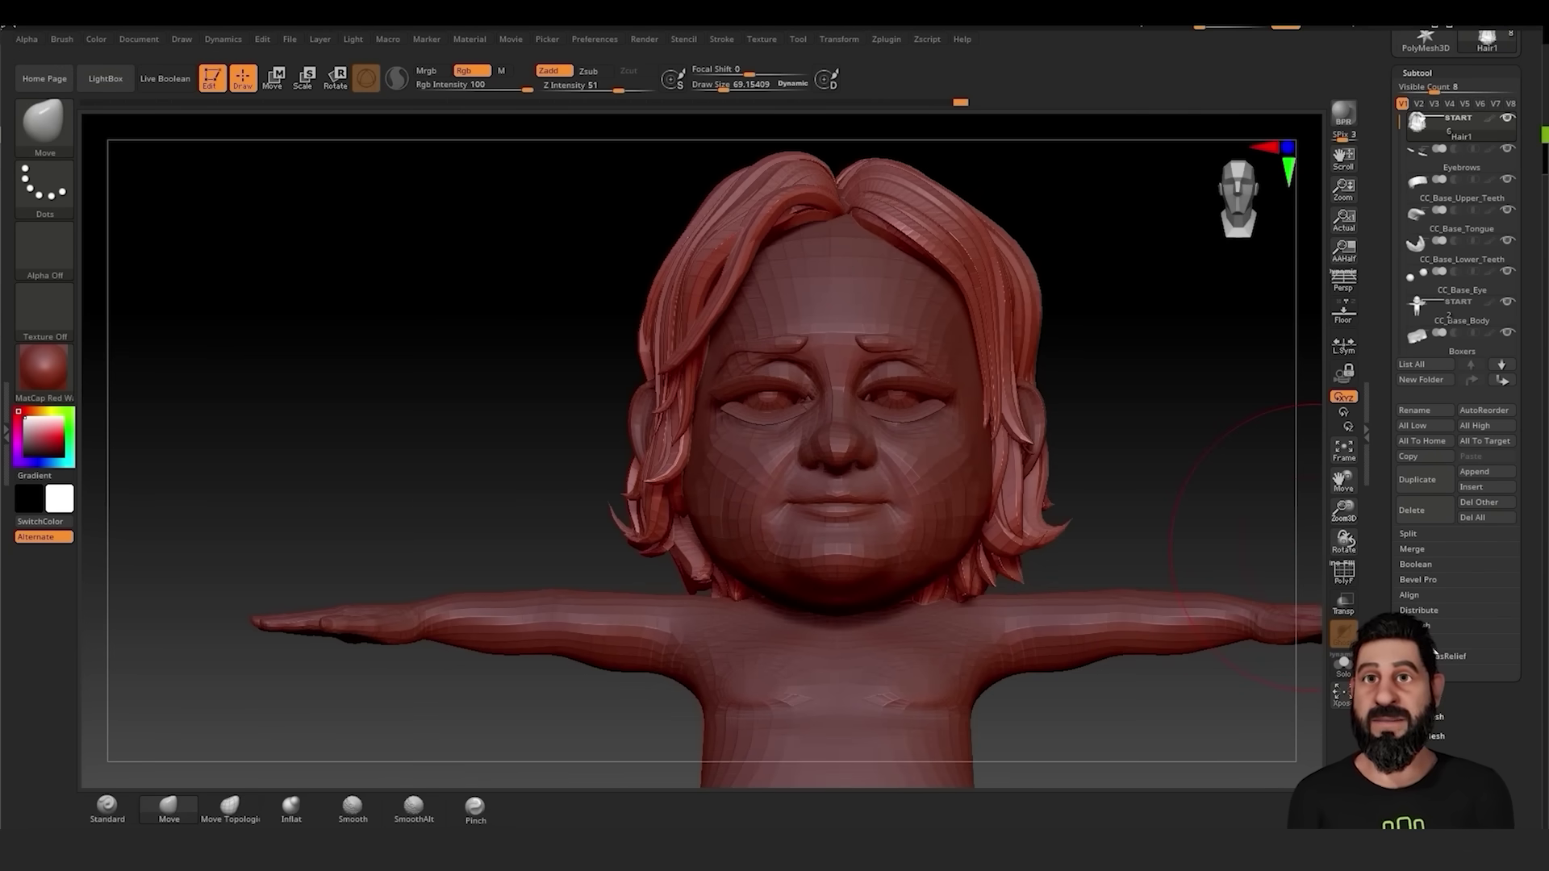
pyautogui.moveTo(1497, 716); pyautogui.dragTo(1497, 779)
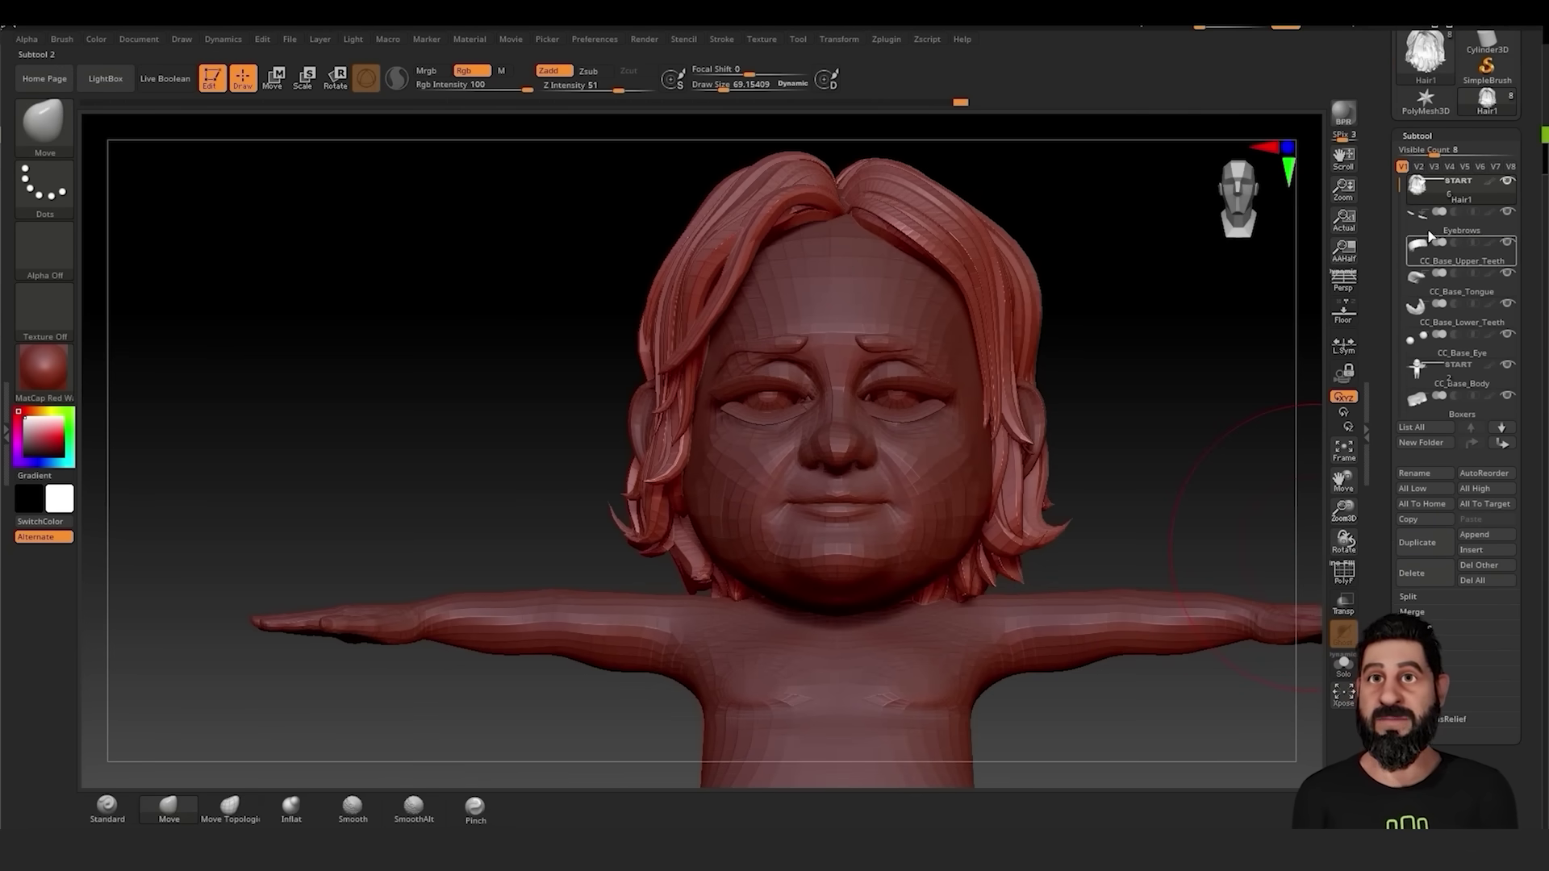
# Make the Eyebrows subtool active and thicken and reshape the eyebrows so they follow the brow
pyautogui.click(1460, 214)
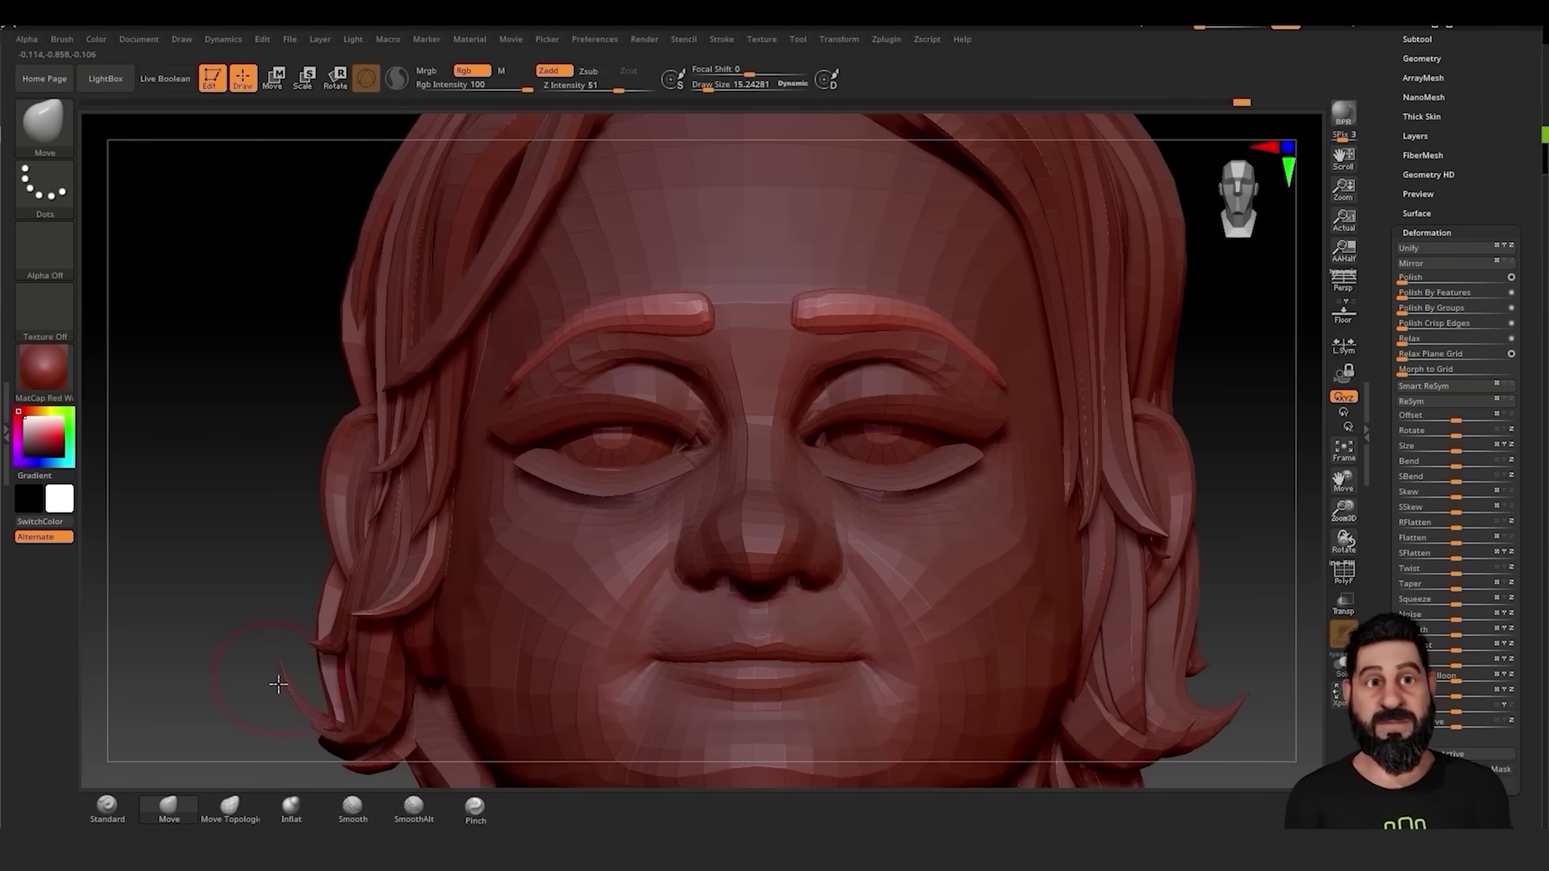
pyautogui.click(291, 809)
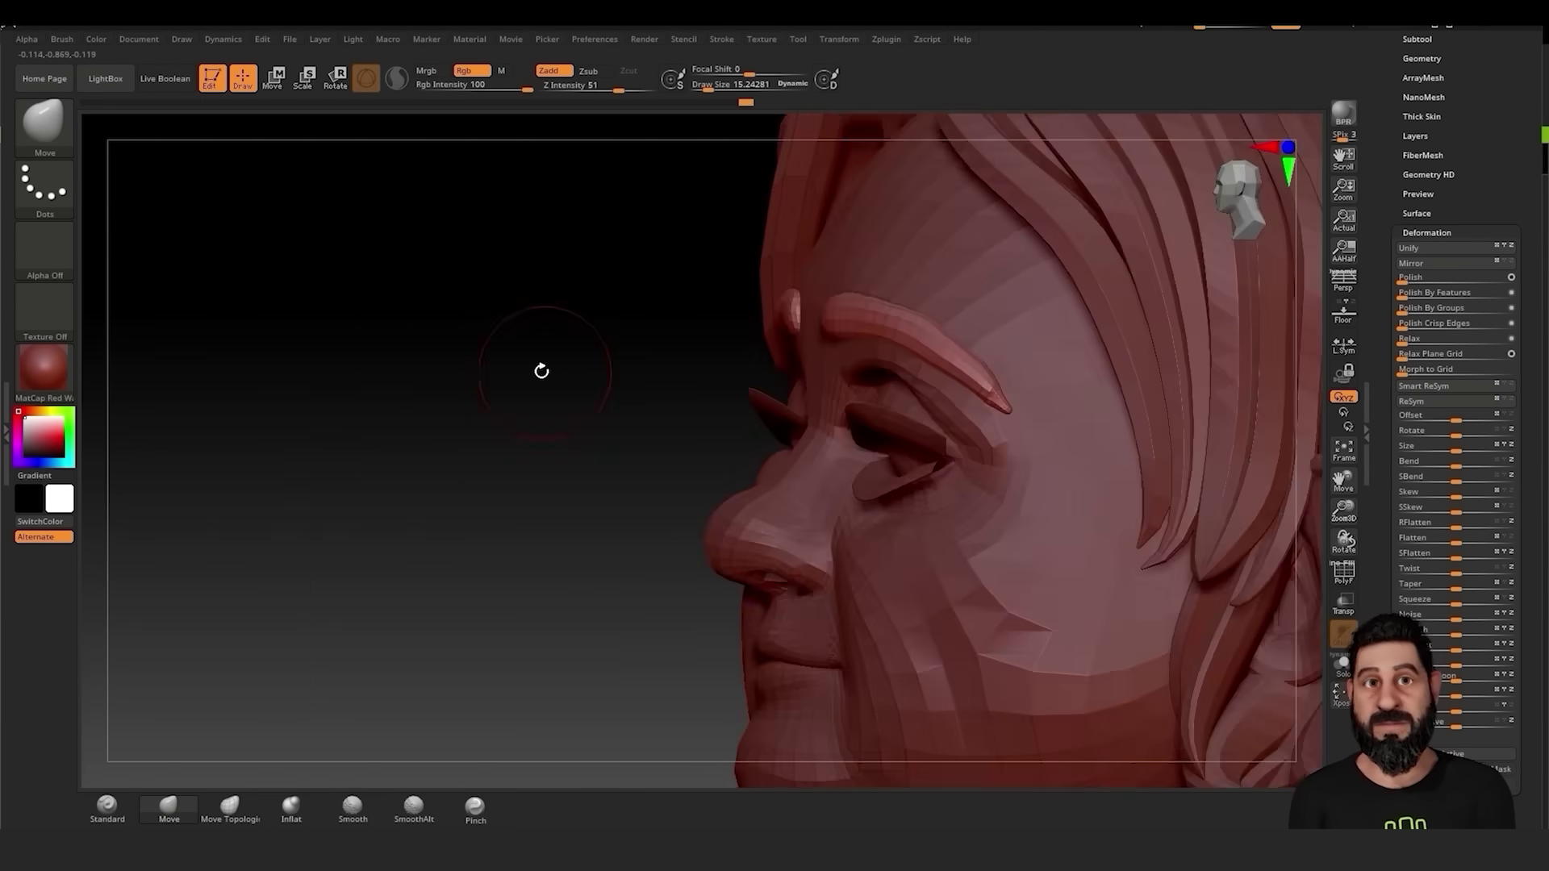
pyautogui.moveTo(536, 363); pyautogui.dragTo(1106, 450)
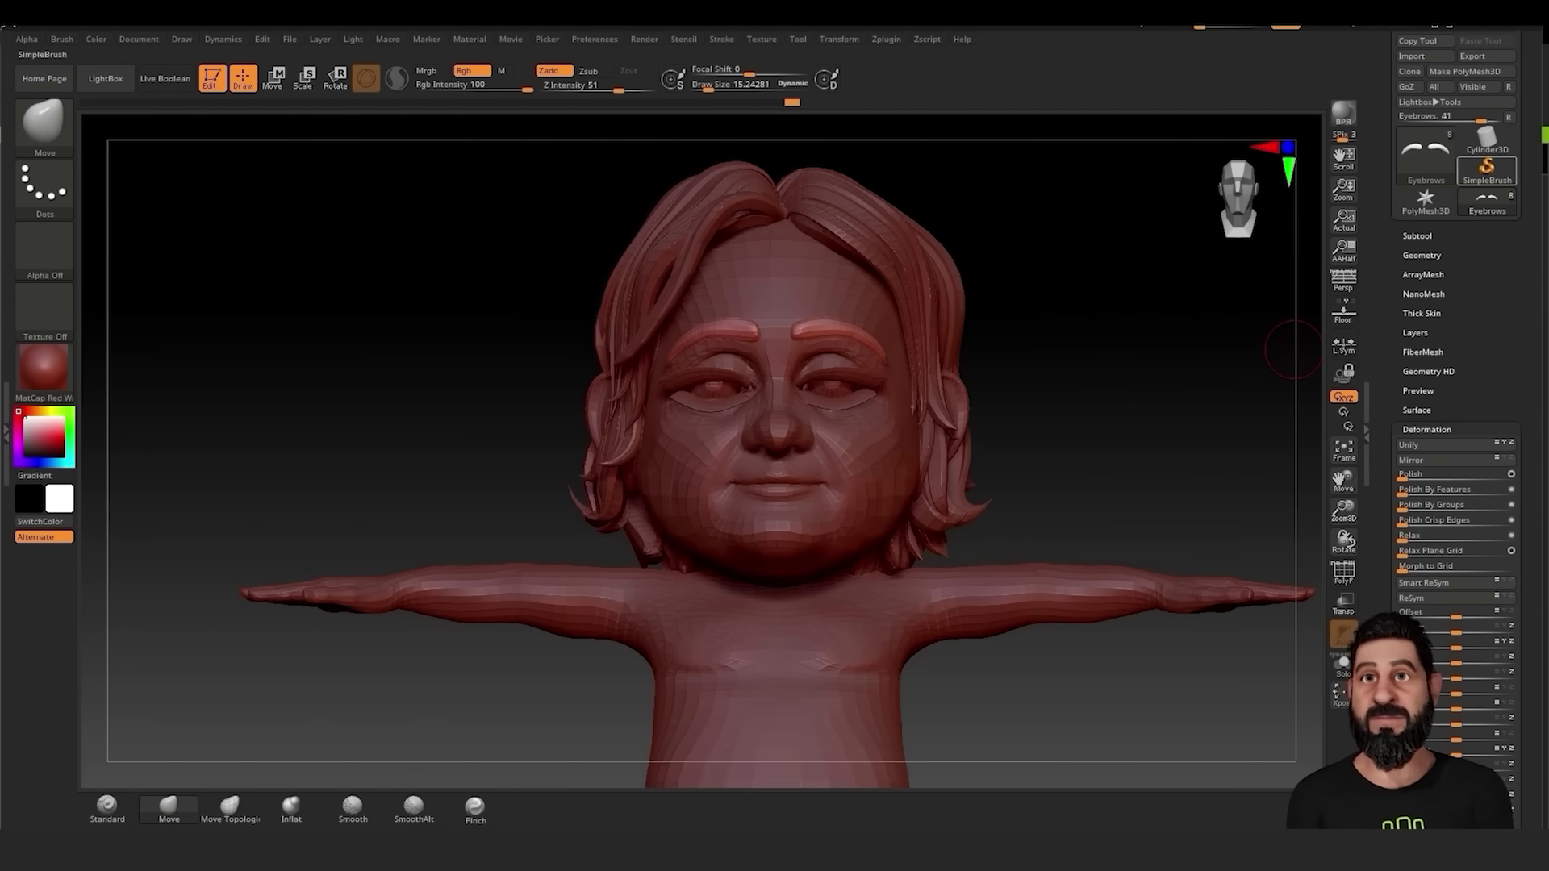
# Send the sculpt back to Character Creator through GoZ, update all listed meshes in T-Pose, and select the character
pyautogui.click(1448, 139)
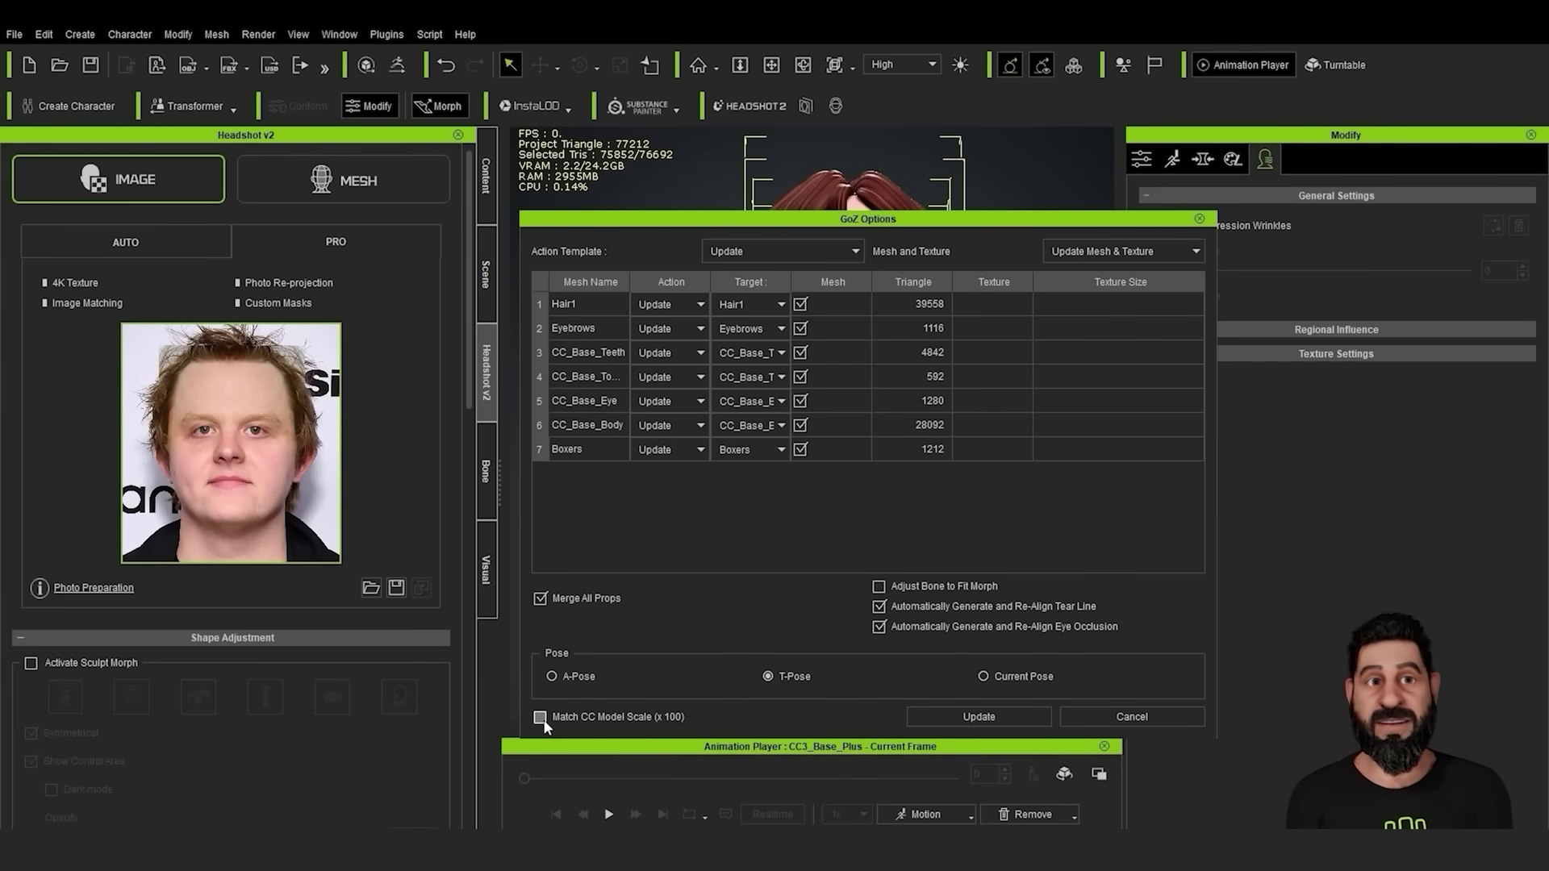
pyautogui.click(998, 720)
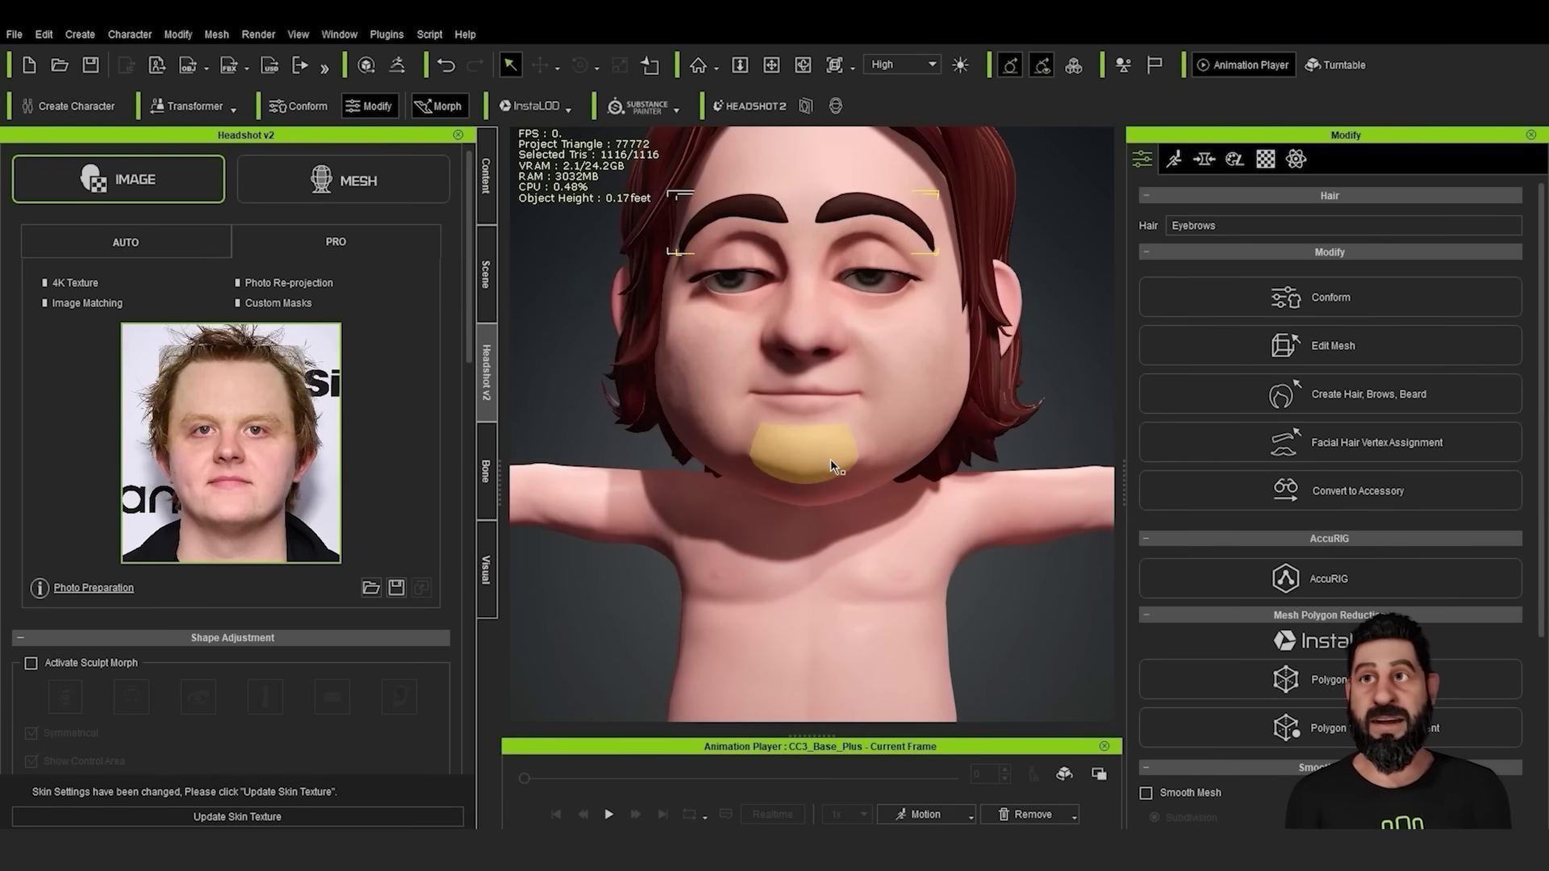
pyautogui.scroll(3, 835, 452)
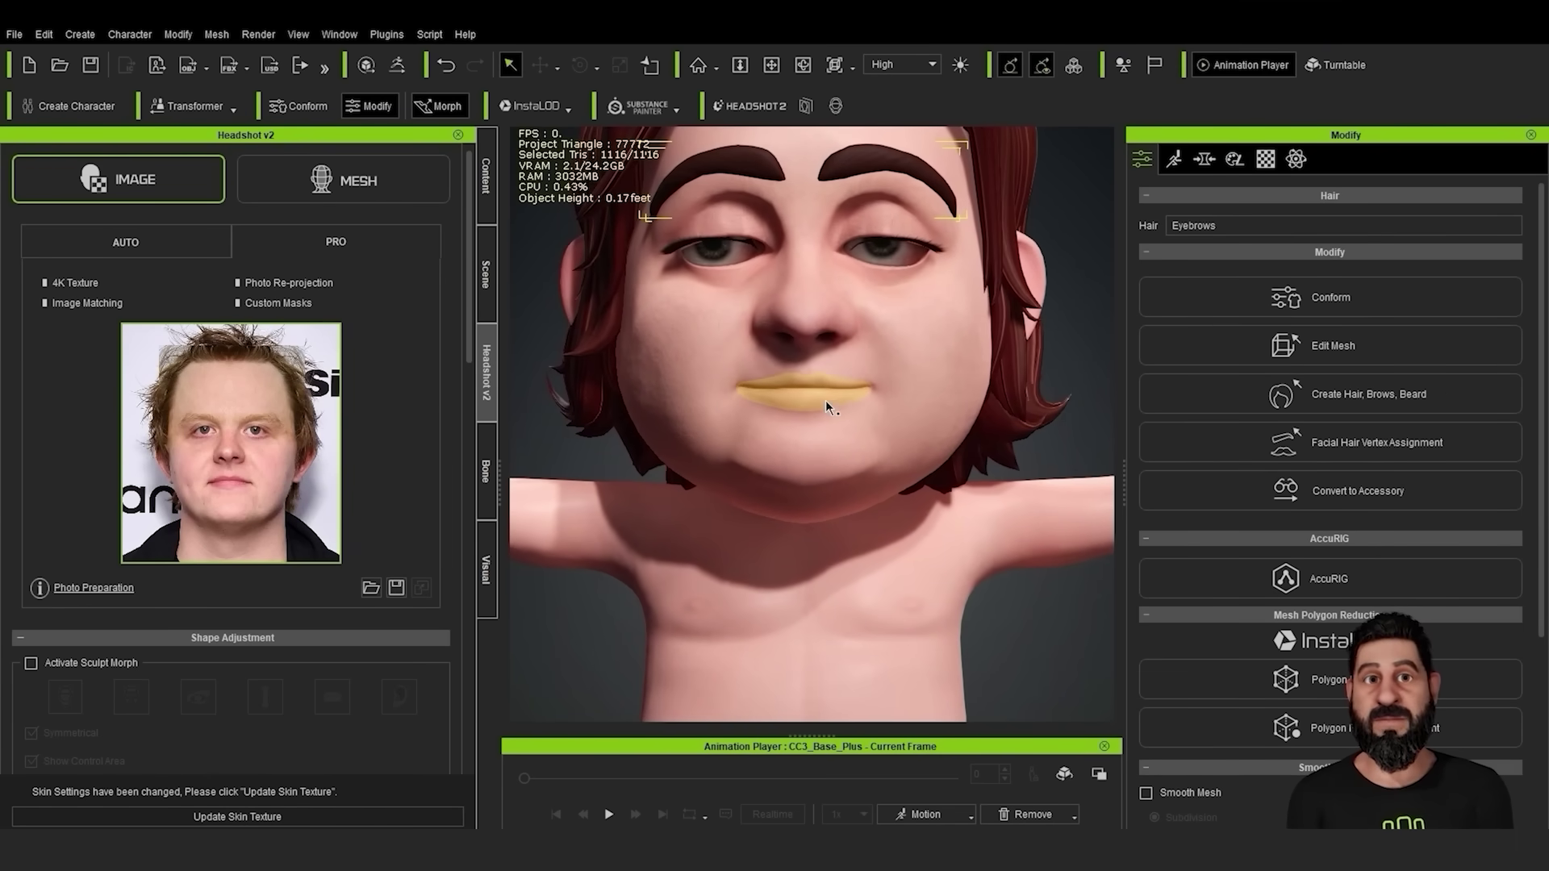
pyautogui.click(825, 415)
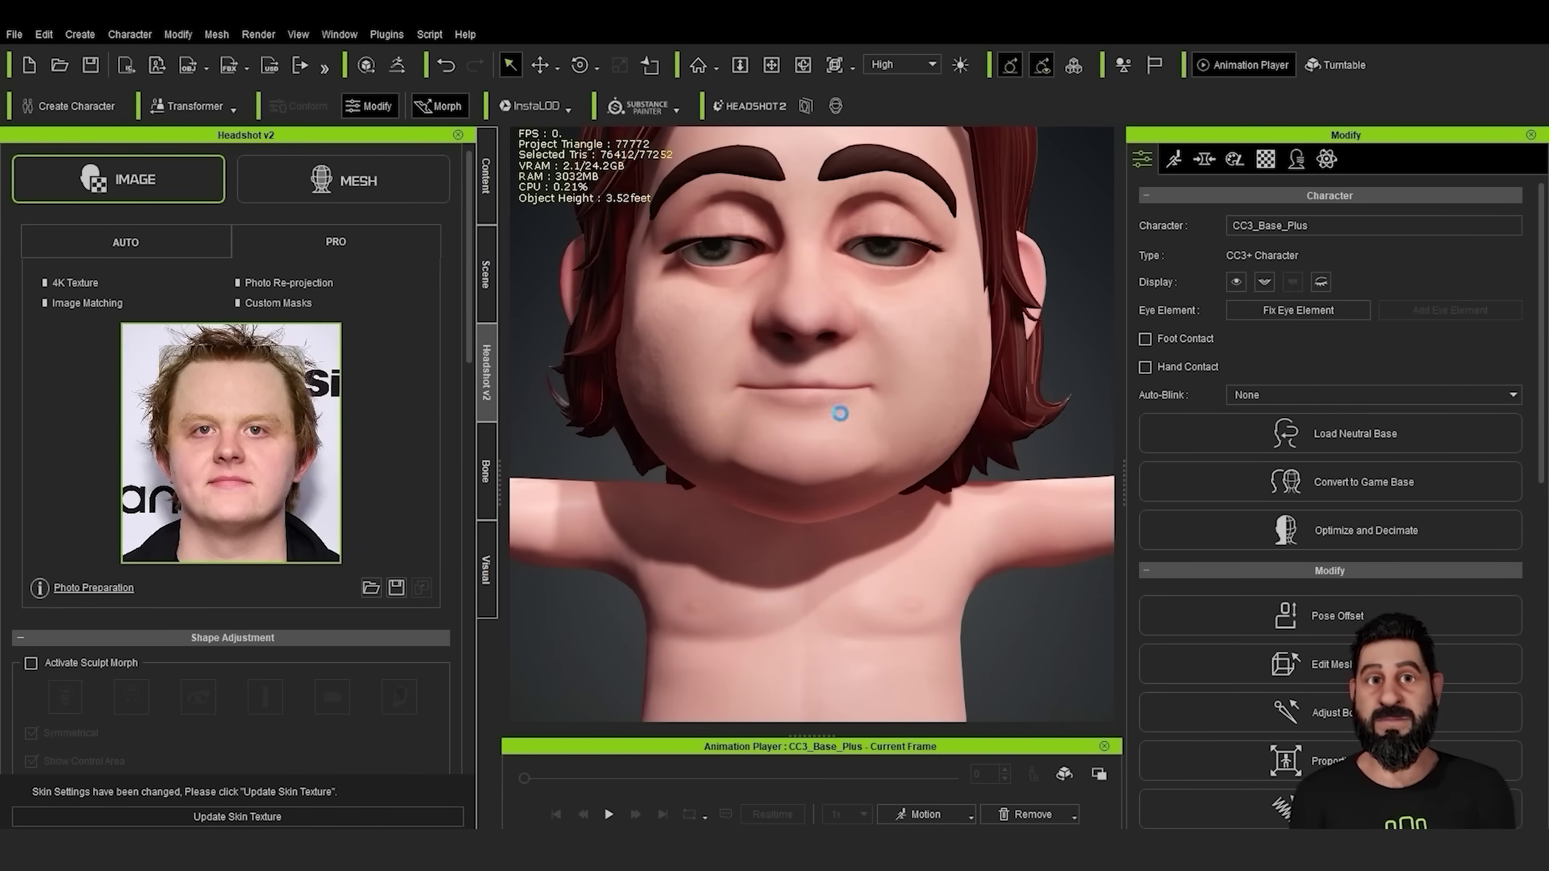
pyautogui.scroll(-5, 843, 407)
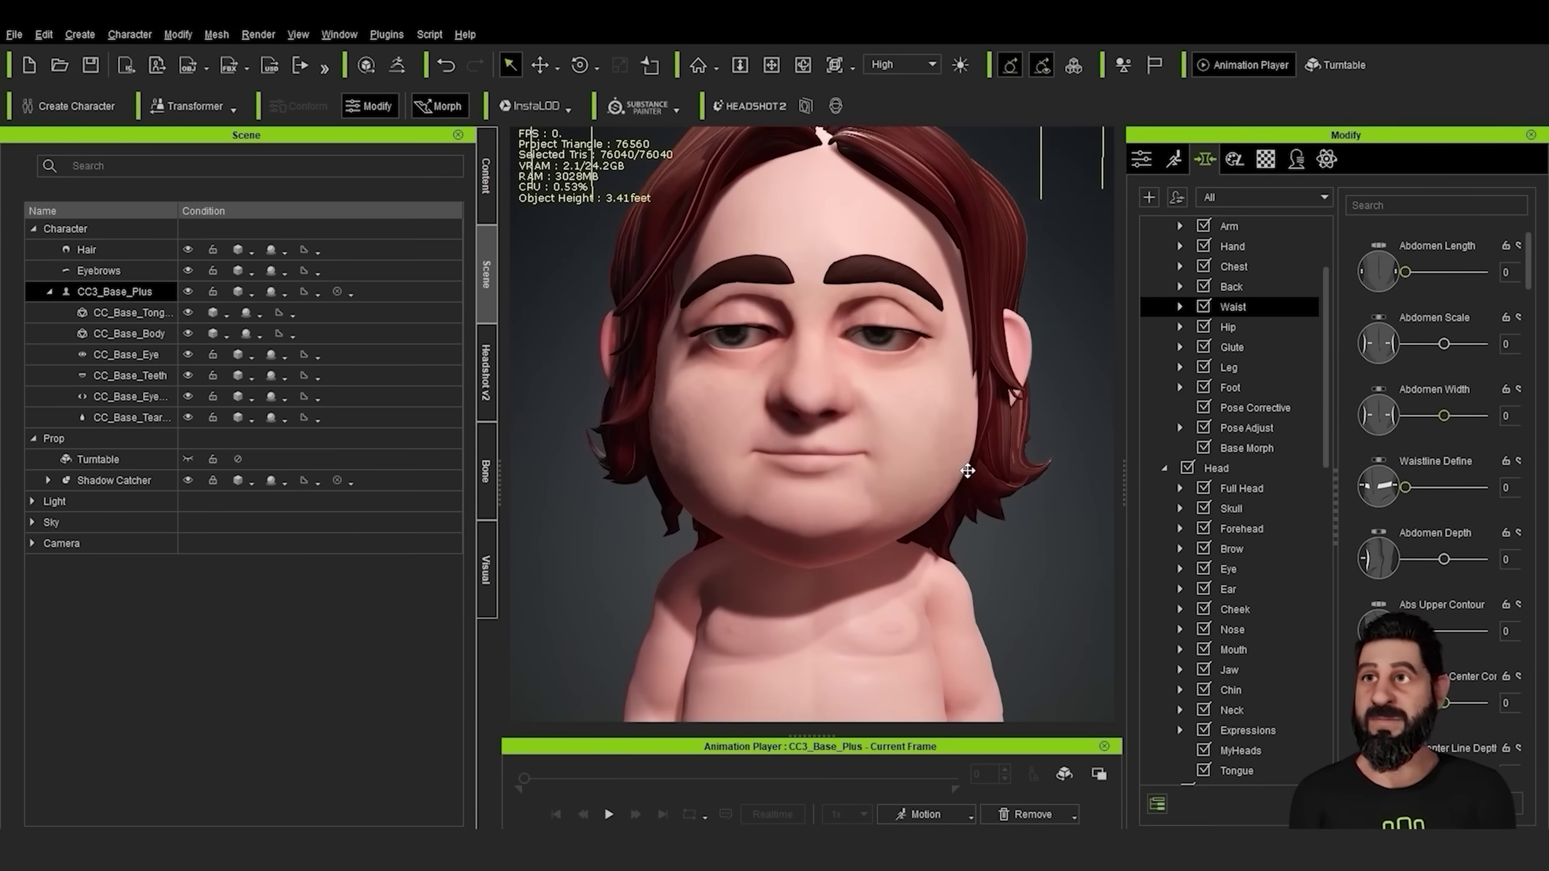
# Inspect the eyes up close and test how the eyelids close on CC3_Base_Plus, then reopen them
pyautogui.scroll(2, 967, 471)
pyautogui.scroll(3, 986, 265)
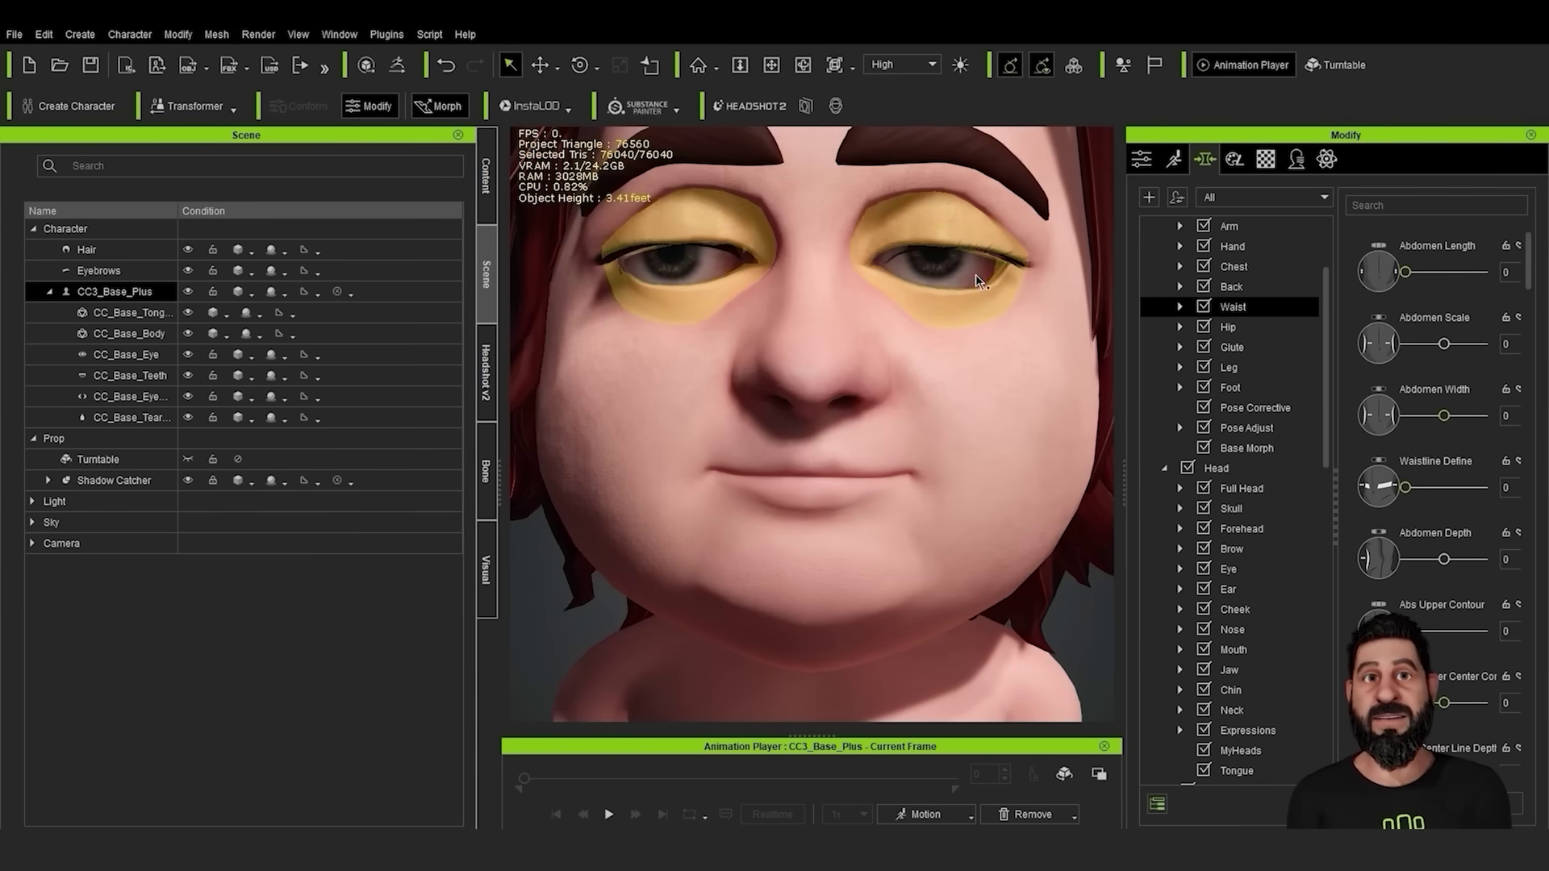
pyautogui.click(1009, 251)
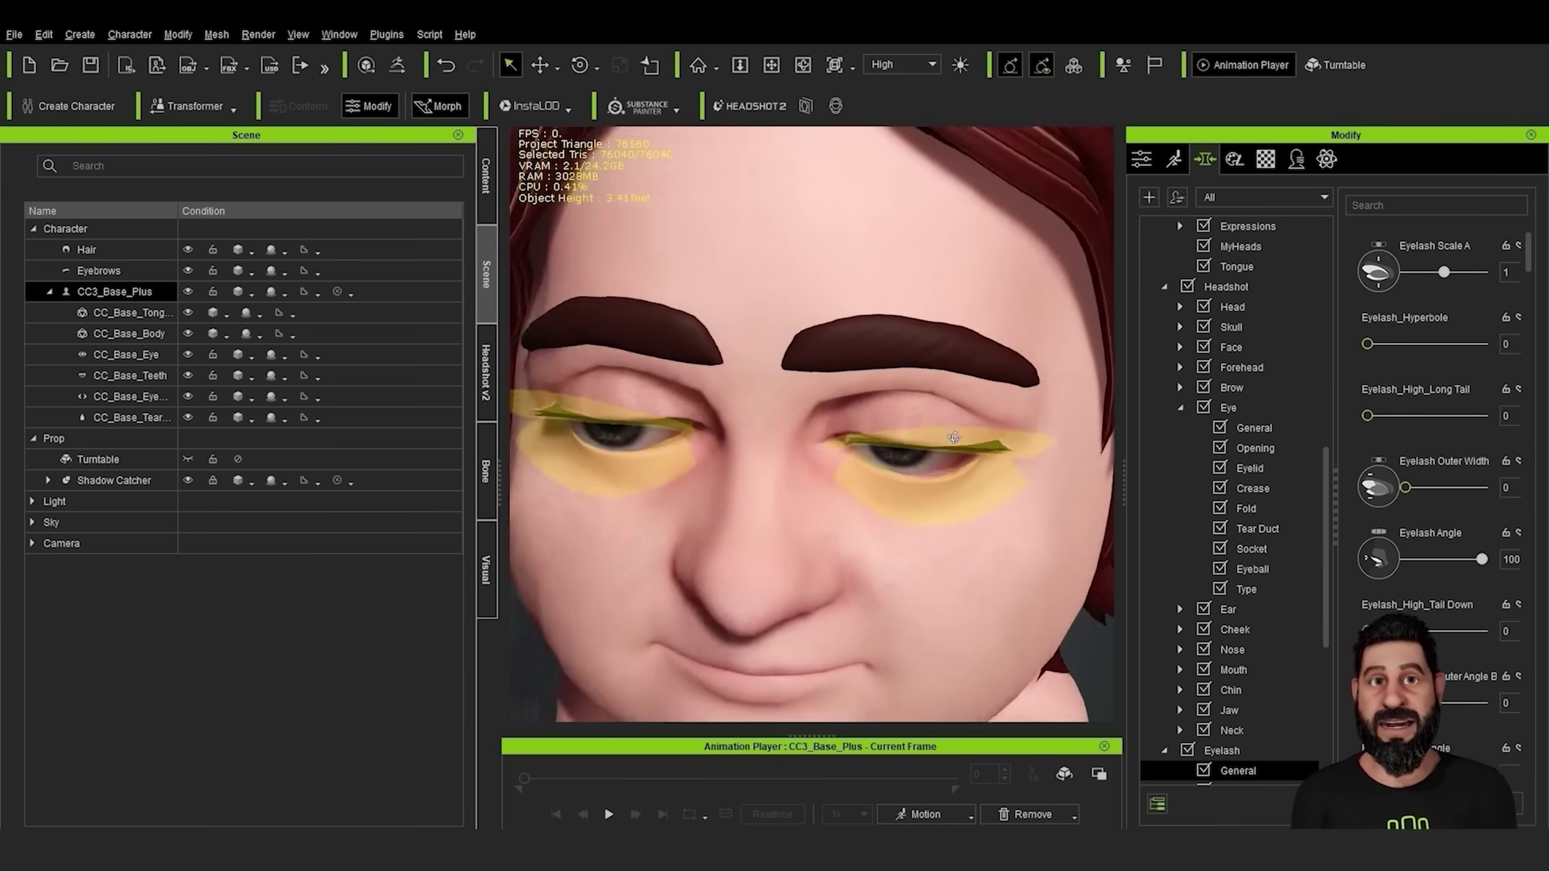
pyautogui.click(1142, 158)
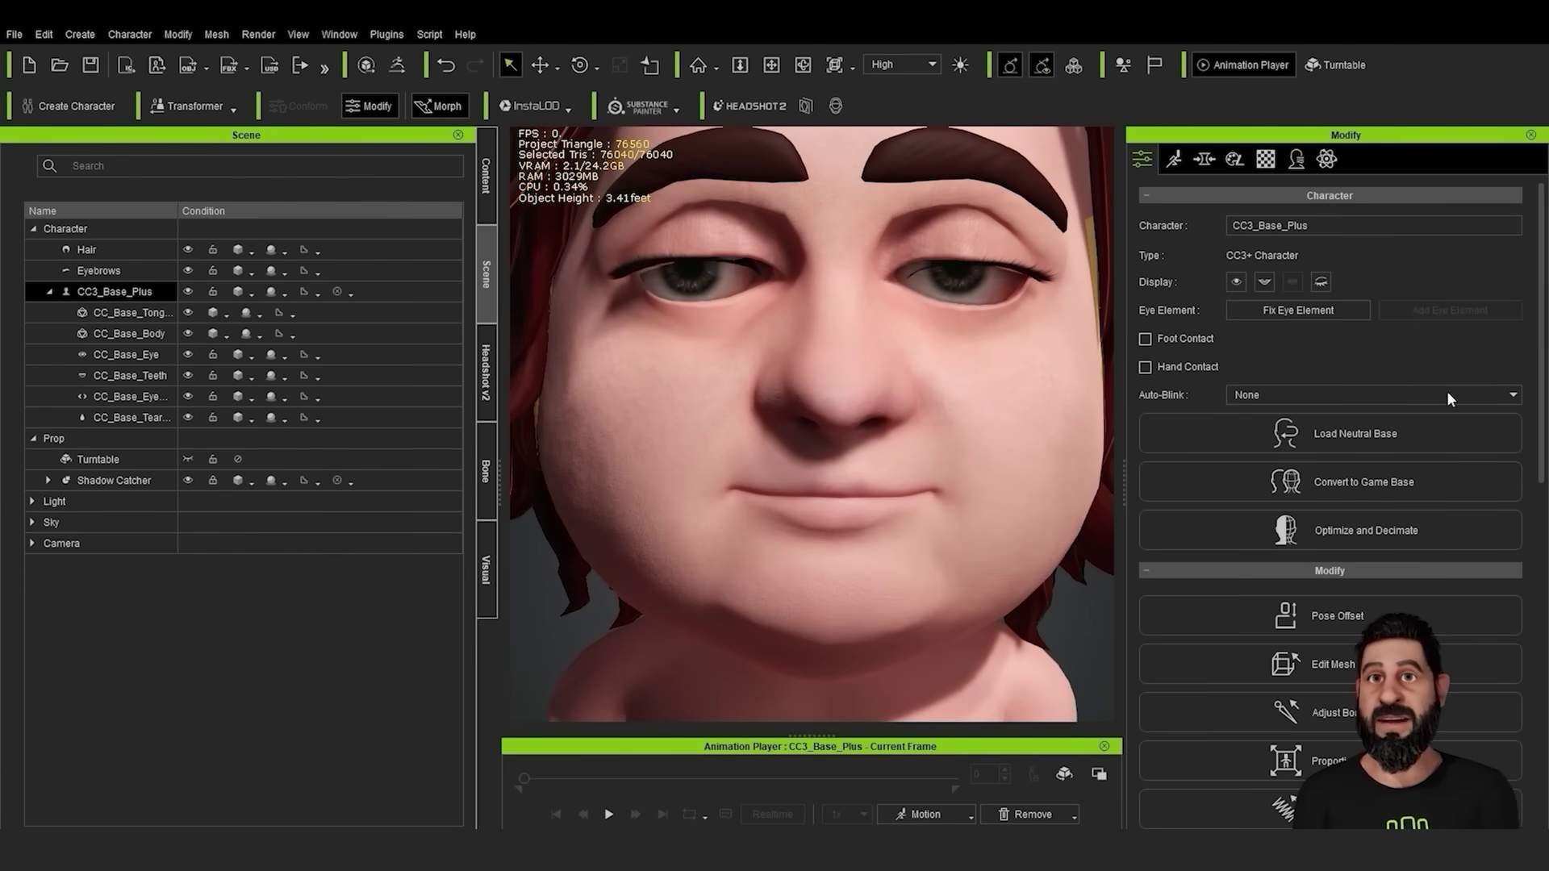
pyautogui.click(1237, 282)
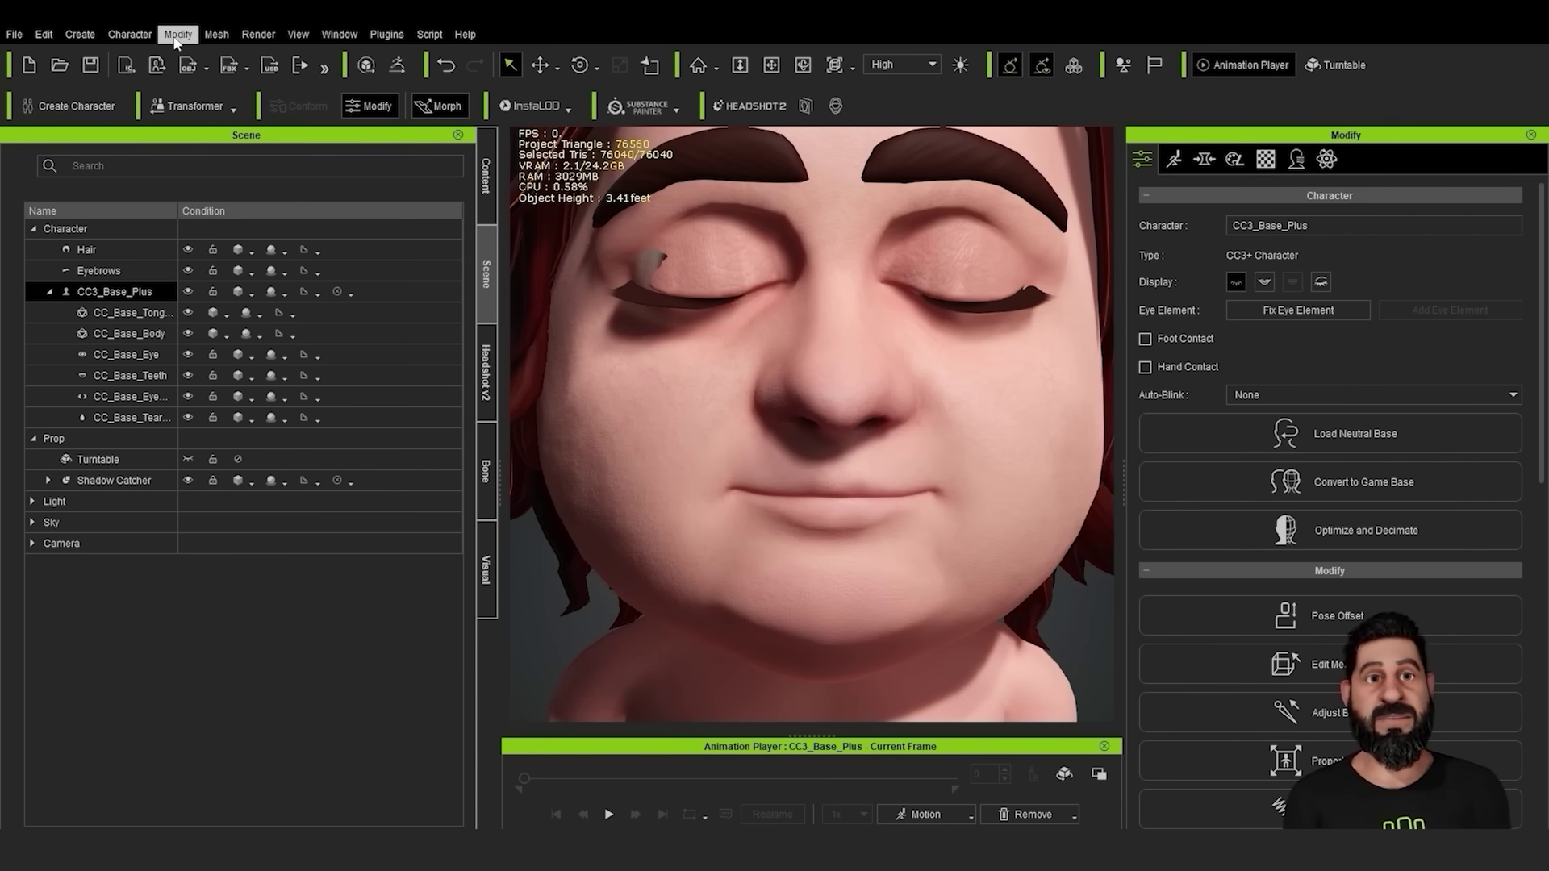
pyautogui.click(129, 33)
pyautogui.click(186, 339)
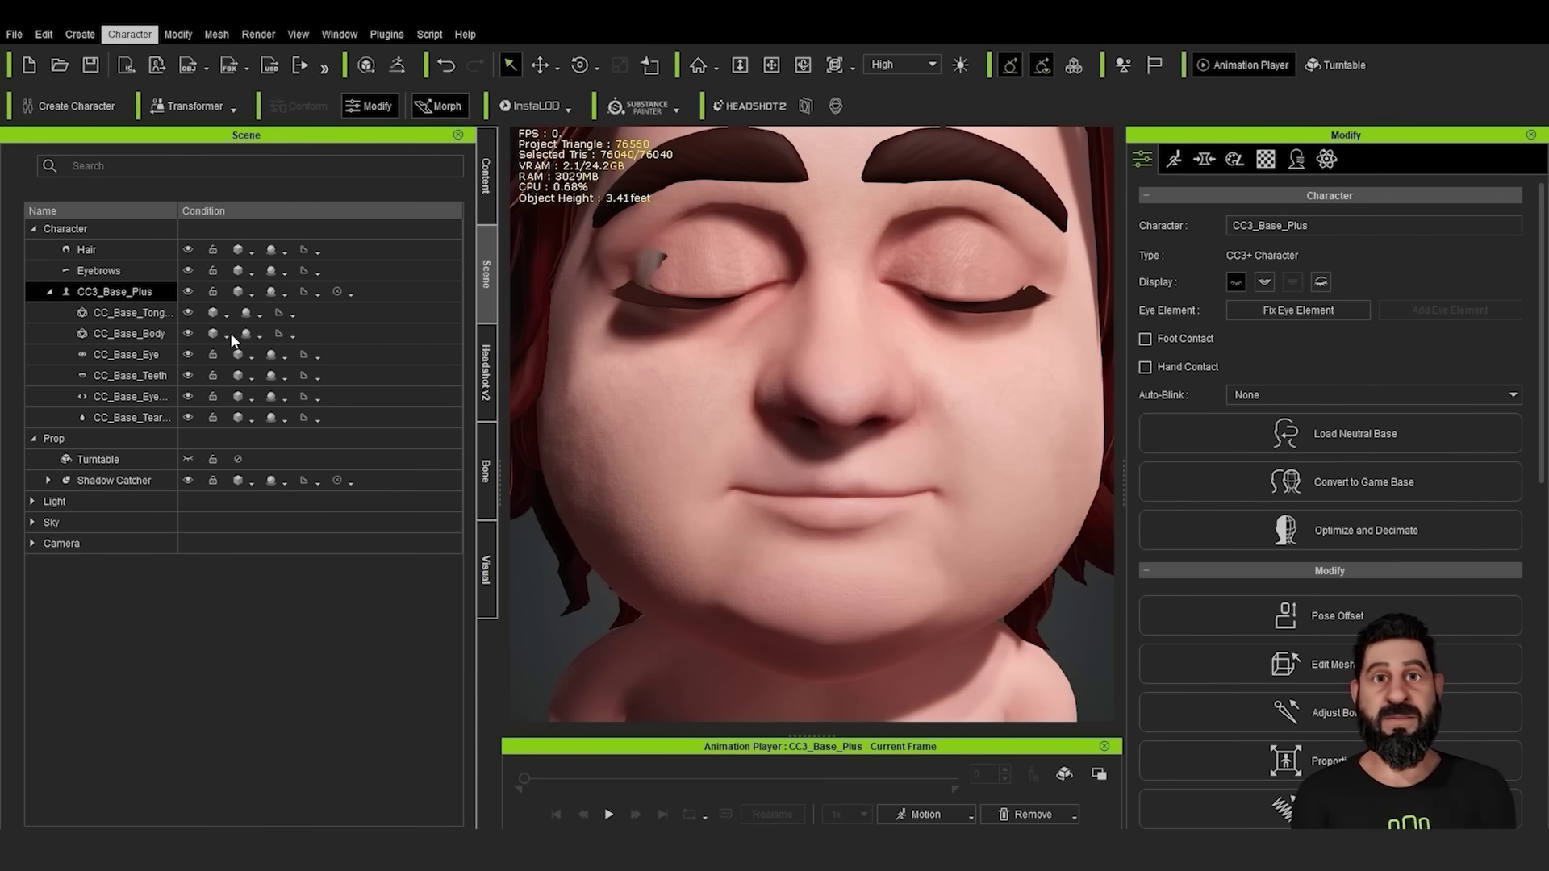
pyautogui.click(1236, 288)
# Delete the eye occlusion and tear line meshes from CC3_Base_Plus
pyautogui.scroll(2, 928, 403)
pyautogui.moveTo(960, 408); pyautogui.dragTo(844, 387, button='right')
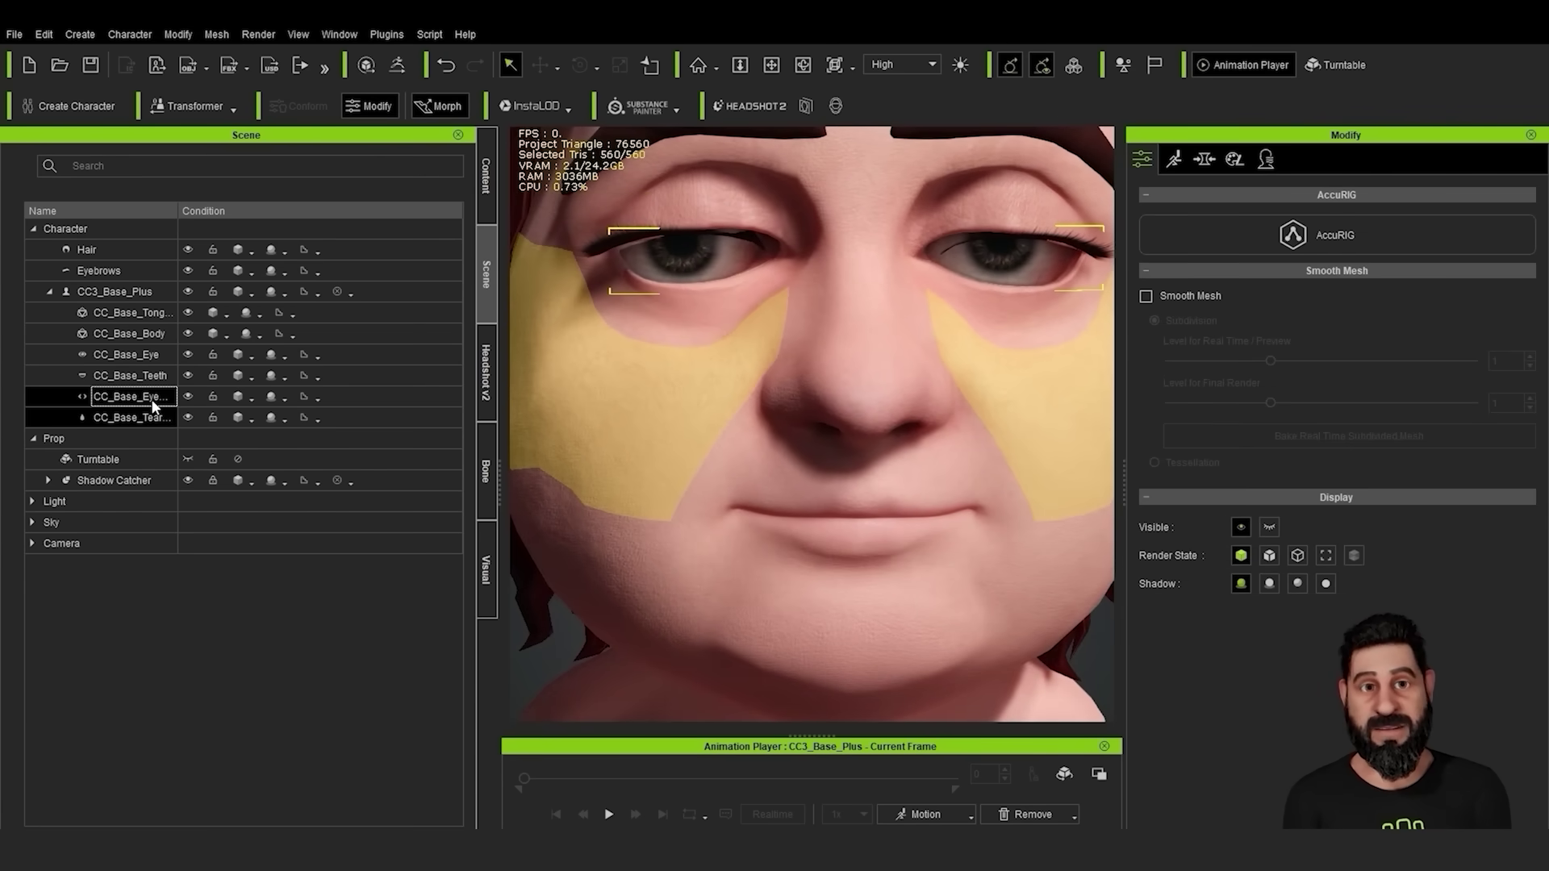
pyautogui.press('Delete')
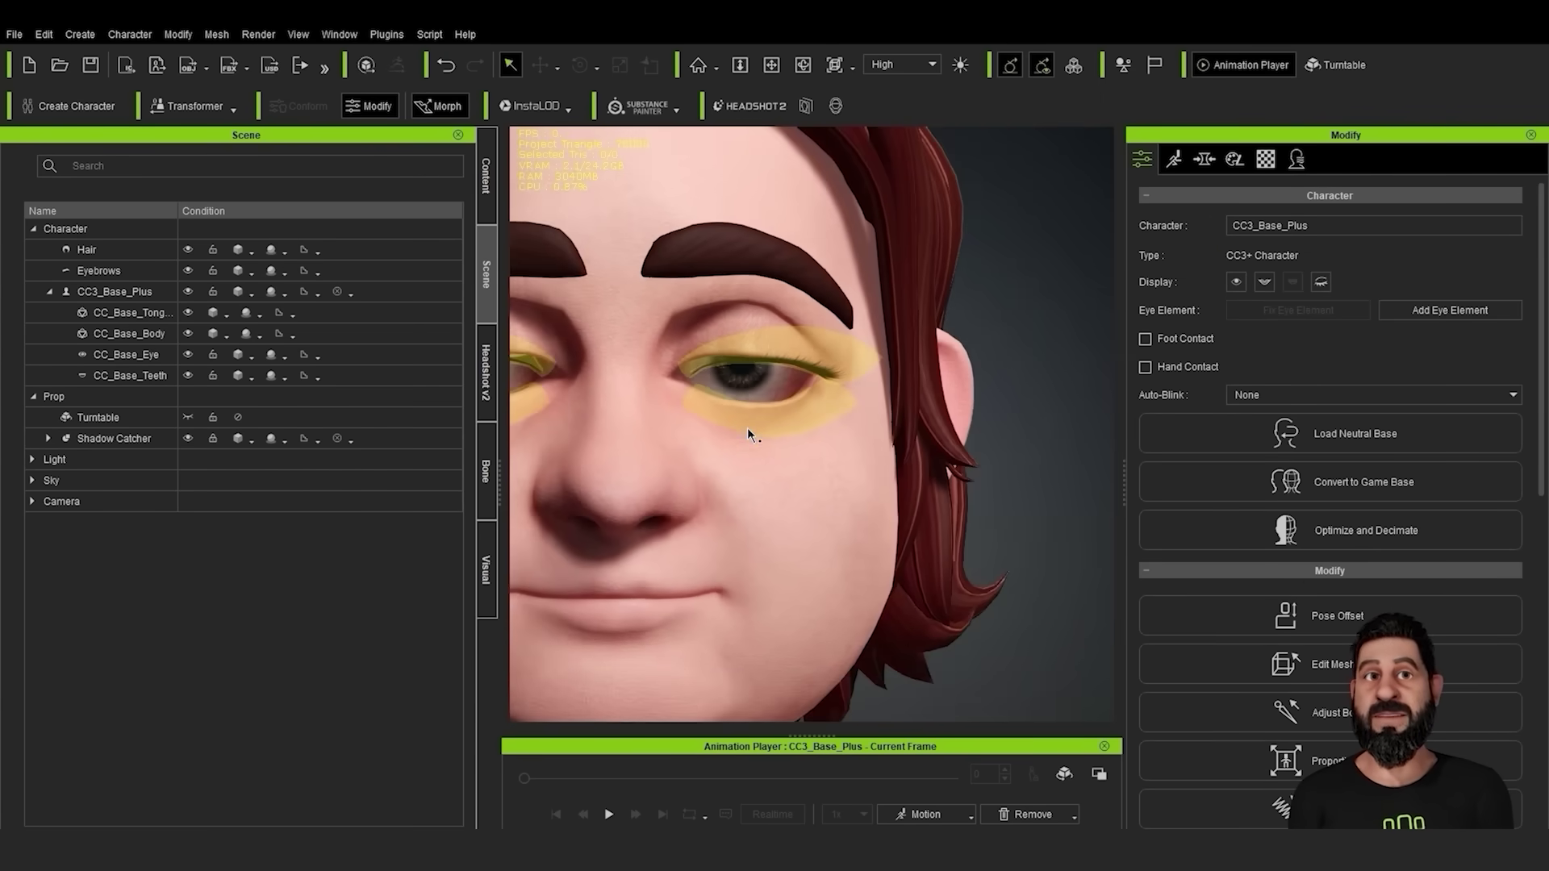
pyautogui.moveTo(743, 435); pyautogui.dragTo(957, 439, button='right')
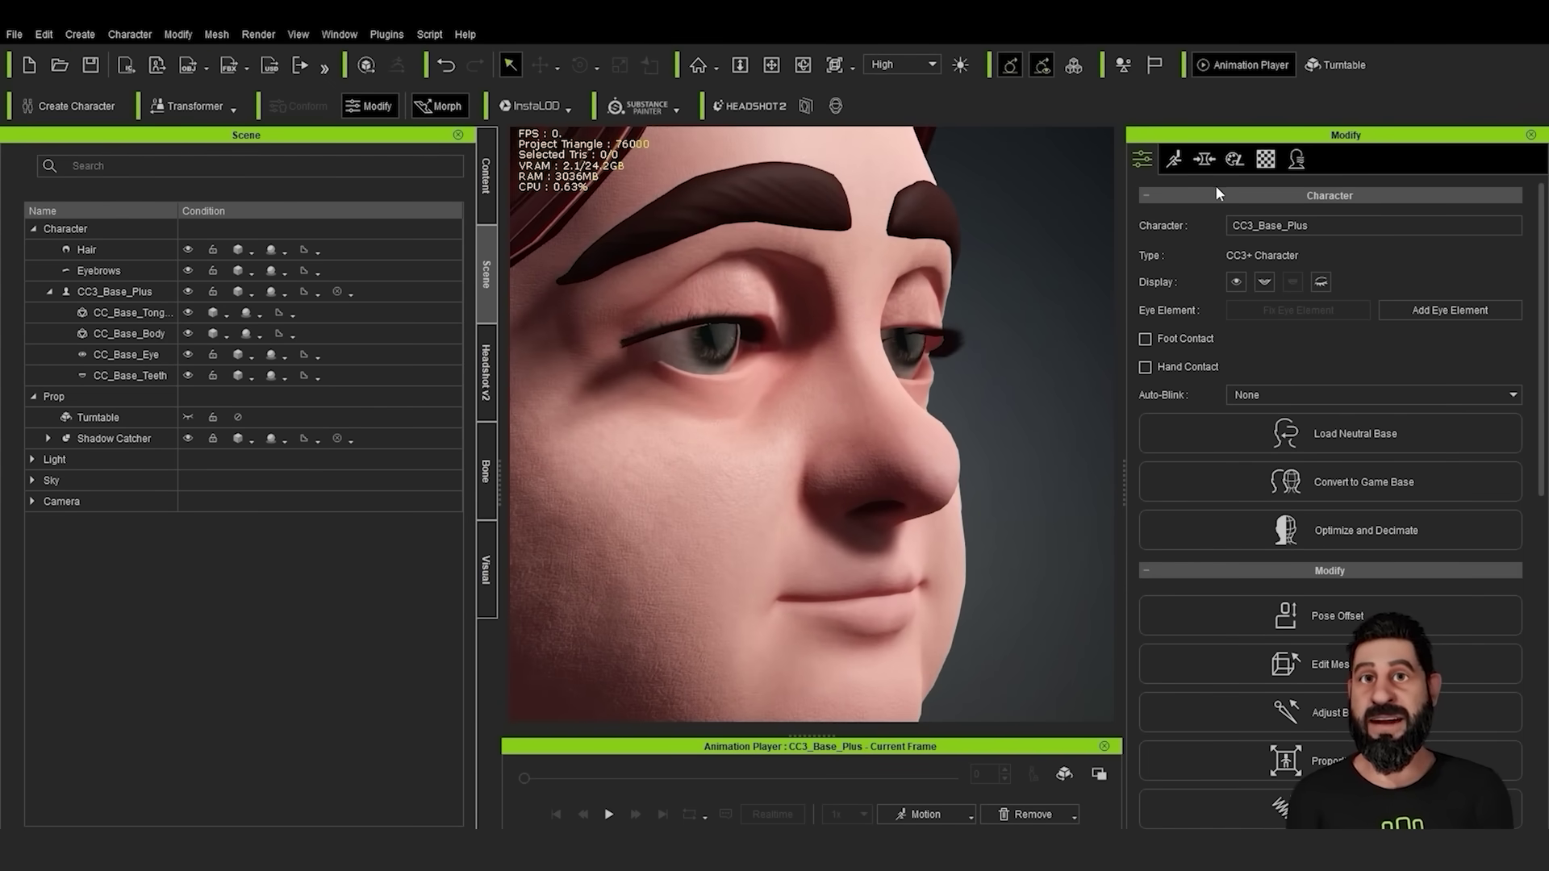
# In the head's eyeball morphs, set Eyeball Depth to -10 and Eyeball Move R to -35 on CC3_Base_Plus
pyautogui.click(1204, 158)
pyautogui.moveTo(996, 438); pyautogui.dragTo(896, 515, button='right')
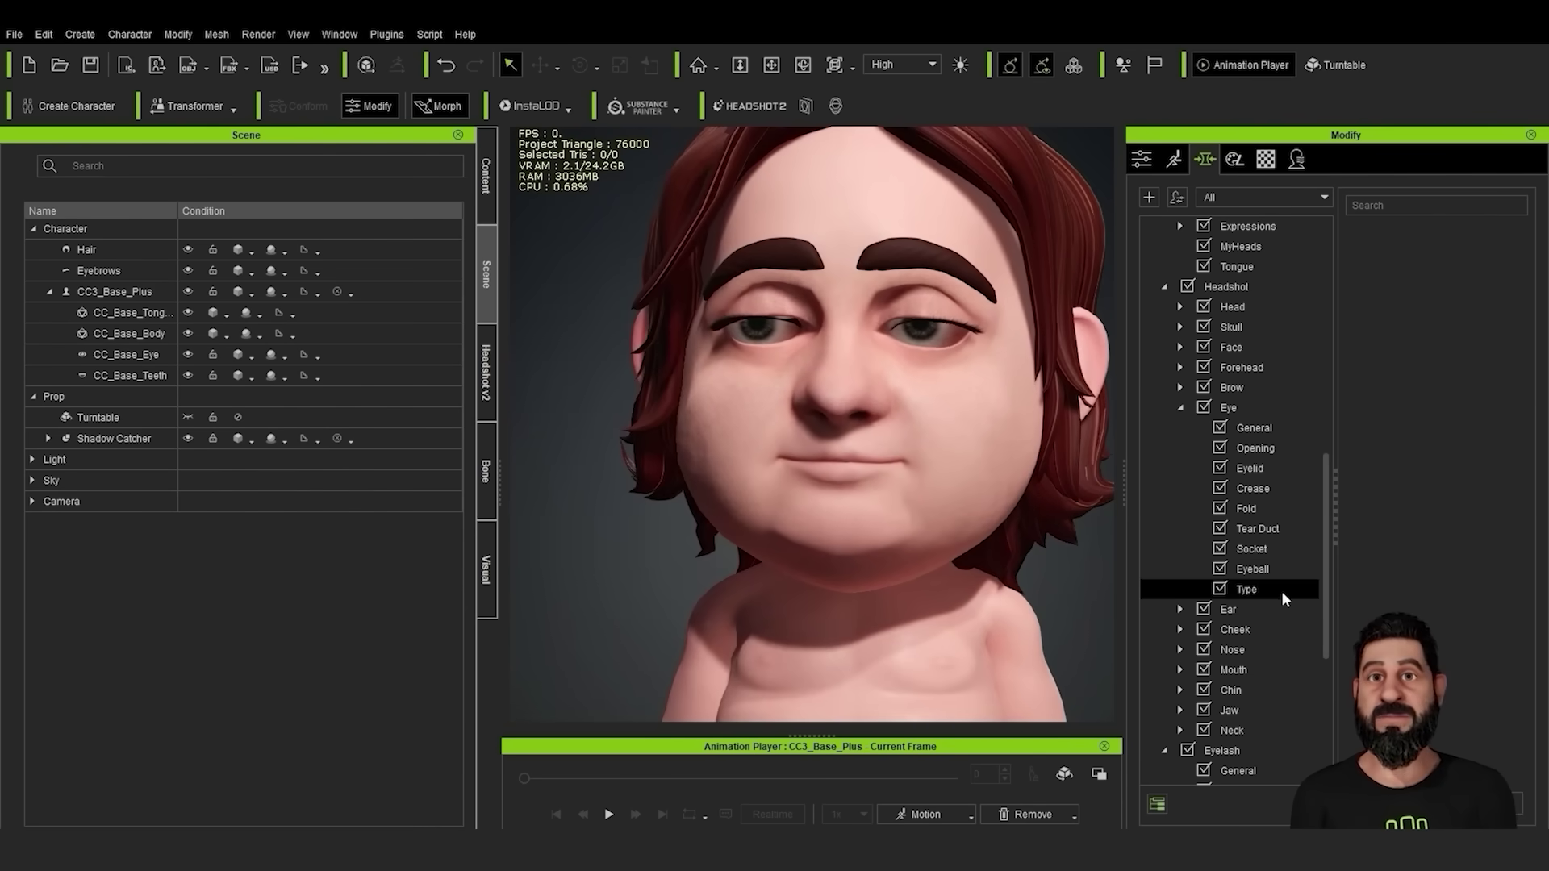
pyautogui.scroll(6, 1281, 591)
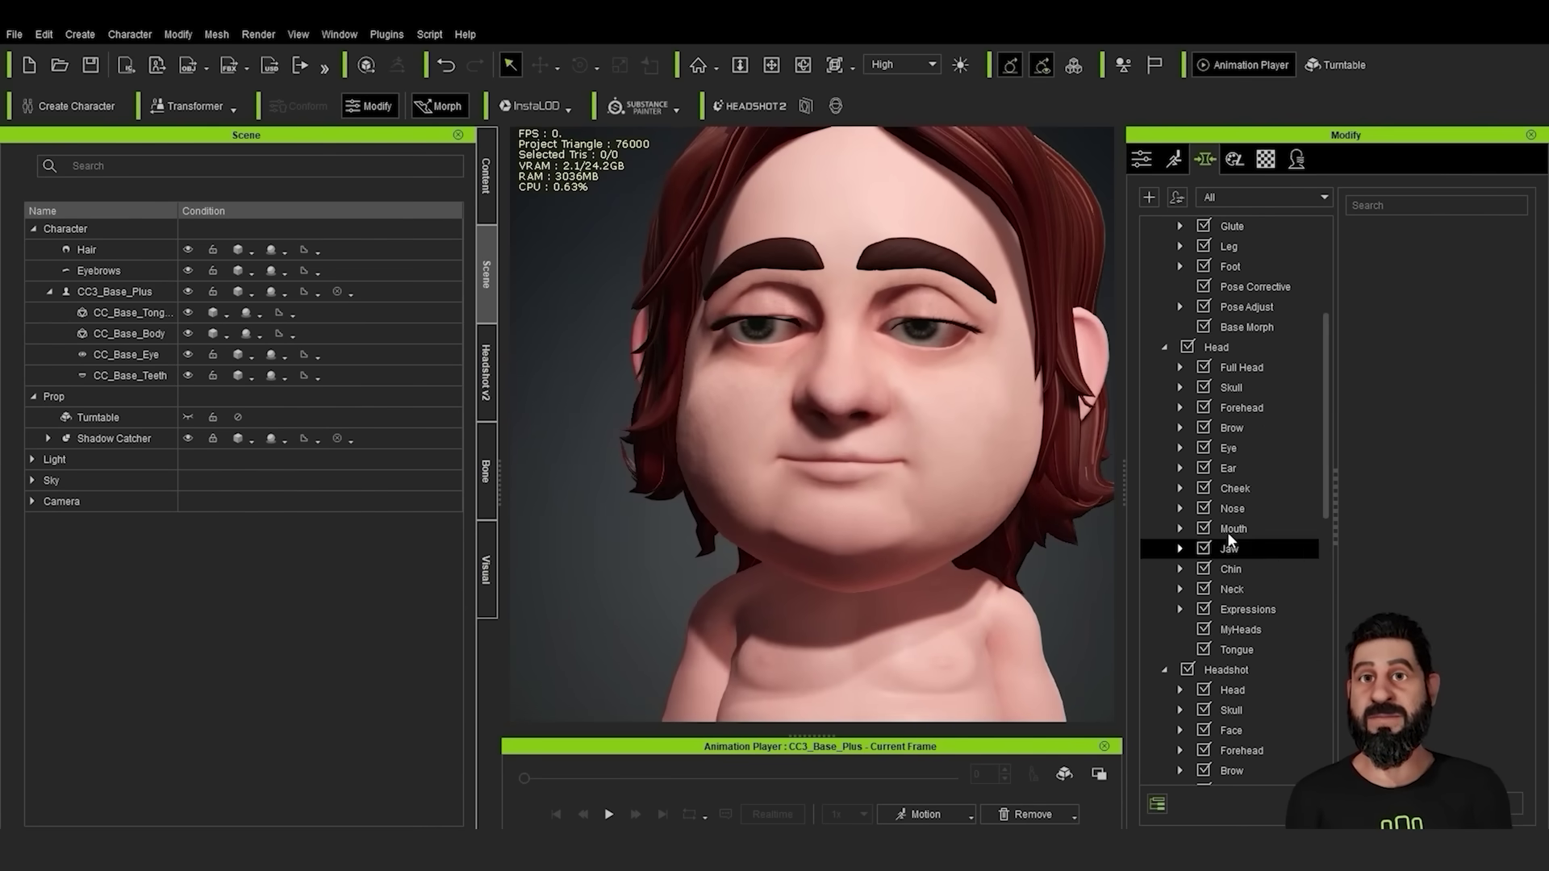
pyautogui.click(1182, 448)
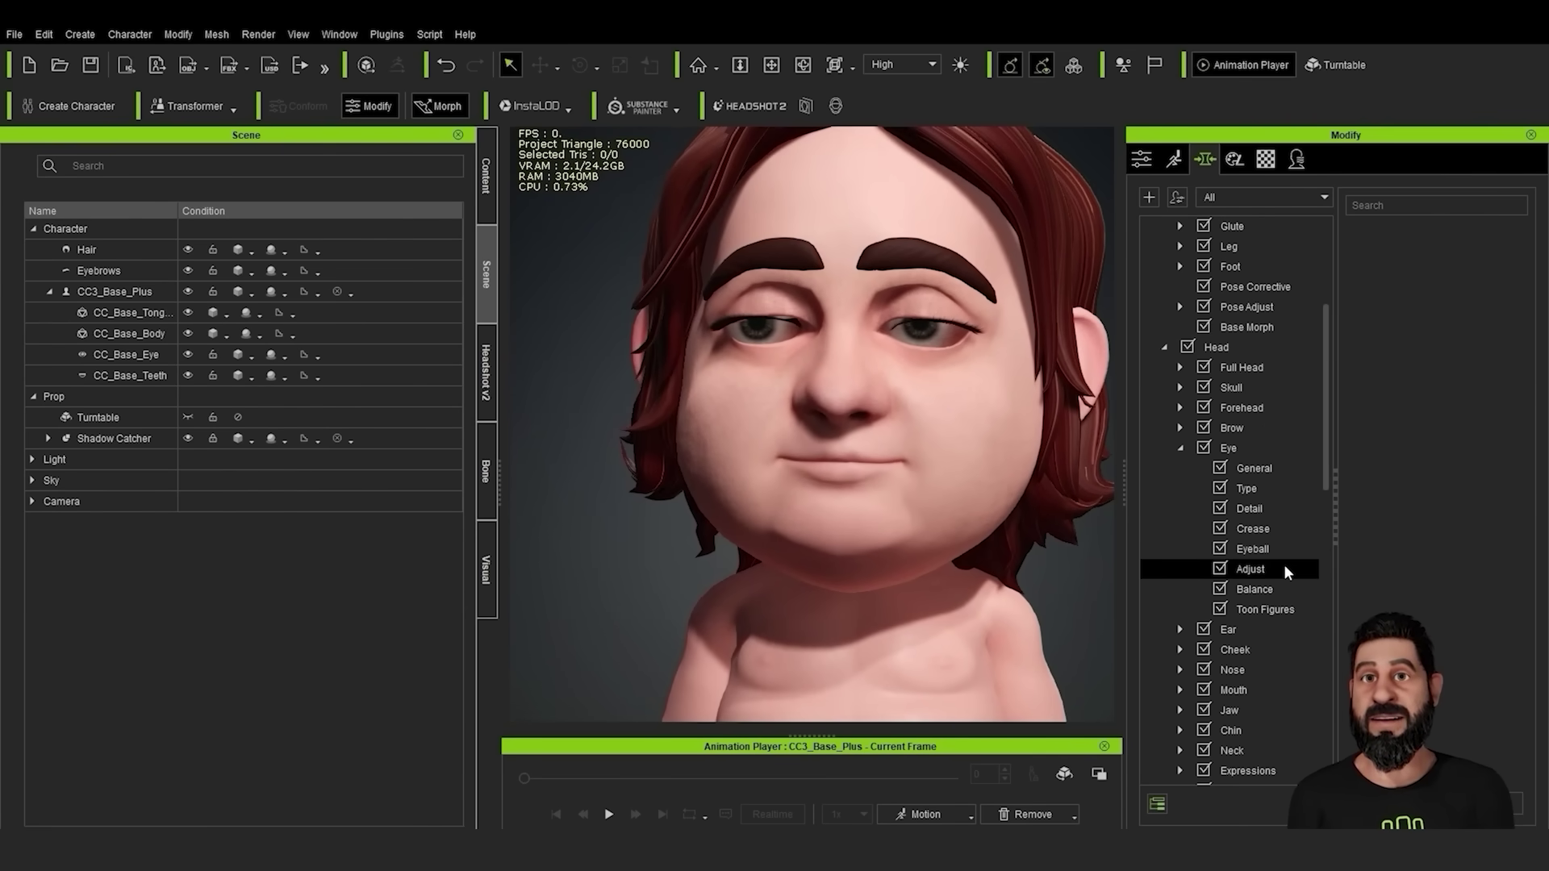
pyautogui.click(1252, 550)
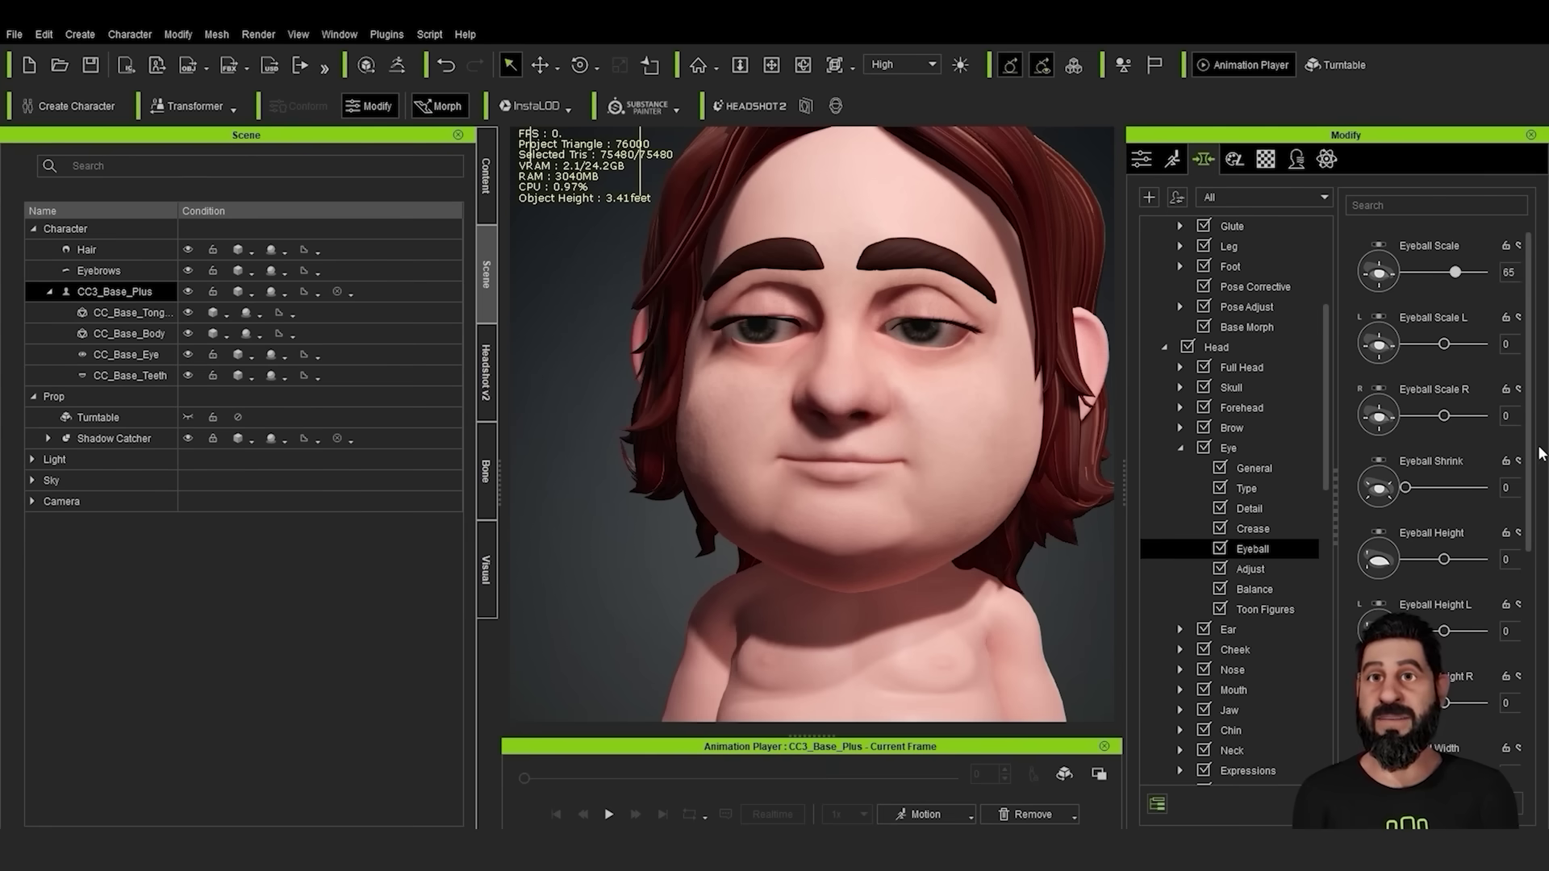
pyautogui.moveTo(1532, 451); pyautogui.dragTo(1526, 621)
pyautogui.scroll(-1, 1523, 645)
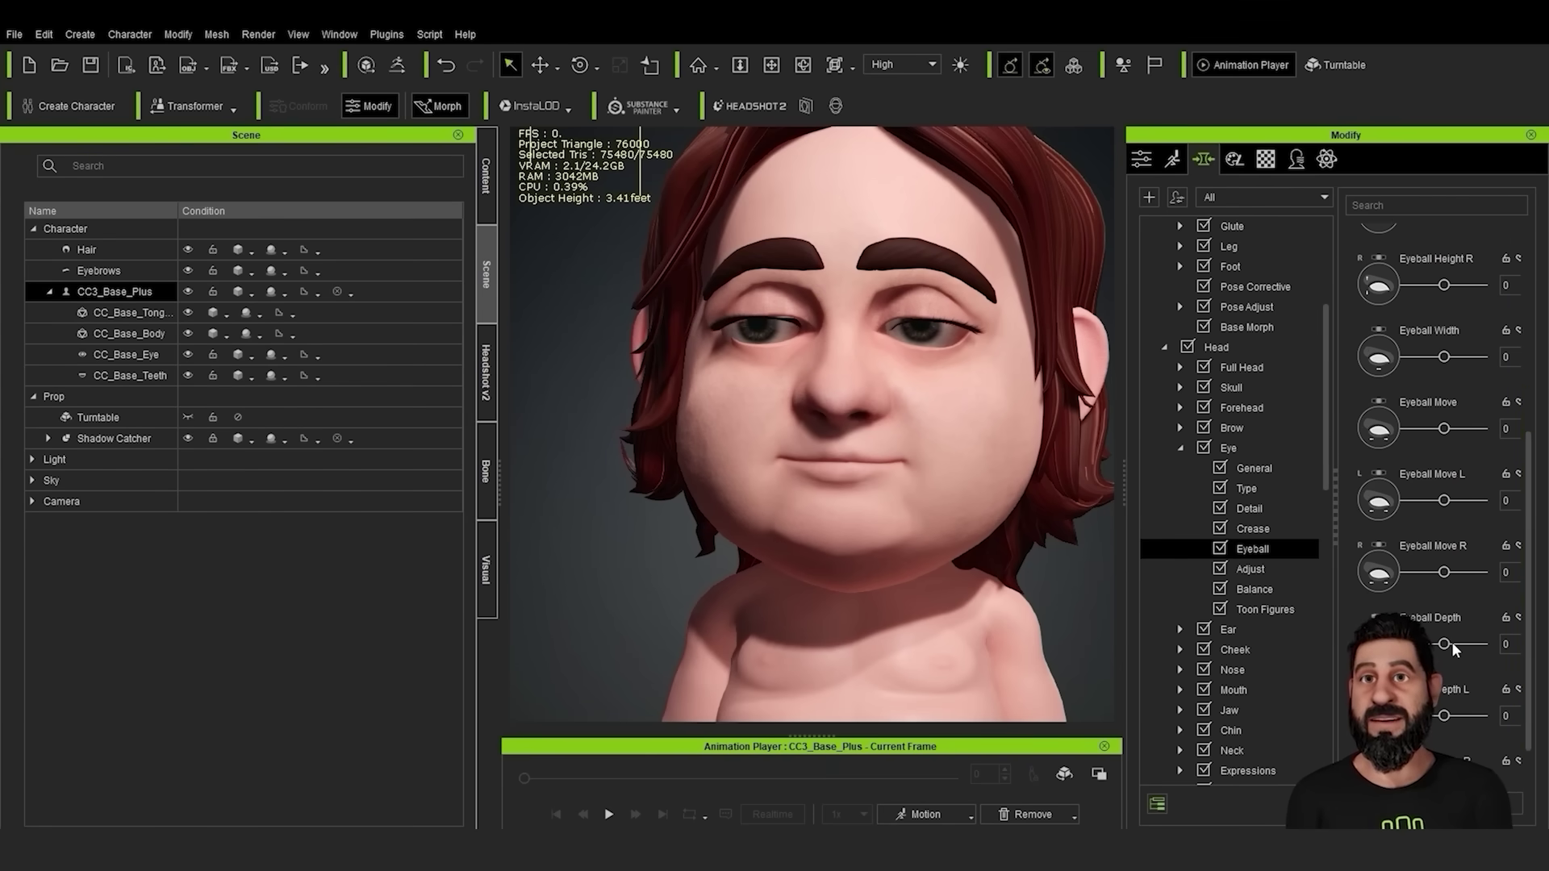
pyautogui.moveTo(1444, 644); pyautogui.dragTo(1432, 646)
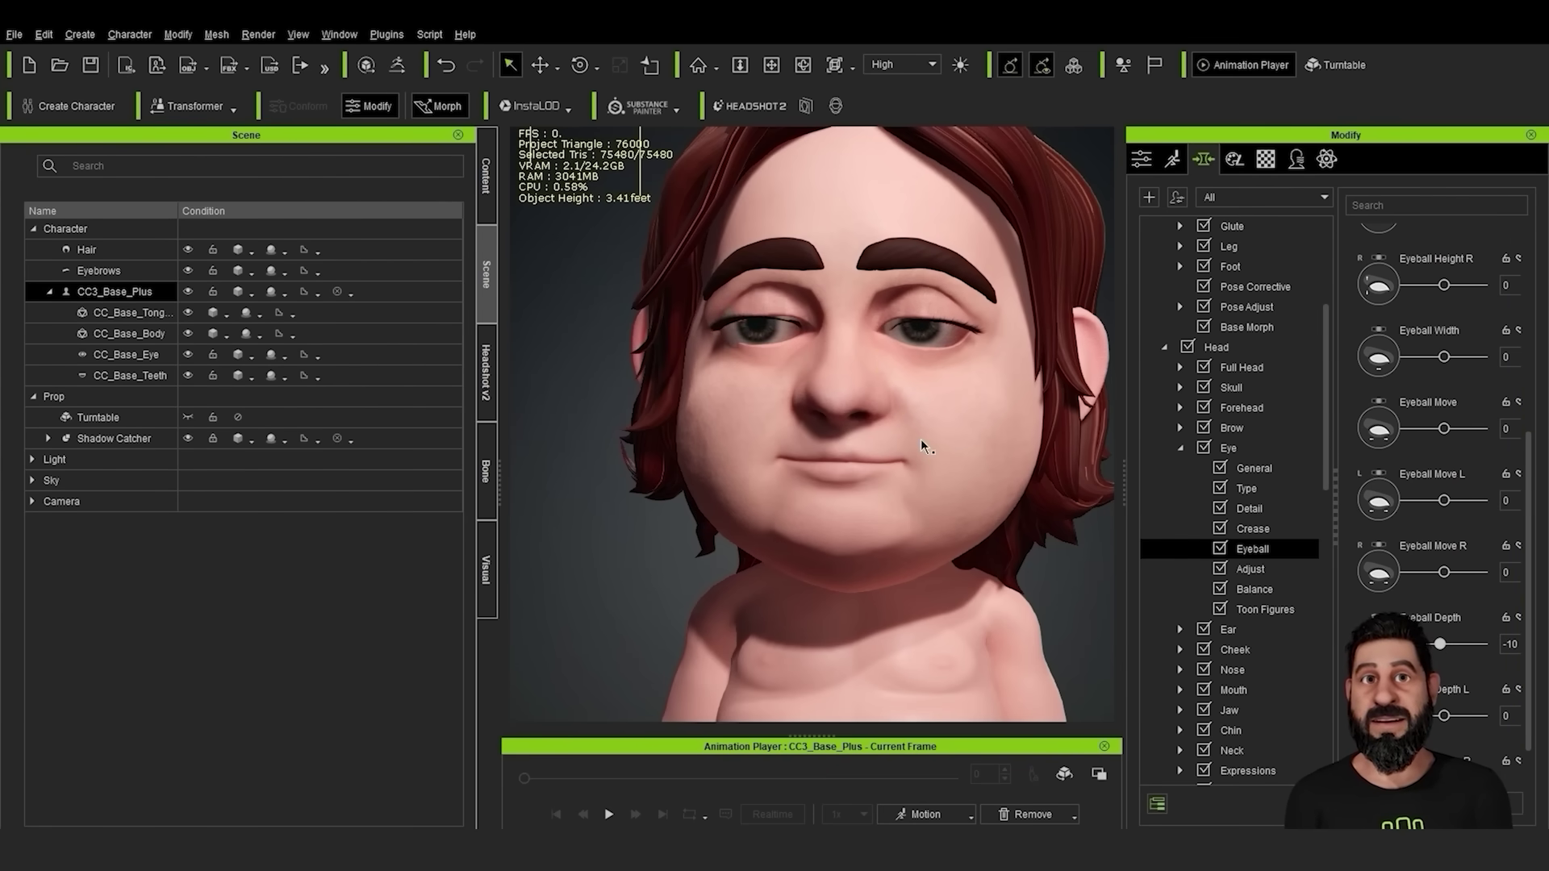
pyautogui.scroll(3, 959, 466)
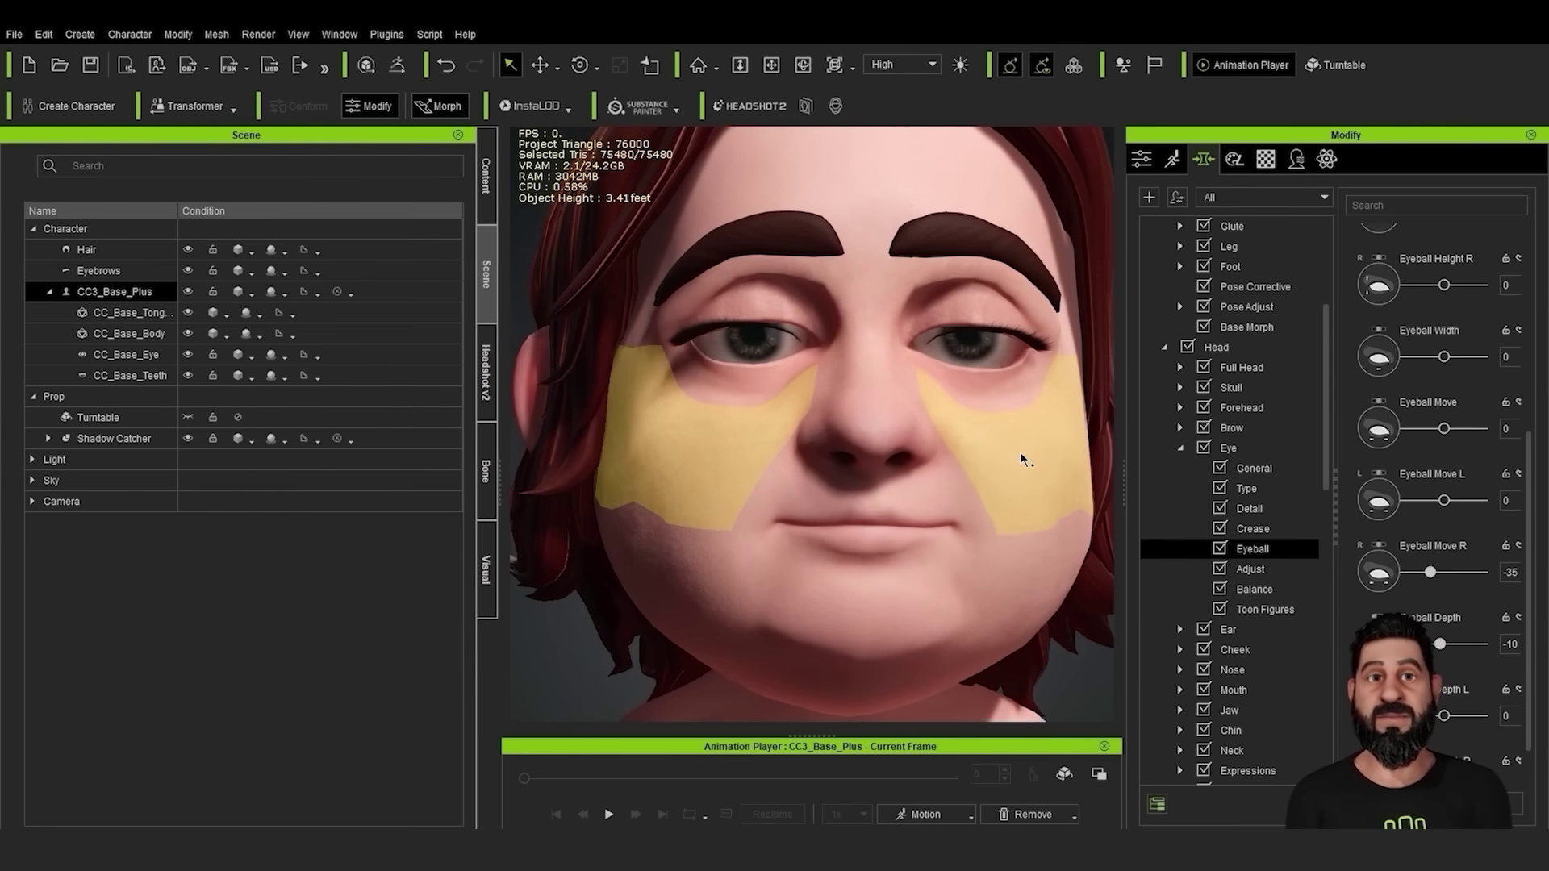
pyautogui.keyDown('alt'); pyautogui.moveTo(1019, 456); pyautogui.dragTo(979, 457); pyautogui.keyUp('alt')
pyautogui.click(906, 650)
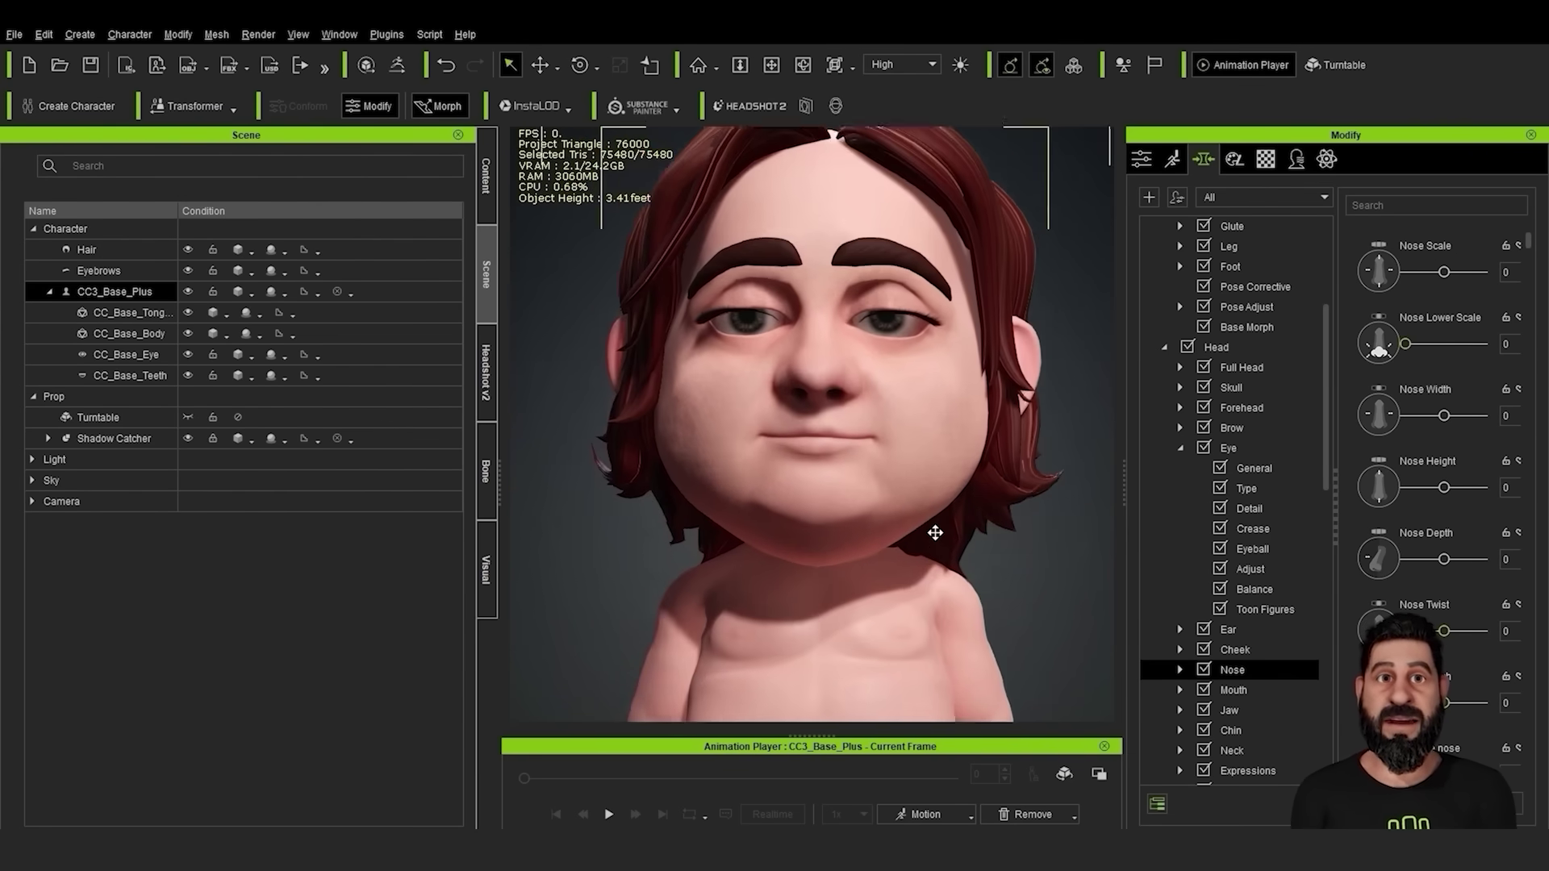
pyautogui.moveTo(933, 532); pyautogui.dragTo(929, 508, button='middle')
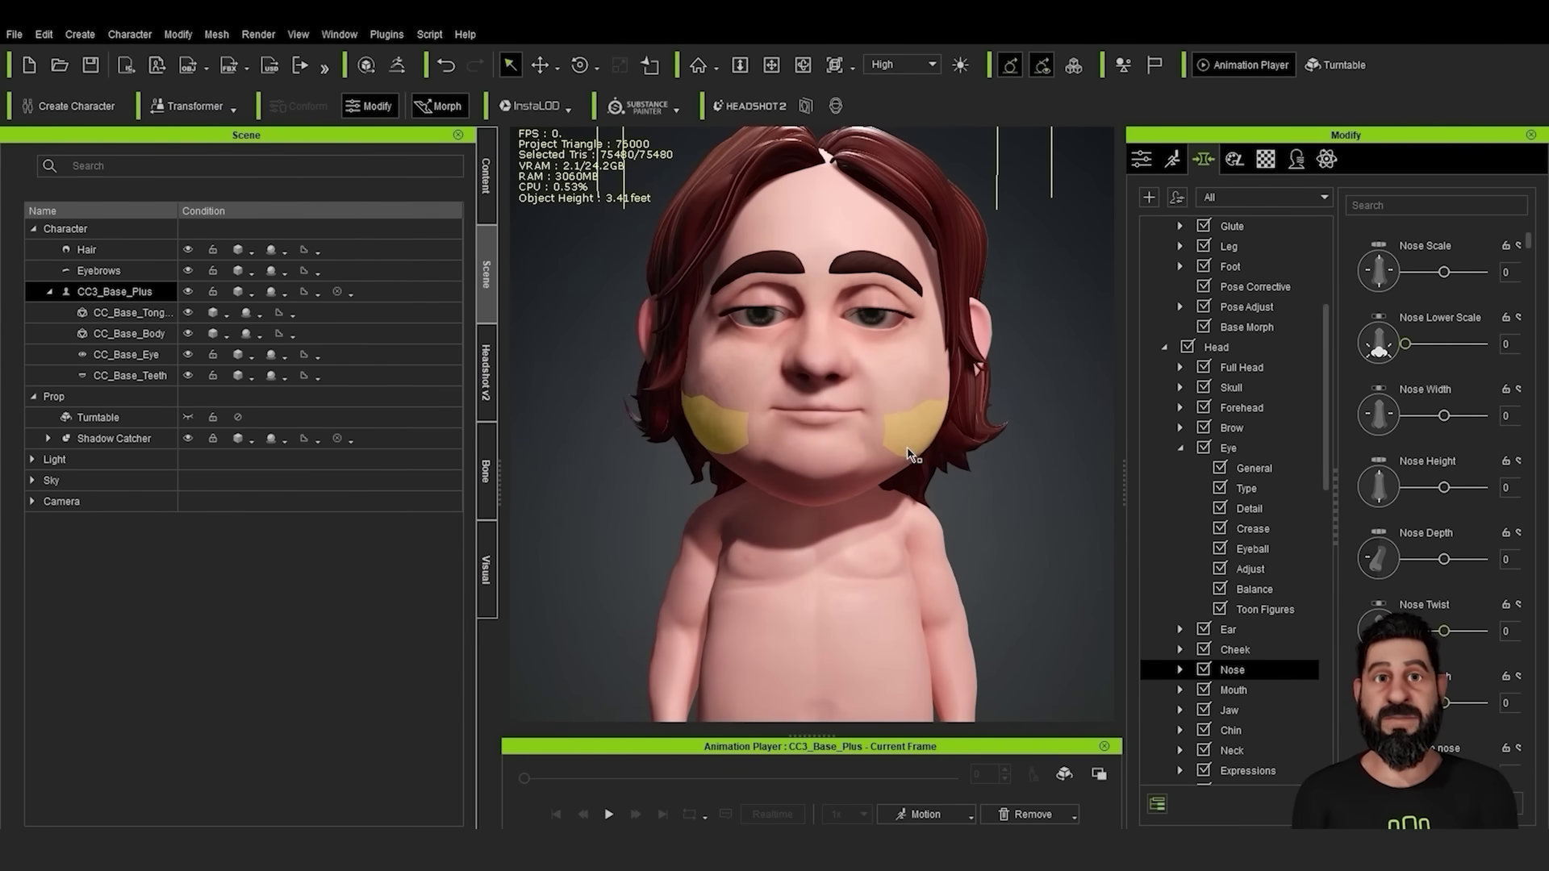
pyautogui.scroll(2, 904, 363)
pyautogui.click(920, 277)
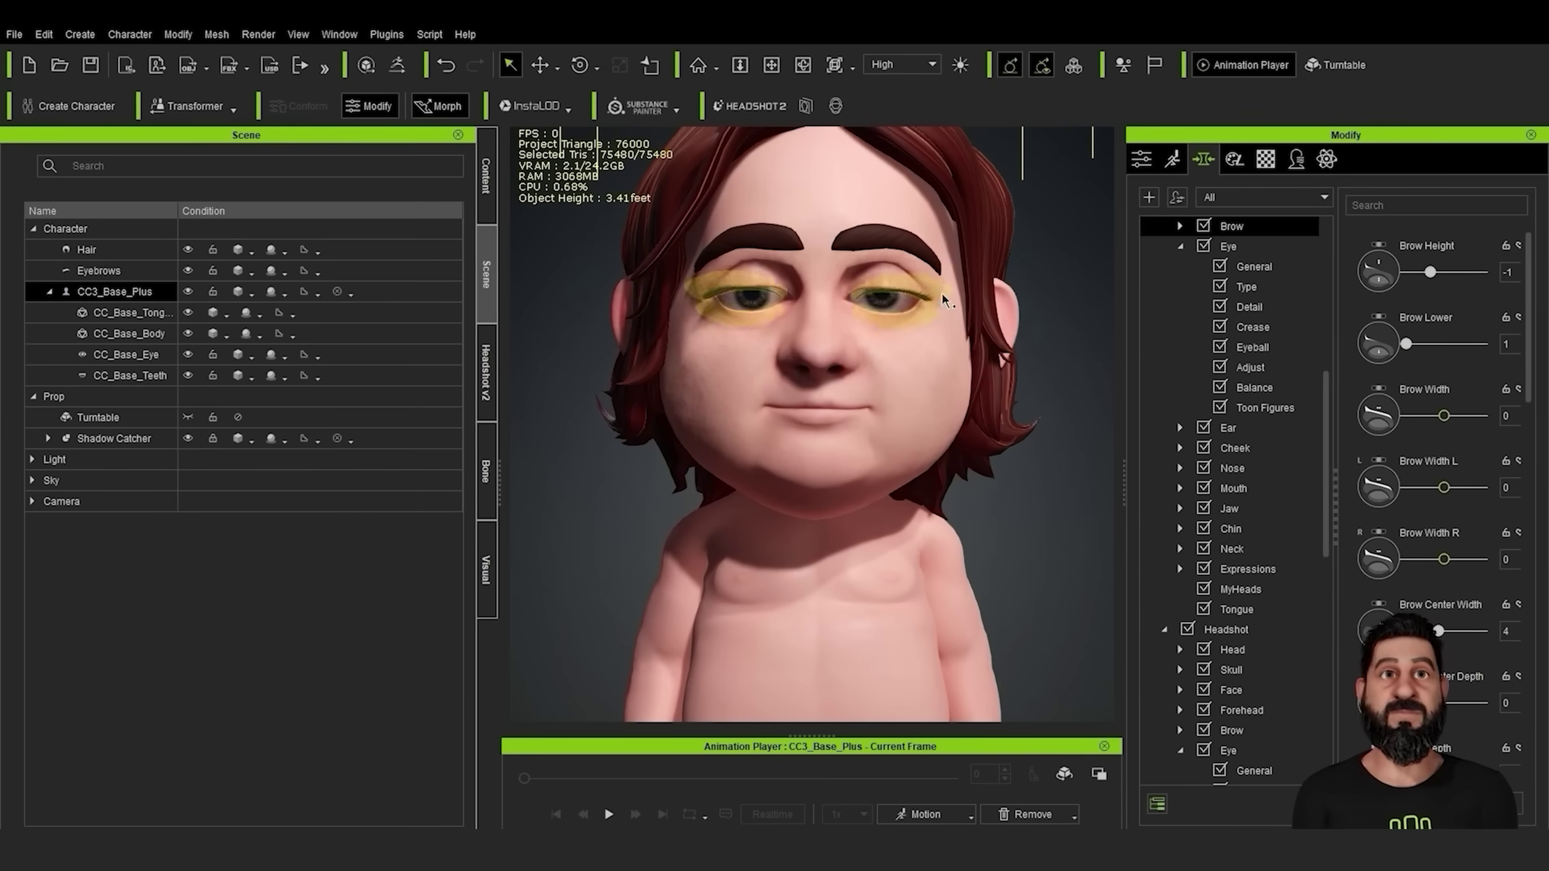
# Recolour the Hair's base color texture to golden blonde with Brightness 16, Hue 8 and a Yellow-Blue balance of -60
pyautogui.click(994, 282)
pyautogui.click(1265, 160)
pyautogui.scroll(5, 1414, 577)
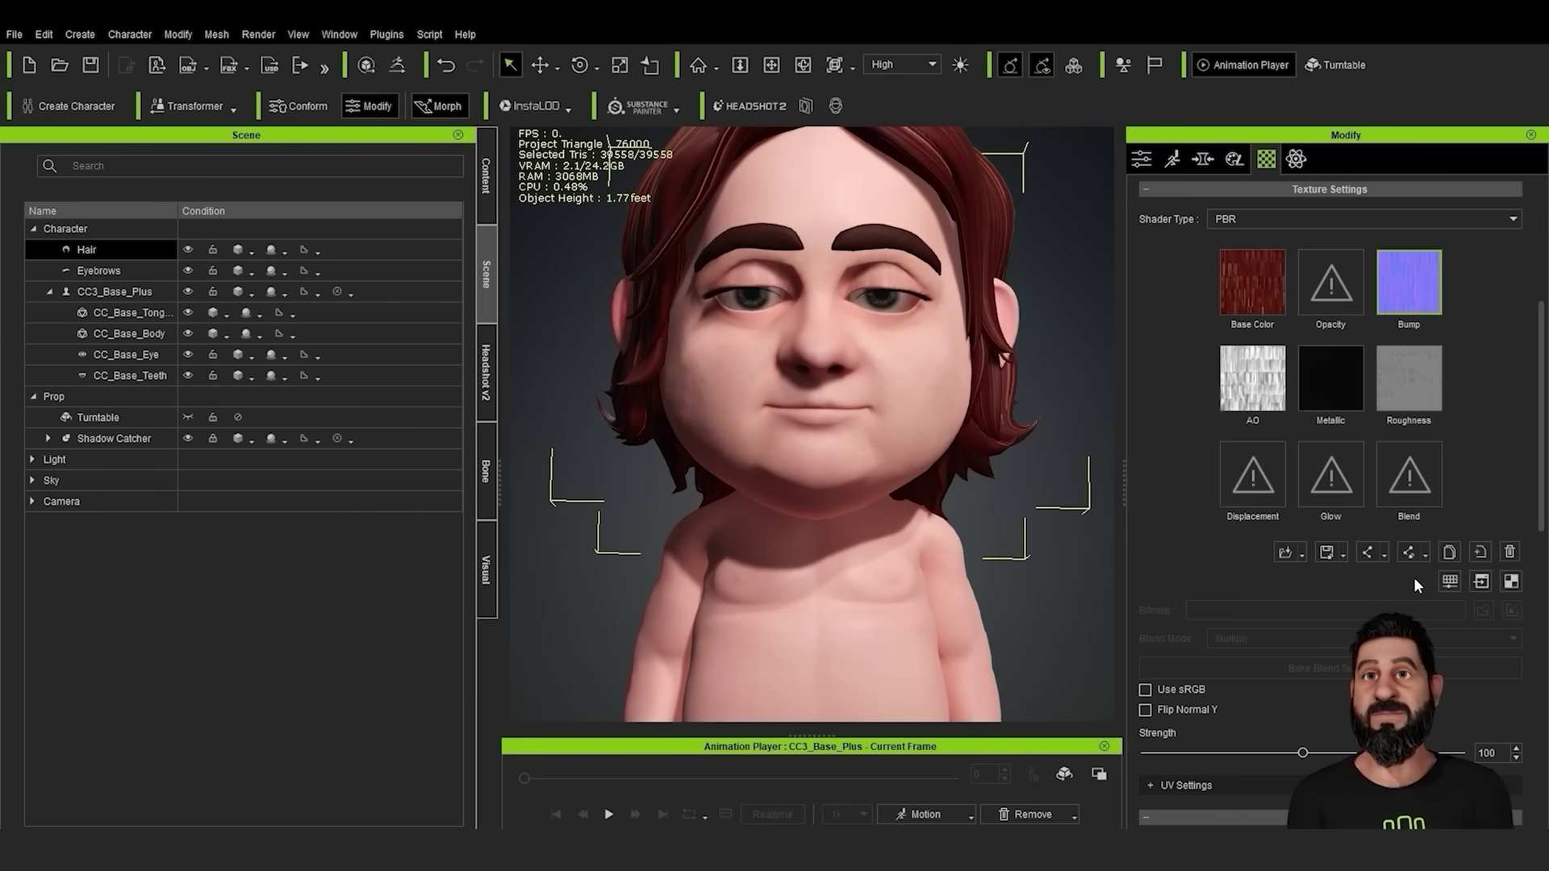
pyautogui.scroll(-4, 1437, 662)
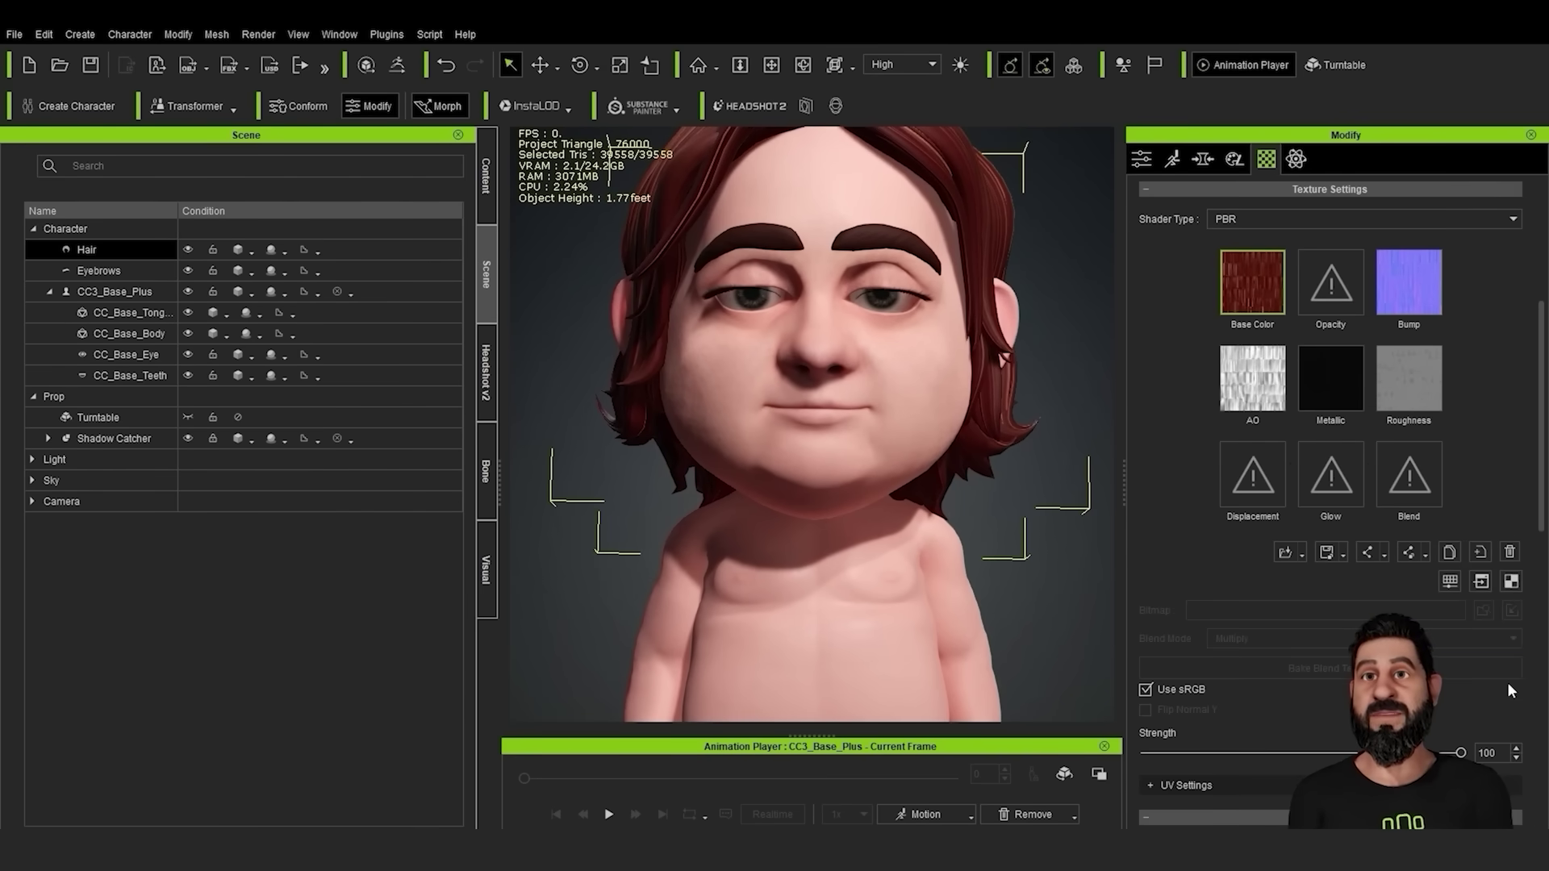
pyautogui.click(1450, 581)
pyautogui.moveTo(787, 153); pyautogui.dragTo(1207, 181)
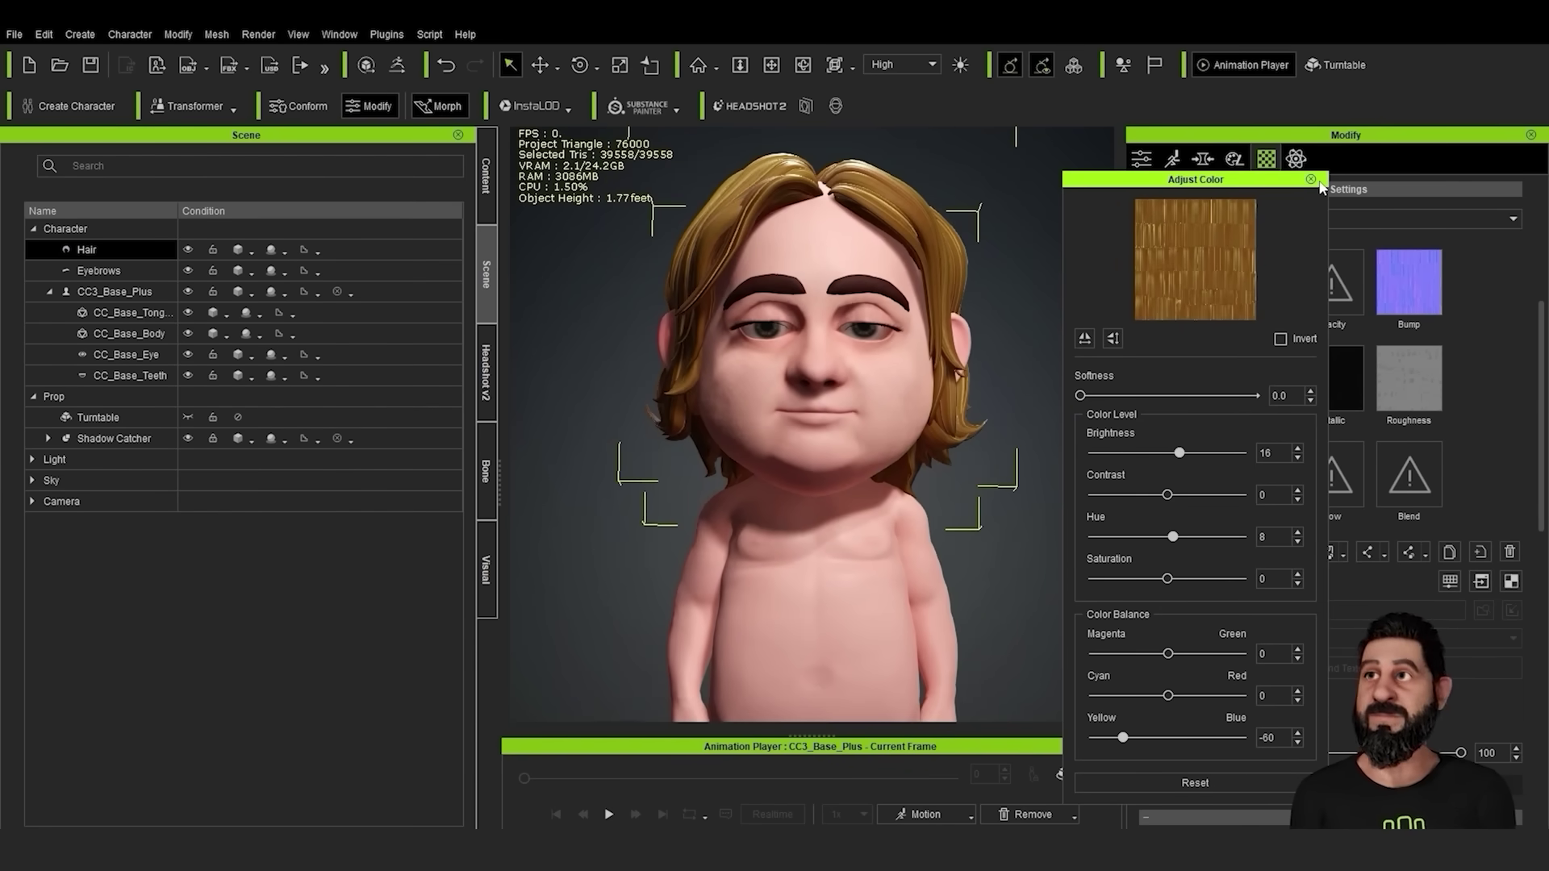
pyautogui.click(1310, 179)
# Lighten the Eyebrows' base color texture to brown with Brightness 8, Hue 11 and Saturation 31
pyautogui.scroll(4, 1279, 188)
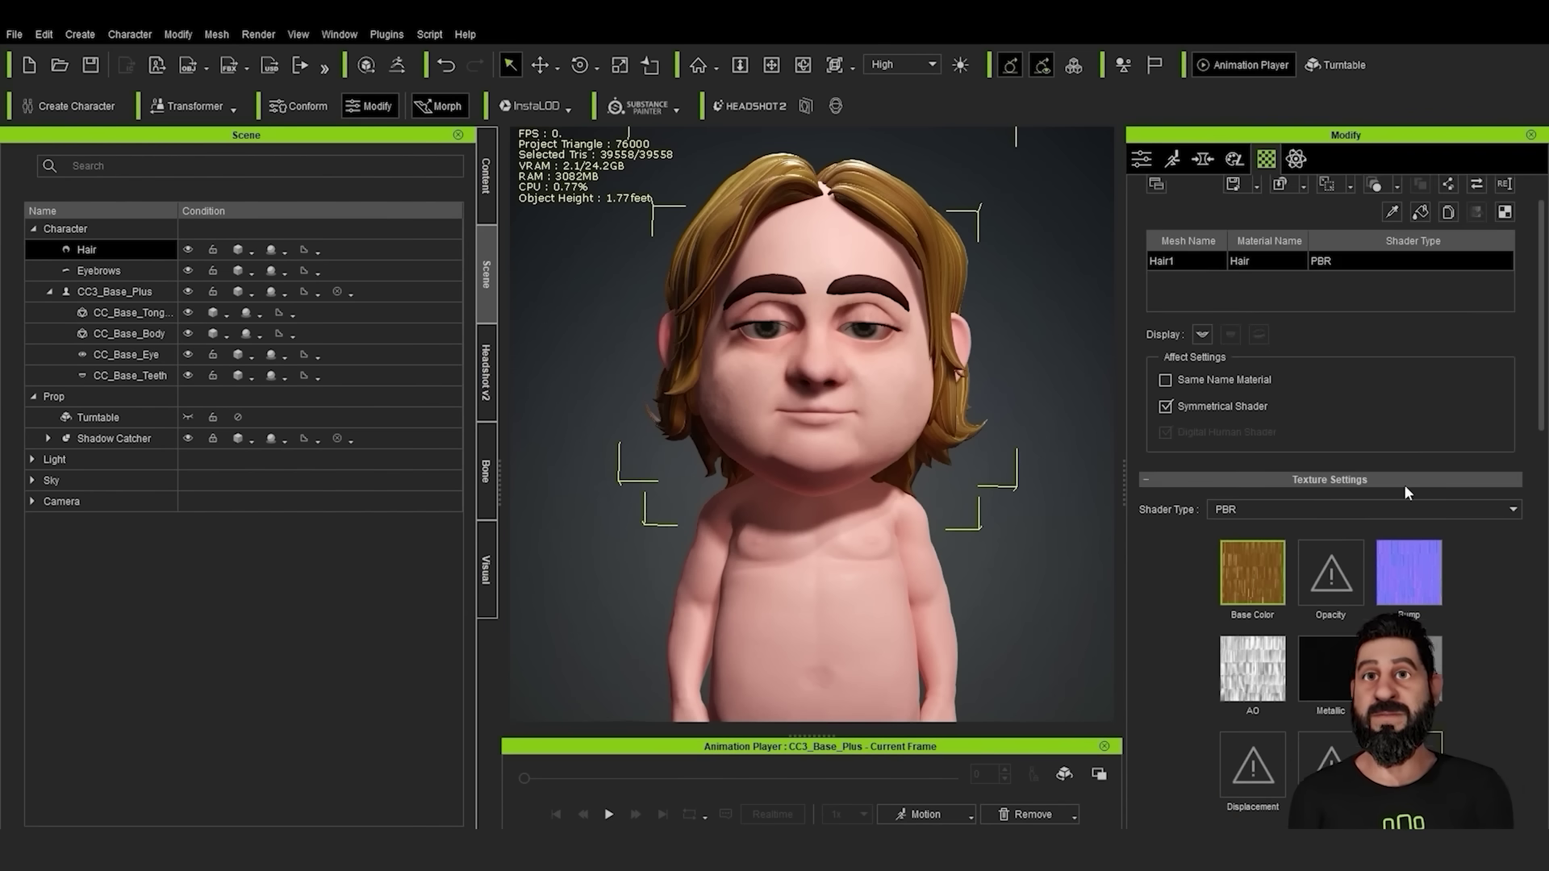
pyautogui.click(871, 282)
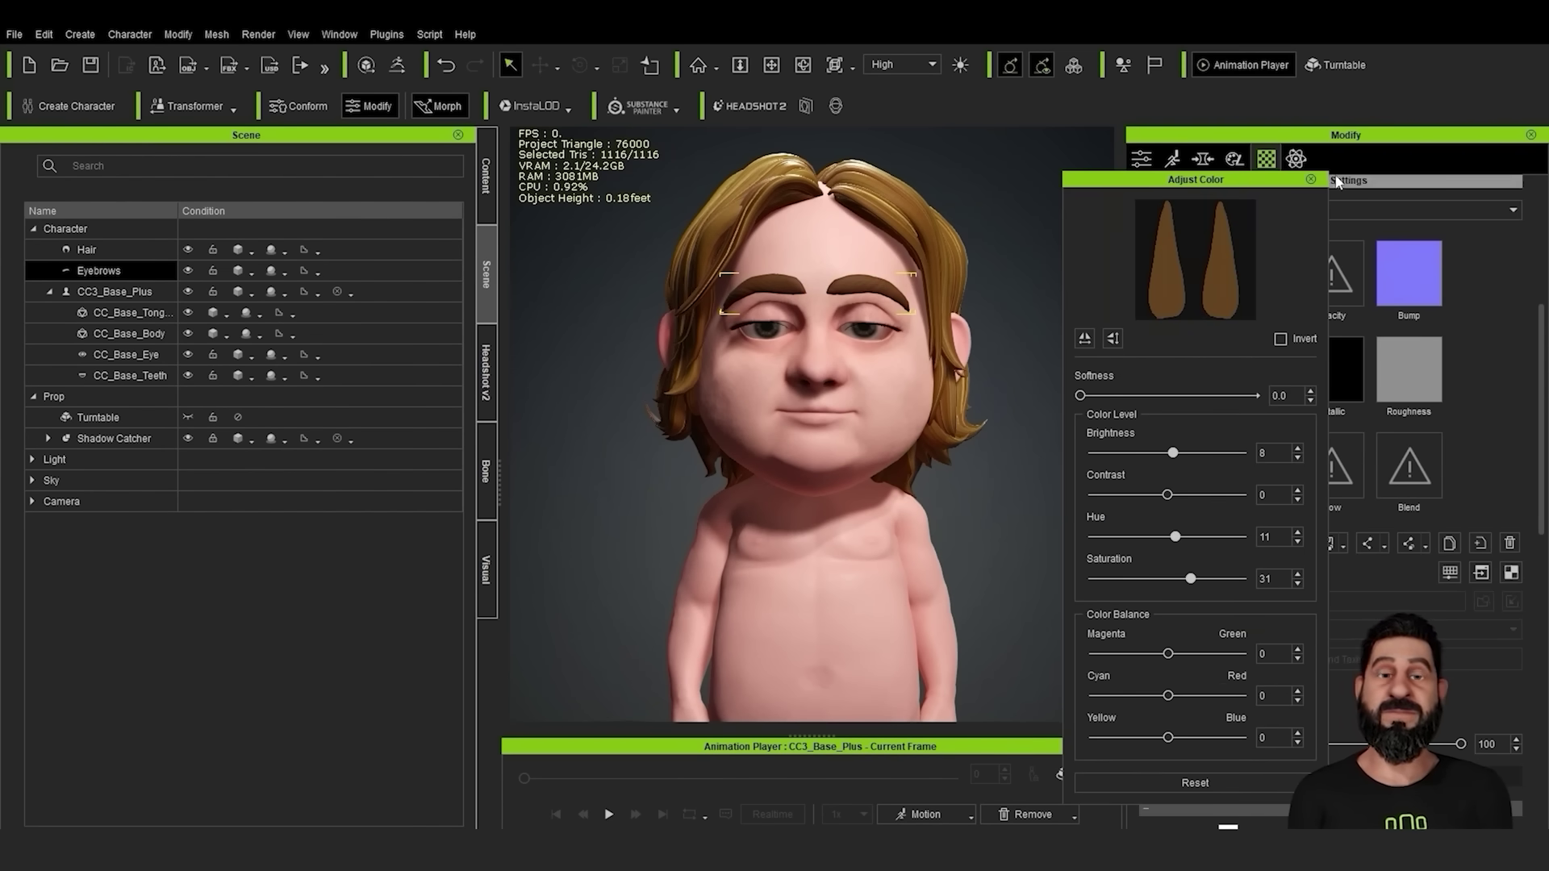
pyautogui.click(1310, 179)
# Try the Eyes_10 preset on CC_Base_Eye and settle on Eyes_12, replacing only the material
pyautogui.scroll(4, 938, 398)
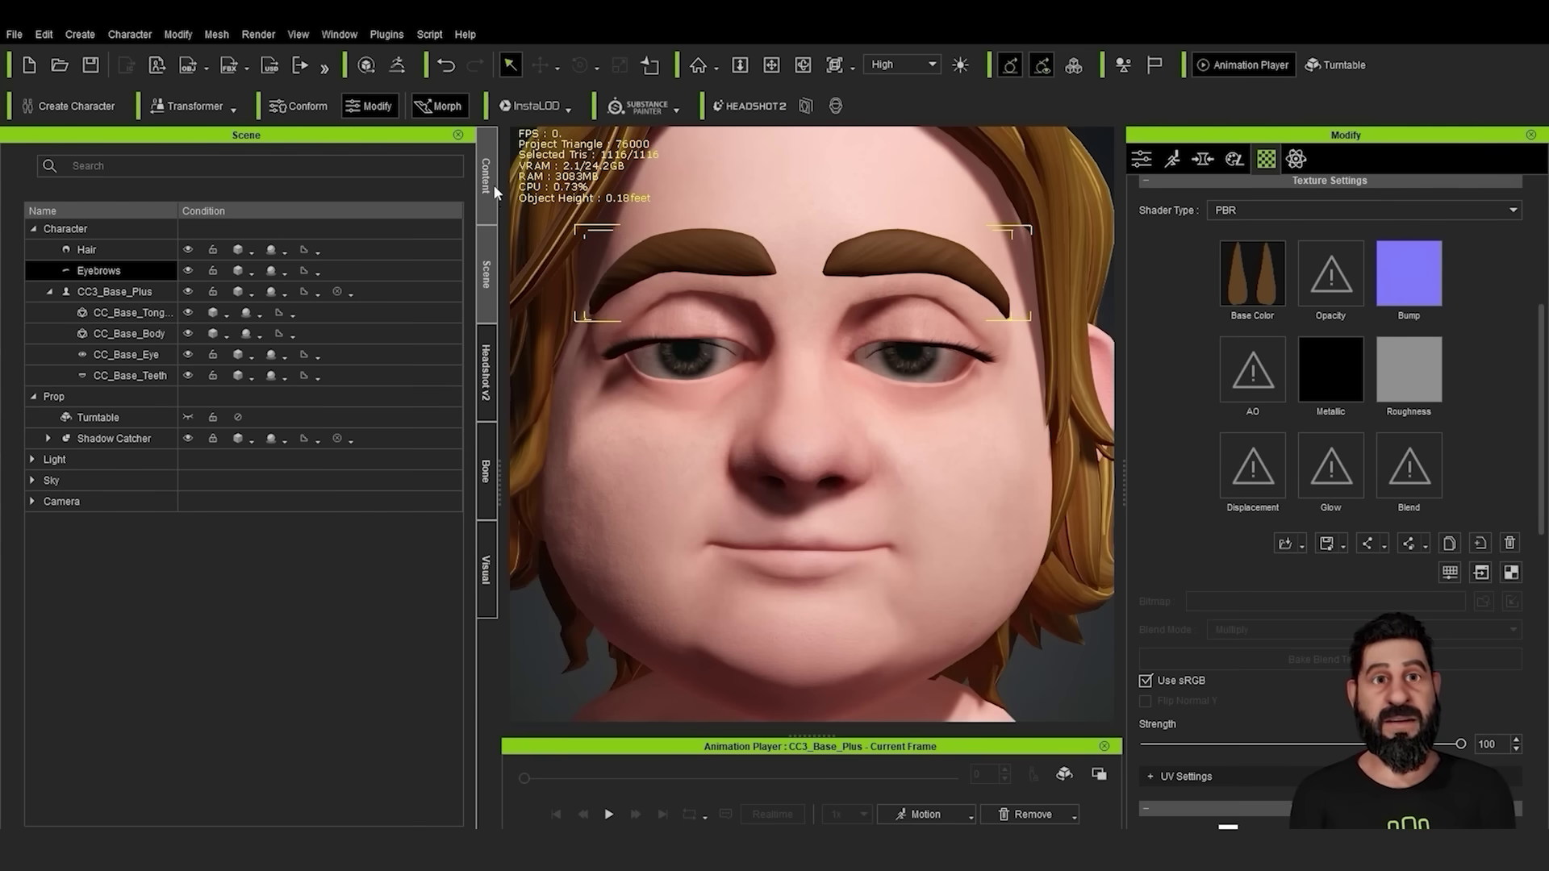
pyautogui.click(139, 355)
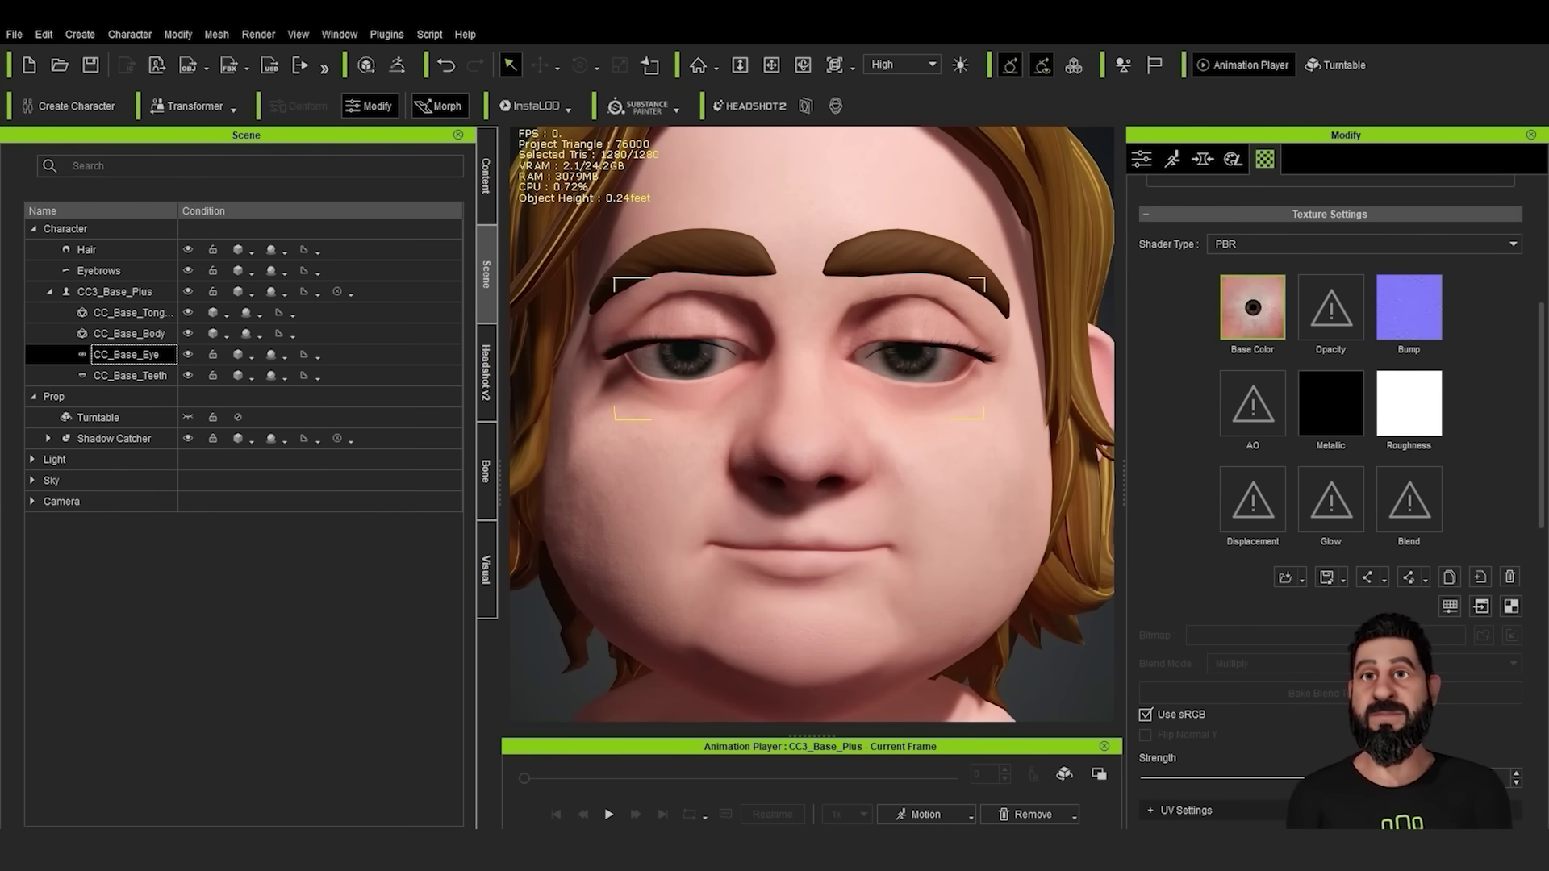
pyautogui.scroll(5, 1542, 448)
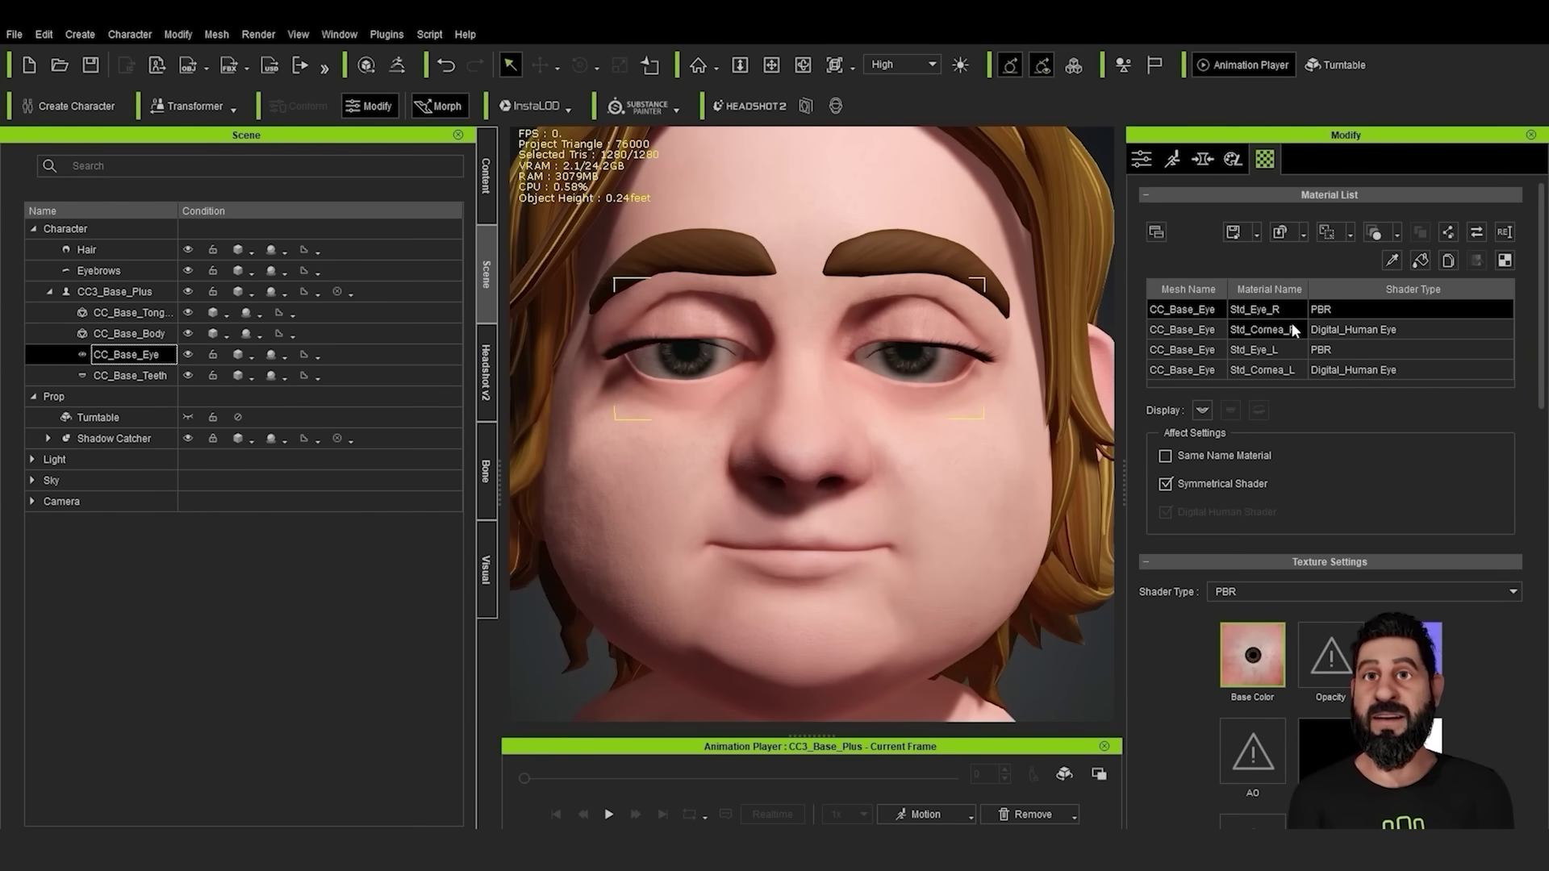
pyautogui.click(1291, 324)
pyautogui.click(486, 177)
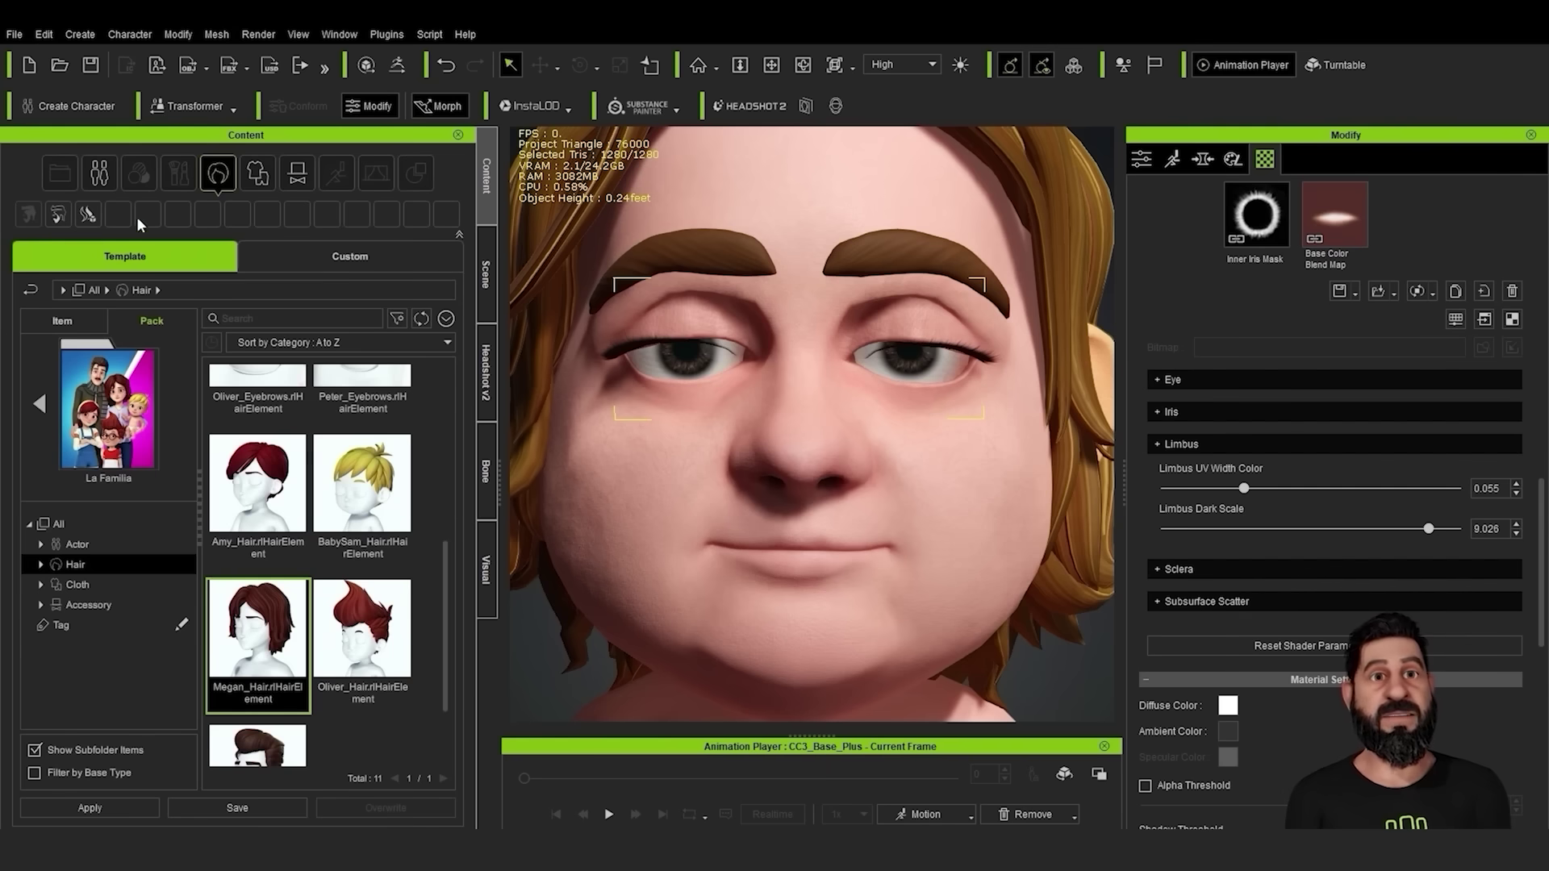
pyautogui.click(104, 177)
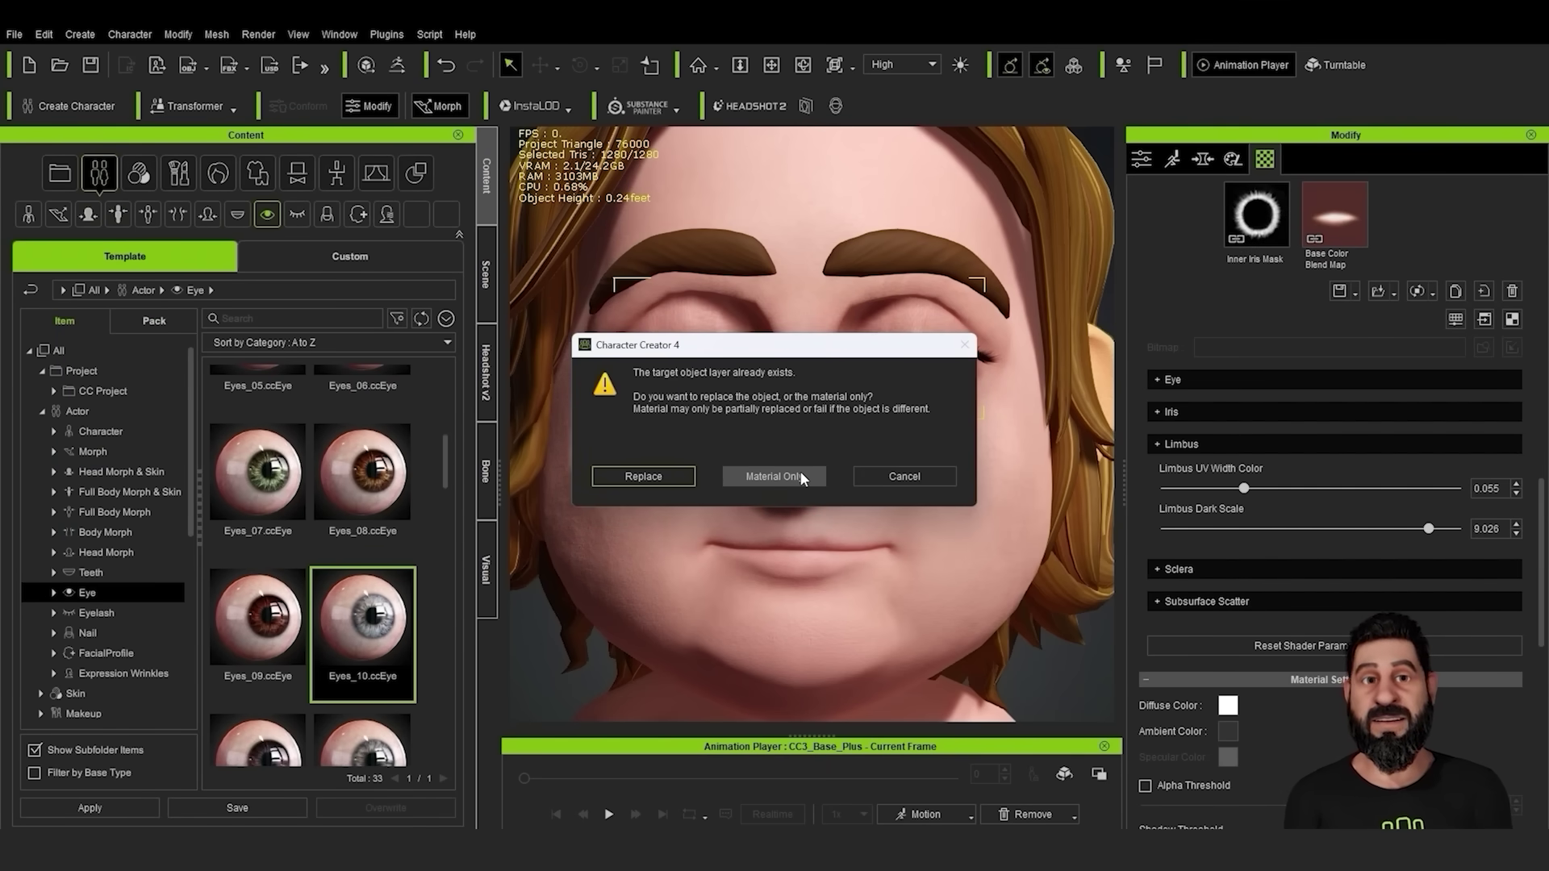
pyautogui.click(800, 473)
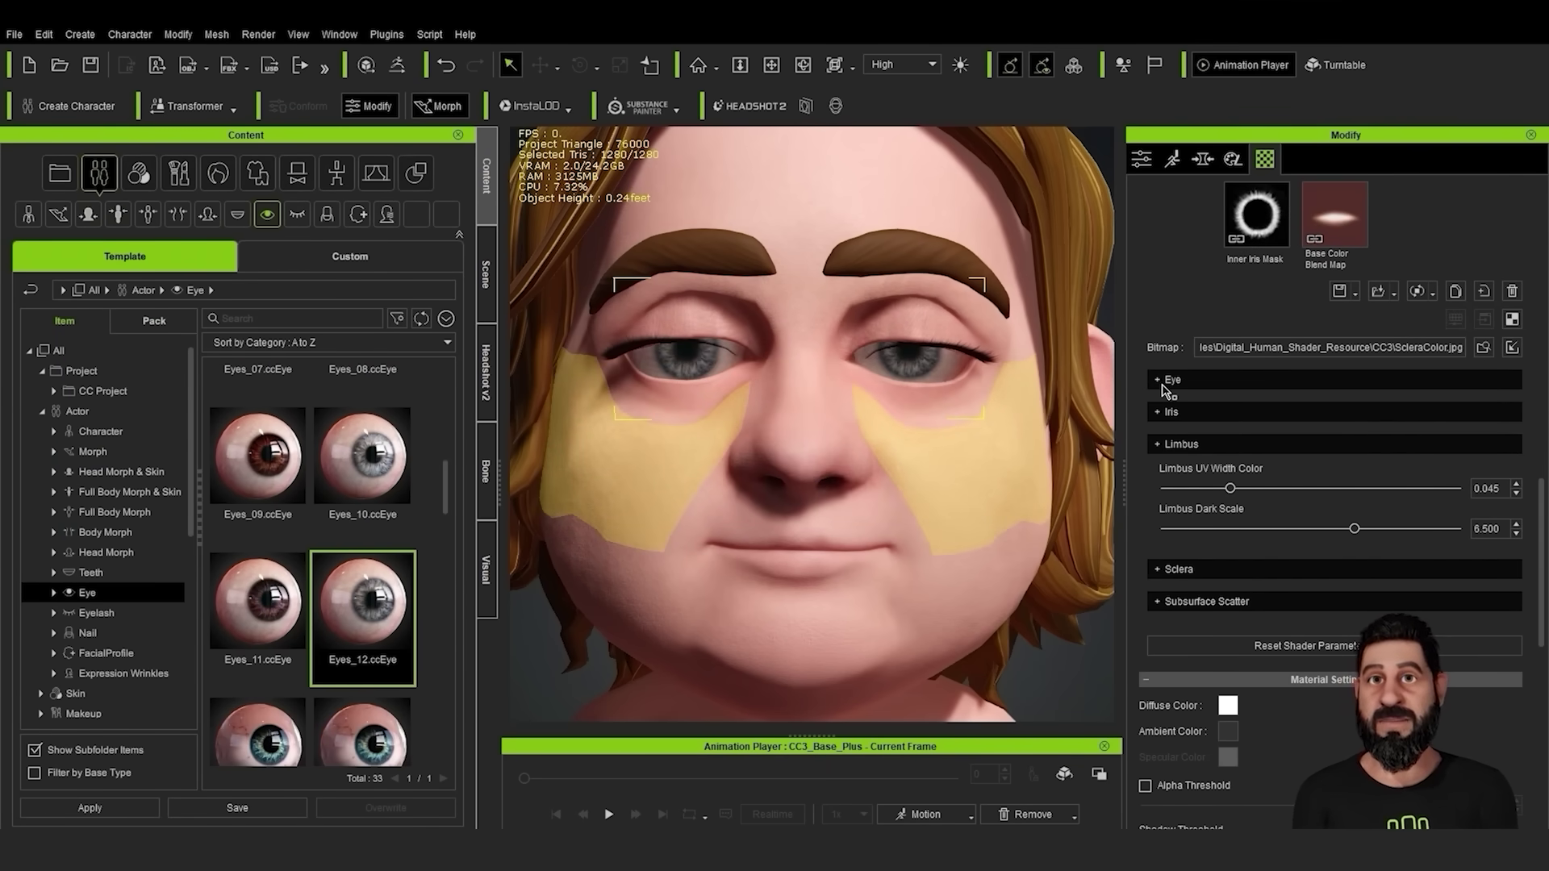
# Raise the Brightness of the Sclera texture to 30 in the Std_Cornea_R material of CC_Base_Eye
pyautogui.scroll(10, 1159, 384)
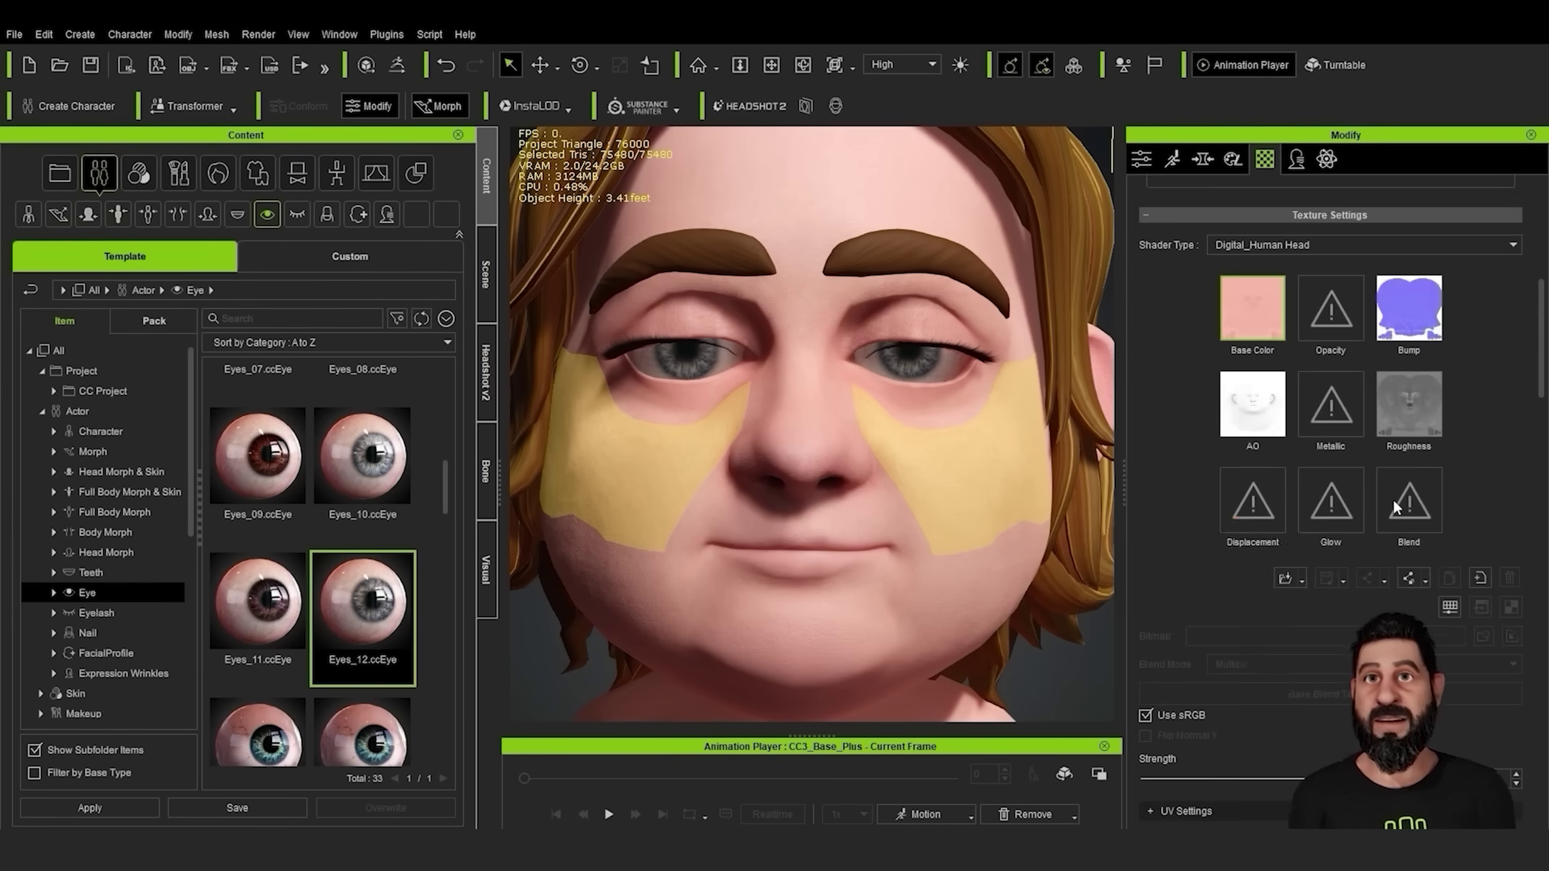
pyautogui.click(1341, 329)
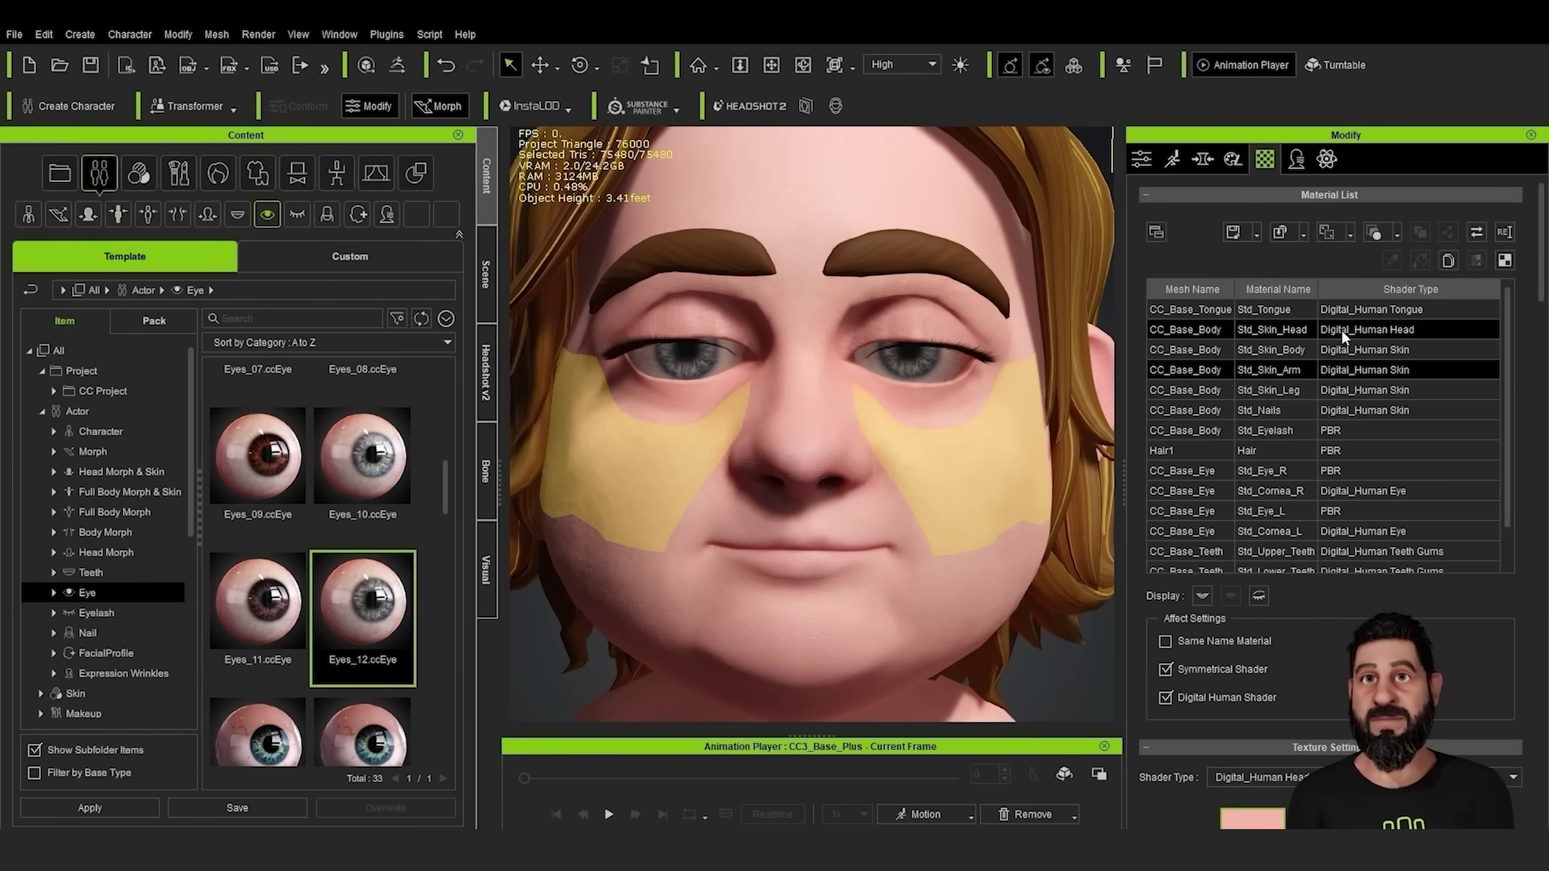
pyautogui.click(488, 289)
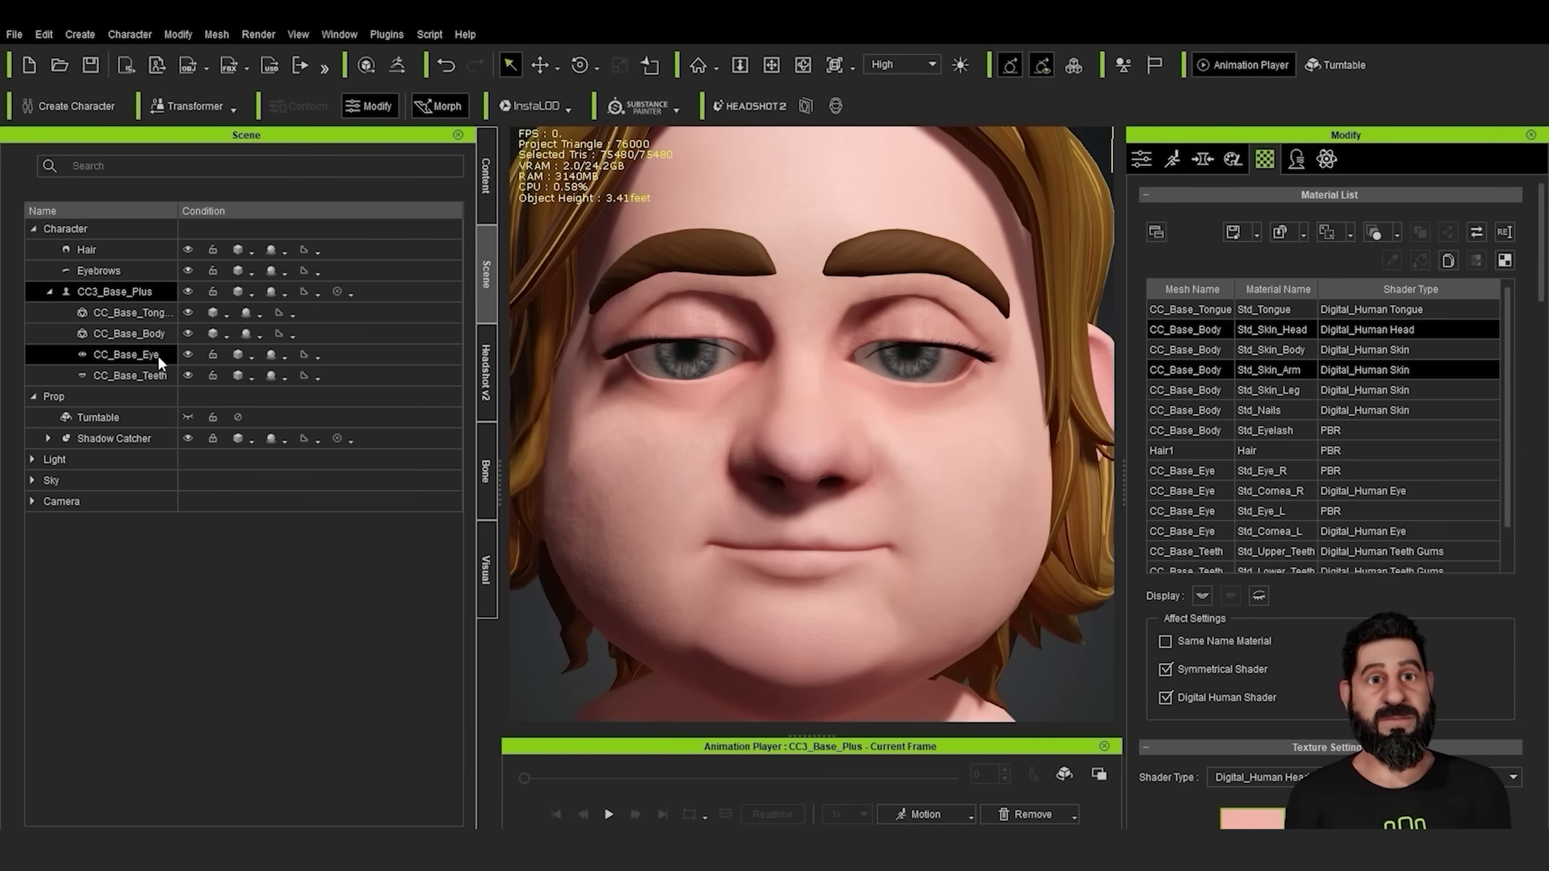
pyautogui.click(129, 354)
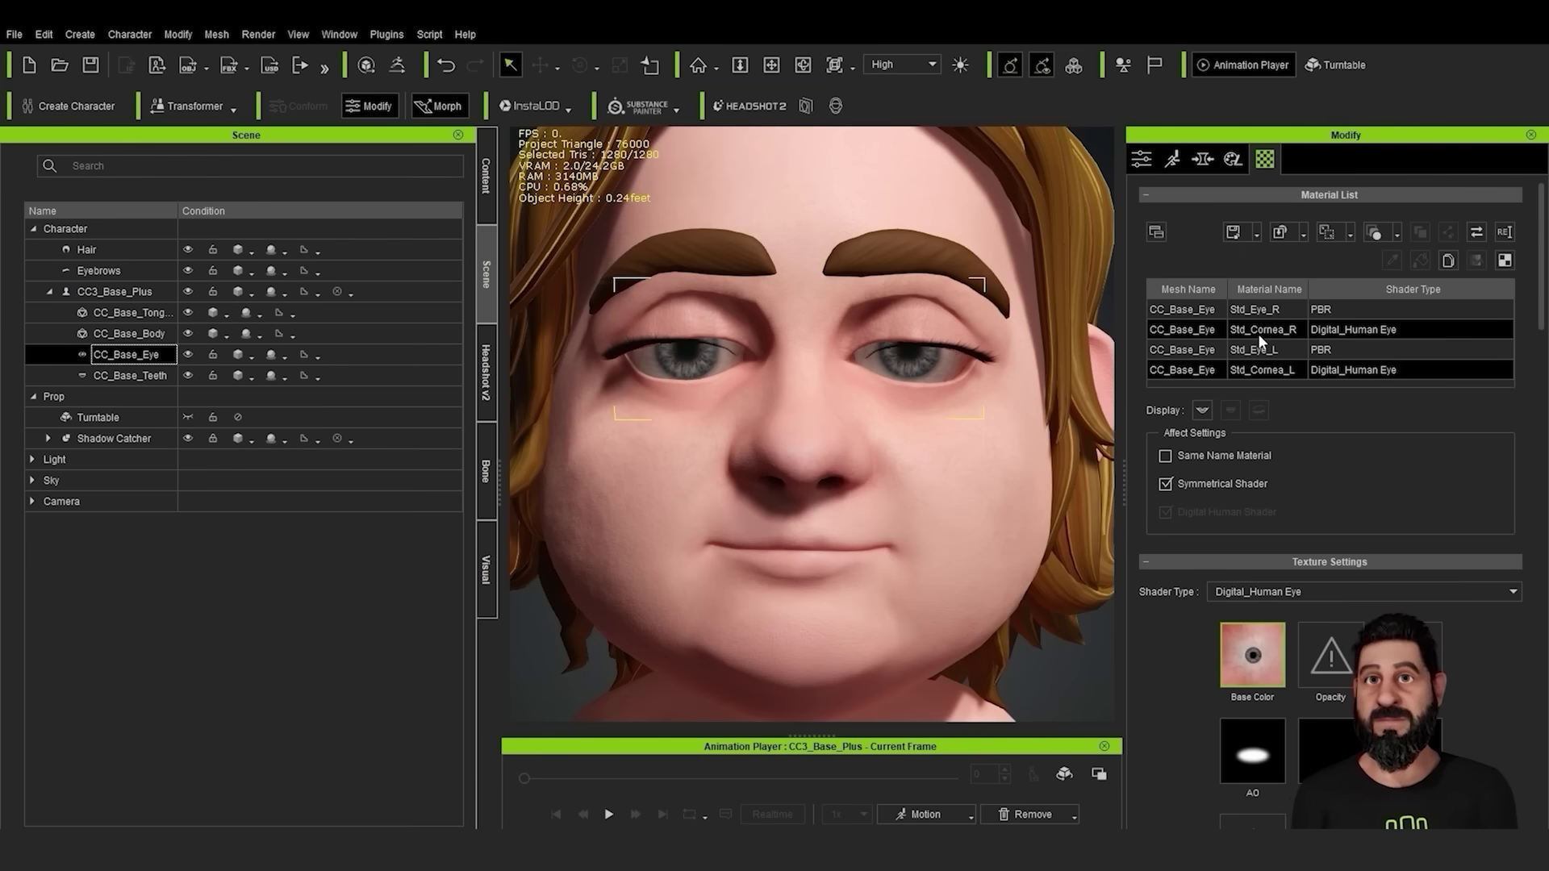
pyautogui.click(1257, 331)
pyautogui.scroll(-10, 1538, 750)
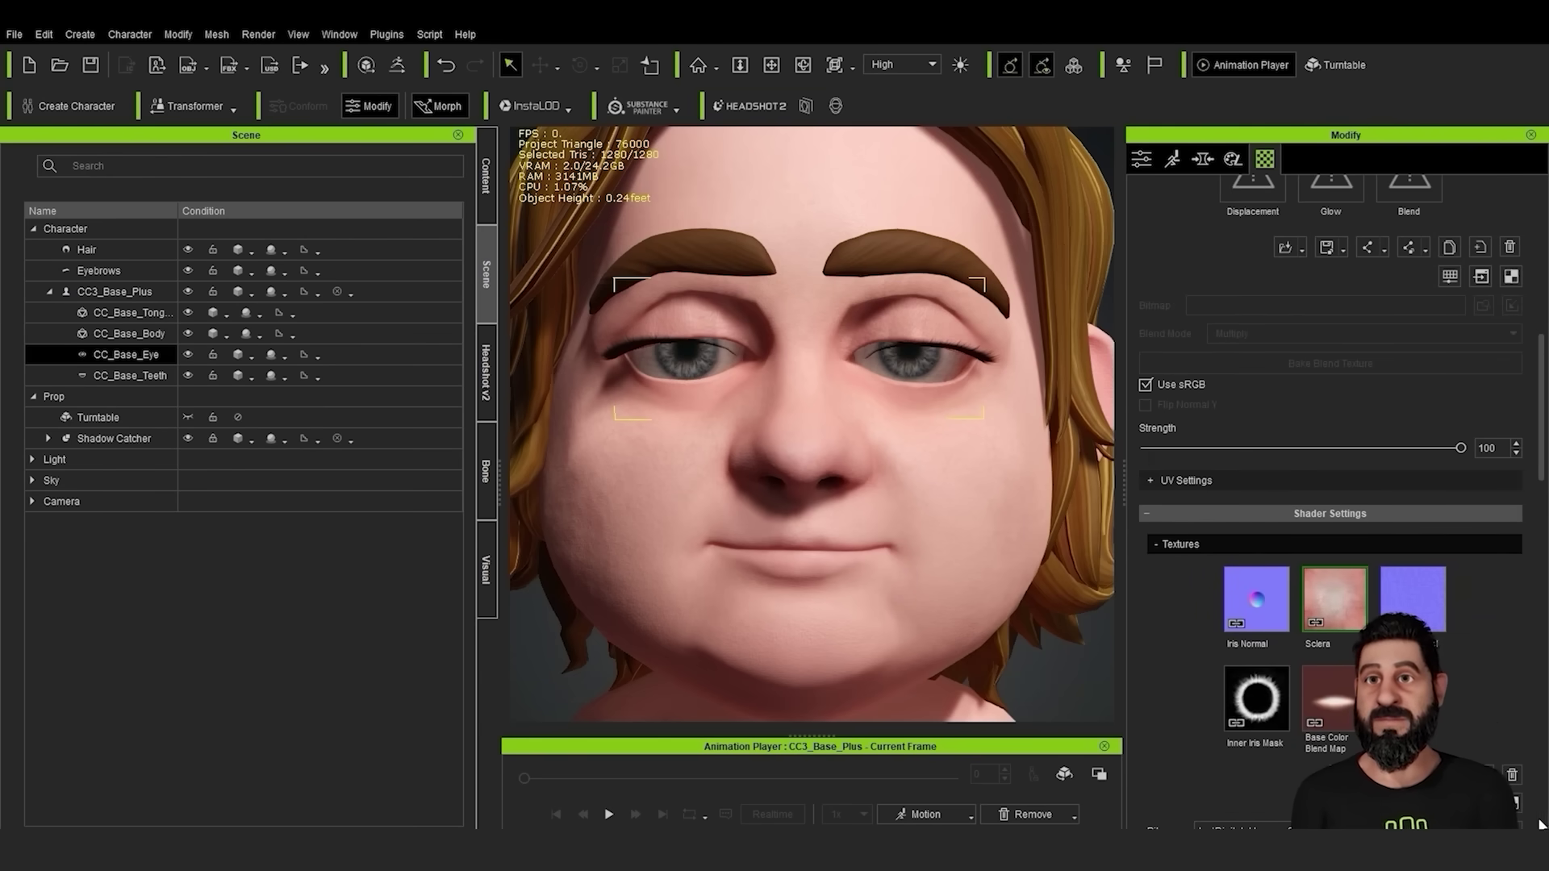
pyautogui.scroll(-3, 1460, 666)
pyautogui.click(1442, 629)
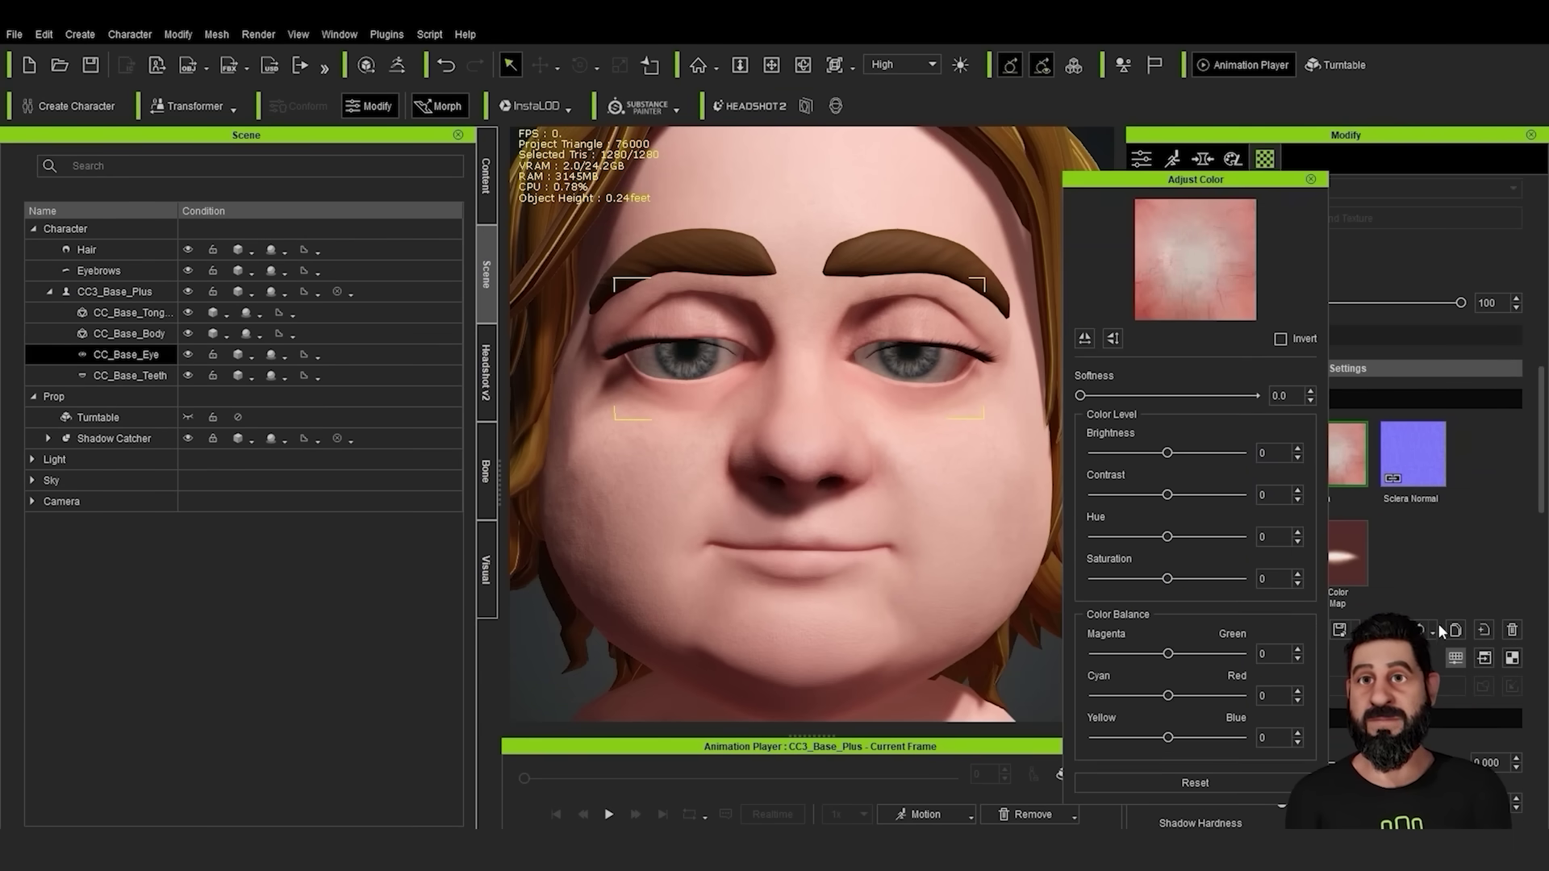
pyautogui.write('30')
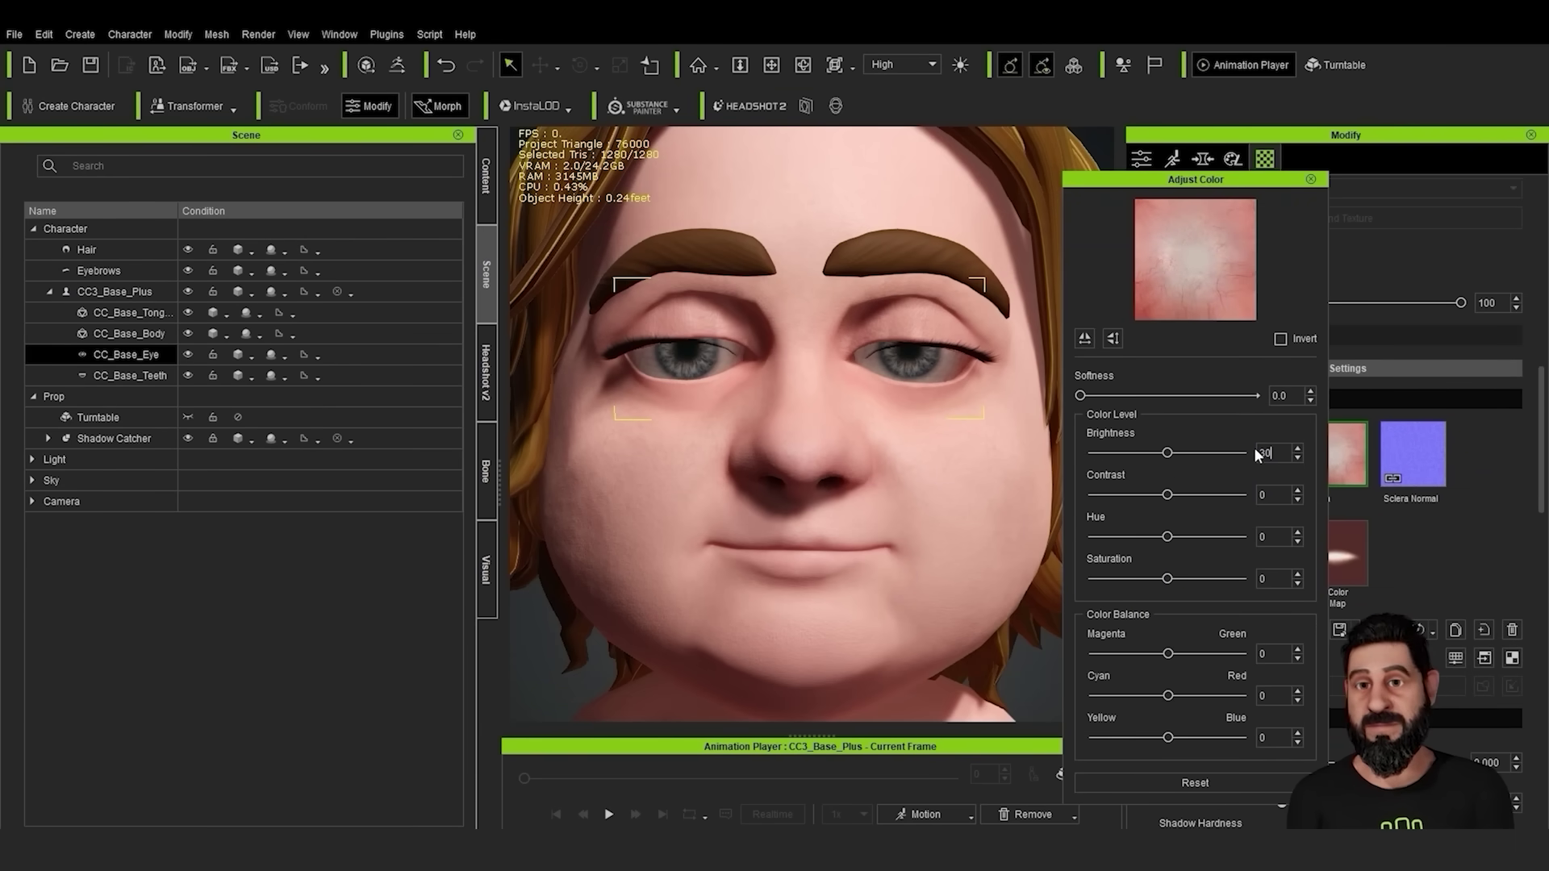
pyautogui.press('Return')
pyautogui.click(1311, 179)
# Set the Sclera texture's Brightness to 30 in the Std_Cornea_L material to match the other eye
pyautogui.scroll(10, 1416, 483)
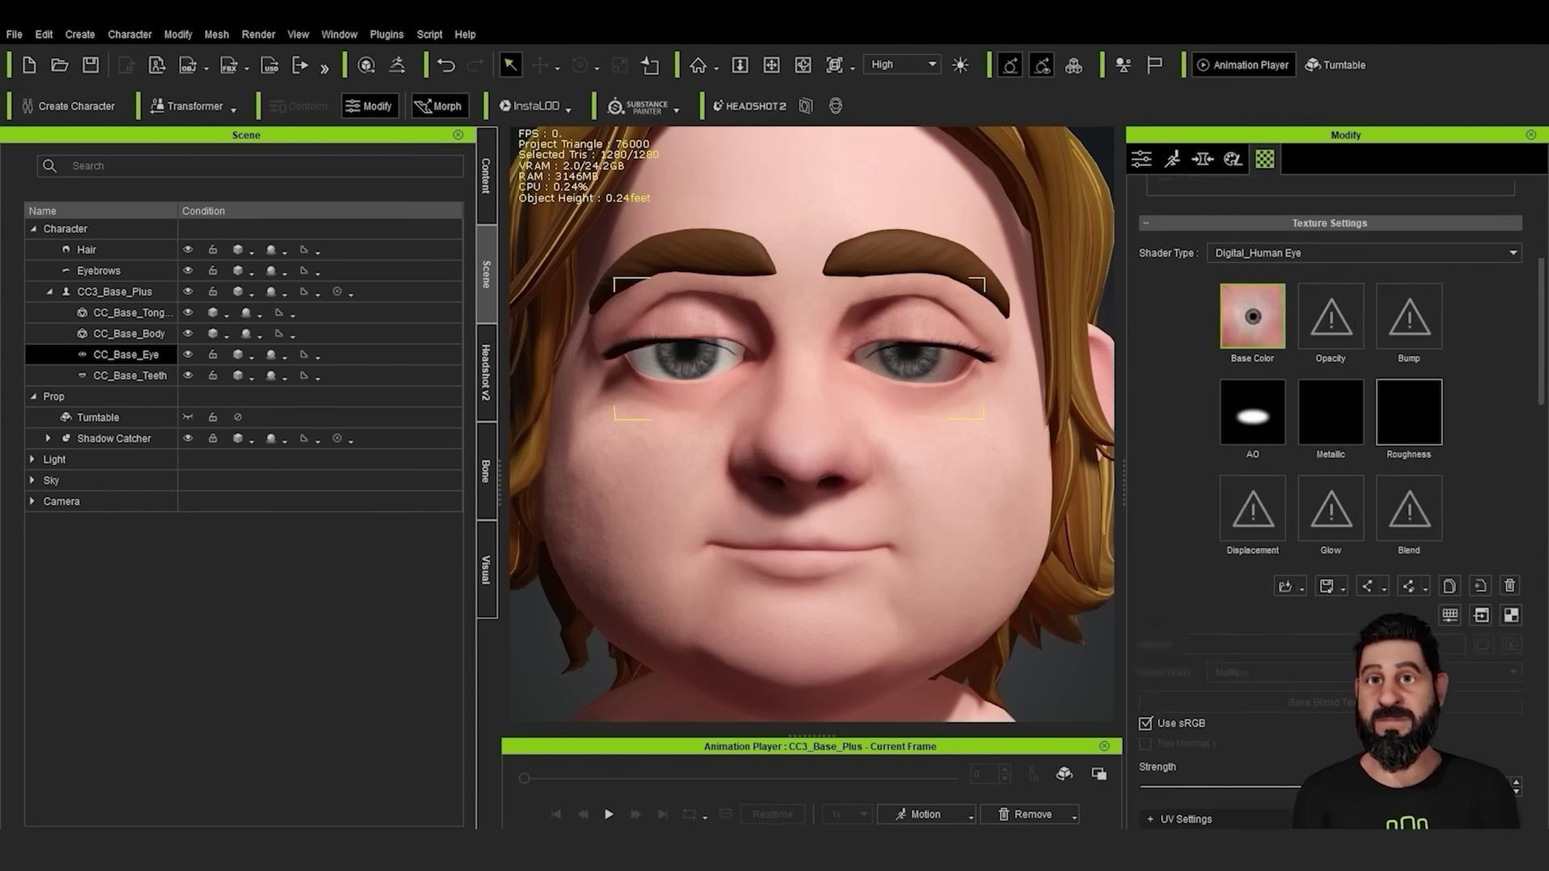
pyautogui.scroll(-10, 1349, 448)
pyautogui.click(1349, 449)
pyautogui.click(1442, 630)
pyautogui.doubleClick(1265, 452)
pyautogui.write('30')
pyautogui.press('Return')
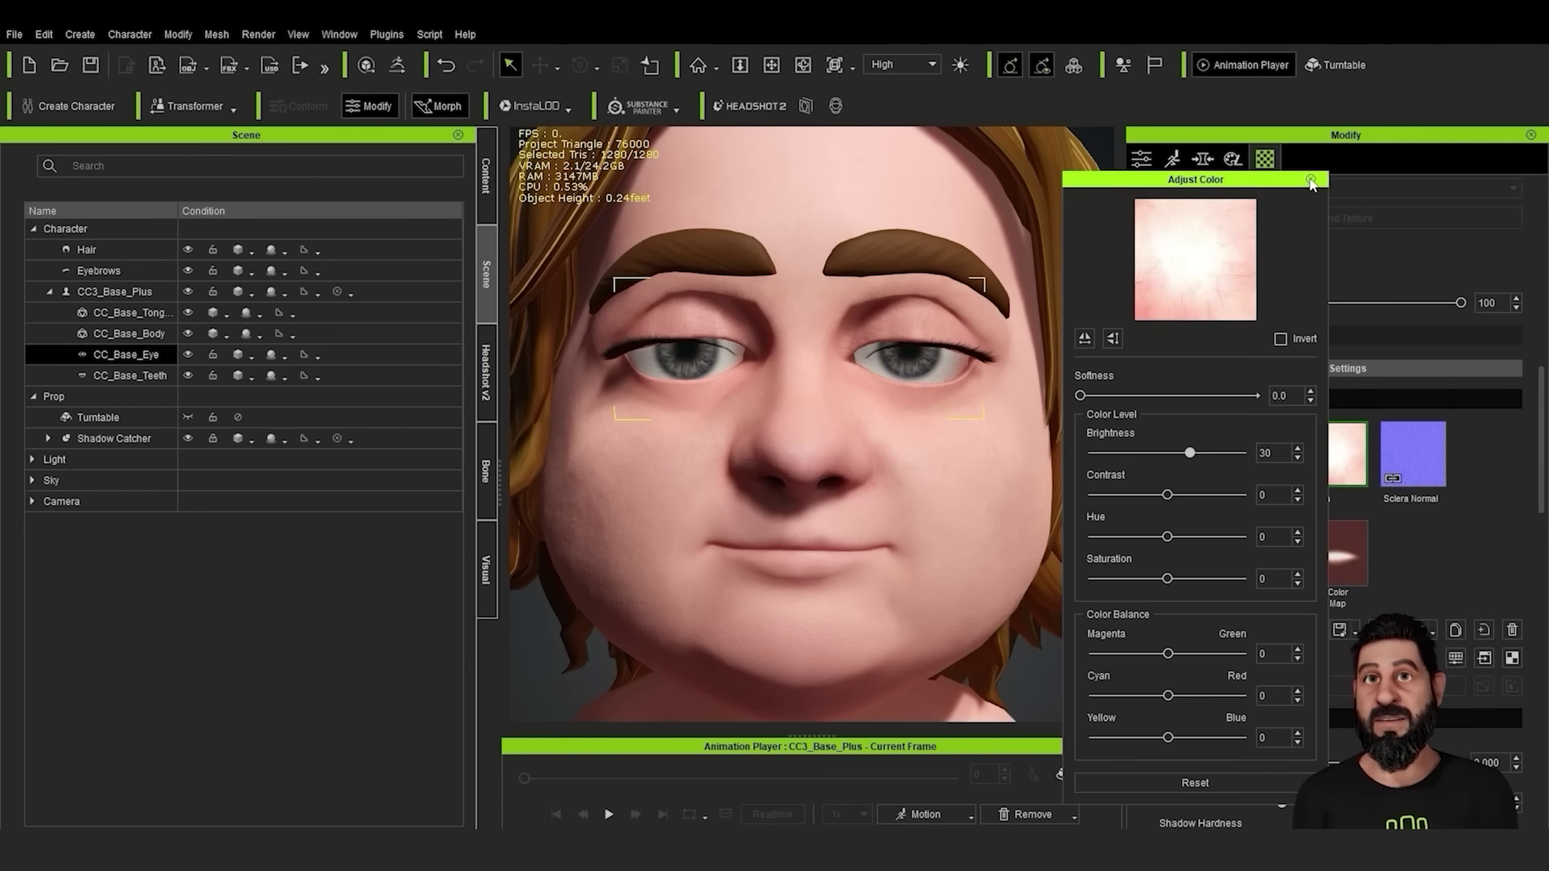
pyautogui.click(1310, 178)
# With both cornea materials selected, set Iris Color Brightness to 1.103 and Pupil Scale to 0.994
pyautogui.scroll(5, 1395, 579)
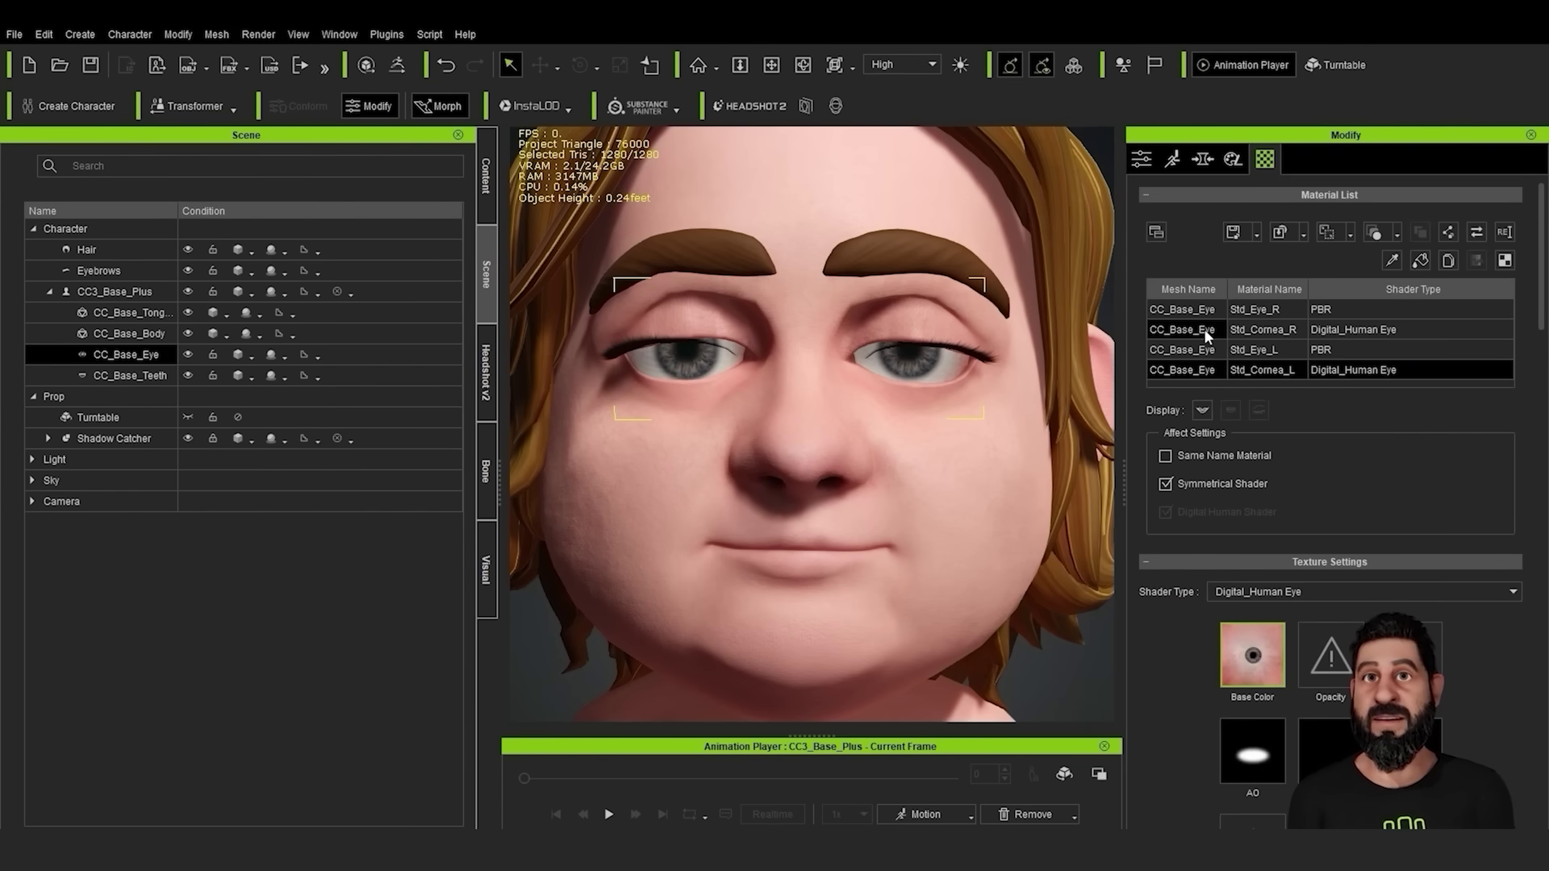
pyautogui.scroll(-10, 1204, 328)
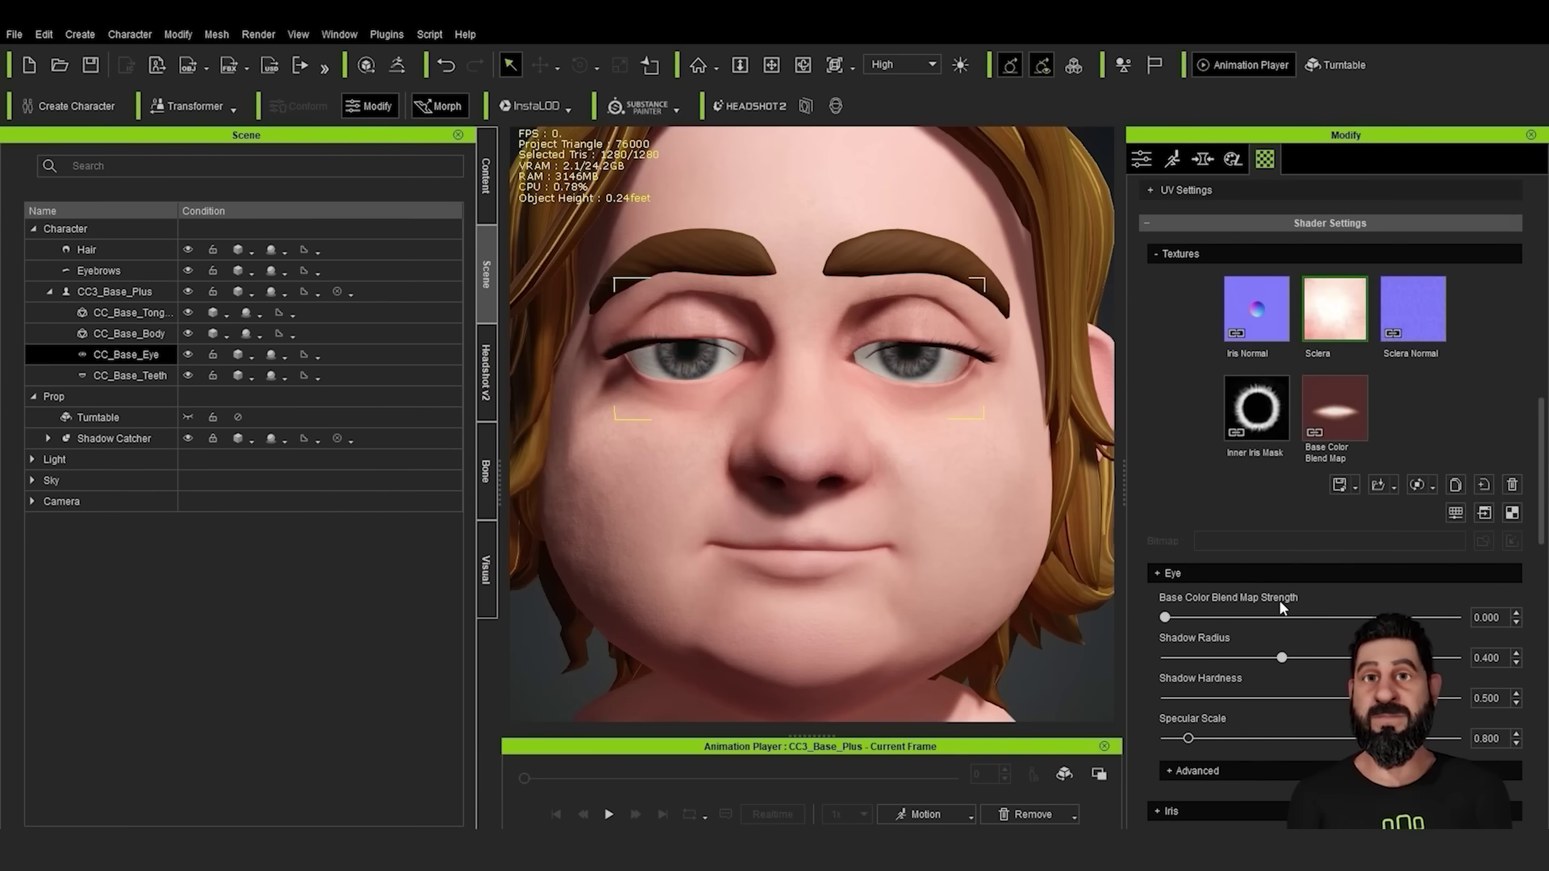
pyautogui.scroll(-4, 1279, 598)
pyautogui.moveTo(1231, 599); pyautogui.dragTo(1294, 639)
pyautogui.scroll(-3, 1259, 638)
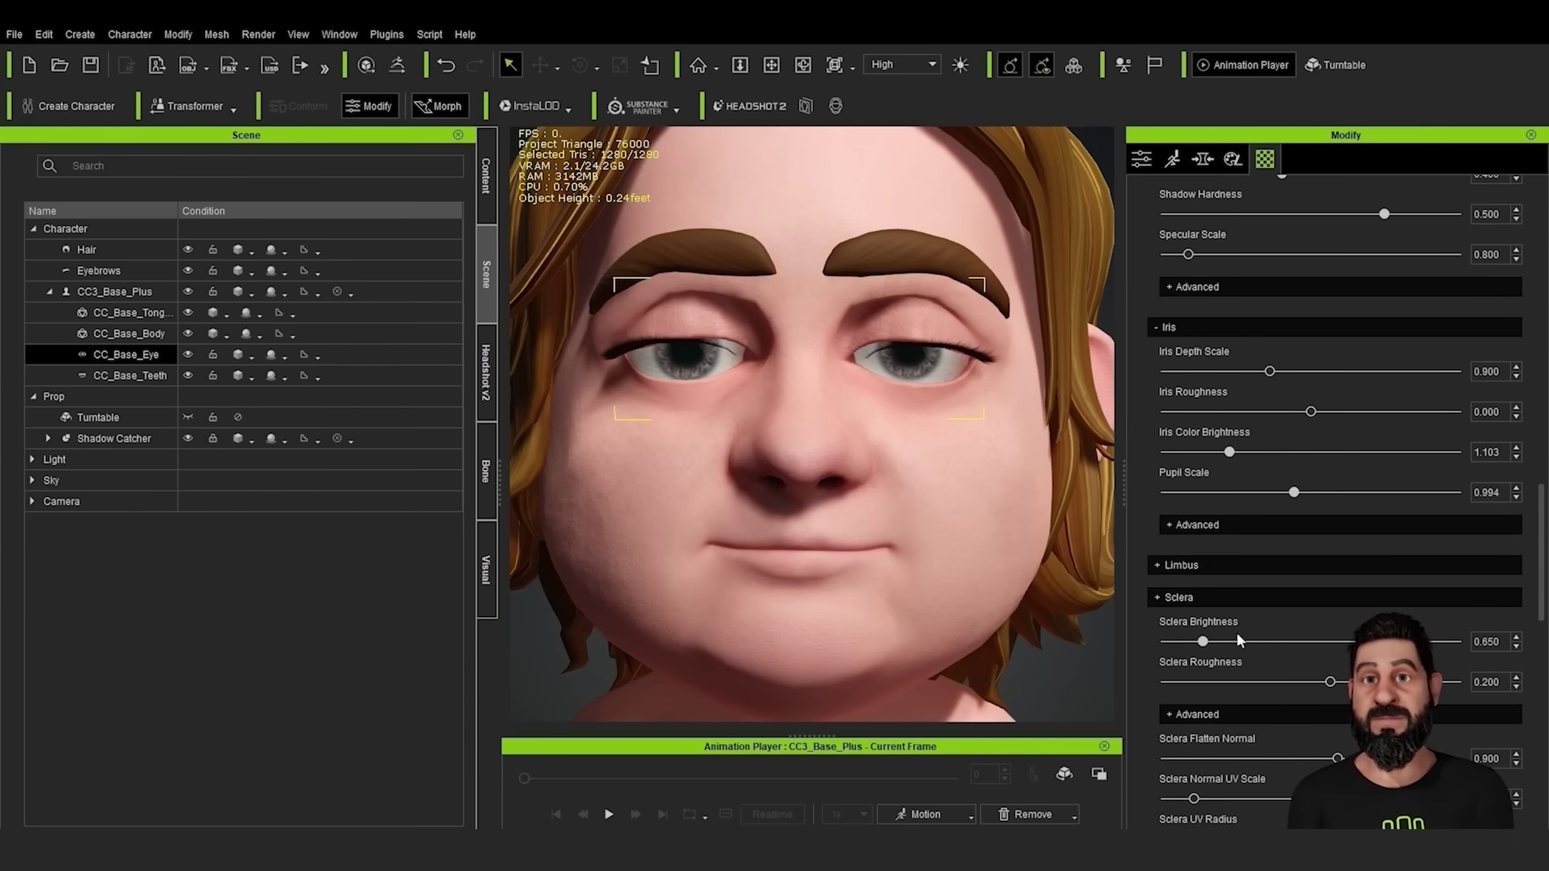
# Set the Limbus UV Width Color to 0.032 and the Limbus Dark Scale to 9.162 for both corneas
pyautogui.click(1157, 566)
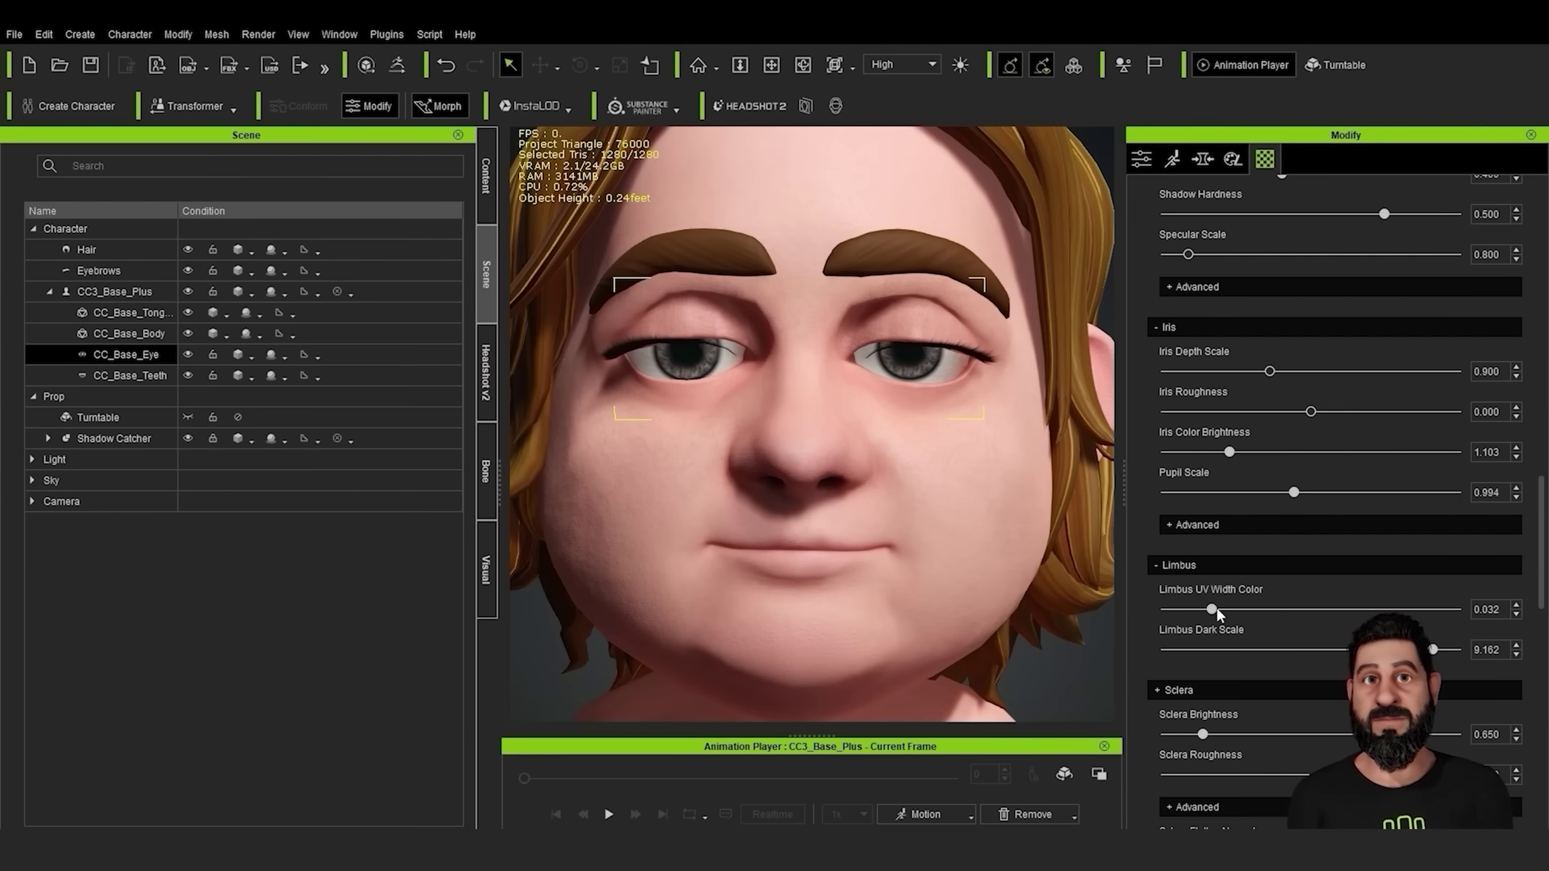
pyautogui.moveTo(1215, 615); pyautogui.dragTo(1217, 615)
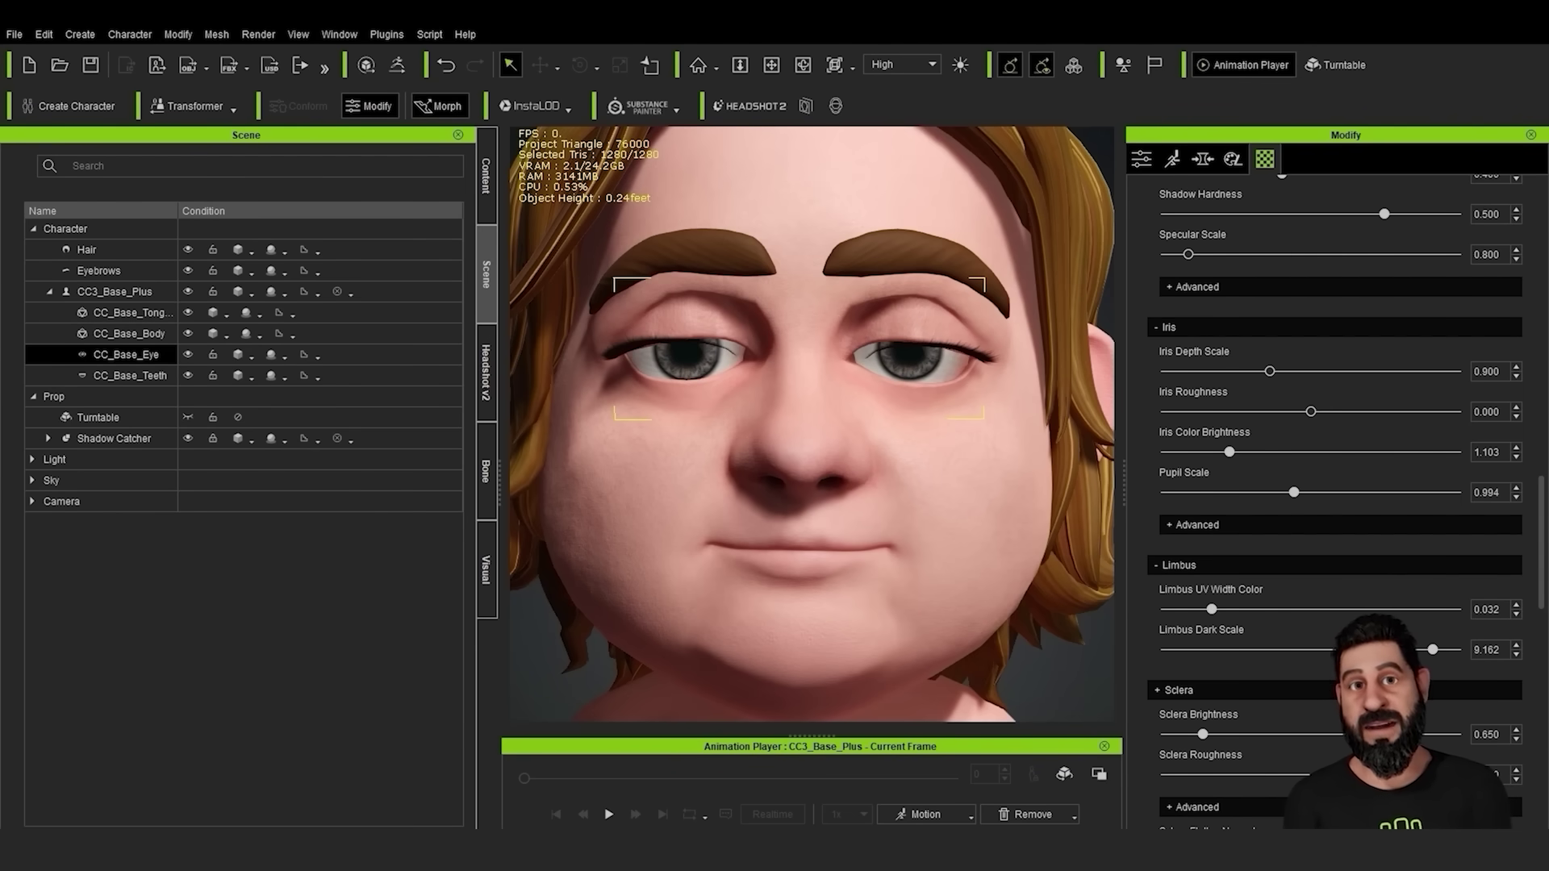
# Reduce the Sclera UV Radius to 0.893 for both cornea materials
pyautogui.scroll(-2, 1315, 675)
pyautogui.scroll(-2, 1318, 644)
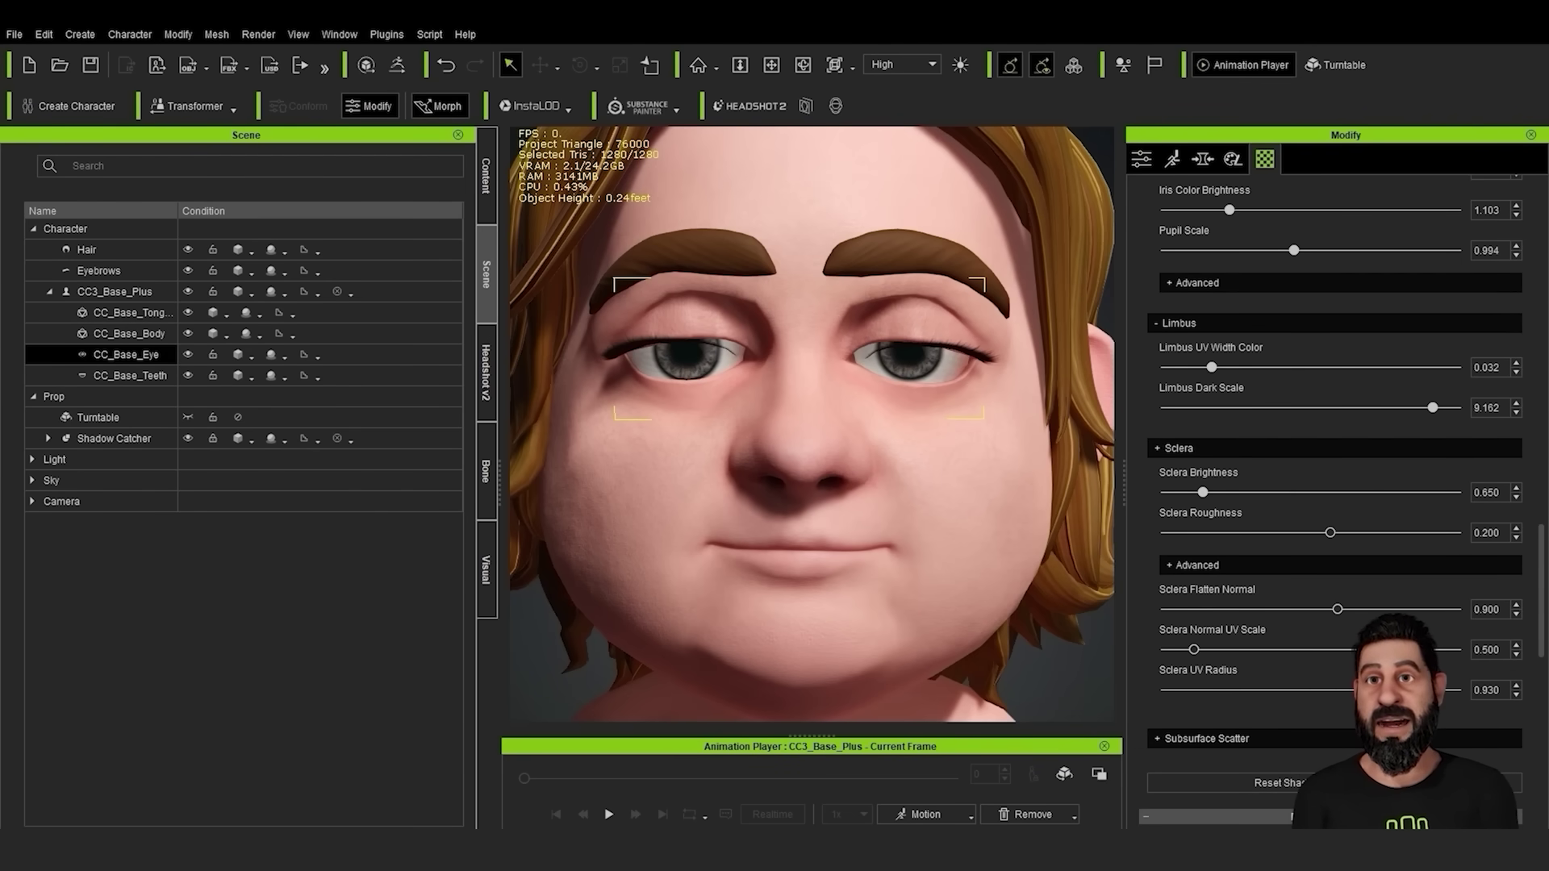
pyautogui.moveTo(1370, 692); pyautogui.dragTo(1446, 682)
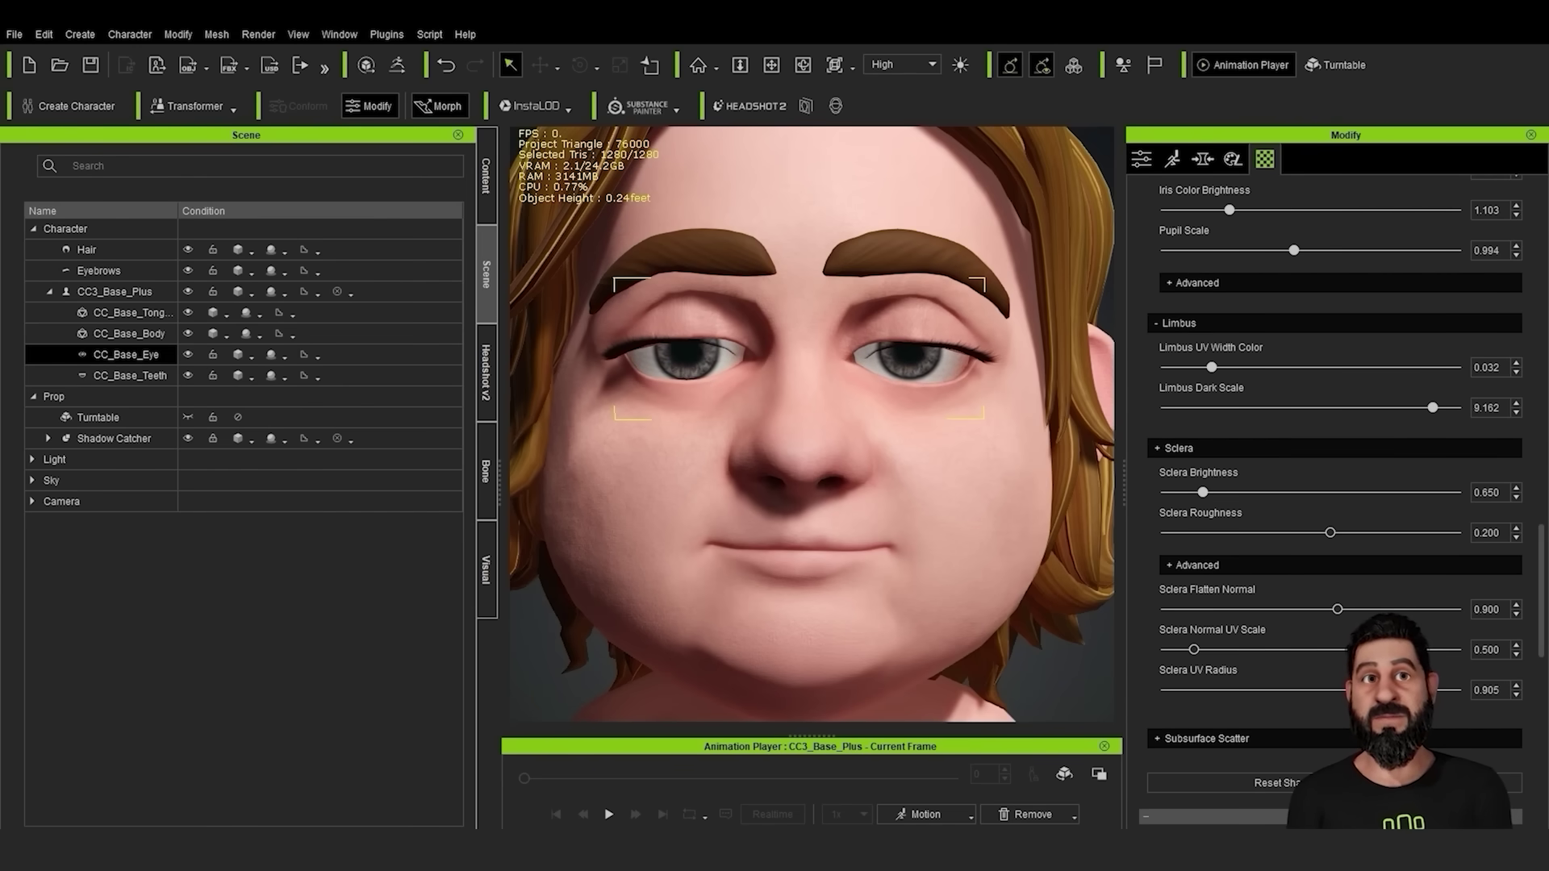
pyautogui.scroll(-5, 933, 501)
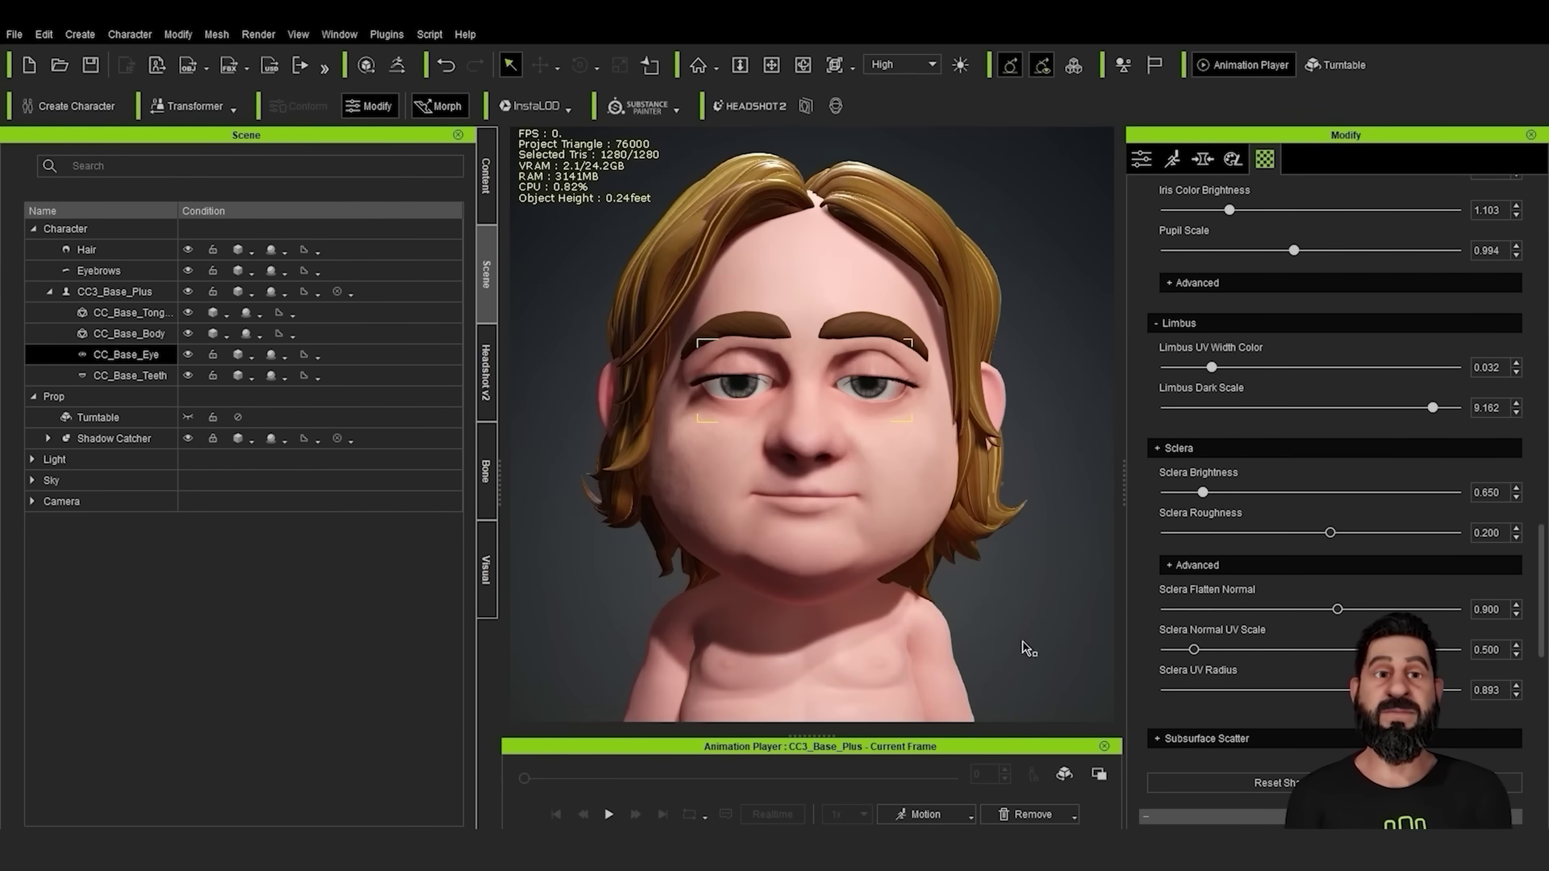
# Examine the character's face, hair and body proportions from the front, three-quarter and side views
pyautogui.click(946, 597)
pyautogui.moveTo(986, 414); pyautogui.dragTo(933, 419, button='middle')
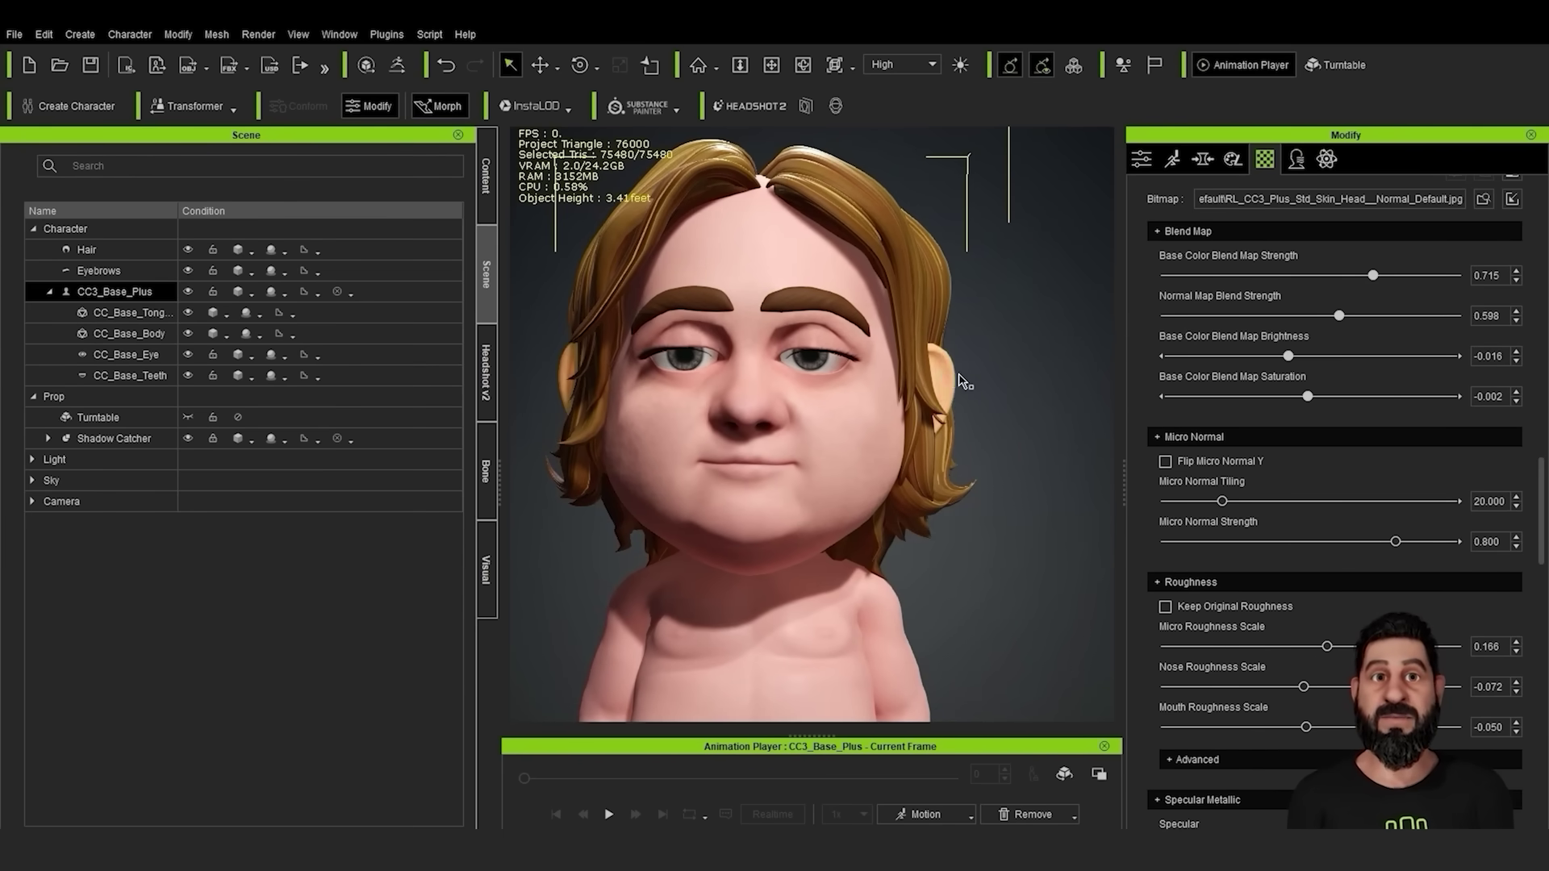
pyautogui.moveTo(960, 376); pyautogui.dragTo(980, 376)
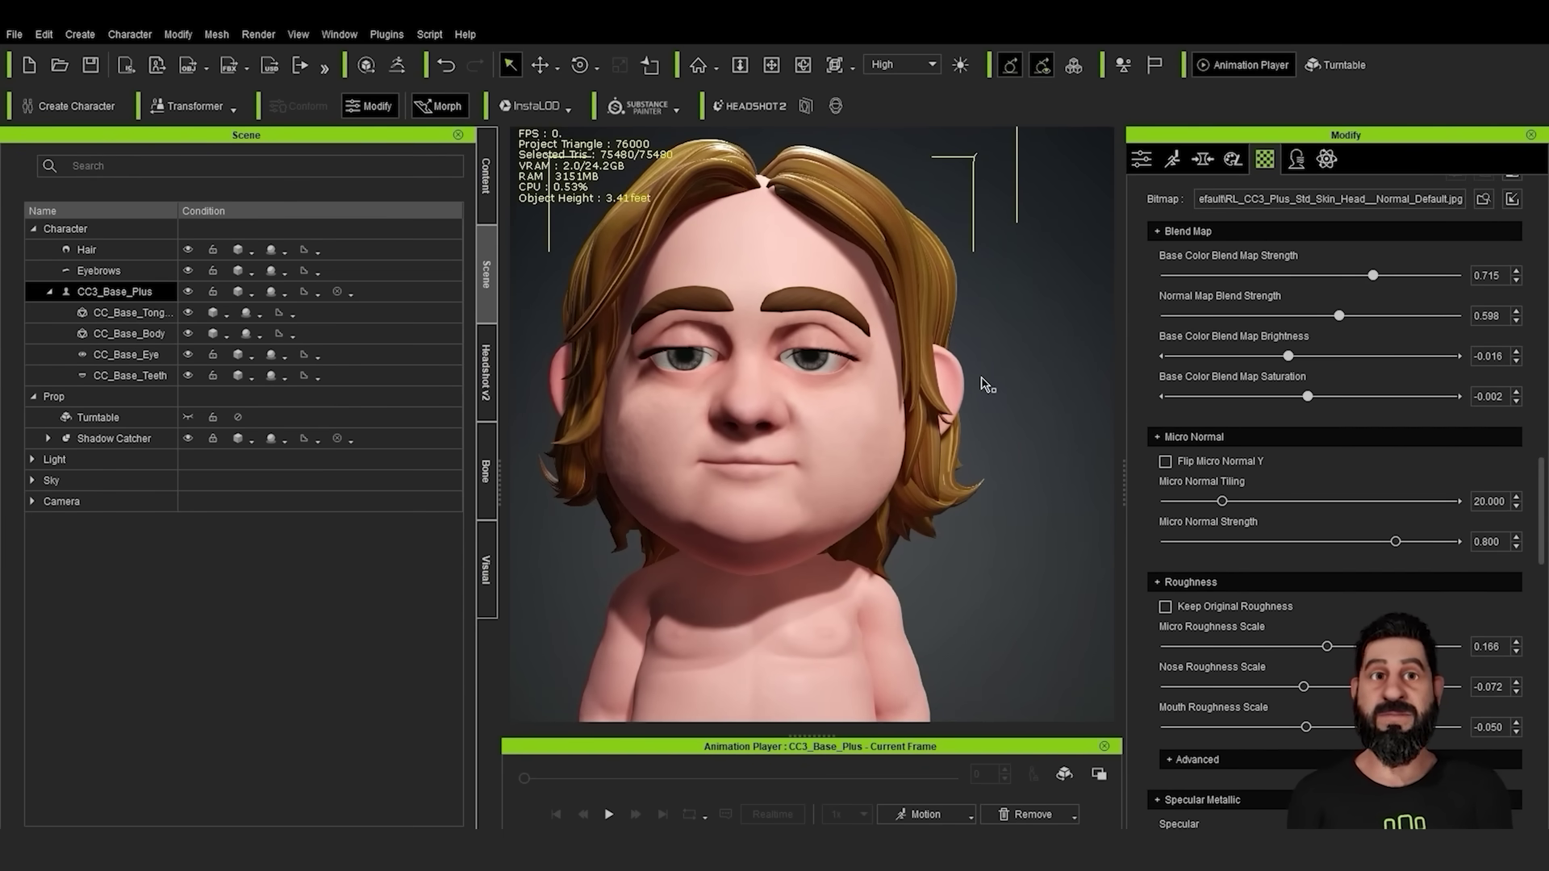
pyautogui.moveTo(907, 322); pyautogui.dragTo(1037, 503, button='right')
pyautogui.click(894, 320)
pyautogui.scroll(-2, 927, 519)
pyautogui.click(817, 471)
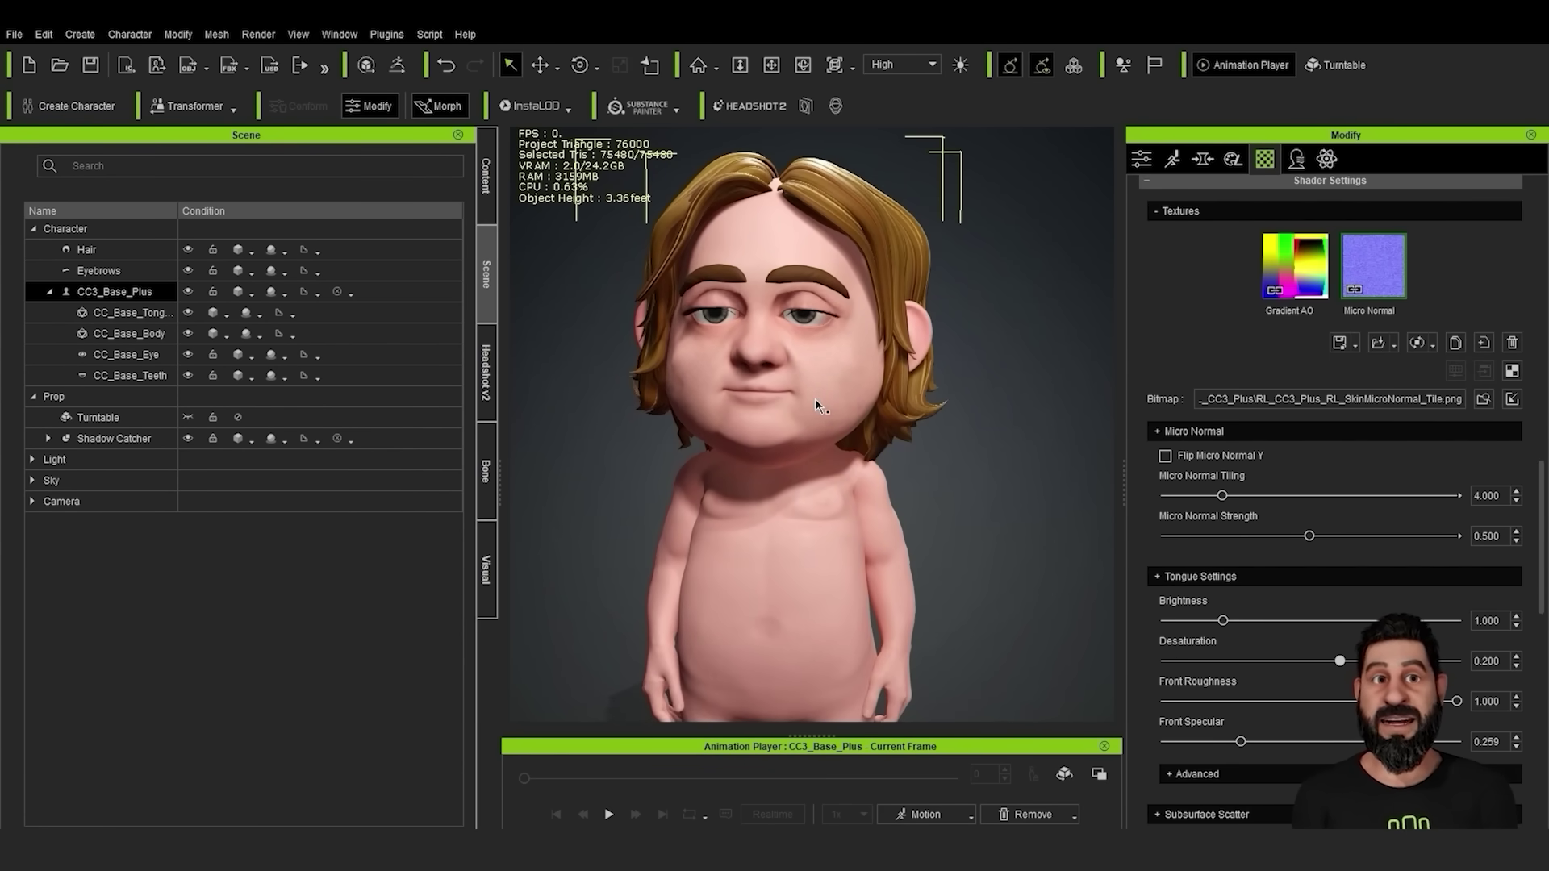
pyautogui.scroll(2, 798, 329)
pyautogui.moveTo(799, 329); pyautogui.dragTo(919, 346, button='right')
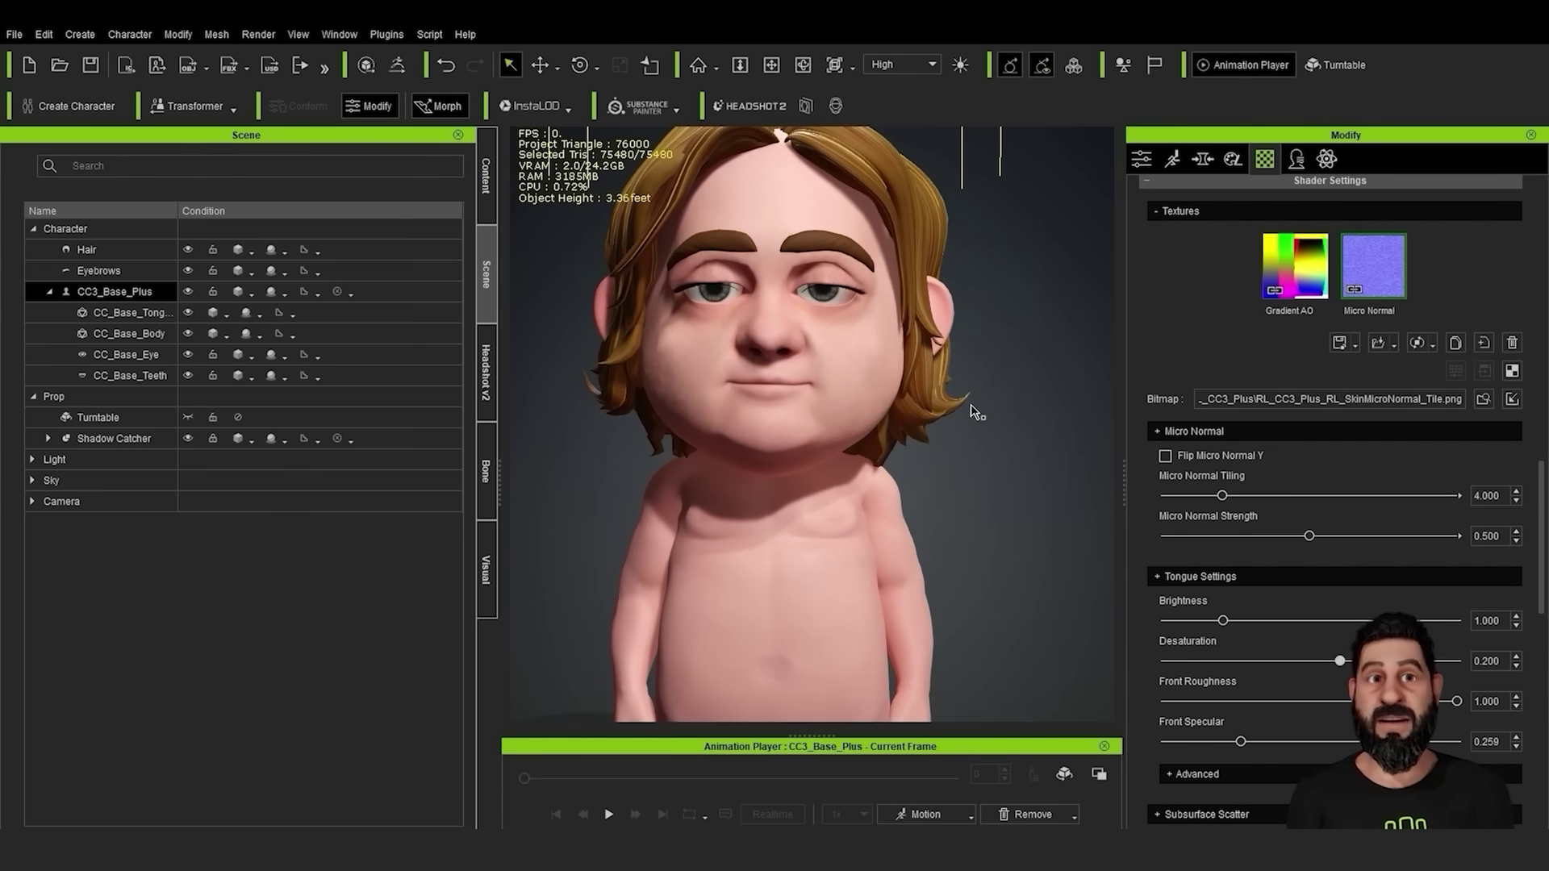
pyautogui.click(824, 302)
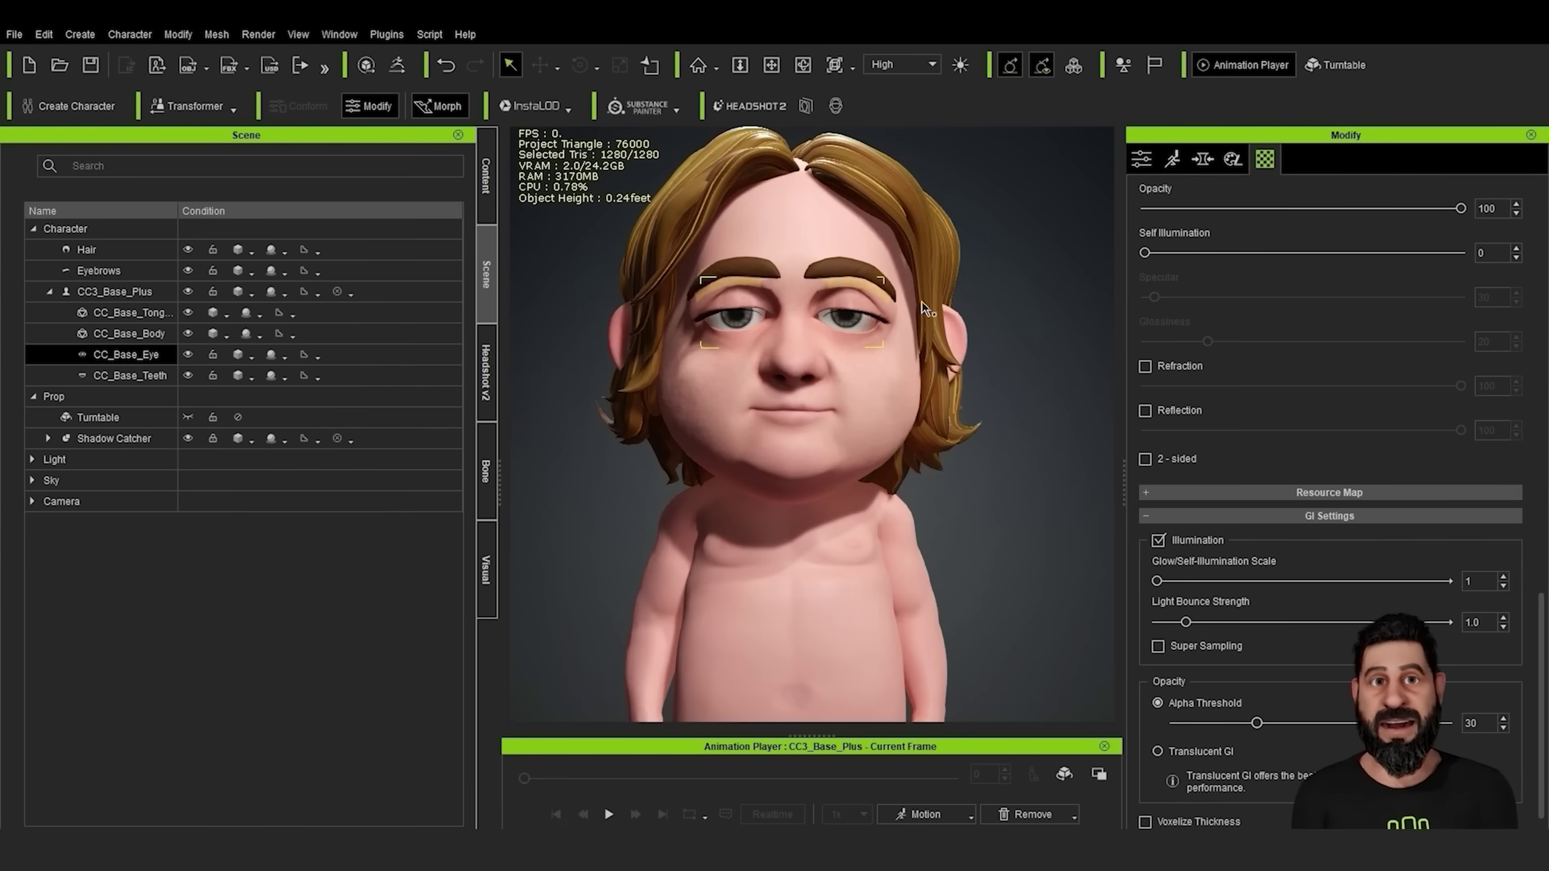
pyautogui.moveTo(959, 398); pyautogui.dragTo(844, 382, button='right')
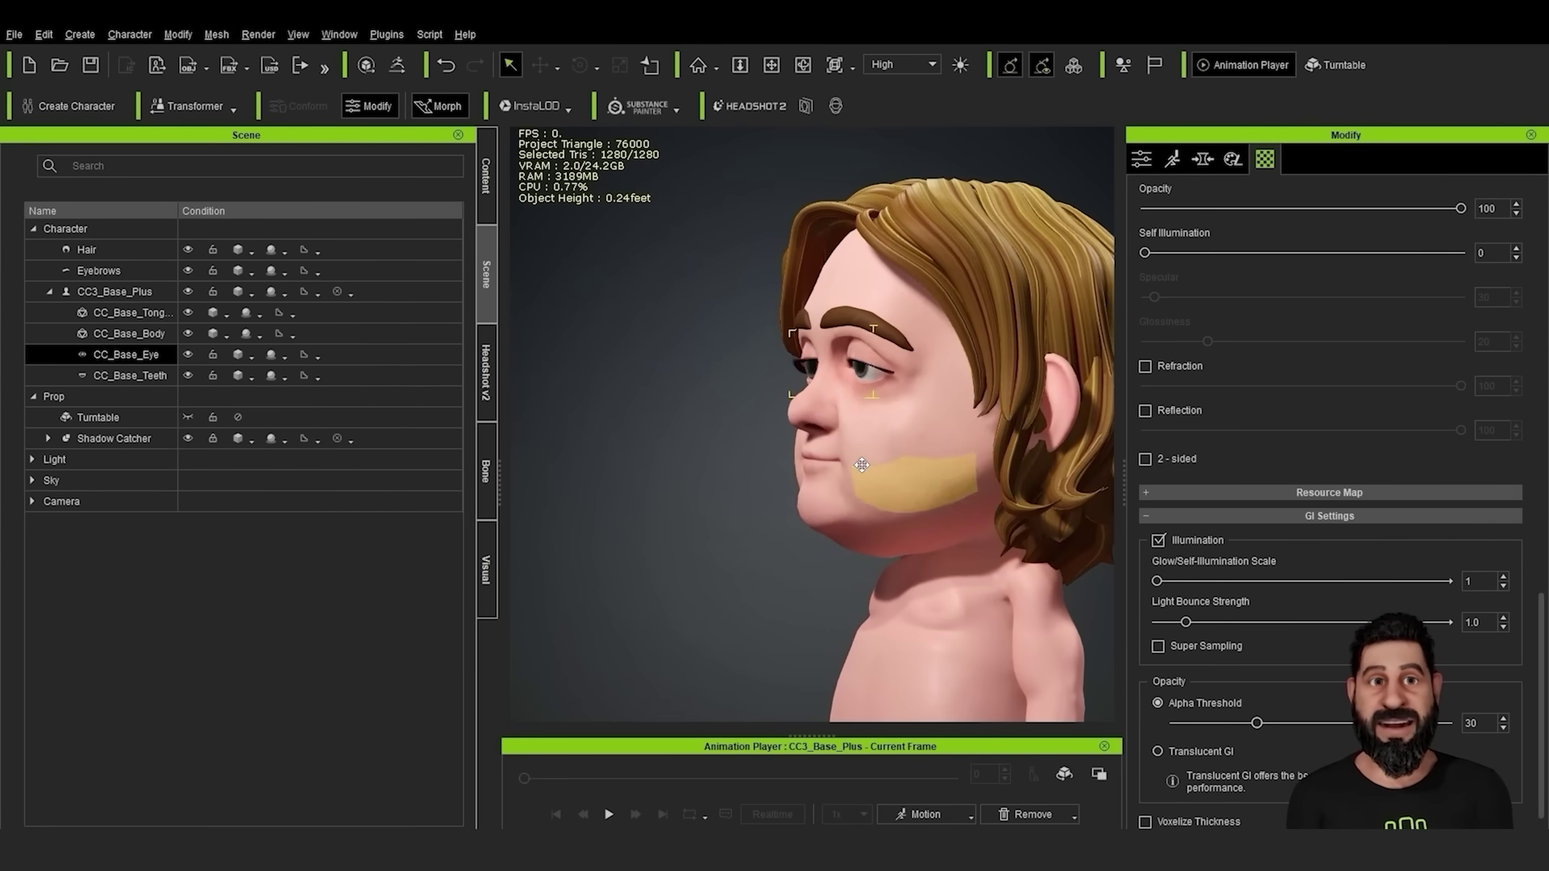
pyautogui.click(844, 382)
pyautogui.moveTo(936, 422); pyautogui.dragTo(858, 399, button='right')
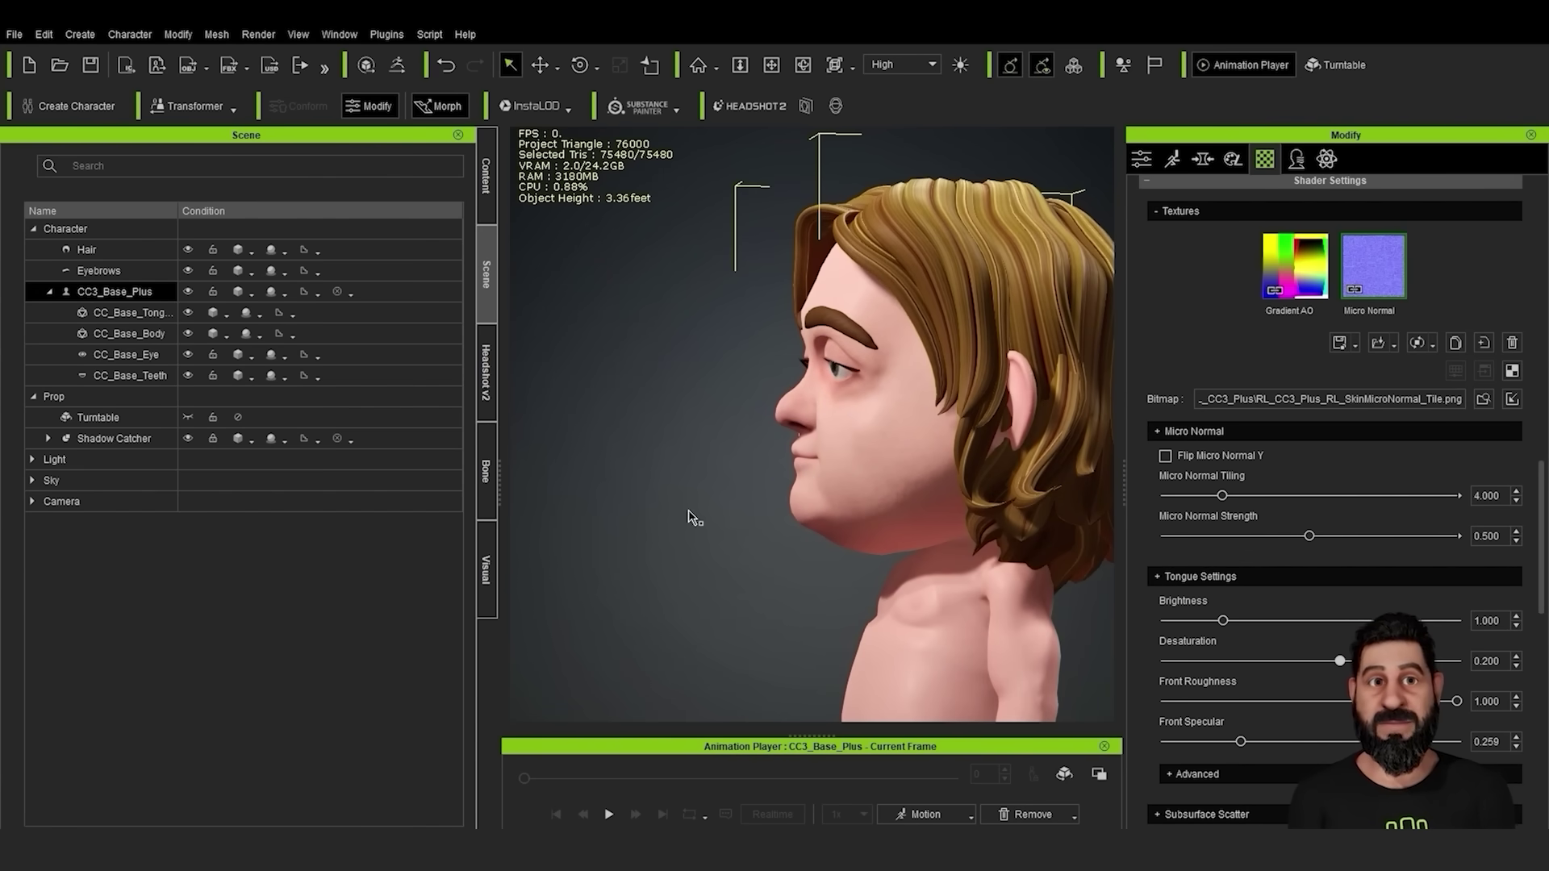
pyautogui.moveTo(695, 519); pyautogui.dragTo(994, 578, button='right')
pyautogui.scroll(-3, 972, 589)
pyautogui.scroll(3, 995, 579)
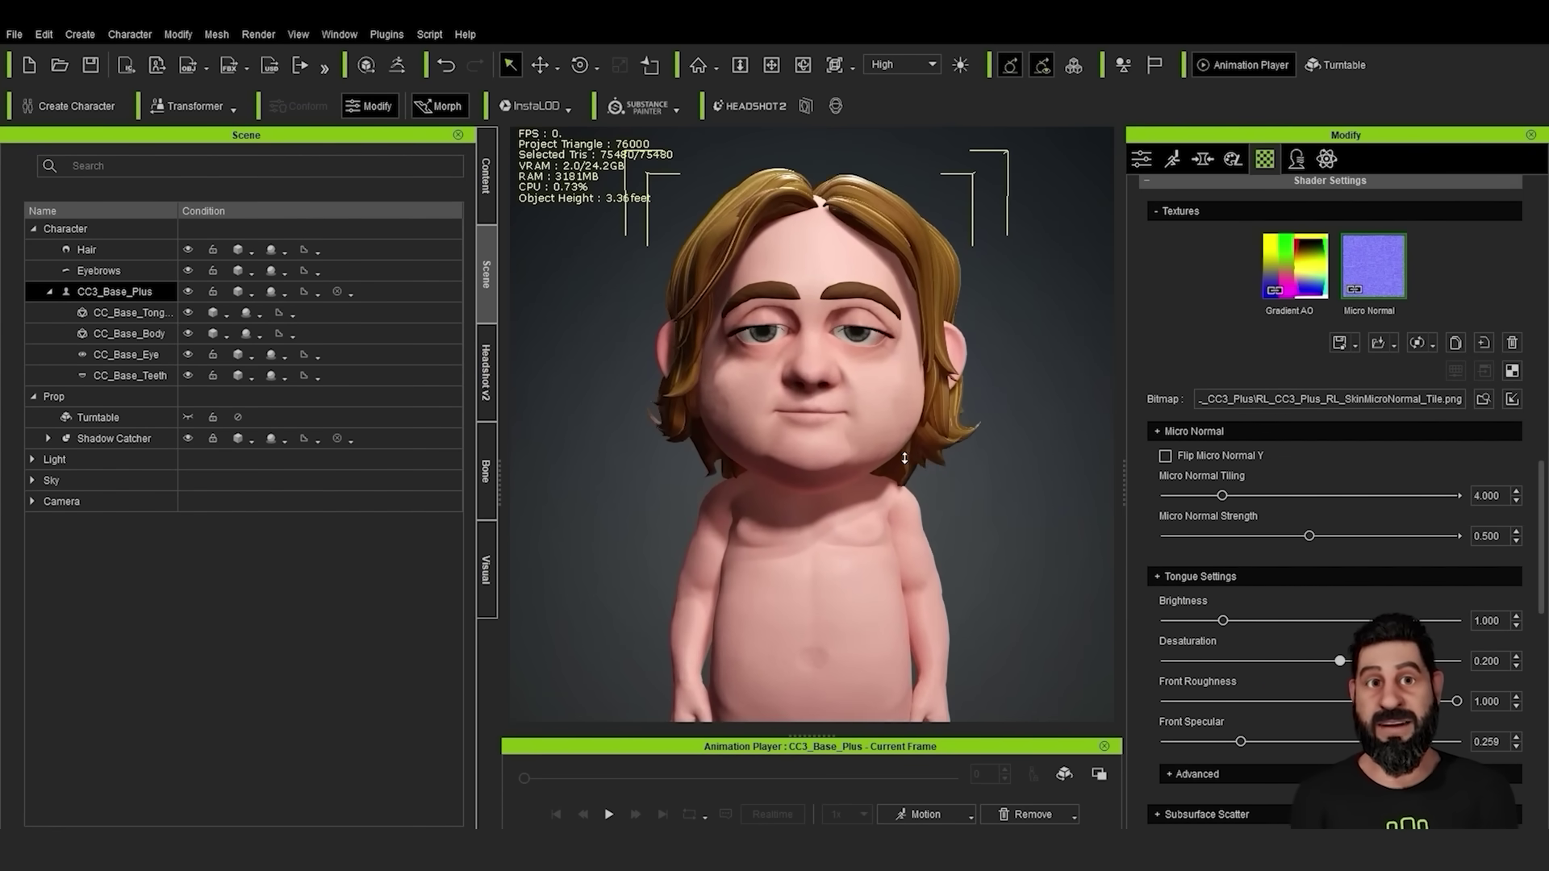
# Send the whole character, including hair and eyebrows, to ZBrush through GoZ with the Relink template and T-Pose
pyautogui.click(81, 229)
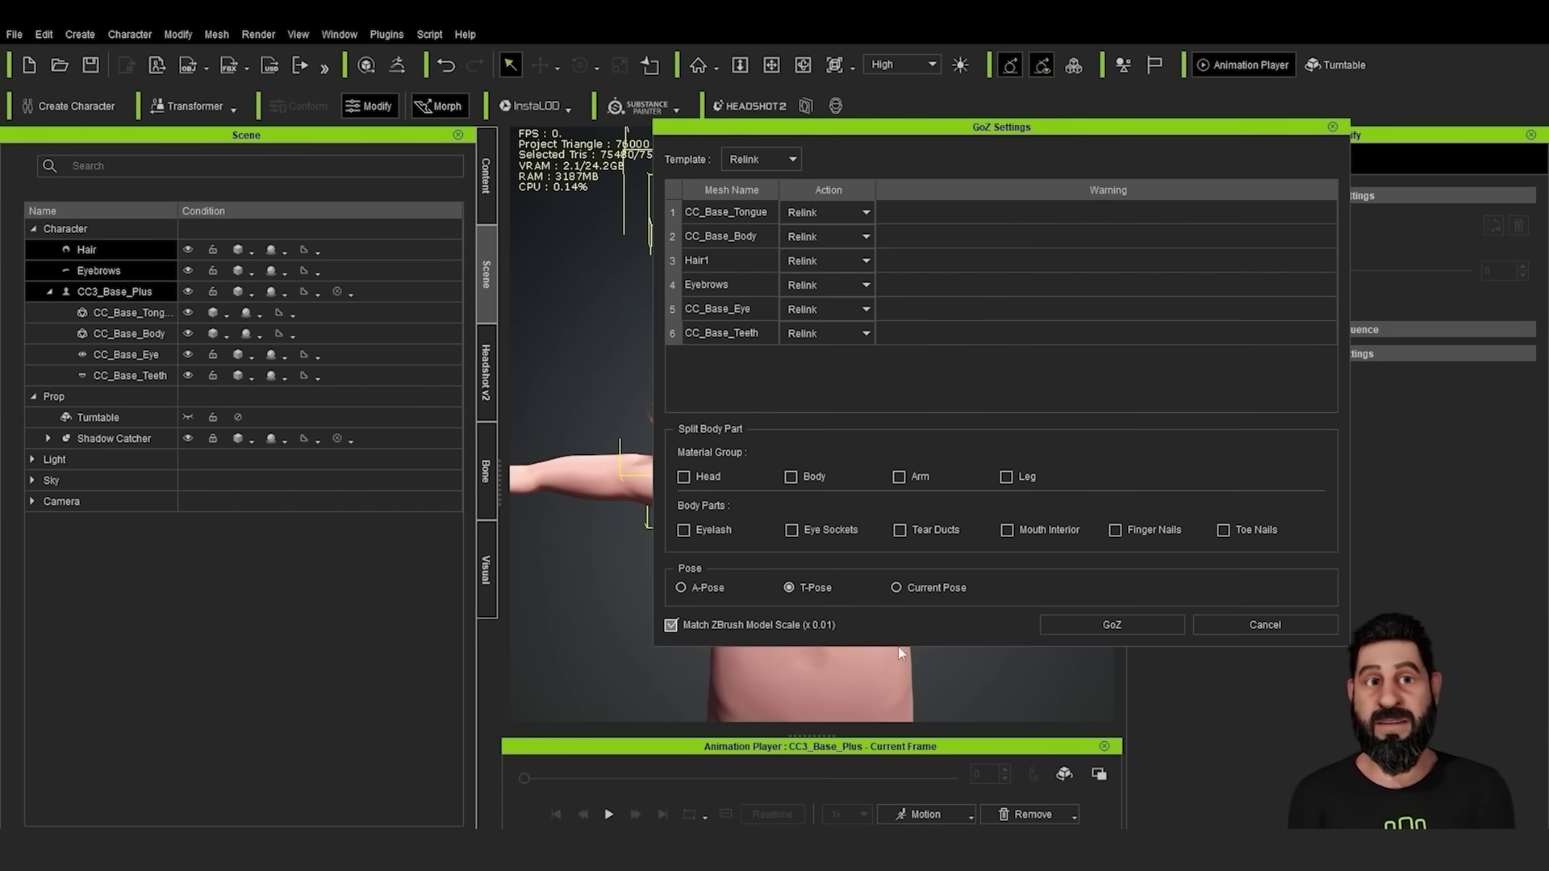
pyautogui.click(1112, 626)
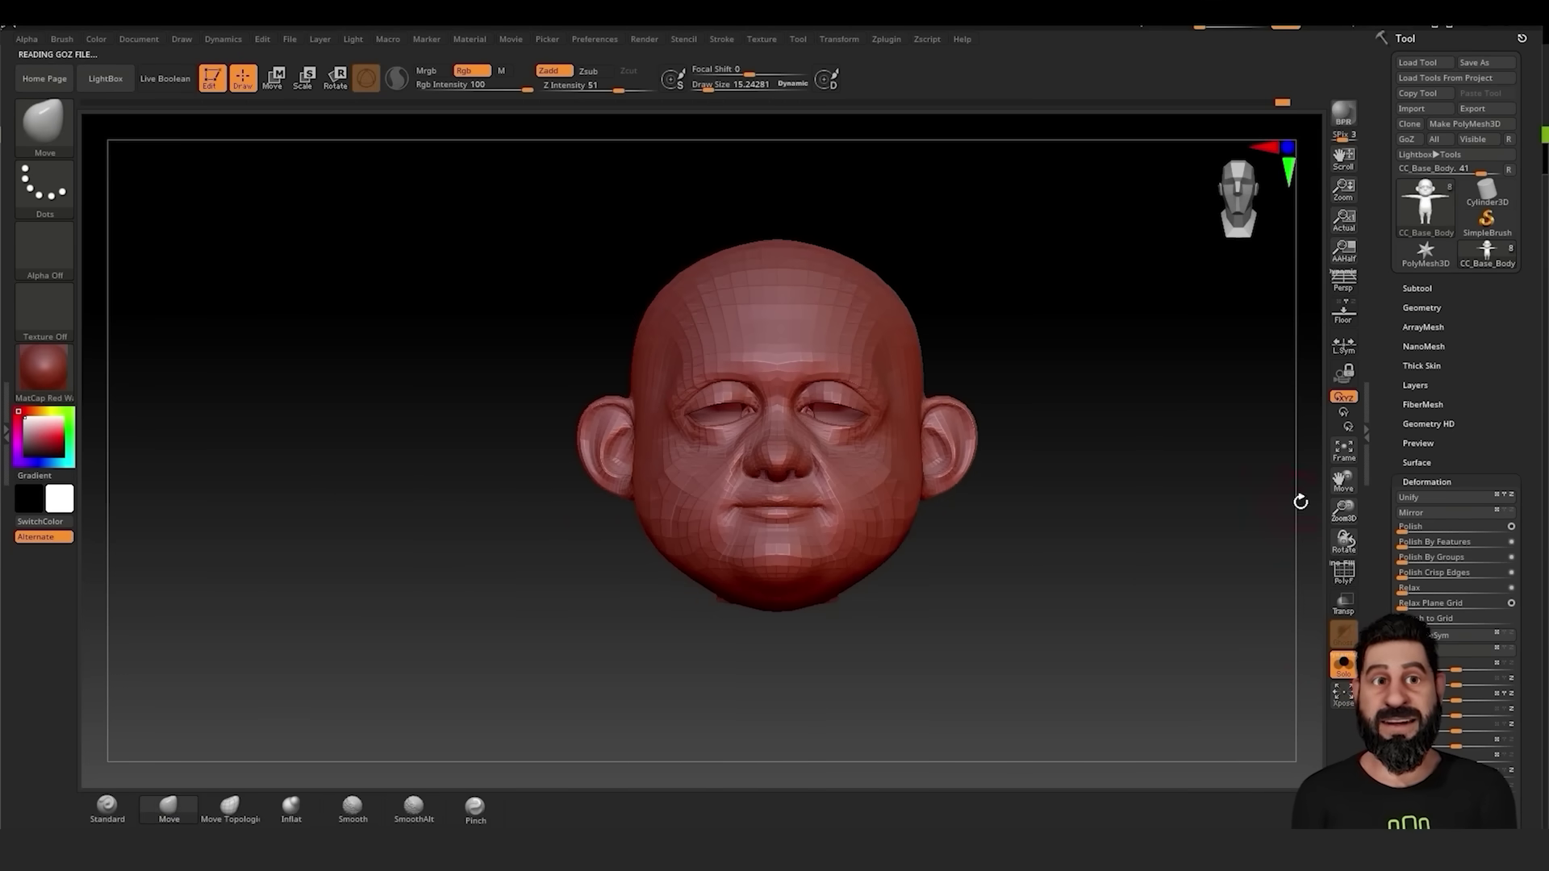
# Refine the face and eyebrow shapes in ZBrush with the Move brush, and update the meshes in Character Creator through GoZ
pyautogui.moveTo(1344, 516); pyautogui.dragTo(794, 286)
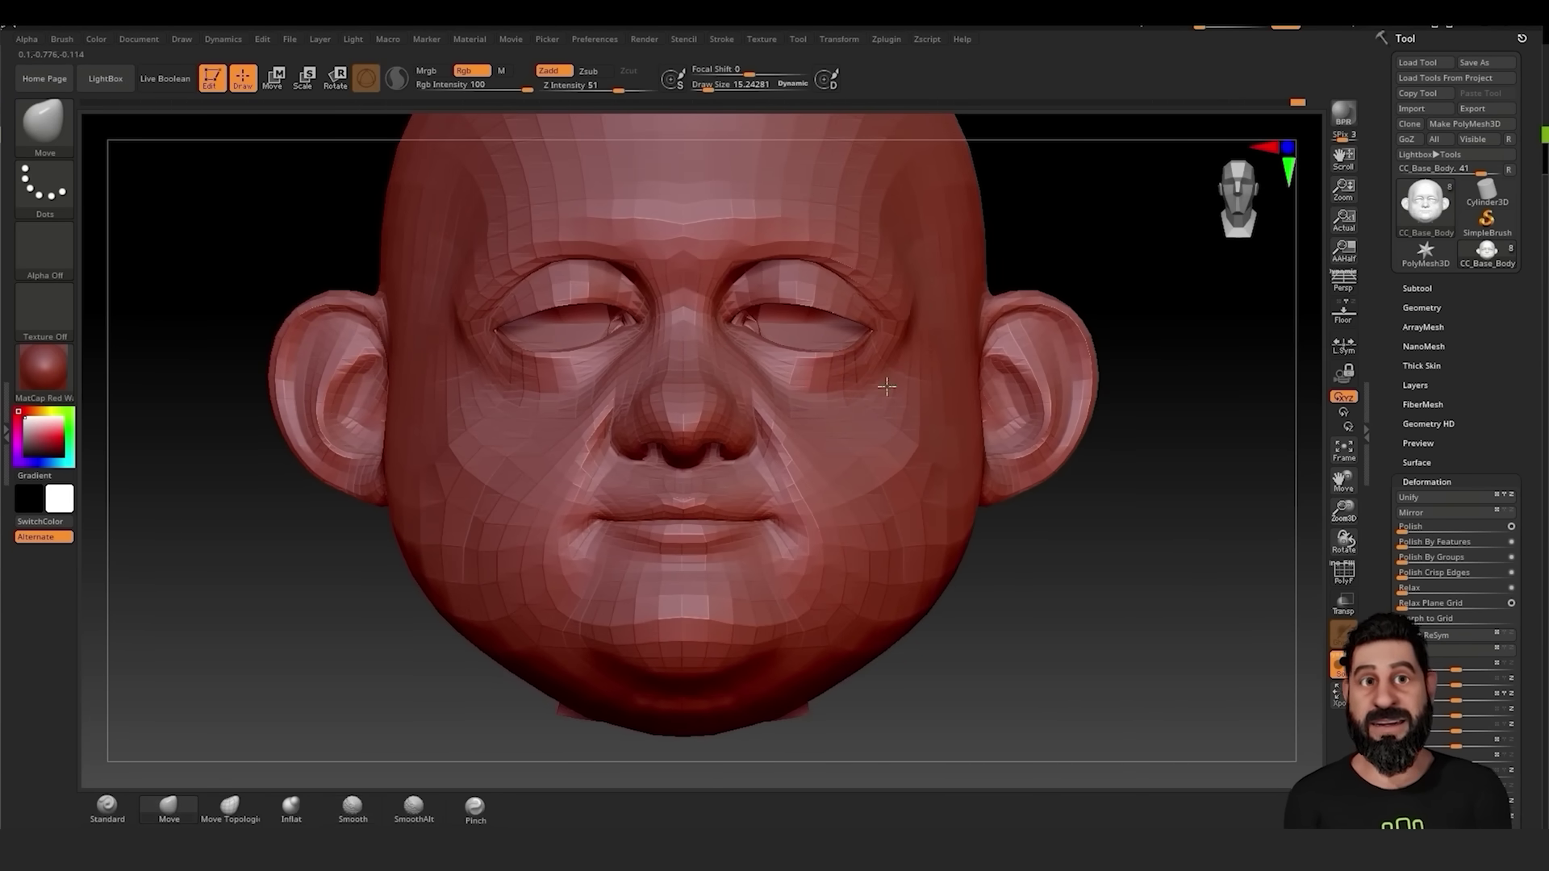
pyautogui.moveTo(795, 270); pyautogui.dragTo(786, 247)
pyautogui.moveTo(180, 767)
pyautogui.mouseDown()
pyautogui.moveTo(1183, 608)
pyautogui.moveTo(968, 609)
pyautogui.mouseUp()
pyautogui.moveTo(1130, 608)
pyautogui.mouseDown()
pyautogui.moveTo(829, 396)
pyautogui.moveTo(892, 535)
pyautogui.moveTo(726, 484)
pyautogui.moveTo(887, 517)
pyautogui.mouseUp()
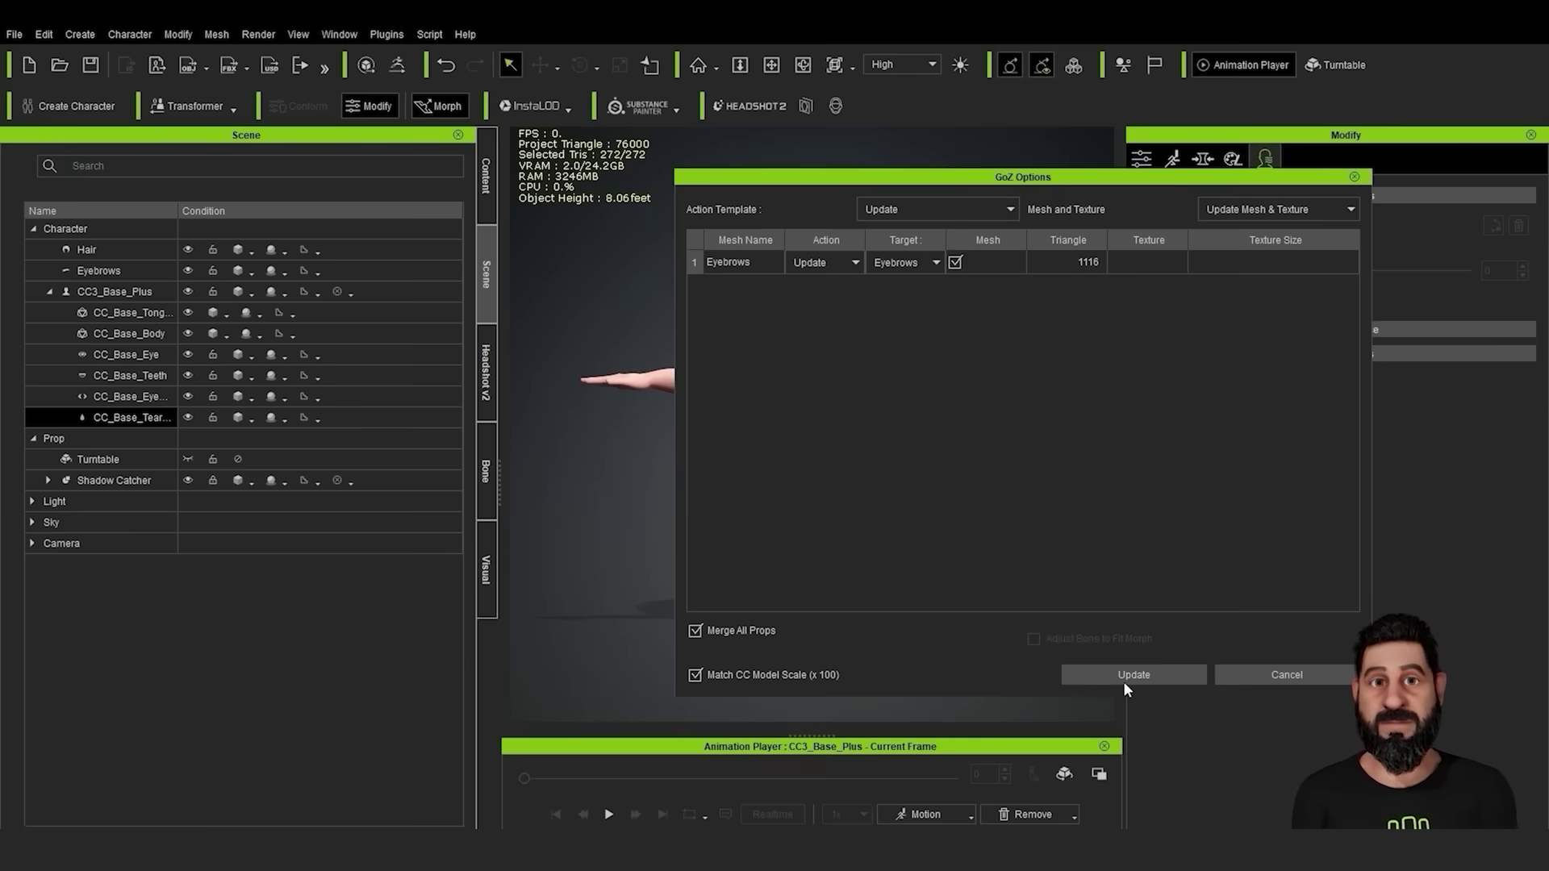
pyautogui.click(1126, 679)
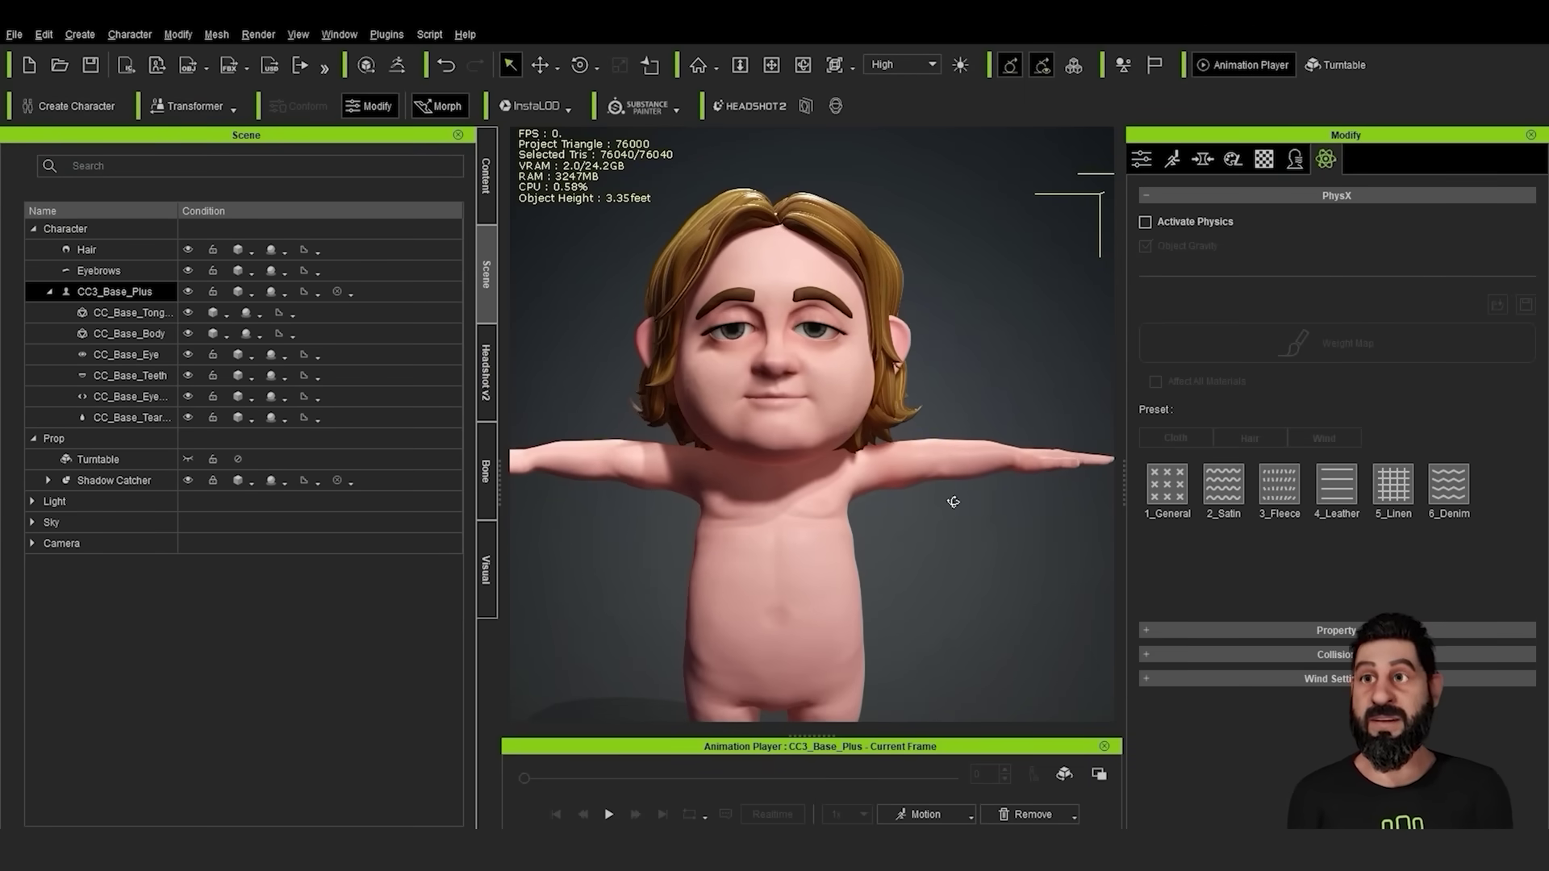
# Activate Headshot's Sculpt Morph with Symmetrical enabled and adjust the face shape against the reference photo
pyautogui.moveTo(921, 459); pyautogui.dragTo(937, 447, button='middle')
pyautogui.click(487, 376)
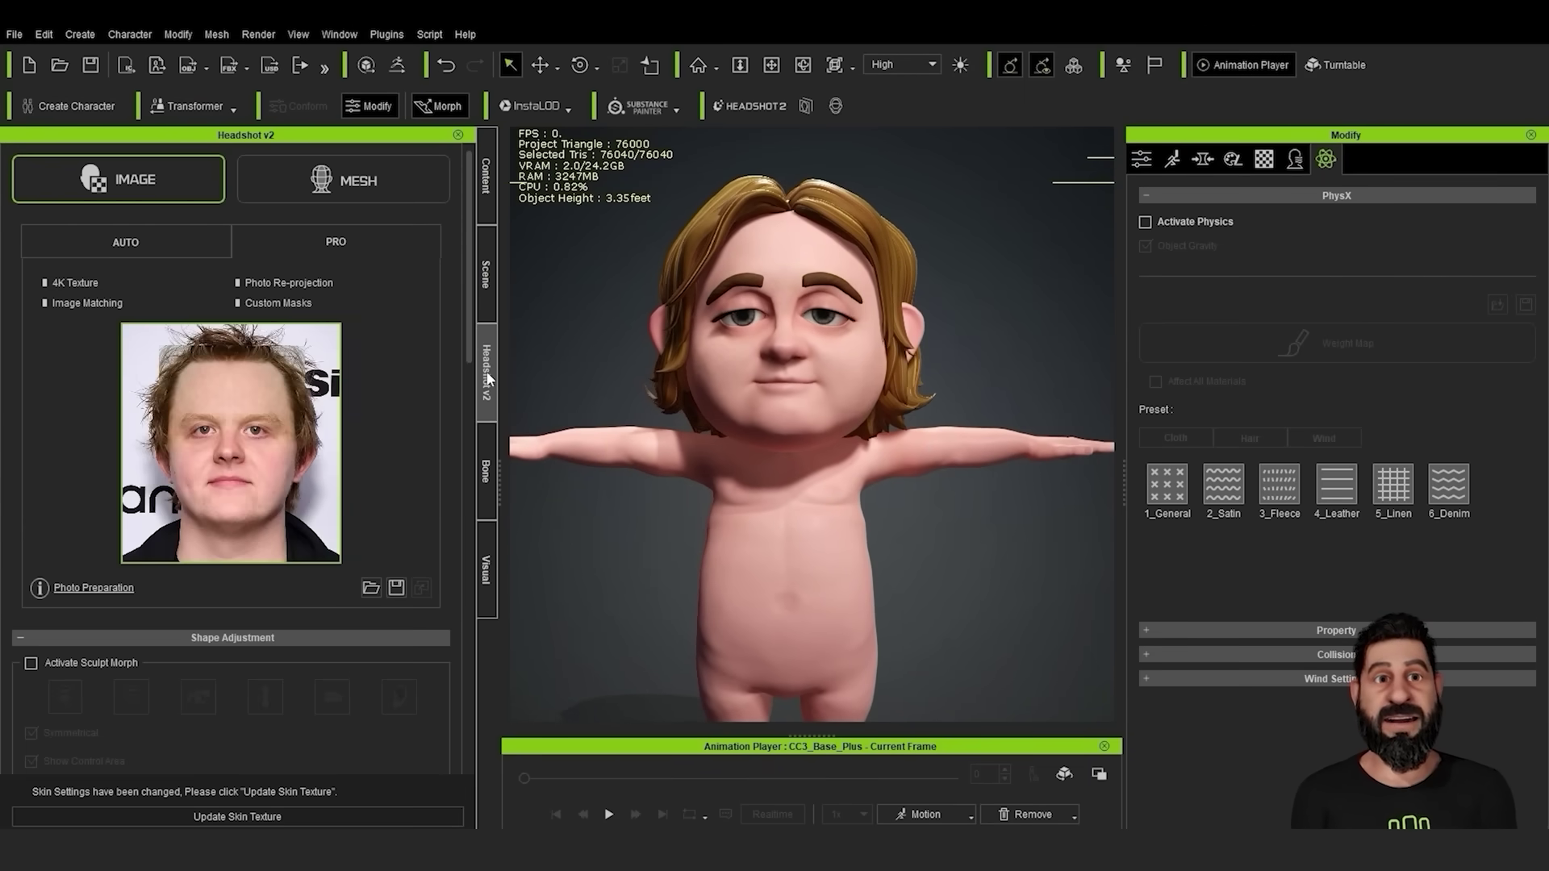
pyautogui.click(31, 664)
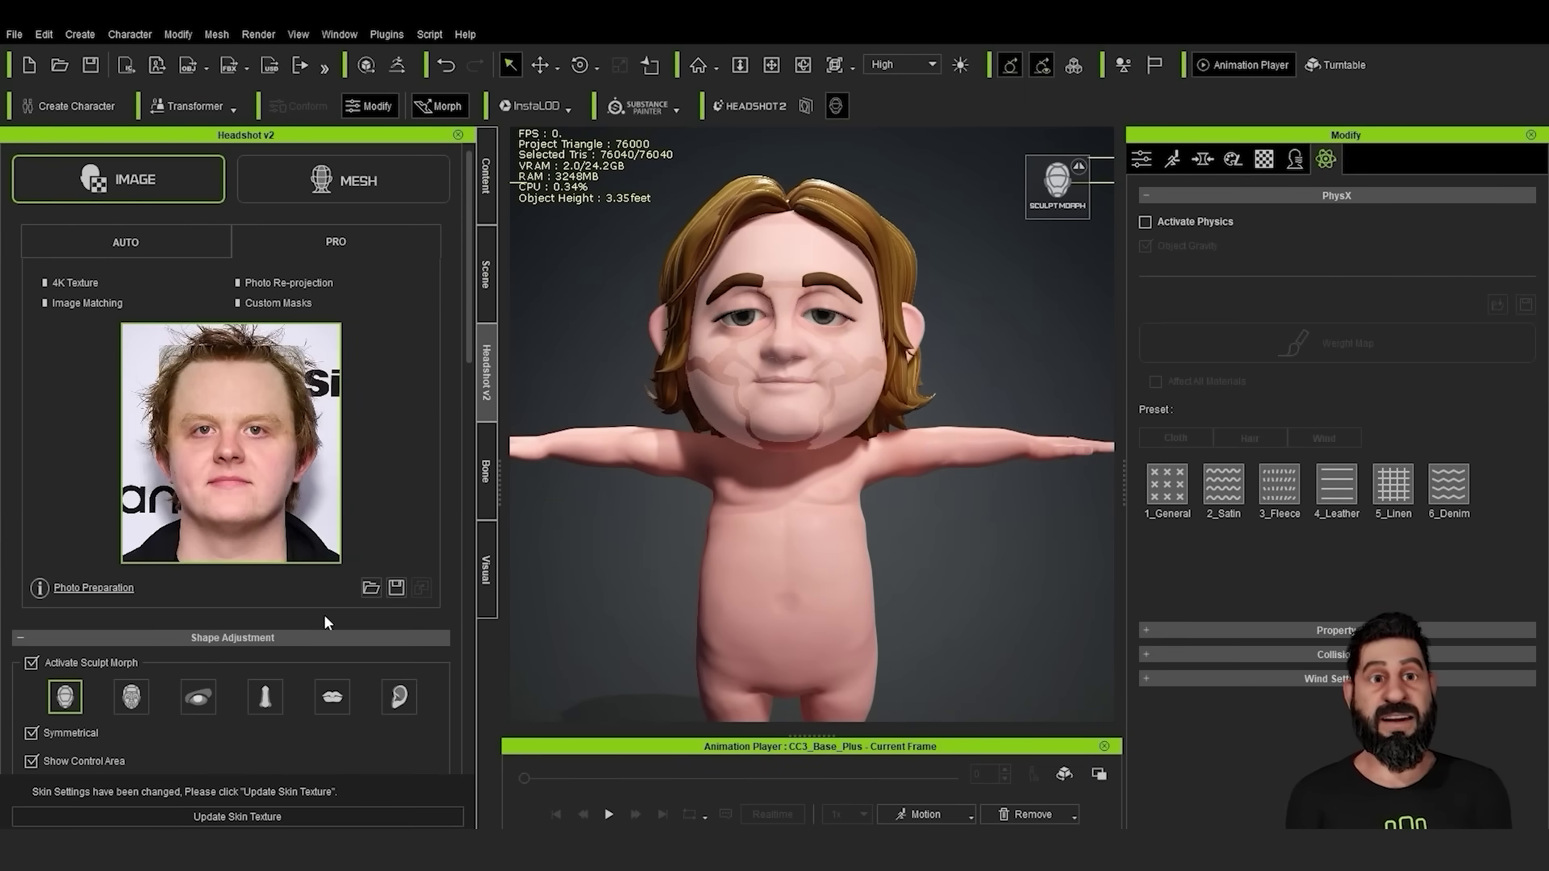
pyautogui.scroll(3, 916, 499)
pyautogui.moveTo(994, 343); pyautogui.dragTo(985, 384, button='middle')
pyautogui.moveTo(879, 325); pyautogui.dragTo(826, 332)
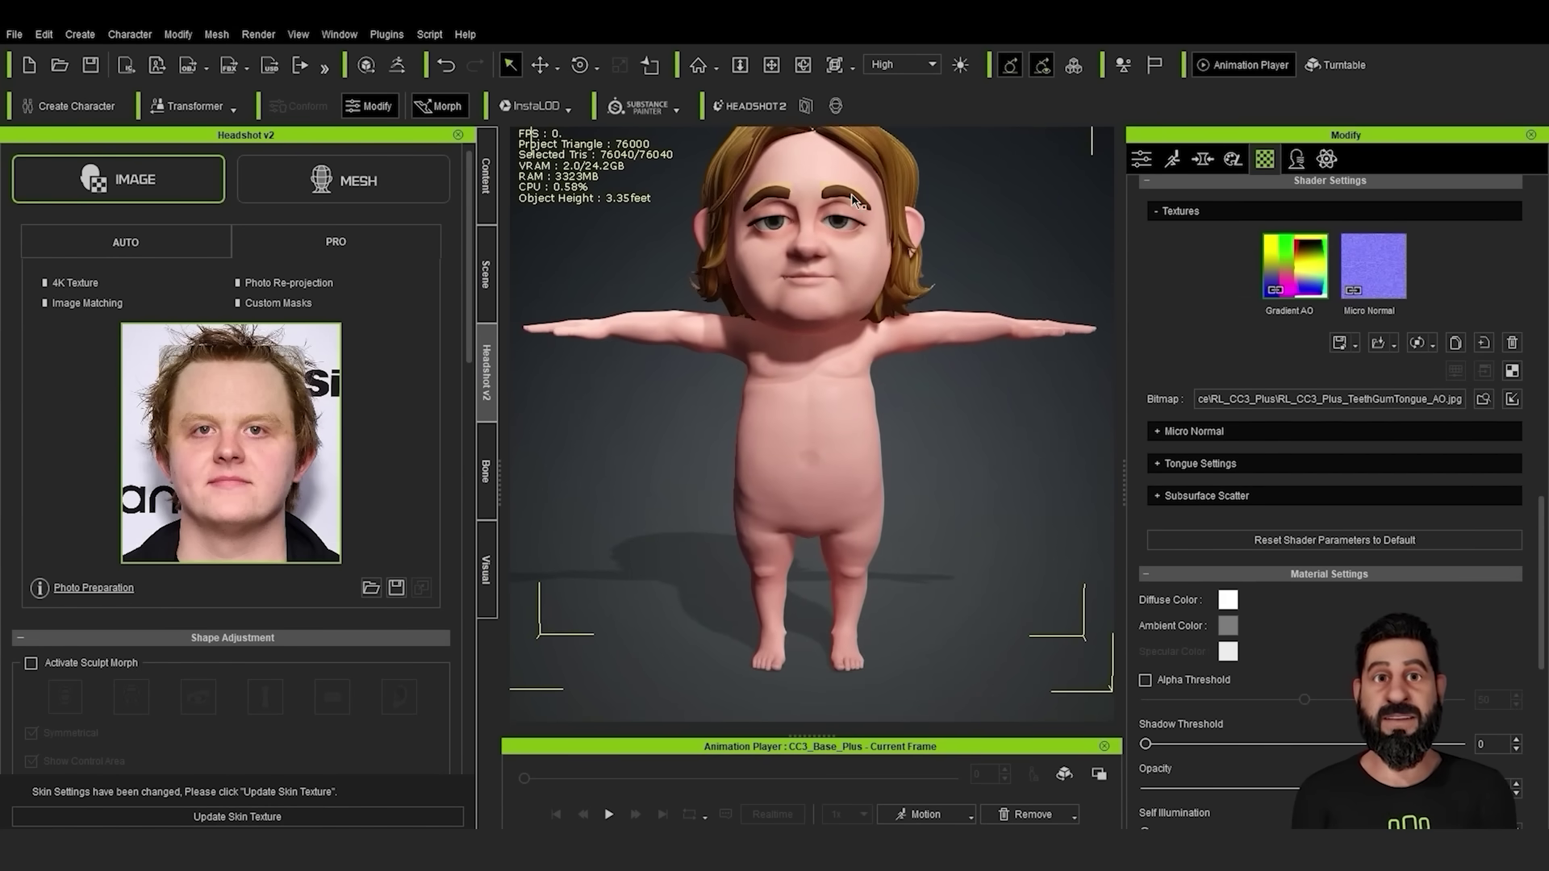
# Run Correct Eyeblink on the character with the eyes closed, and reopen the eyes
pyautogui.click(854, 203)
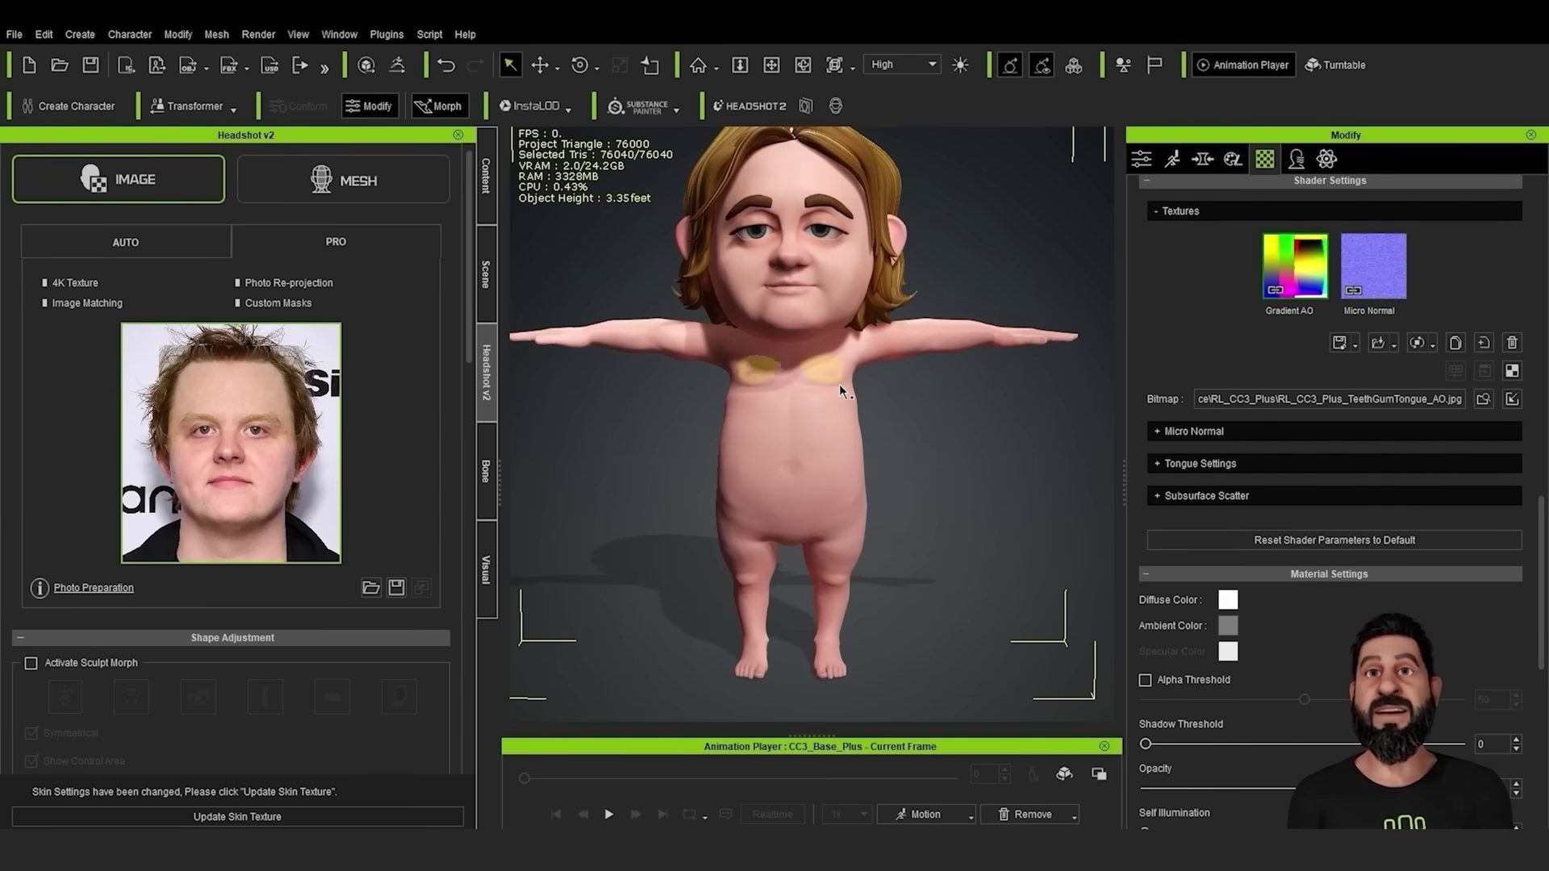
pyautogui.scroll(1, 840, 385)
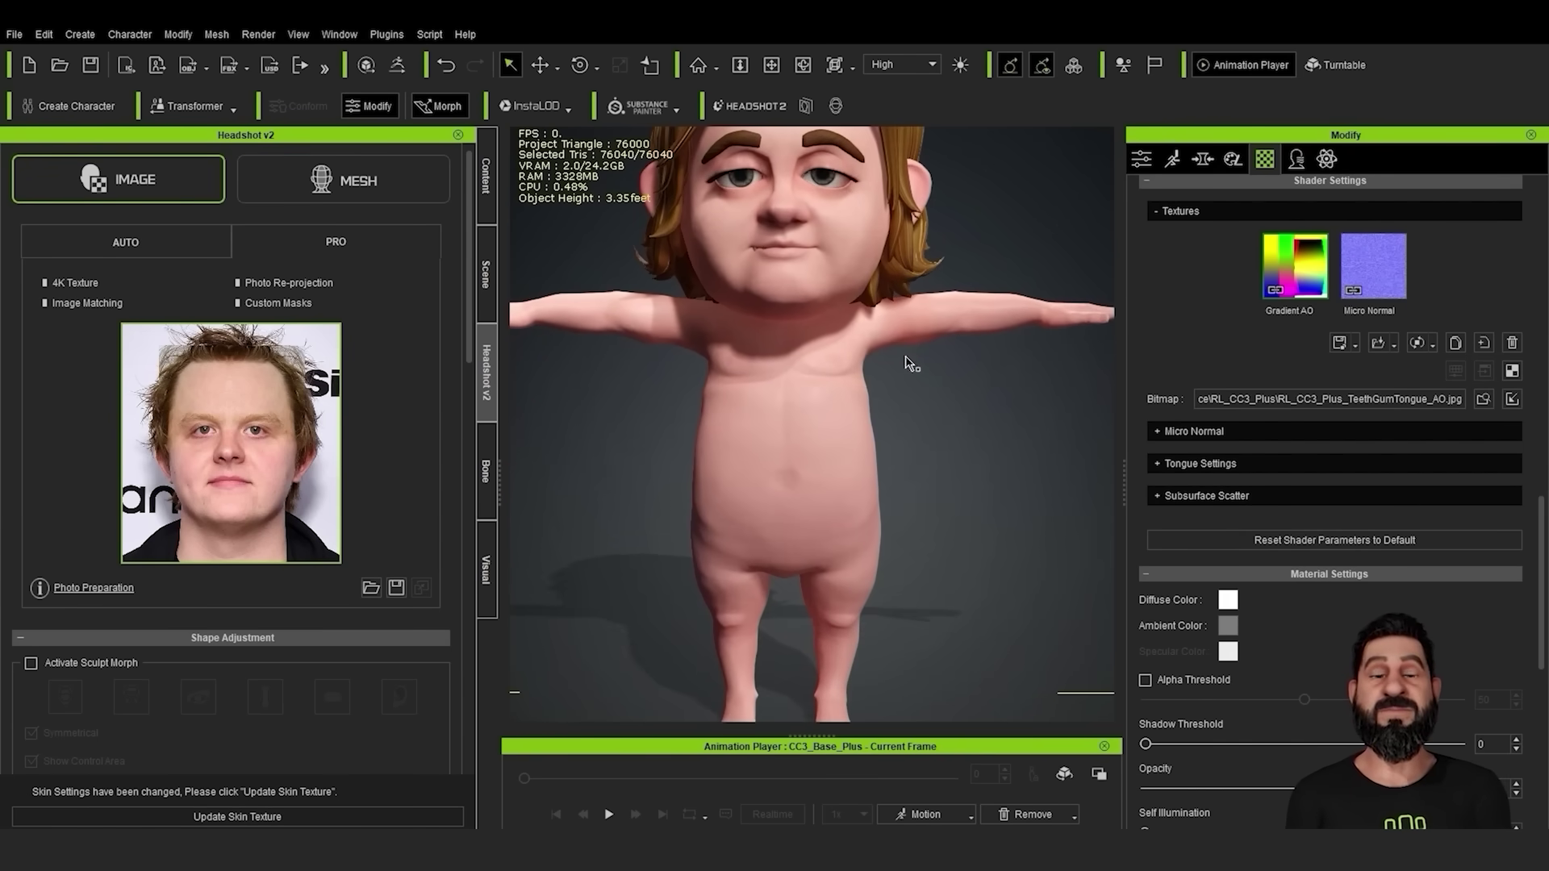
pyautogui.moveTo(905, 360); pyautogui.dragTo(880, 498, button='middle')
pyautogui.scroll(4, 857, 491)
pyautogui.scroll(-5, 898, 529)
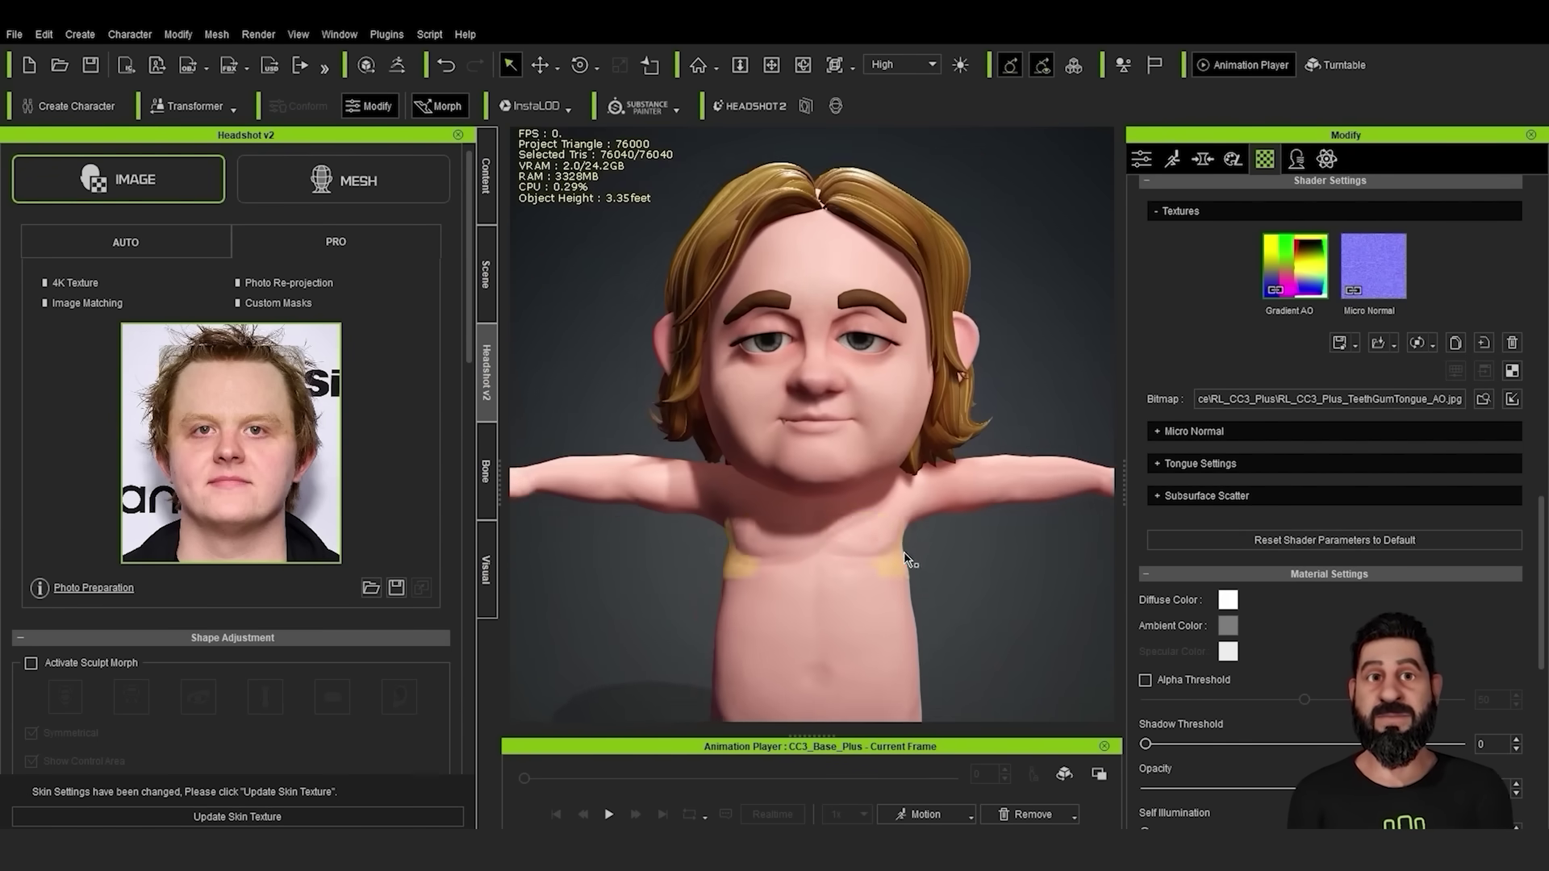
pyautogui.scroll(10, 1202, 347)
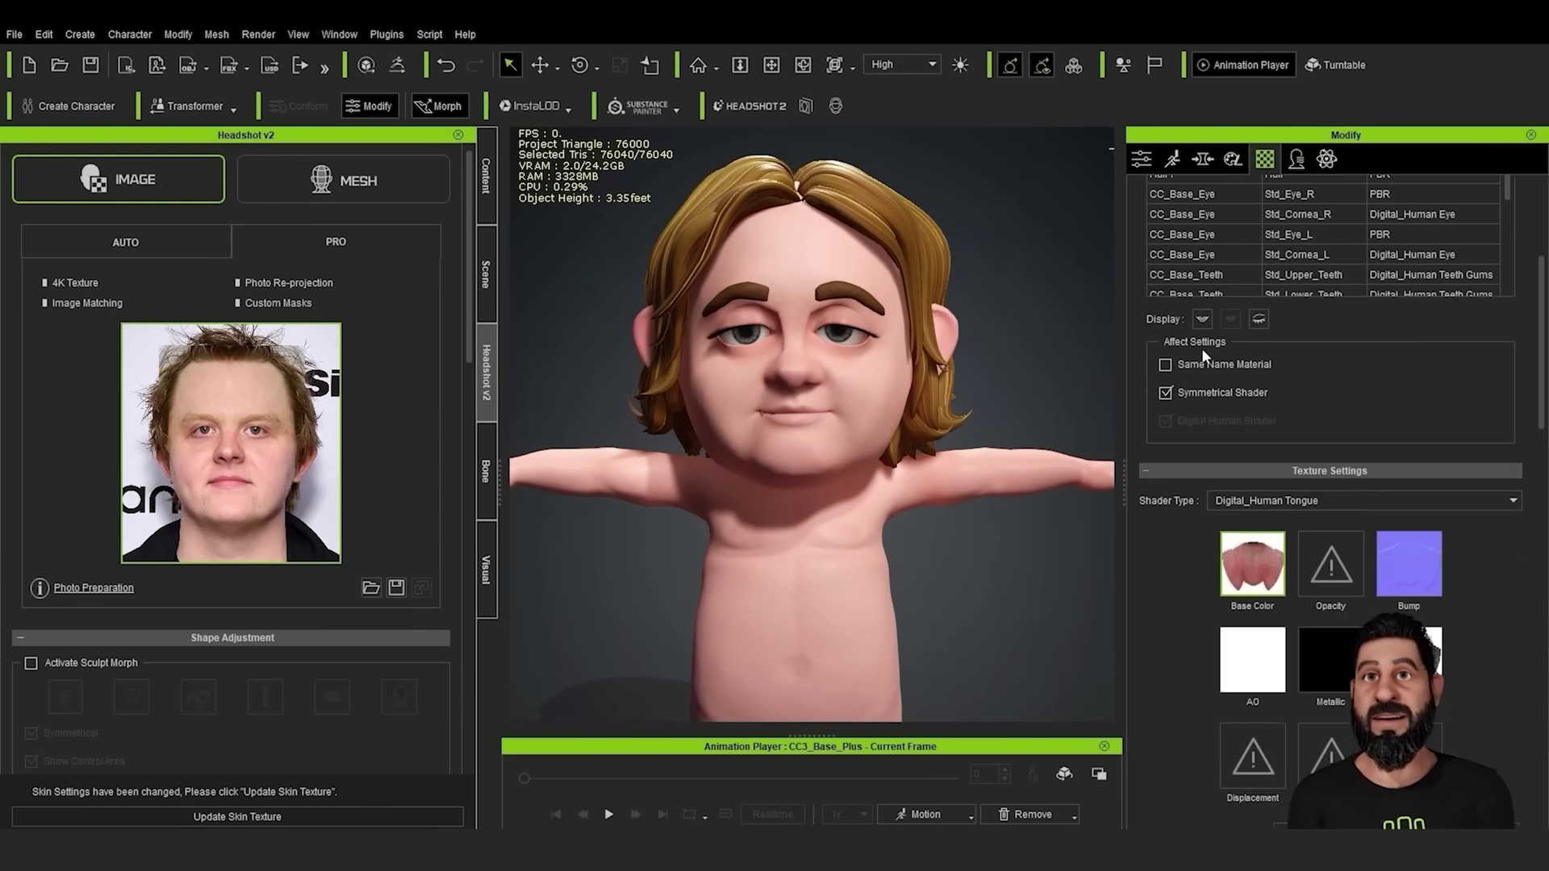
pyautogui.click(1142, 160)
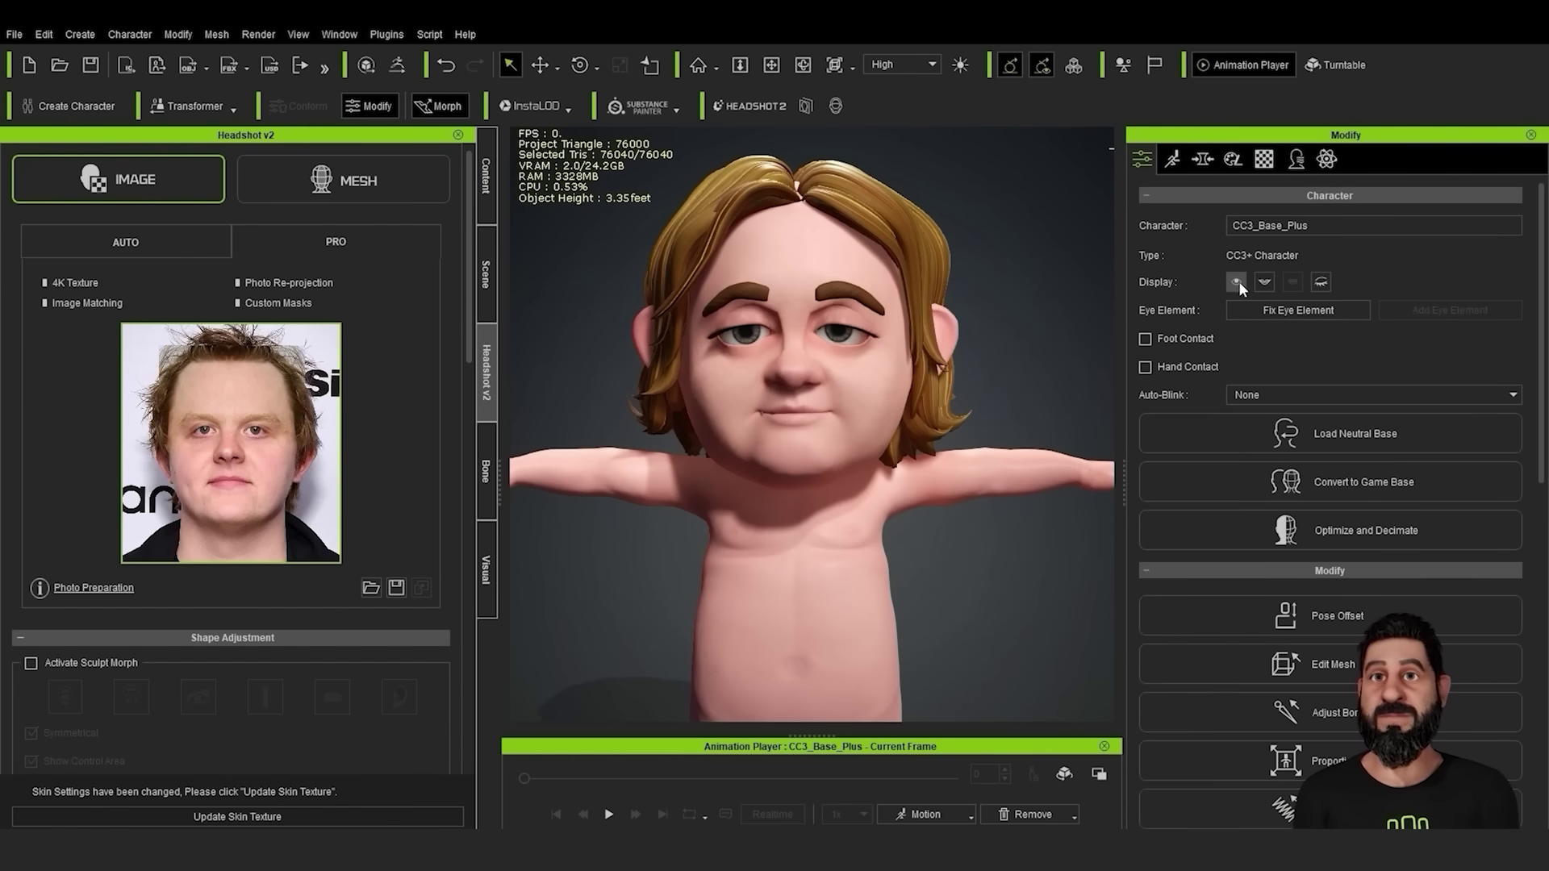
pyautogui.scroll(3, 1069, 324)
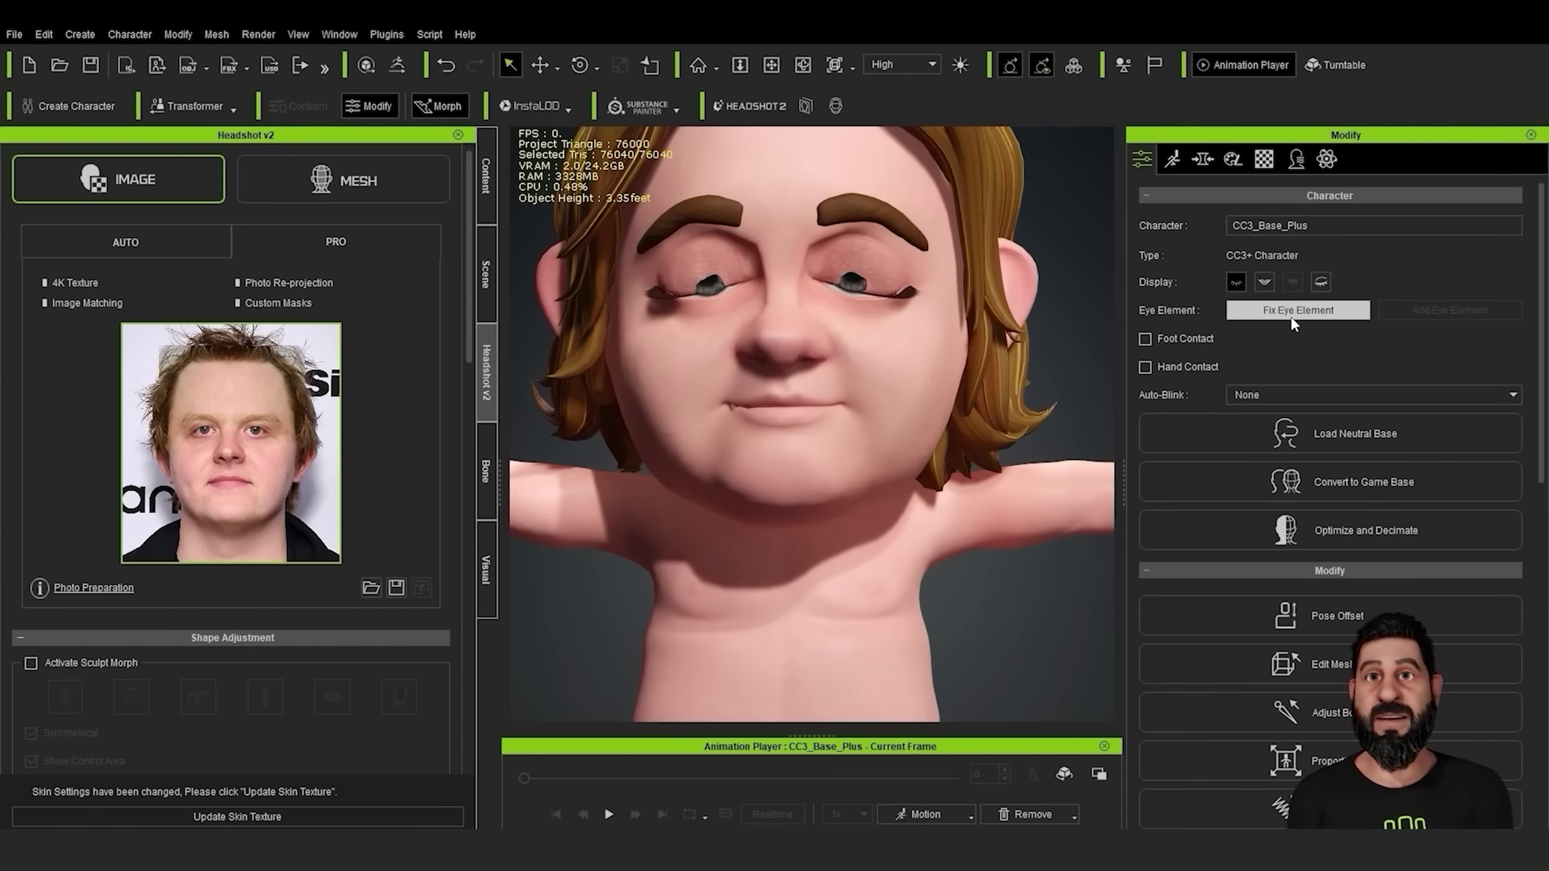
pyautogui.click(133, 34)
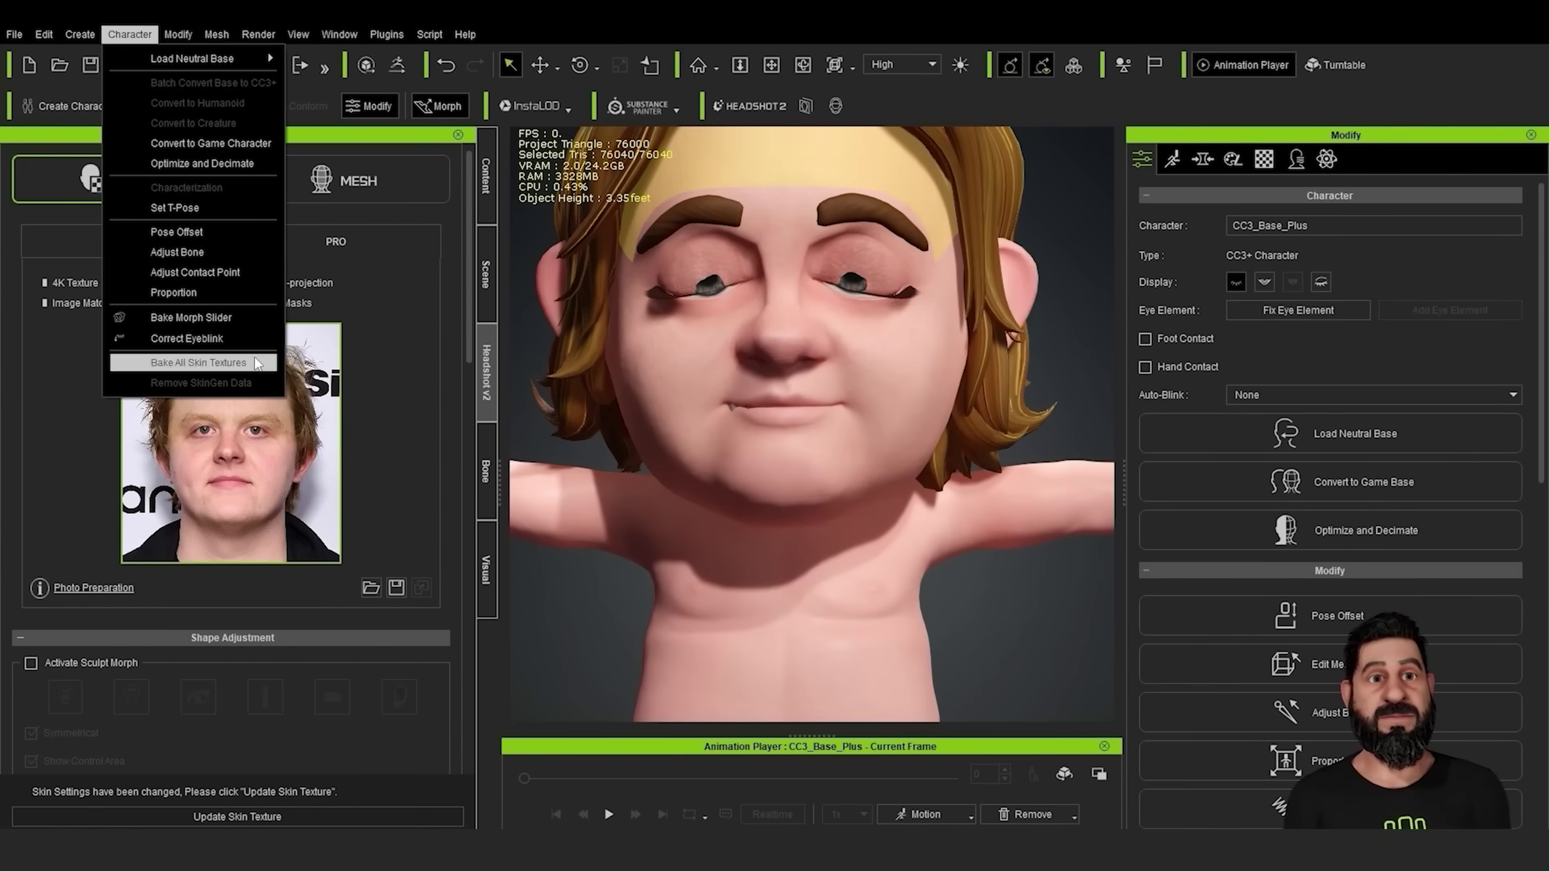
pyautogui.click(187, 338)
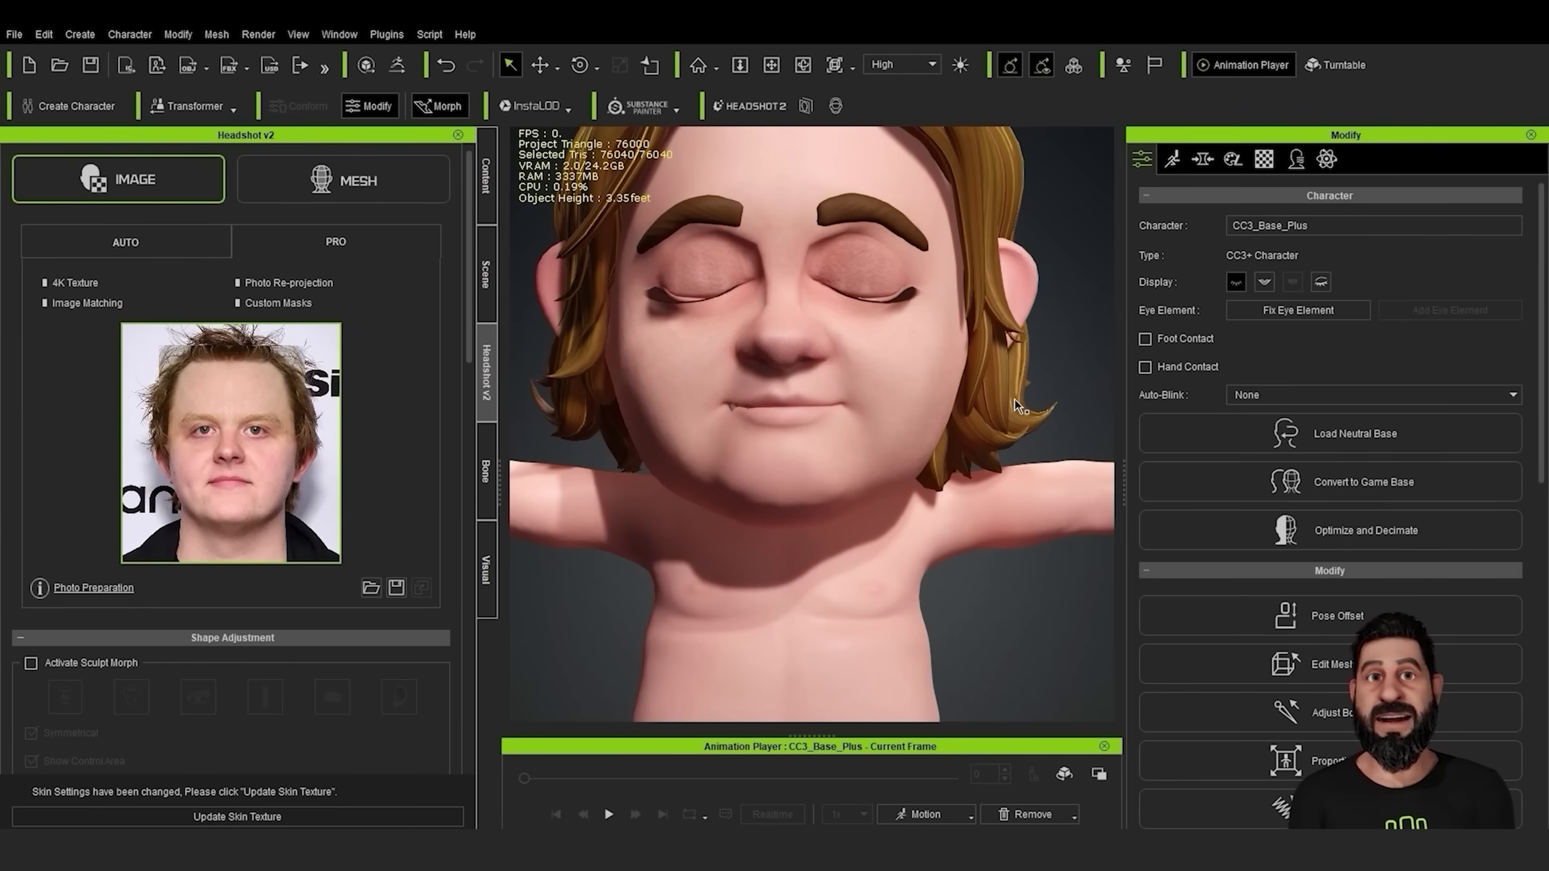
pyautogui.click(1236, 284)
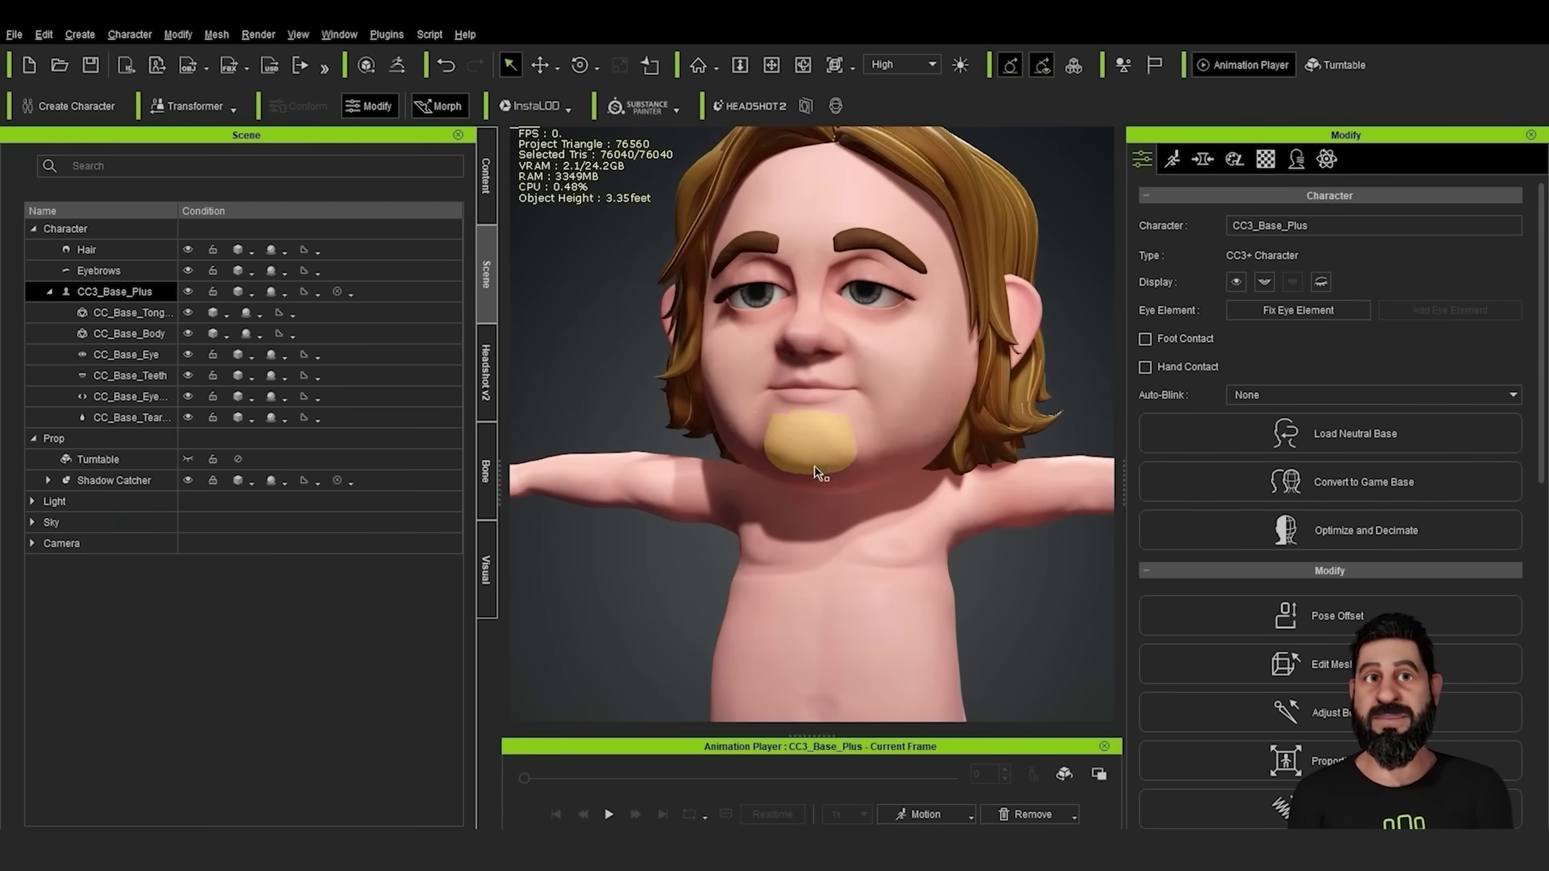
# Apply the C10_Happy expression from the 01-Happy style in Edit Facial to expose the teeth
pyautogui.scroll(3, 819, 637)
pyautogui.click(1173, 160)
pyautogui.click(1362, 346)
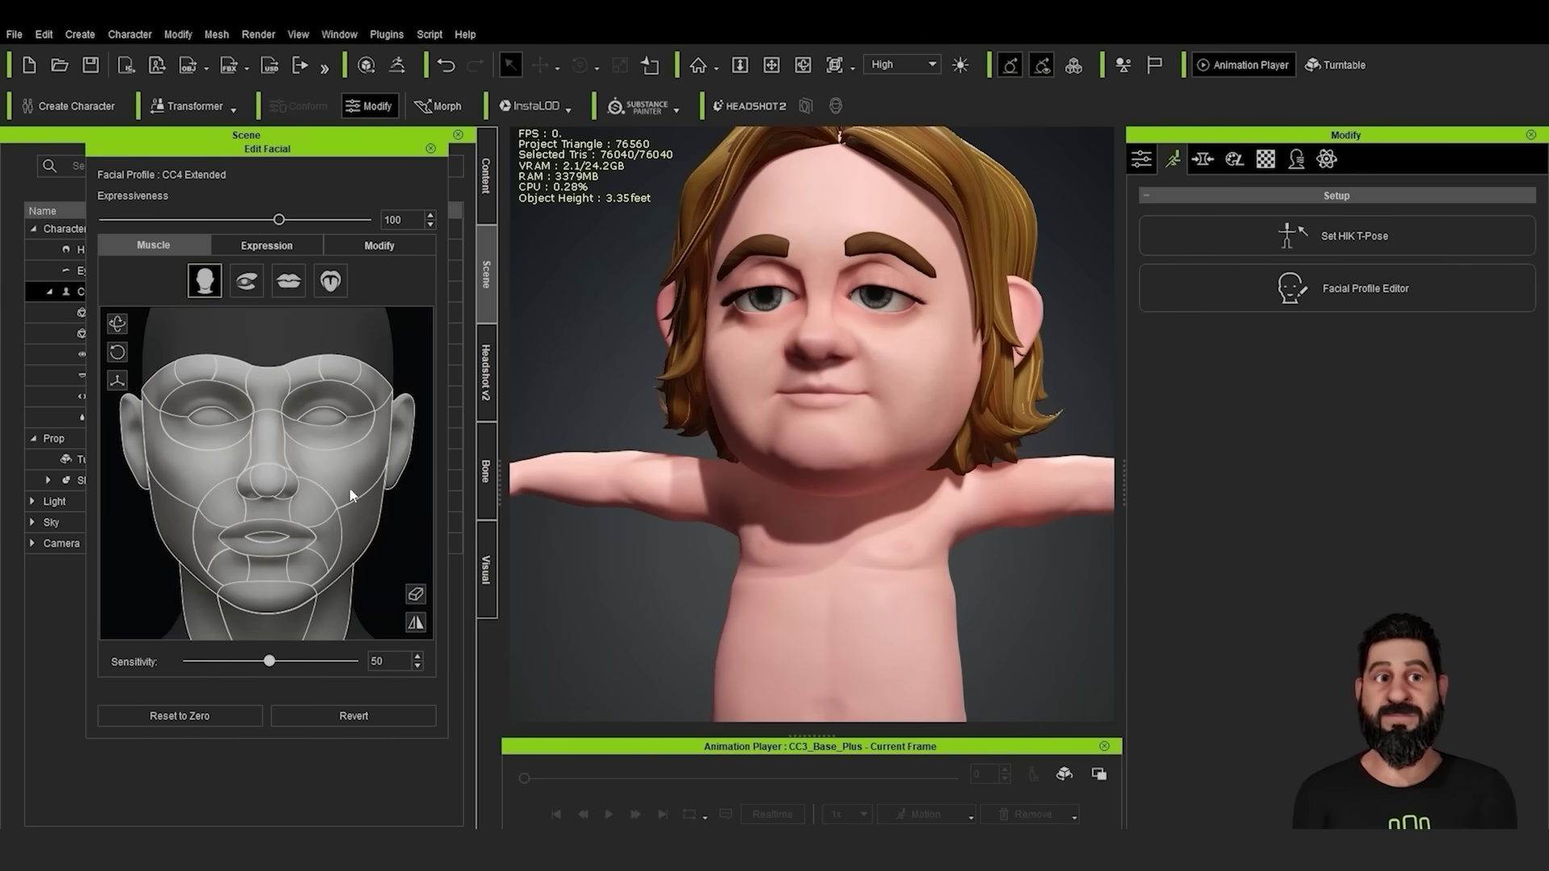
pyautogui.click(266, 245)
pyautogui.scroll(-4, 262, 484)
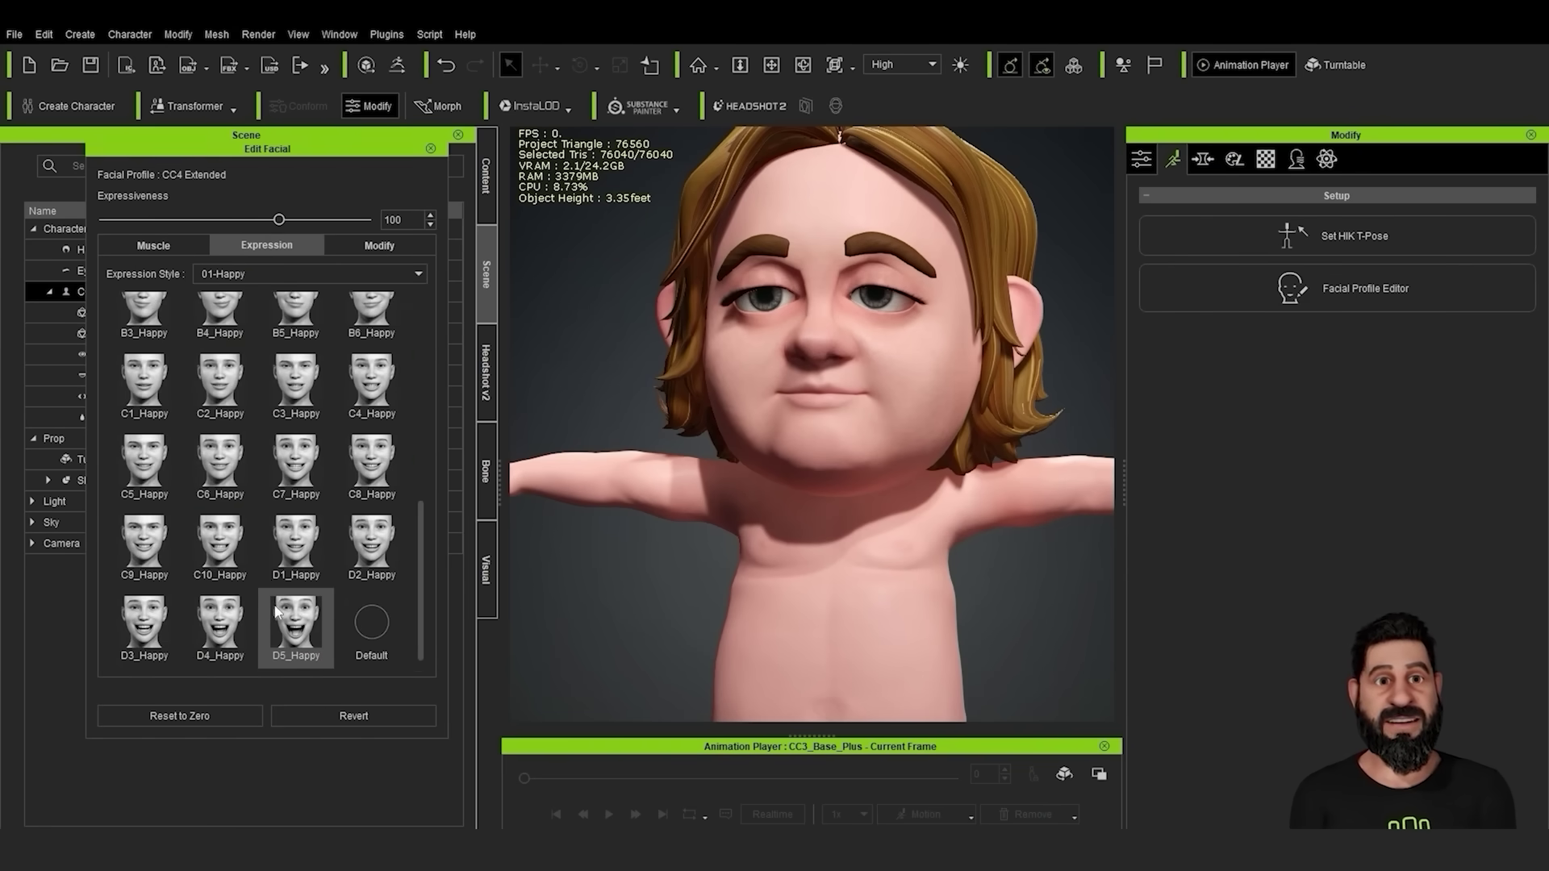
pyautogui.click(234, 554)
pyautogui.scroll(3, 850, 570)
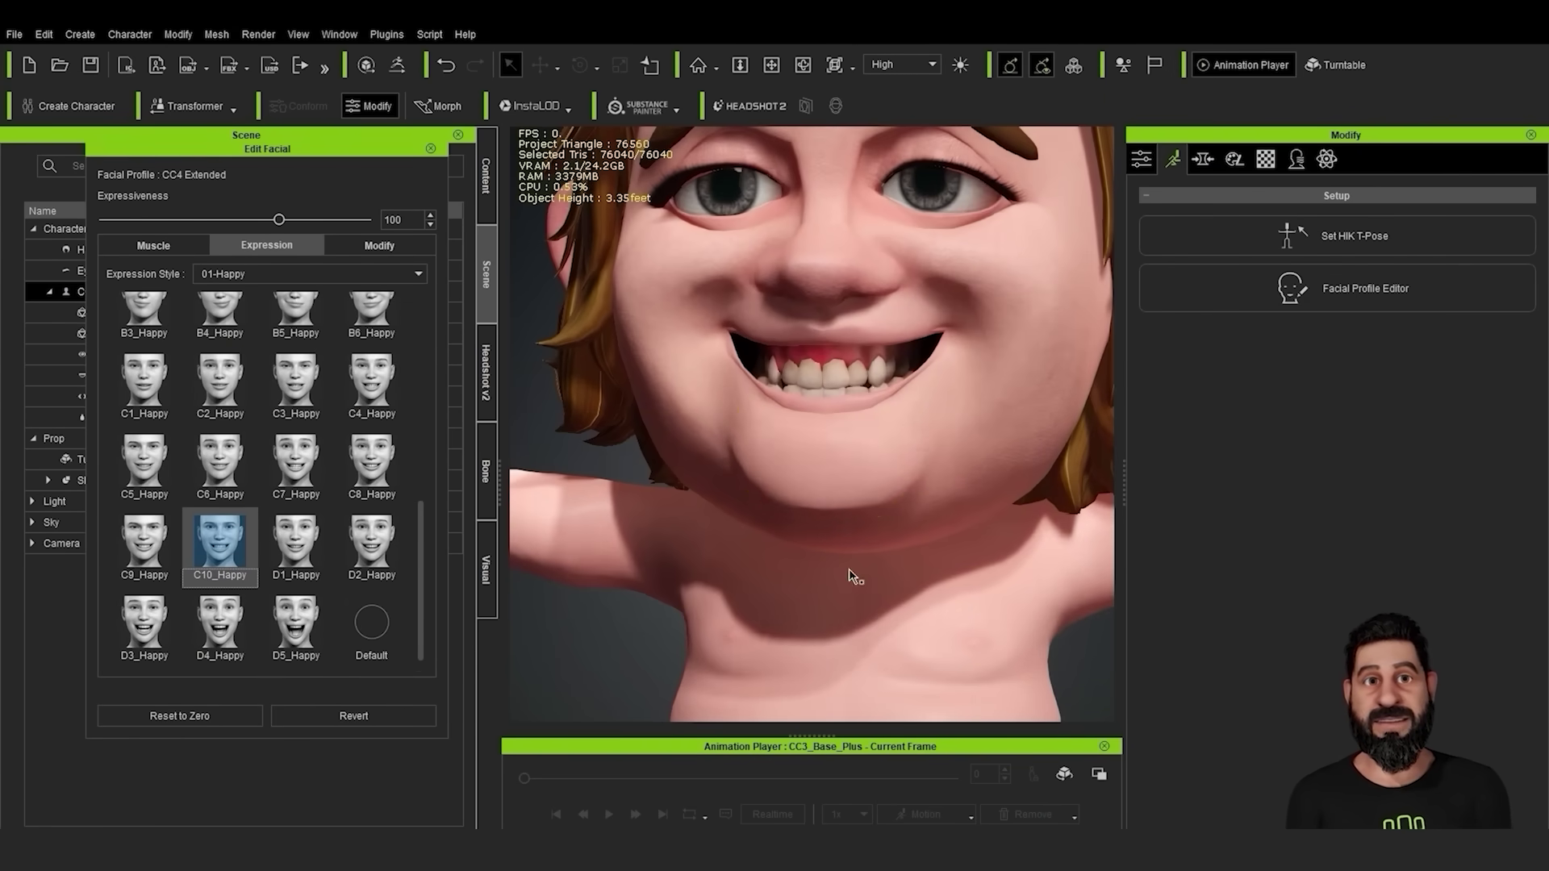
pyautogui.scroll(2, 952, 452)
pyautogui.moveTo(868, 491); pyautogui.dragTo(855, 524, button='right')
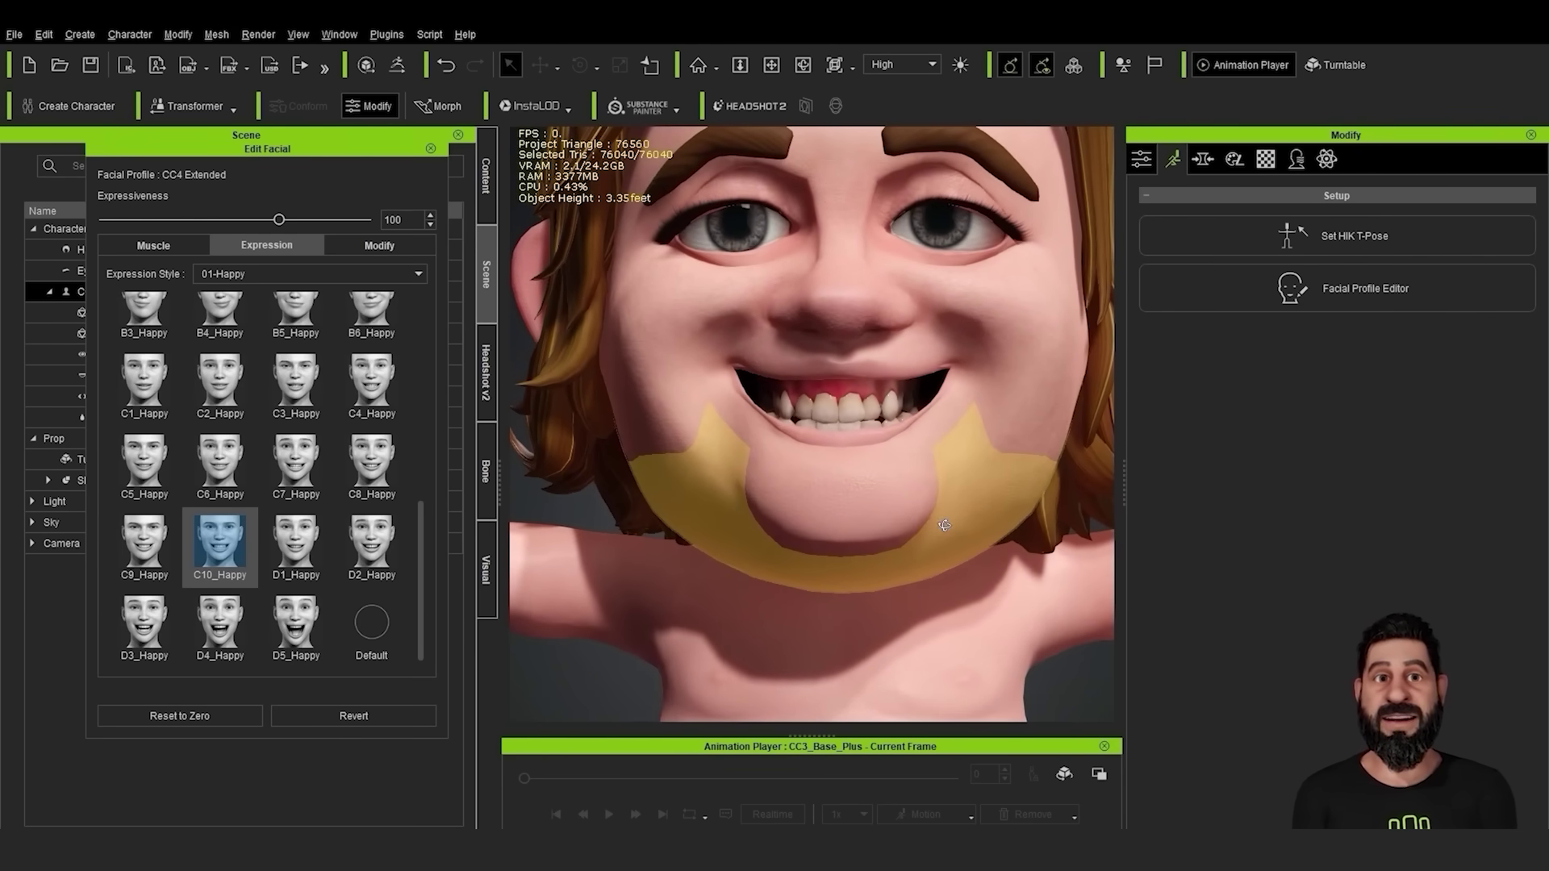
# Adjust the Mouth Teeth morphs with Teeth Upper Scale -29, Teeth Upper Height 63 and Teeth Lower Height 130
pyautogui.click(1202, 159)
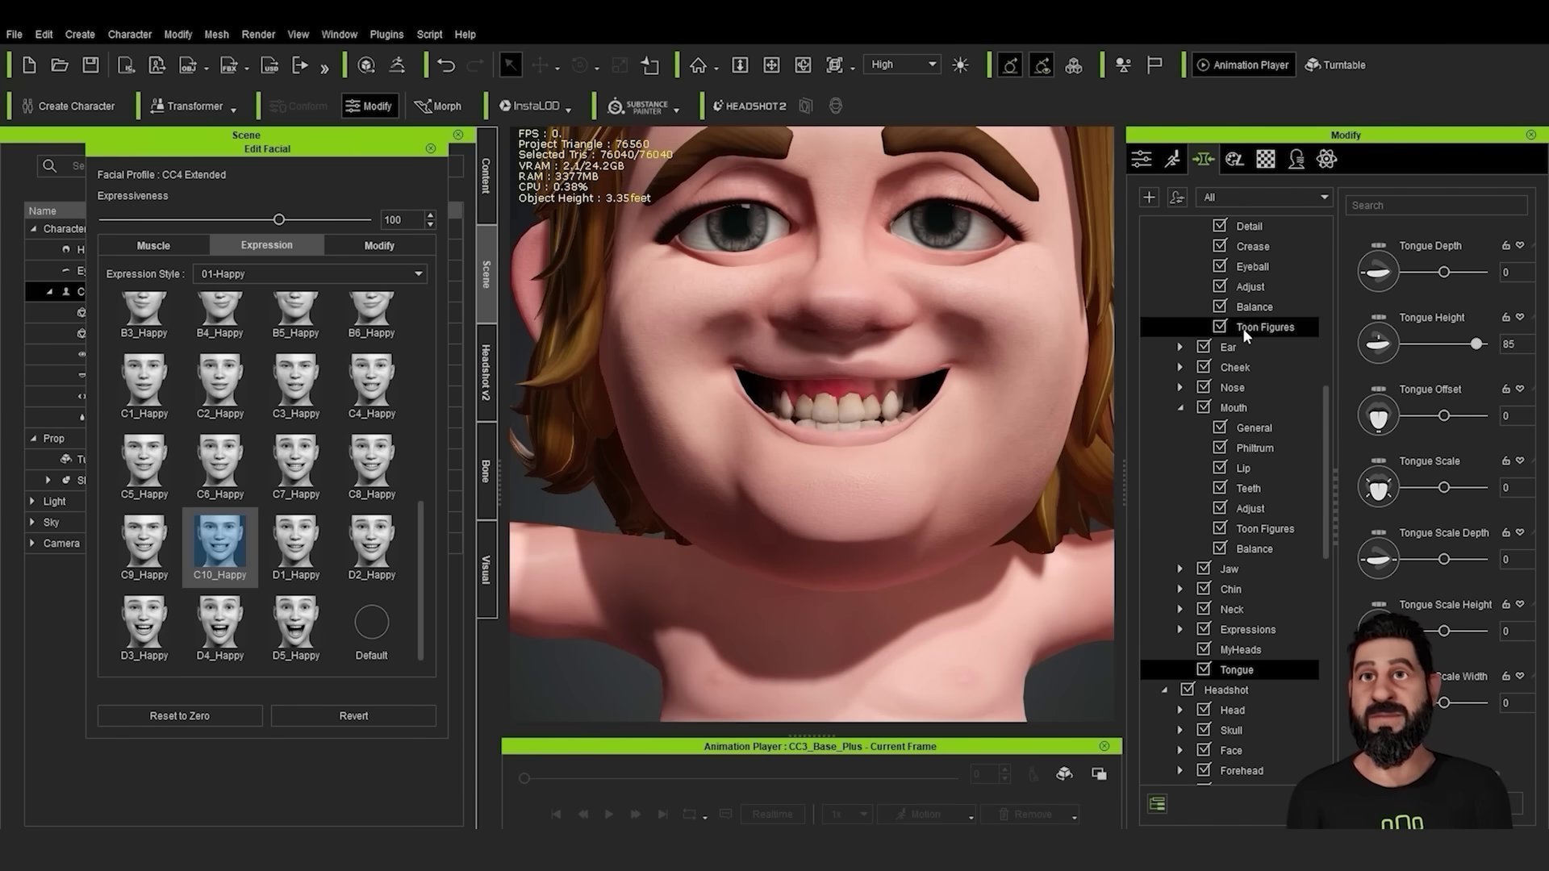
pyautogui.scroll(9, 1290, 521)
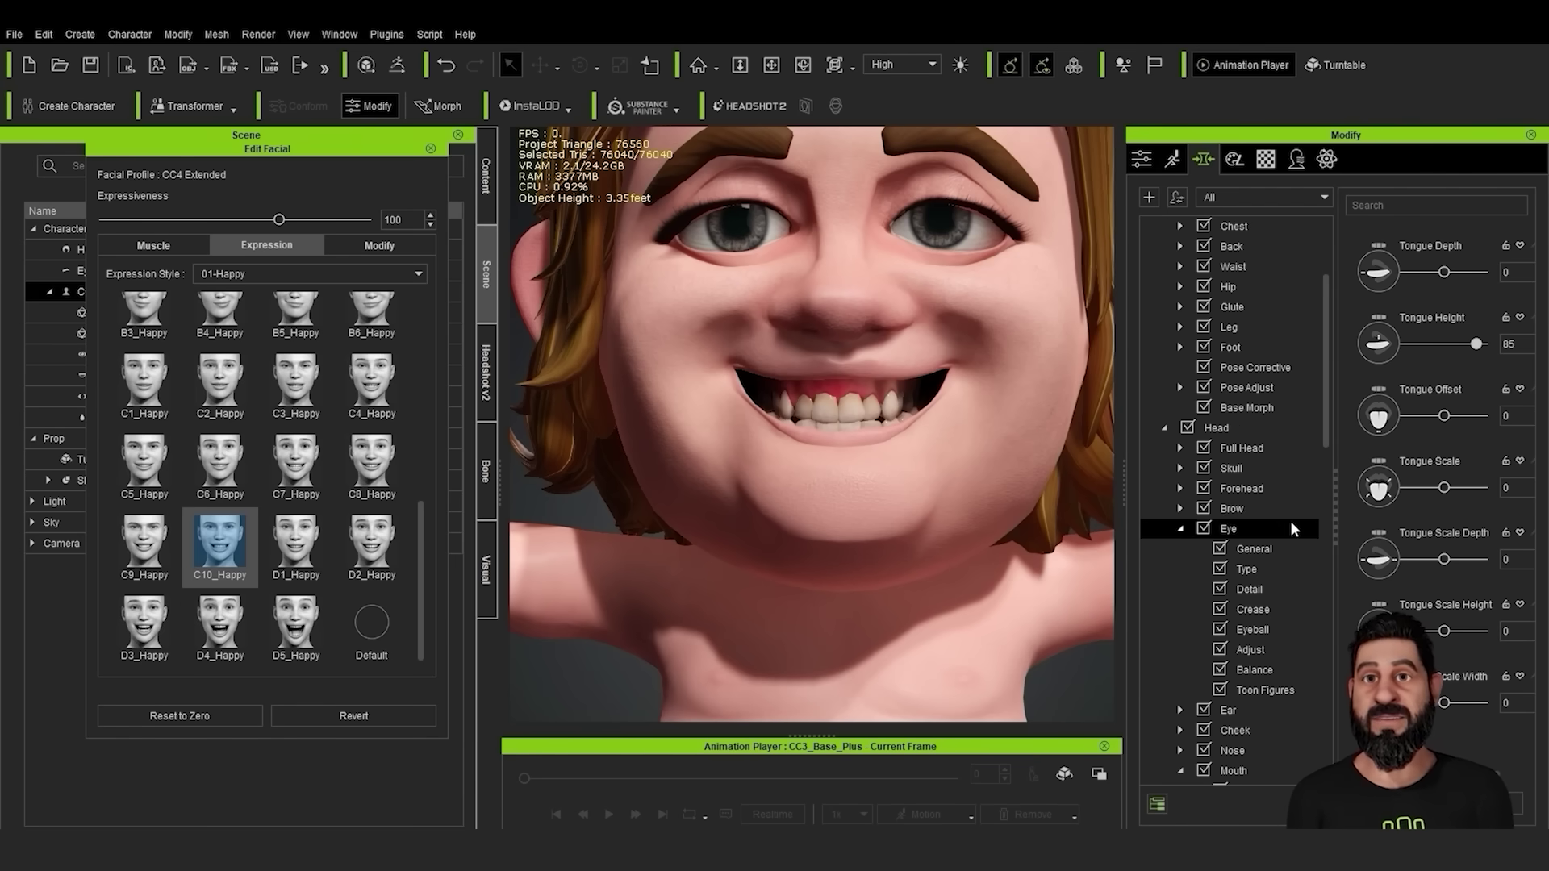
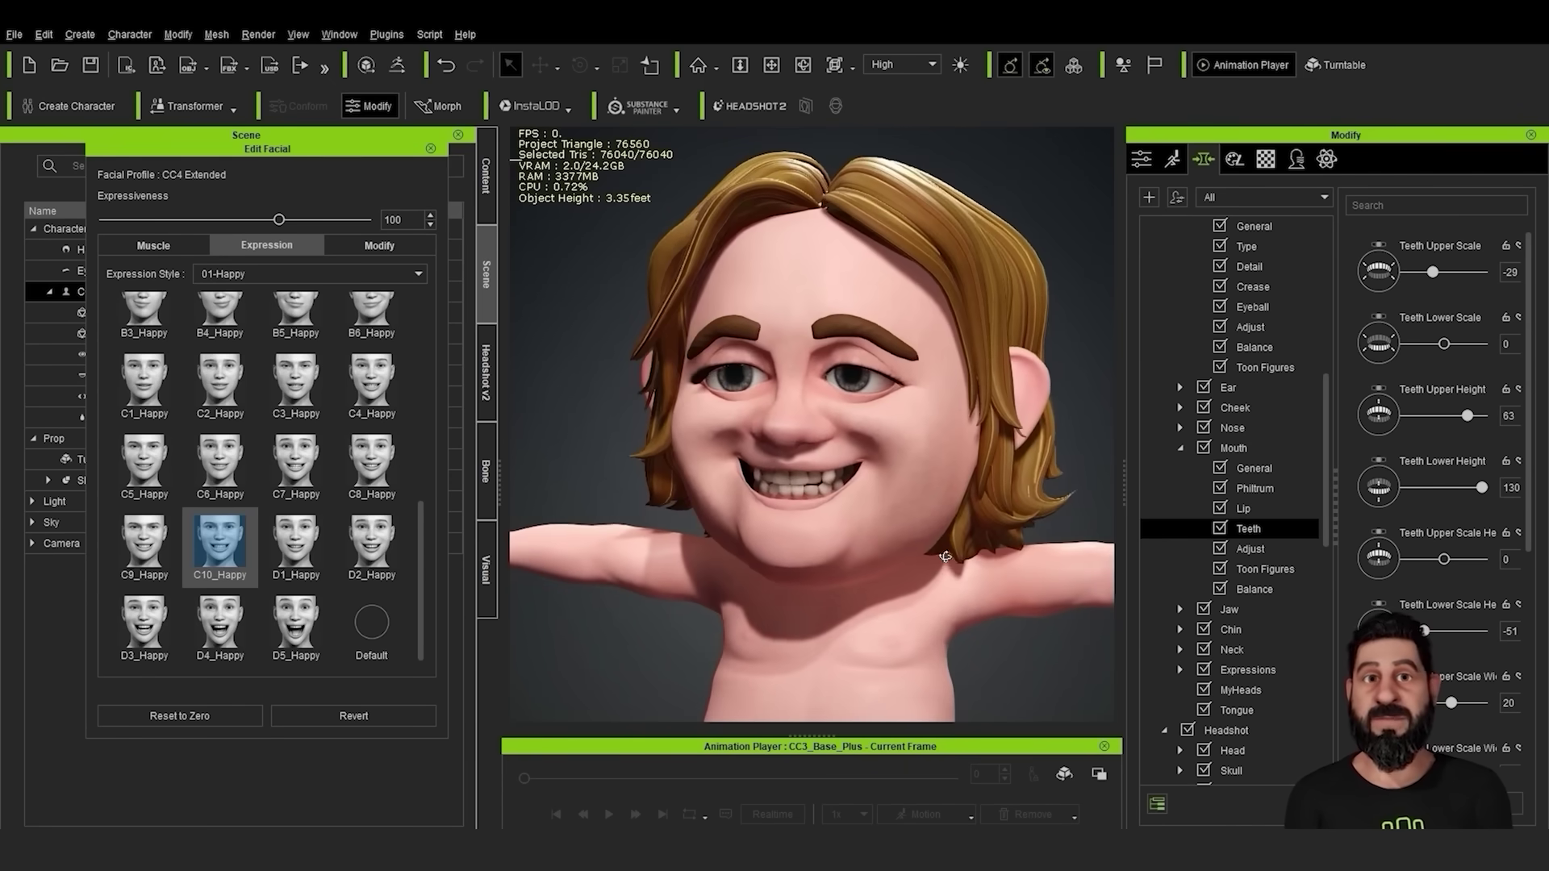
# Select the upper and lower materials of CC_Base_Teeth and set Teeth Desaturation to 0.486 in the Teeth and Gums Settings
pyautogui.click(1272, 164)
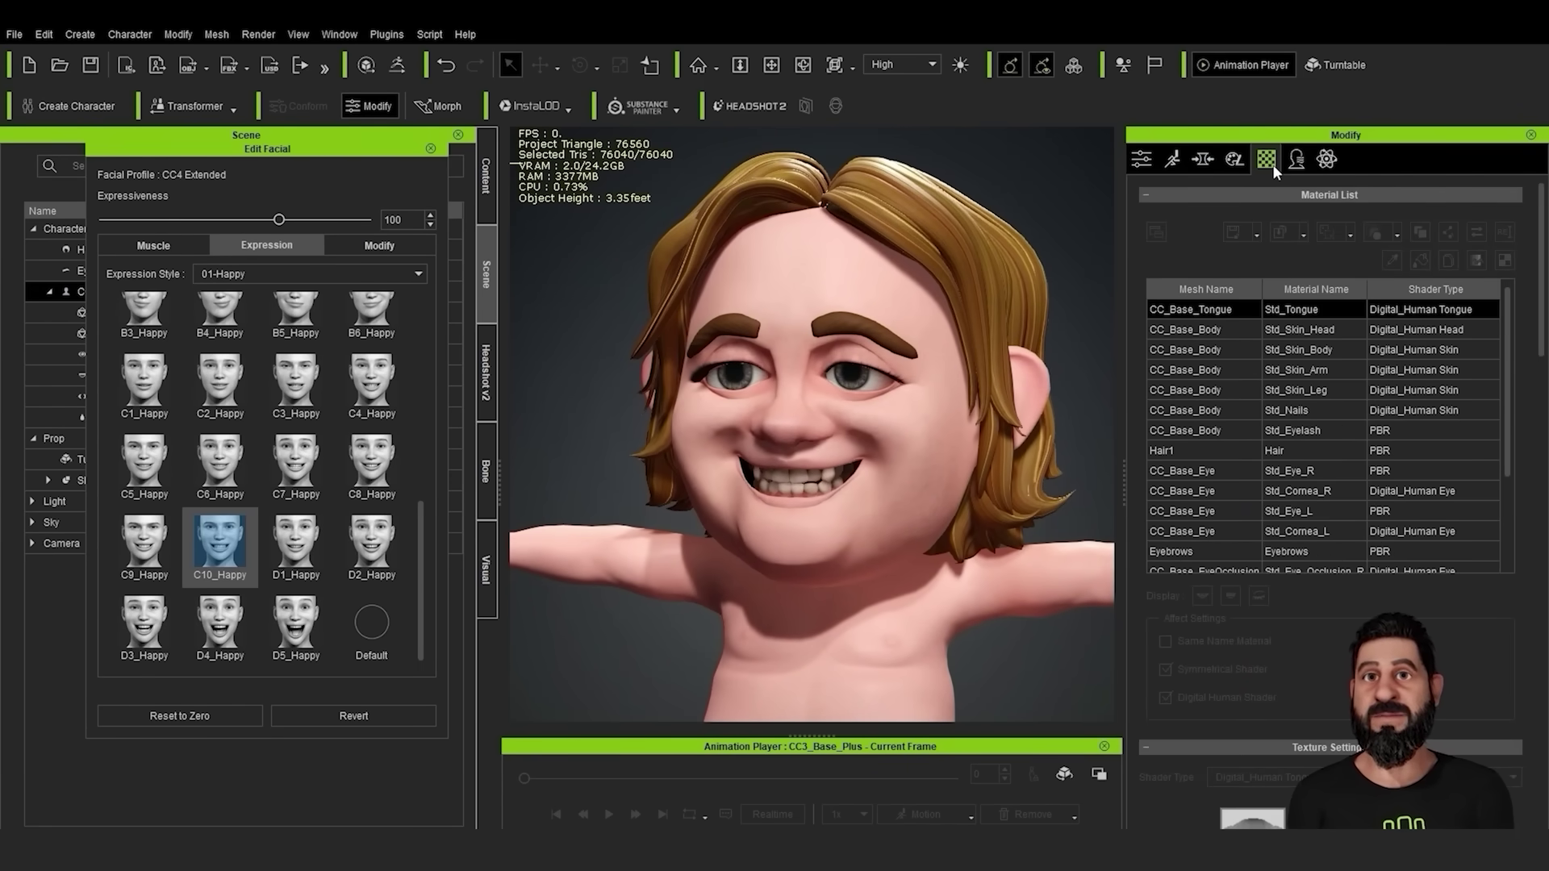
pyautogui.click(430, 148)
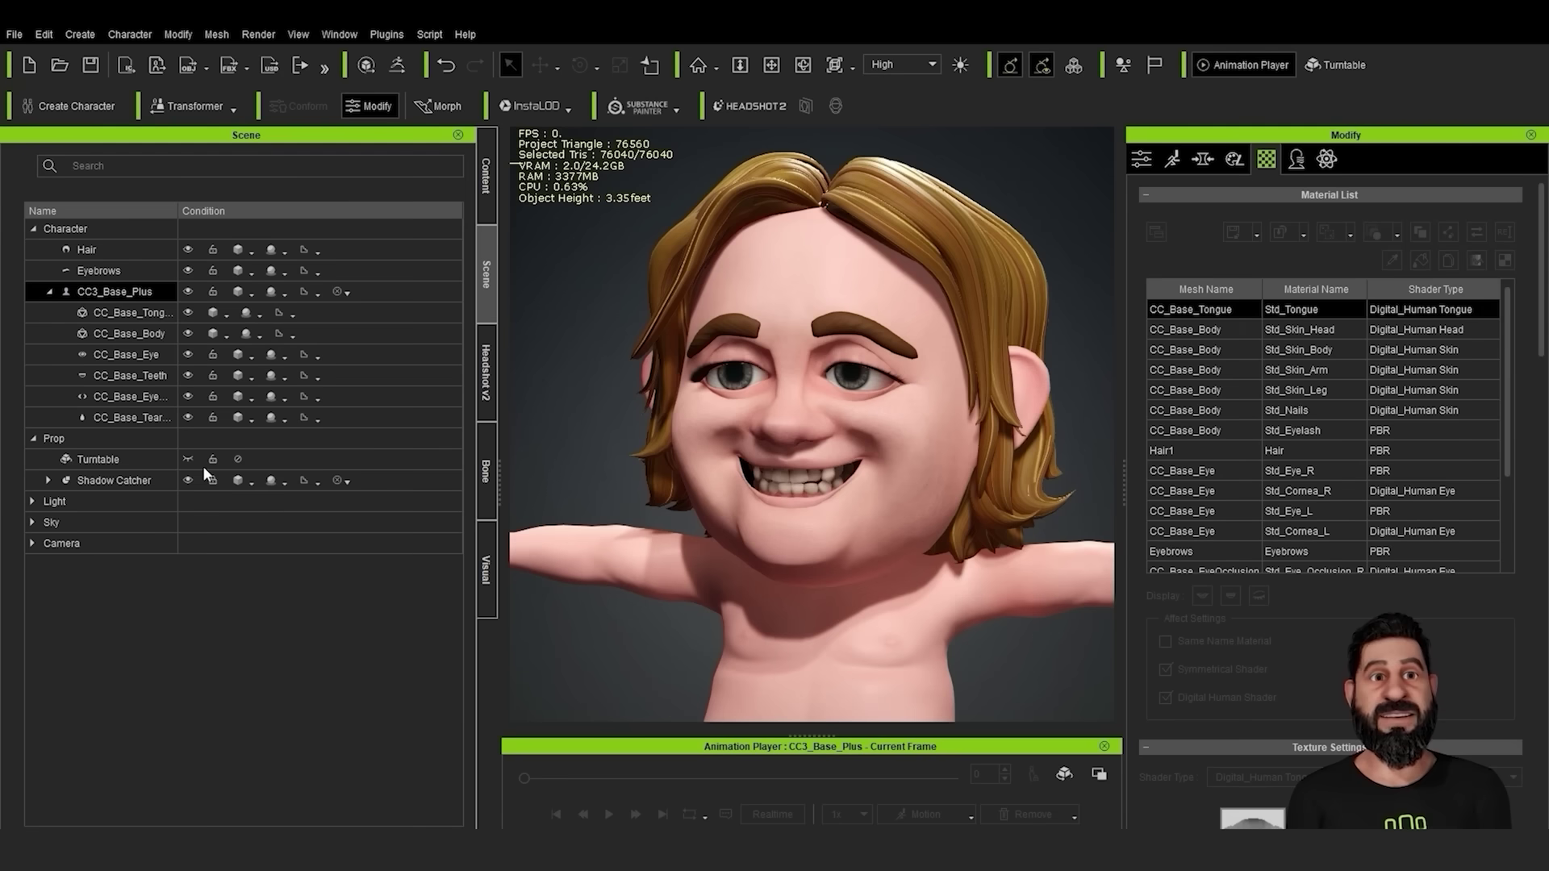
pyautogui.click(154, 375)
pyautogui.click(1265, 326)
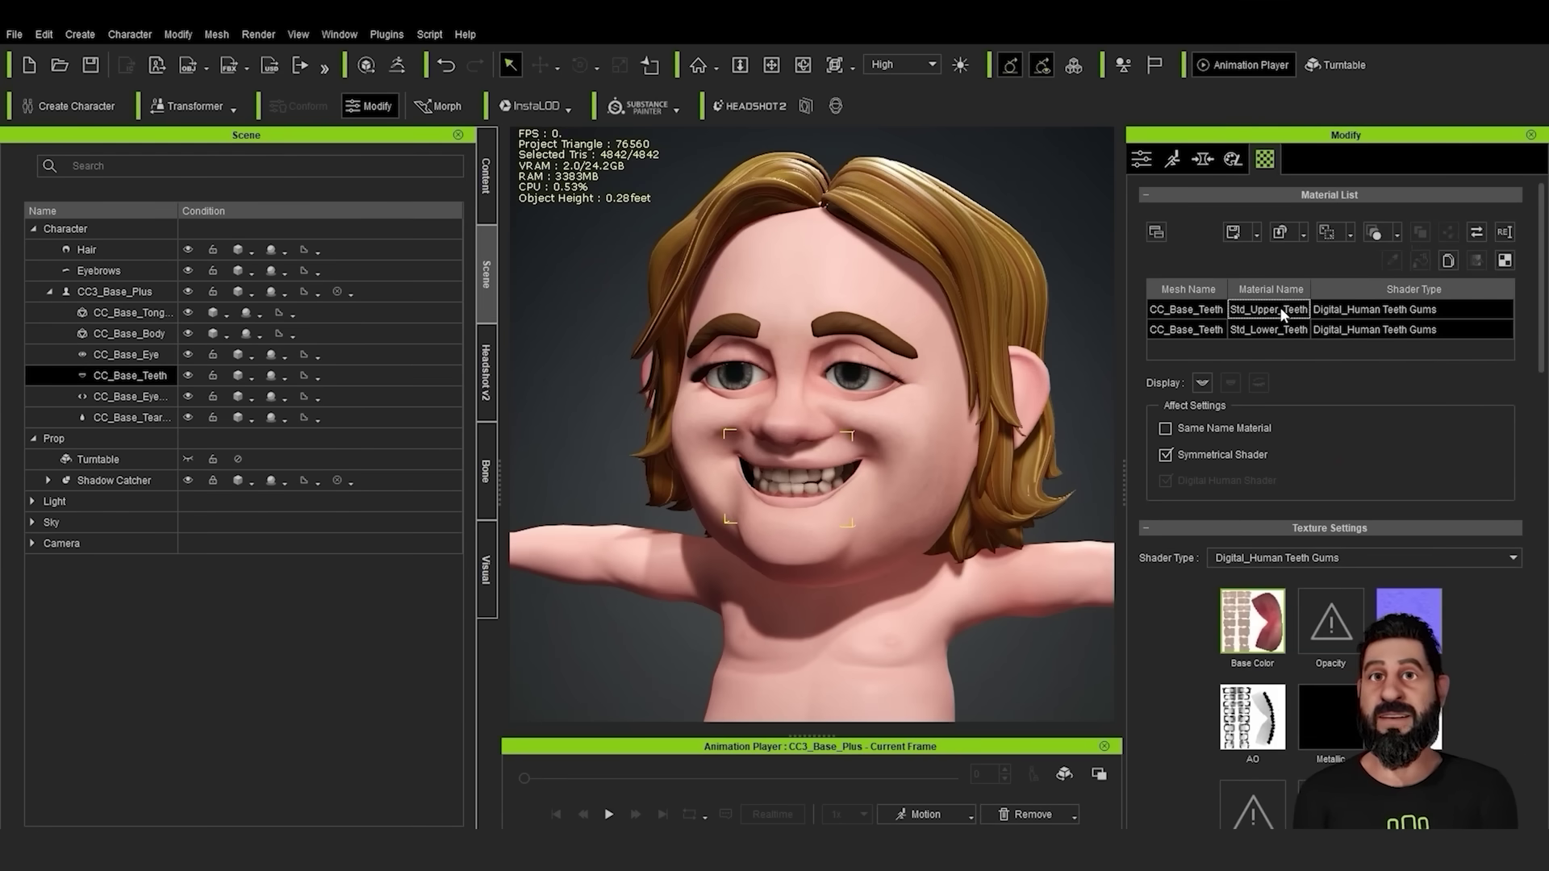
pyautogui.scroll(-5, 1456, 613)
pyautogui.scroll(-6, 1457, 605)
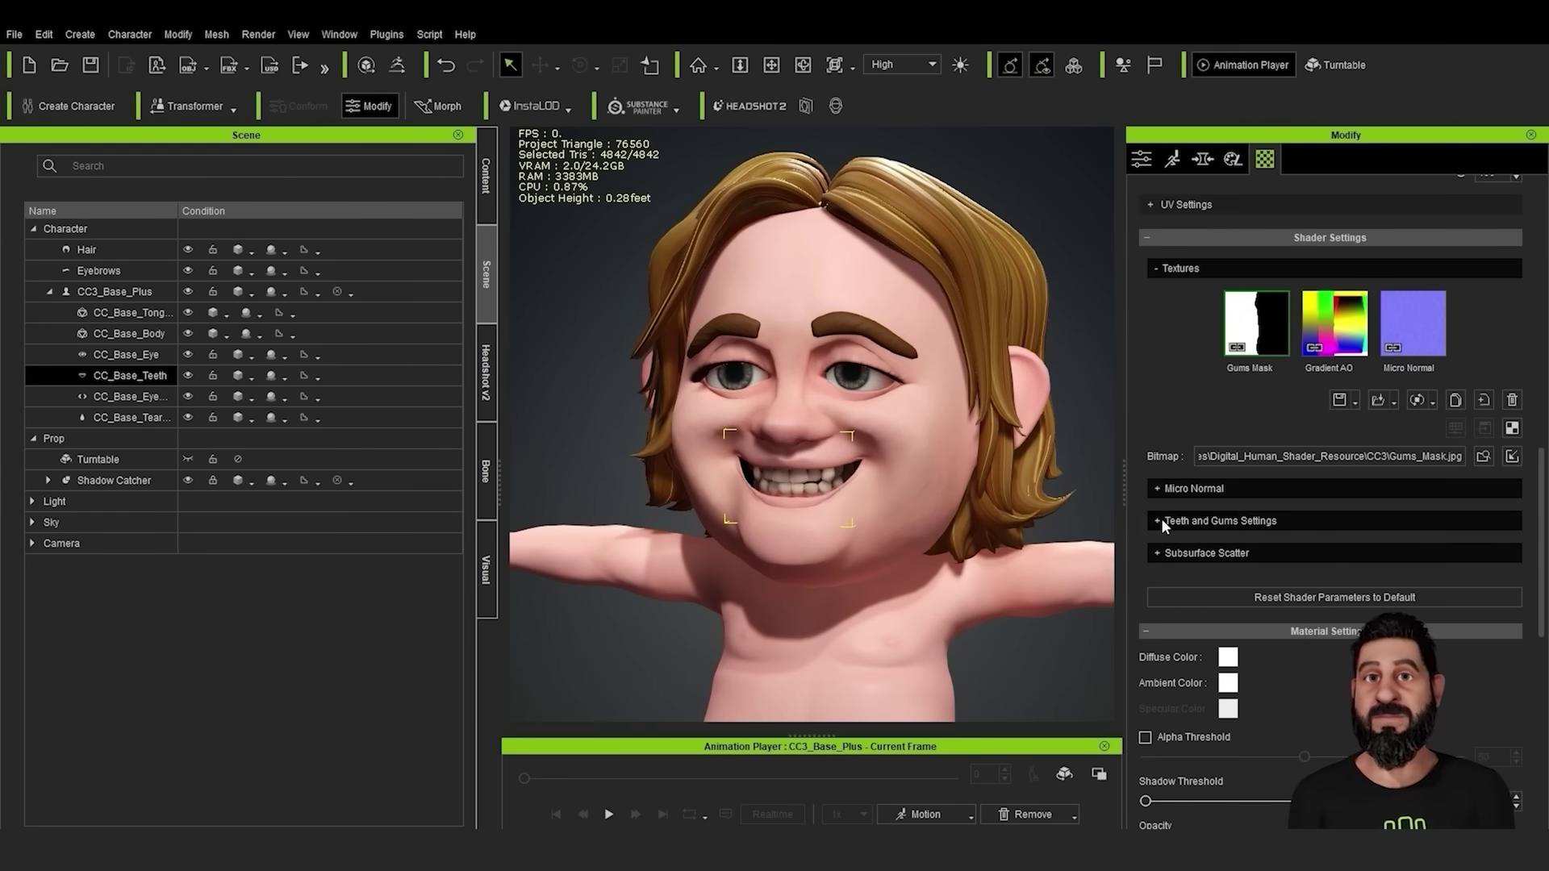
pyautogui.click(1158, 520)
pyautogui.moveTo(1330, 655); pyautogui.dragTo(1383, 655)
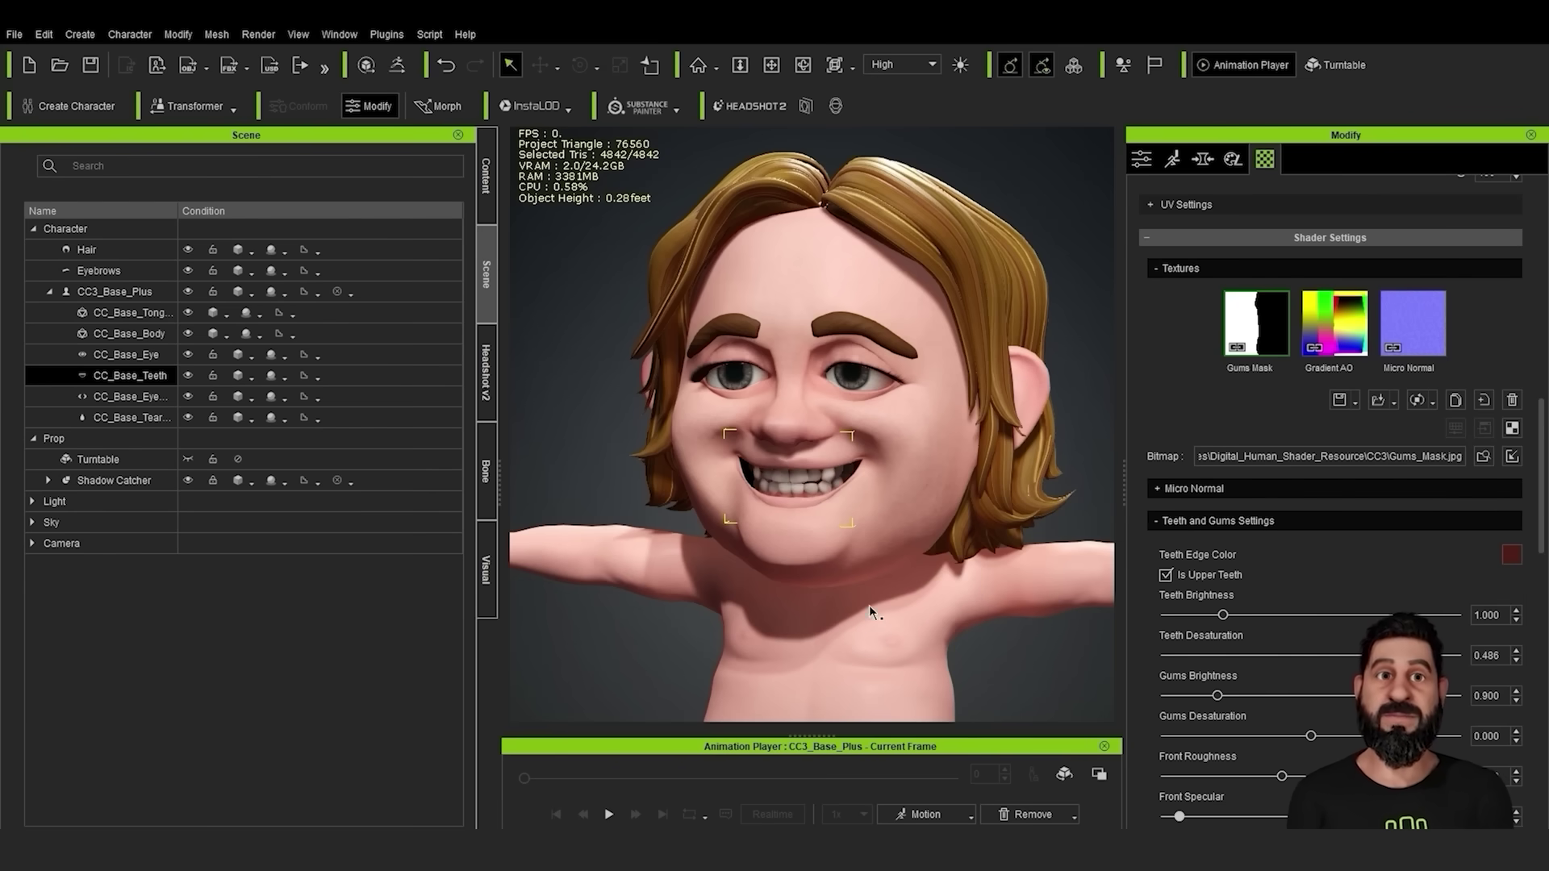
# Raise the Teeth Brightness of the teeth materials slightly above 1.000
pyautogui.scroll(2, 859, 613)
pyautogui.scroll(3, 847, 621)
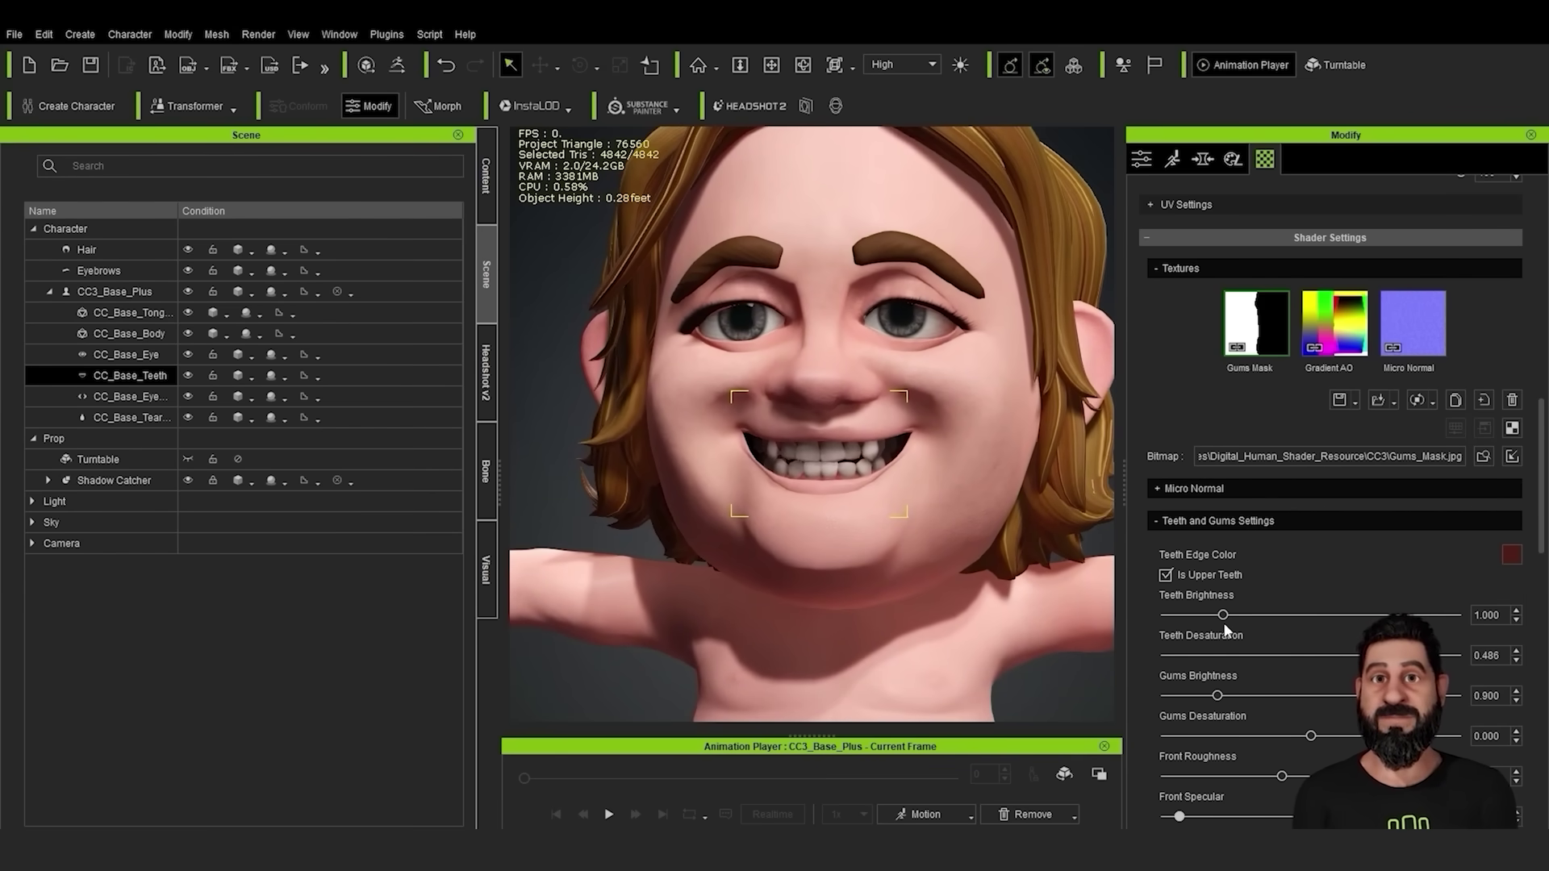
pyautogui.moveTo(1223, 615); pyautogui.dragTo(1242, 617)
pyautogui.scroll(-5, 811, 423)
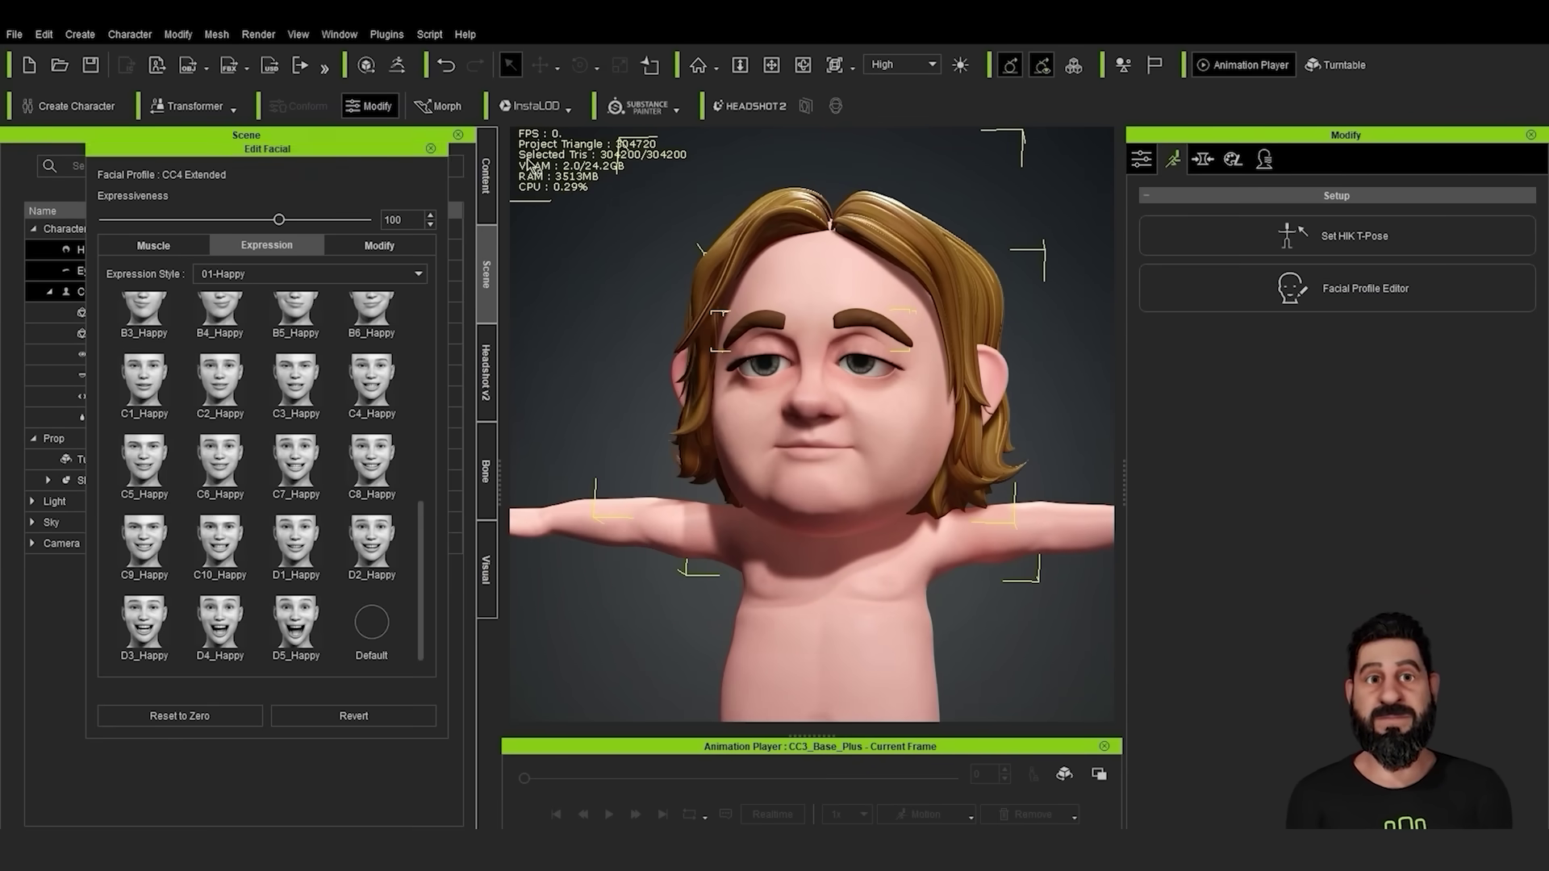
# Close Edit Facial, open the Facial Profile Editor for the character and enable Edit Expressions
pyautogui.click(430, 148)
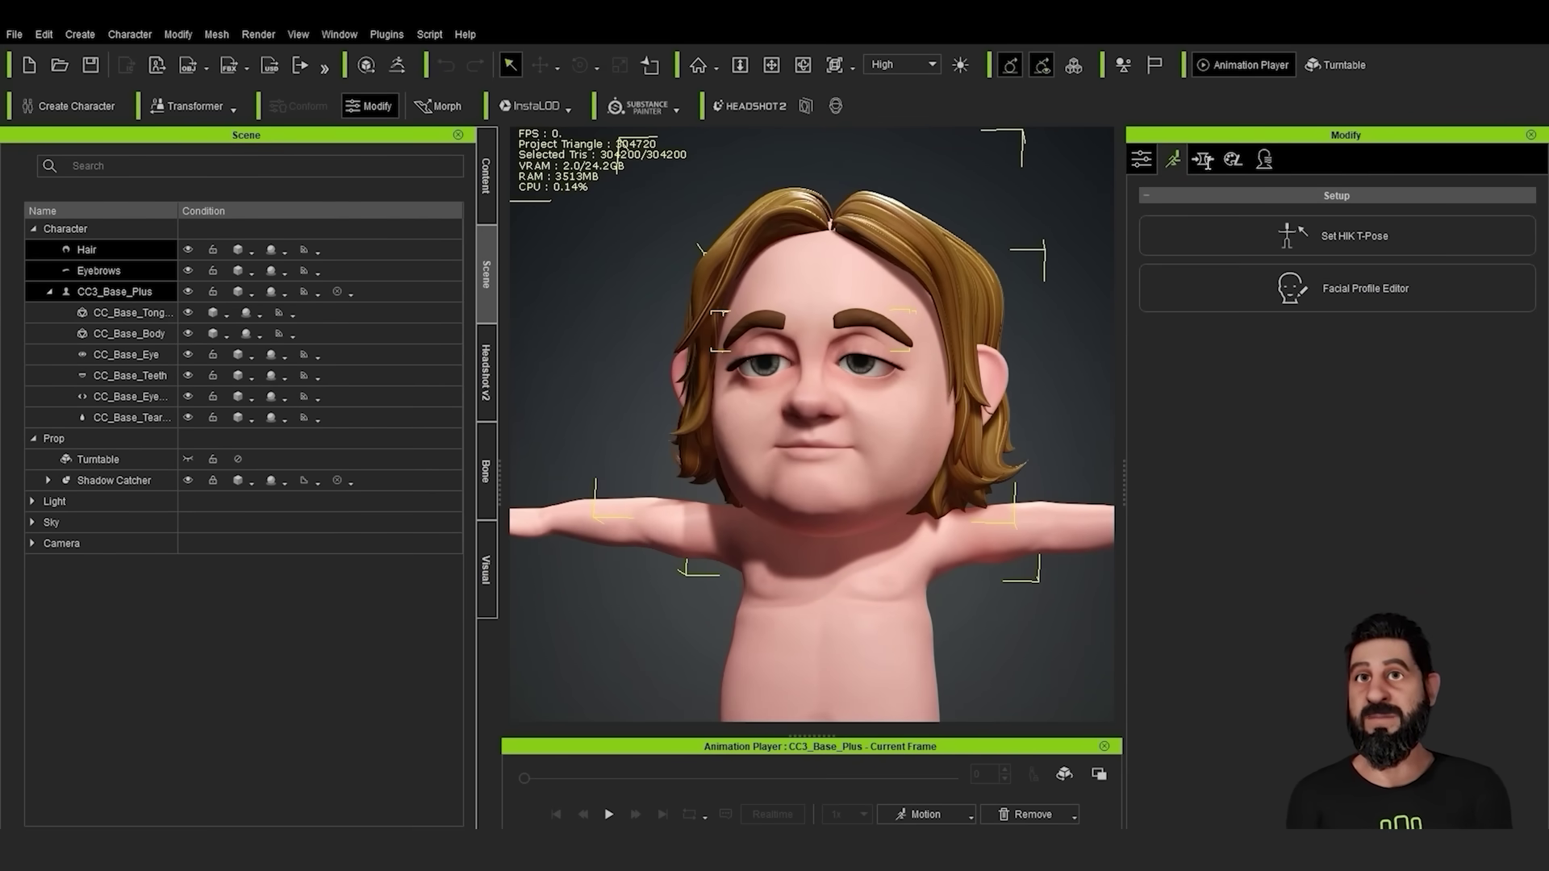
pyautogui.click(1202, 159)
pyautogui.click(1172, 159)
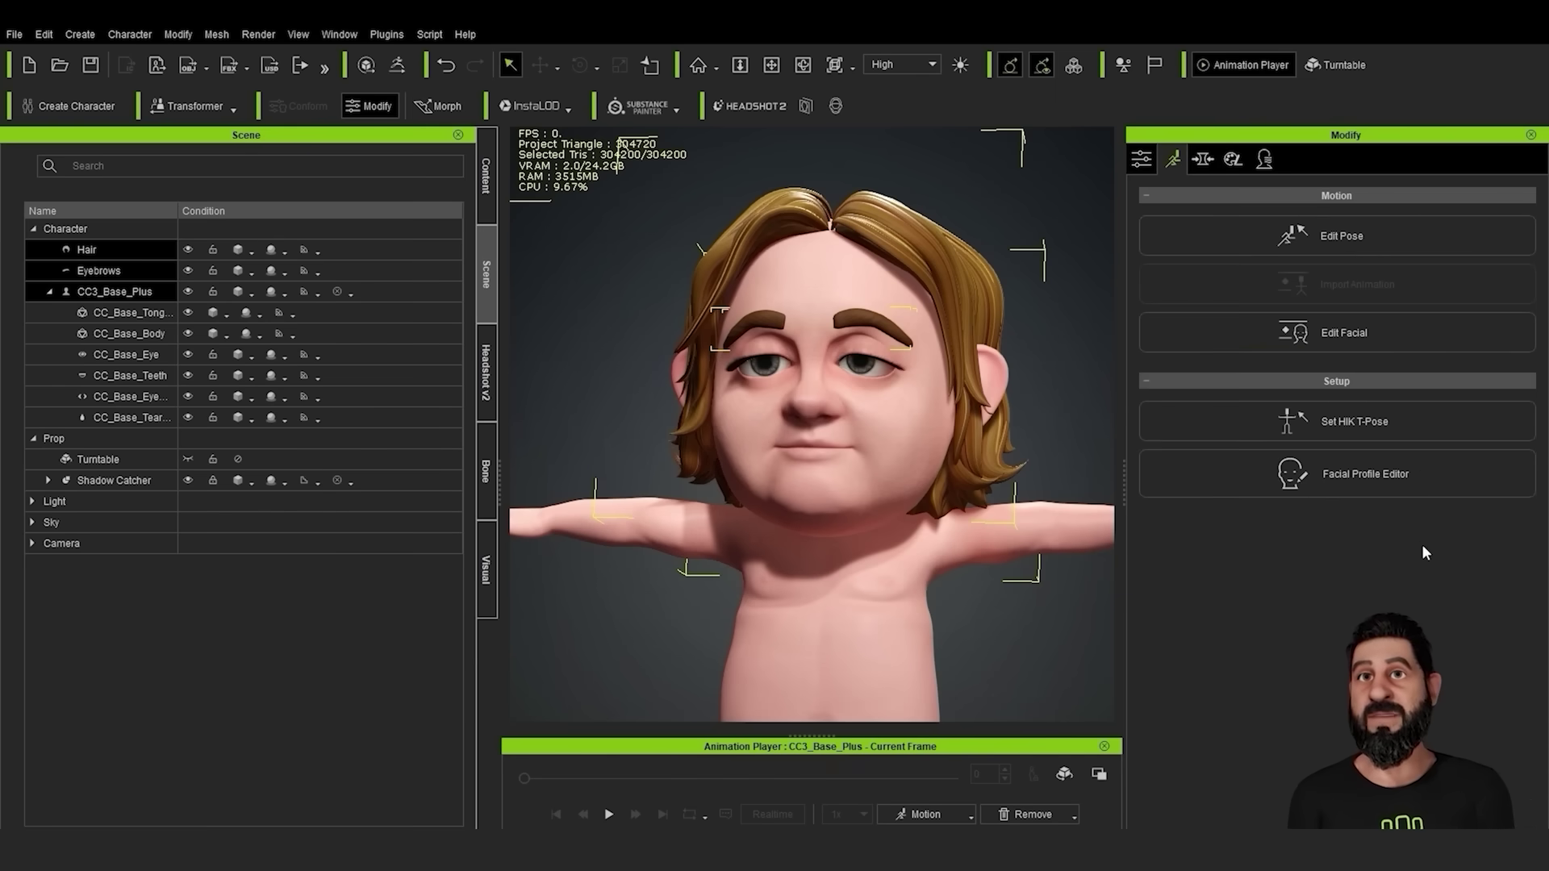
pyautogui.click(1393, 493)
pyautogui.moveTo(1363, 127); pyautogui.dragTo(1349, 67)
pyautogui.click(1315, 100)
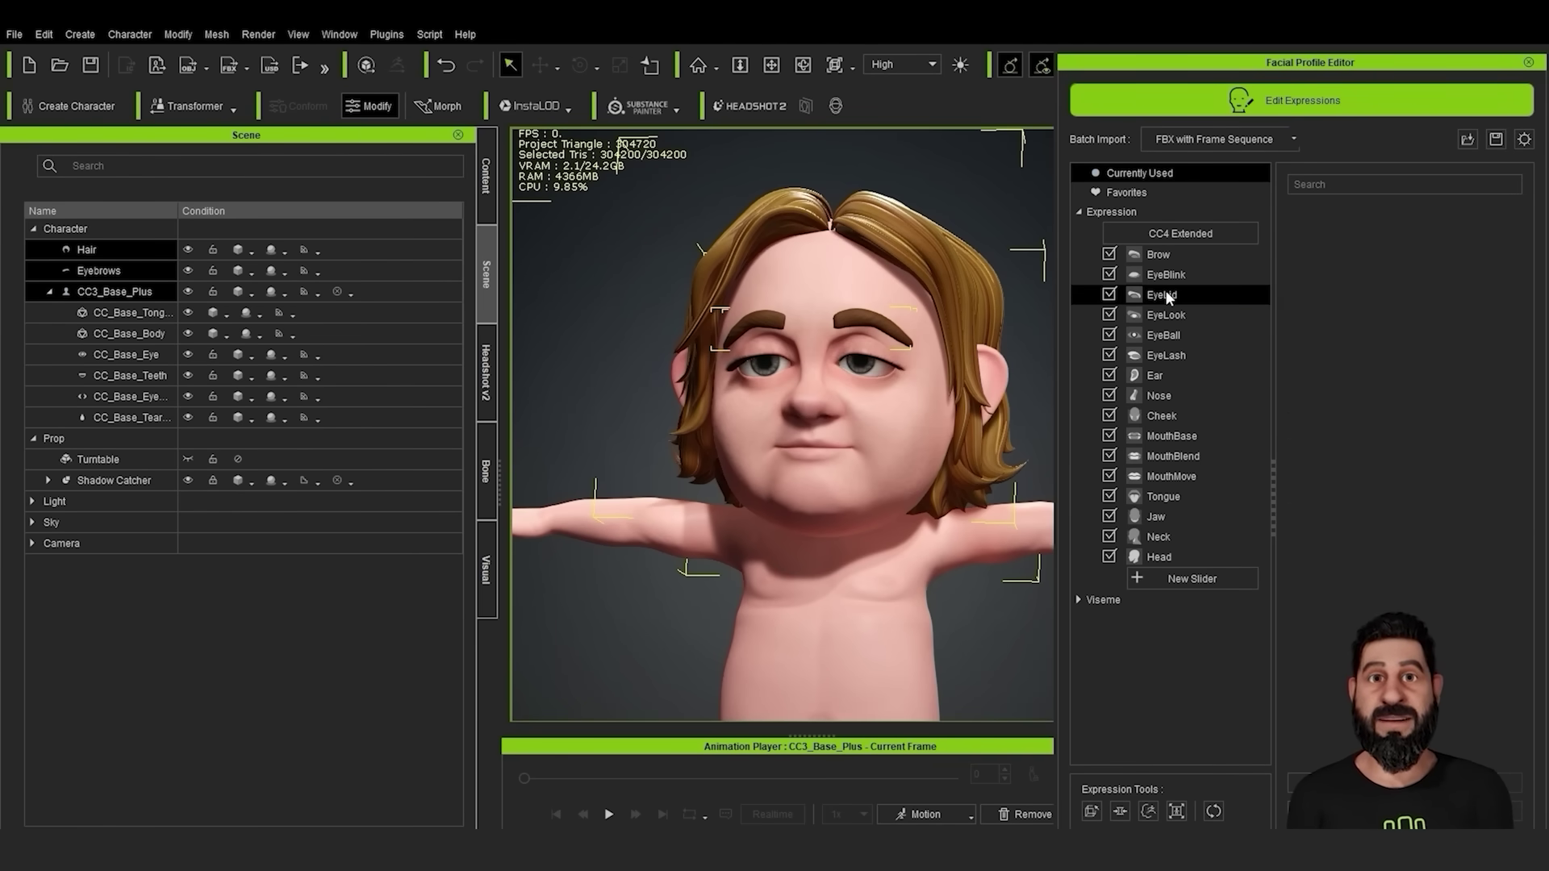
# Set the Jaw_Open expression to 67, store that shape as its full strength, and return the slider to 0
pyautogui.click(1210, 518)
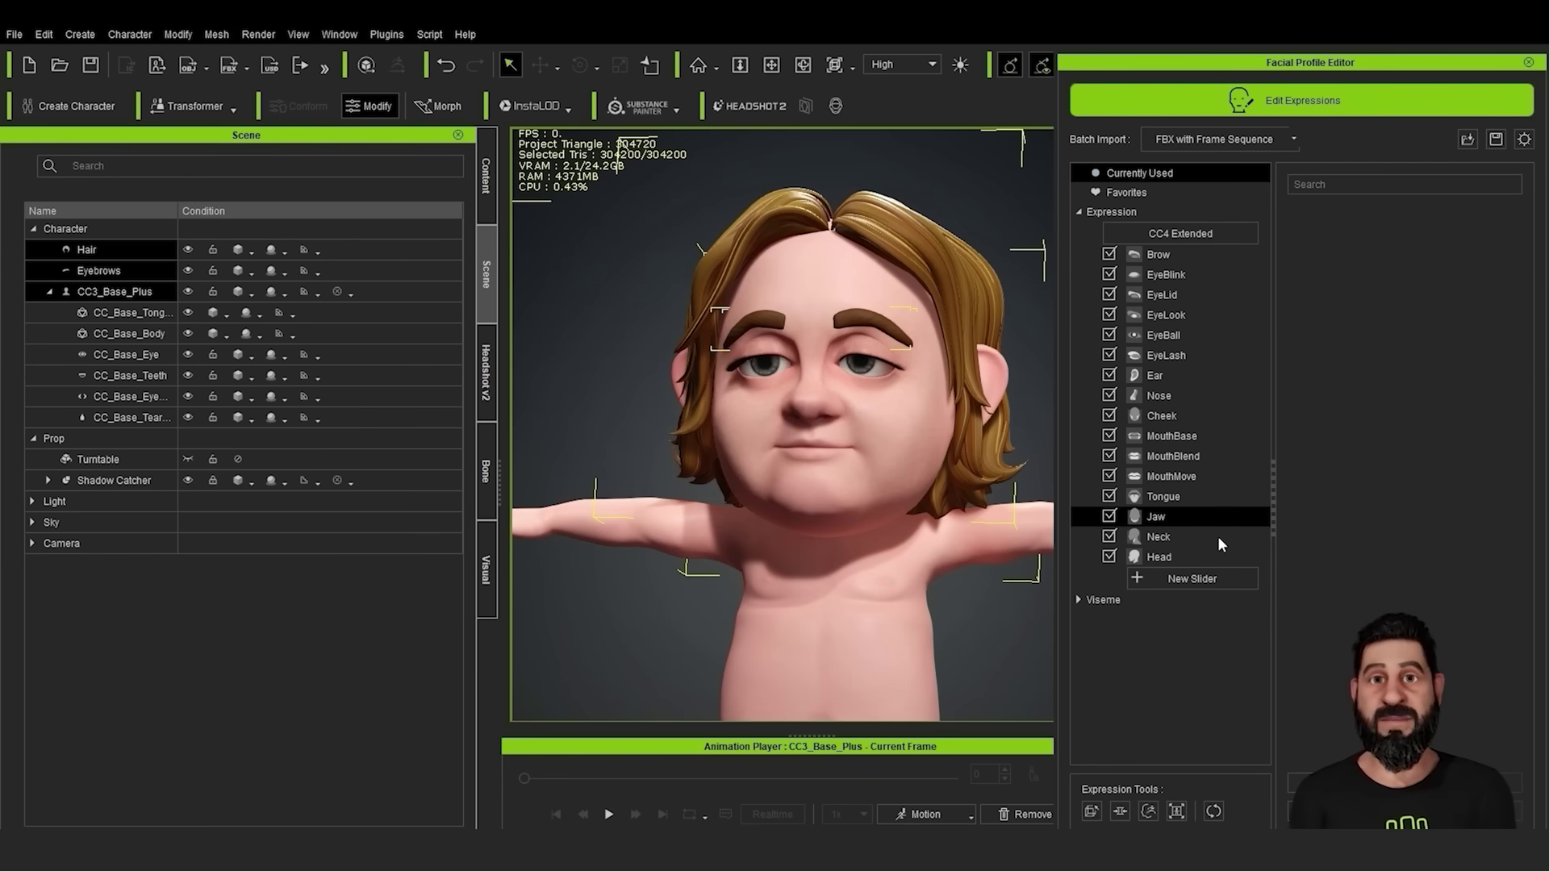
pyautogui.moveTo(1360, 254); pyautogui.dragTo(1420, 263)
pyautogui.moveTo(784, 463)
pyautogui.keyDown('alt'); pyautogui.mouseDown()
pyautogui.moveTo(941, 463)
pyautogui.moveTo(694, 463)
pyautogui.moveTo(766, 460)
pyautogui.mouseUp(); pyautogui.keyUp('alt')
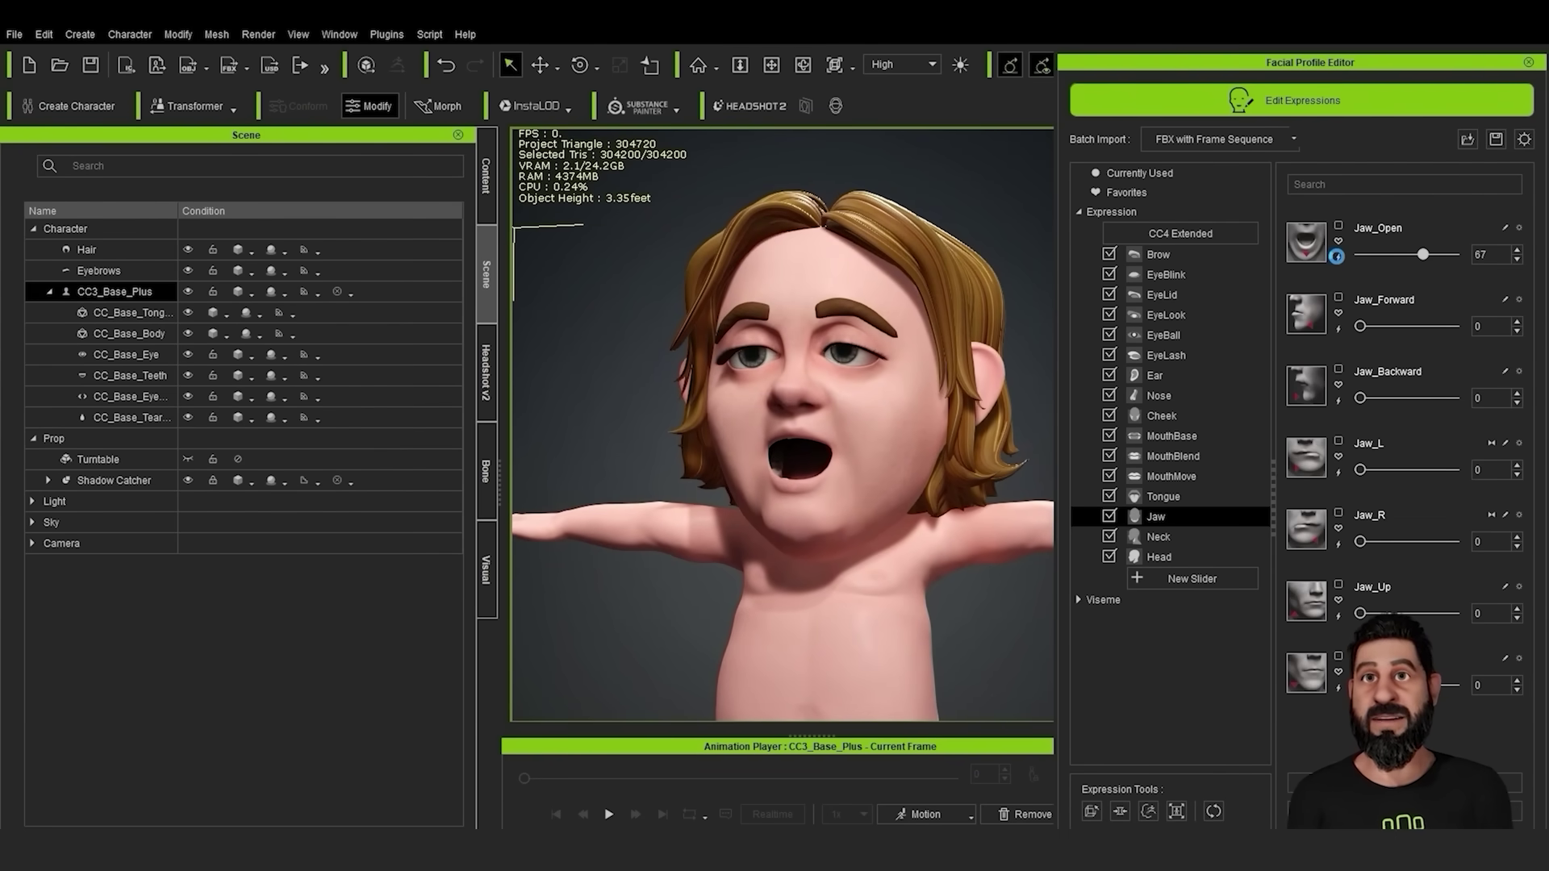
pyautogui.click(1337, 256)
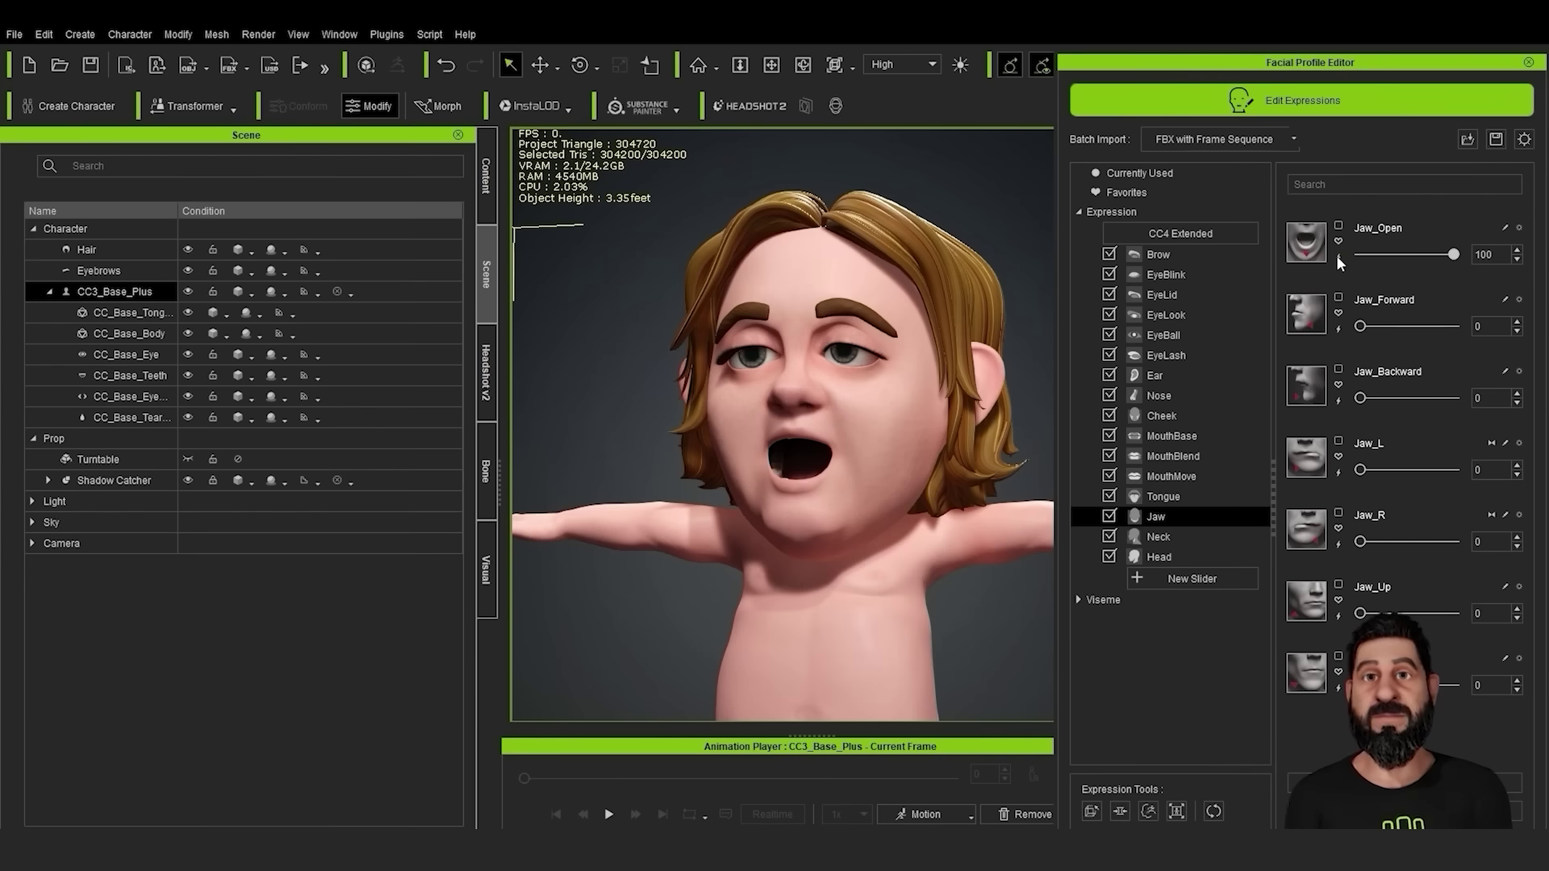
pyautogui.moveTo(1444, 254); pyautogui.dragTo(1360, 255)
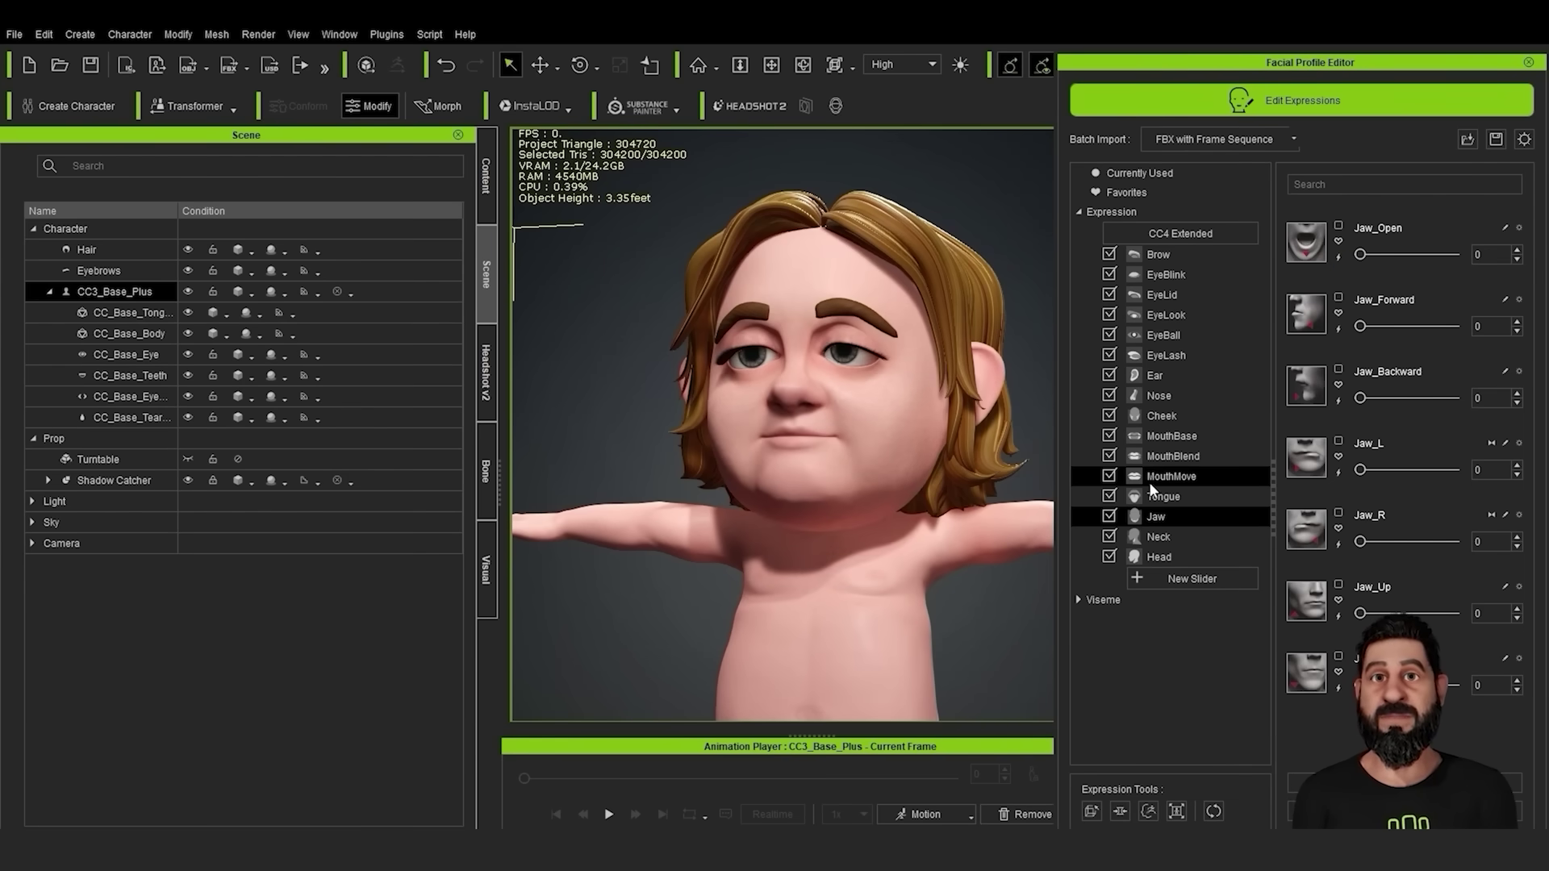
# Set both the Mouth_Smile_L and Mouth_Smile_R expressions in MouthBase to 50
pyautogui.click(1208, 438)
pyautogui.click(1208, 438)
pyautogui.moveTo(1360, 254); pyautogui.dragTo(1439, 254)
pyautogui.moveTo(850, 556); pyautogui.dragTo(850, 582, button='right')
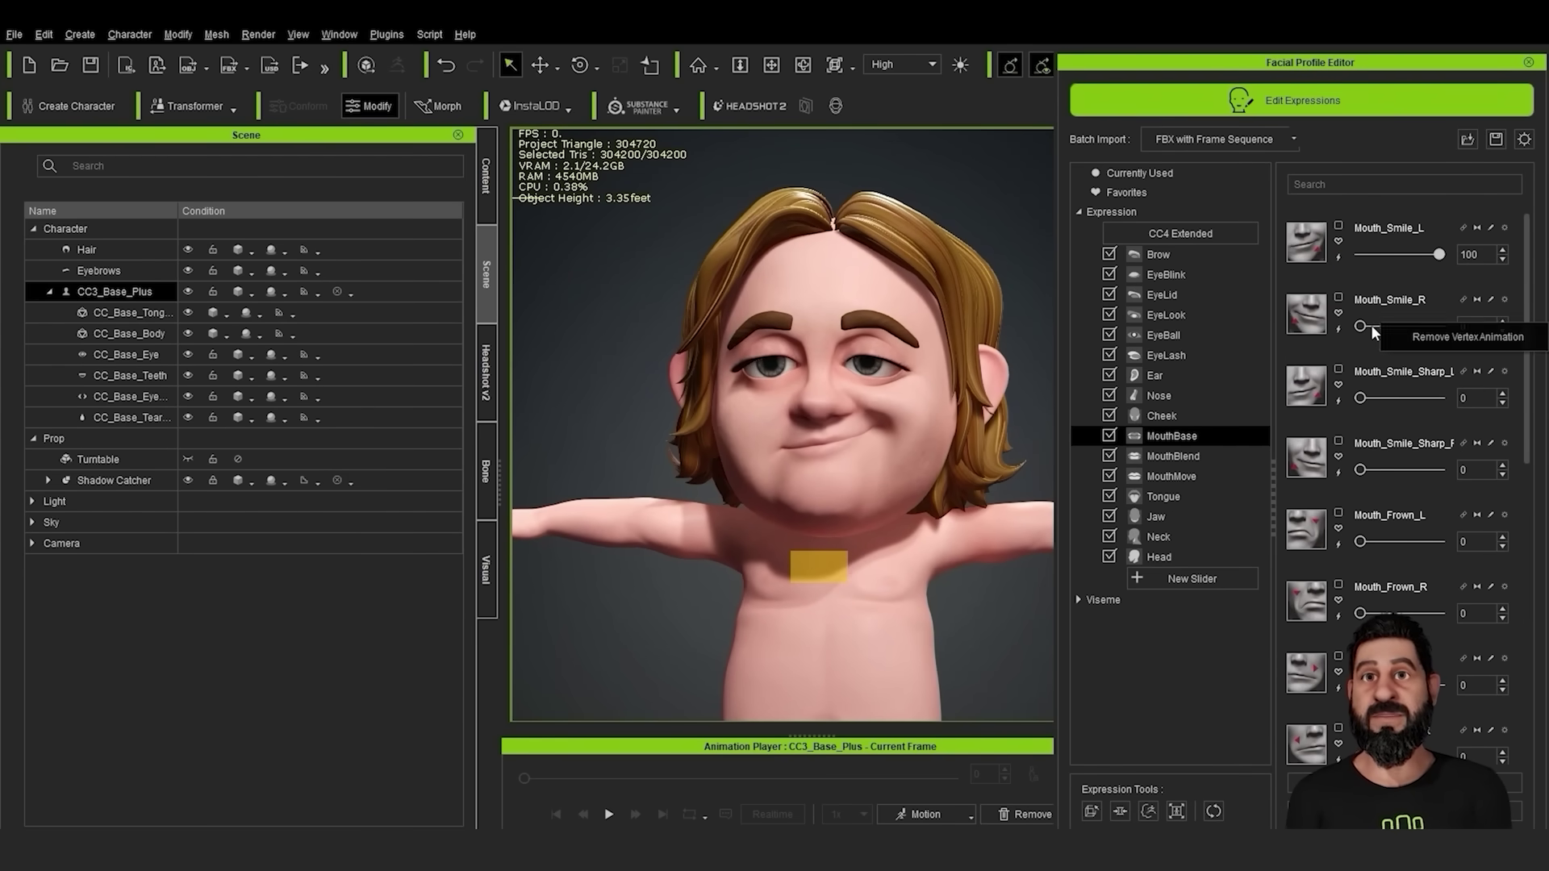
pyautogui.moveTo(1360, 326); pyautogui.dragTo(1424, 326)
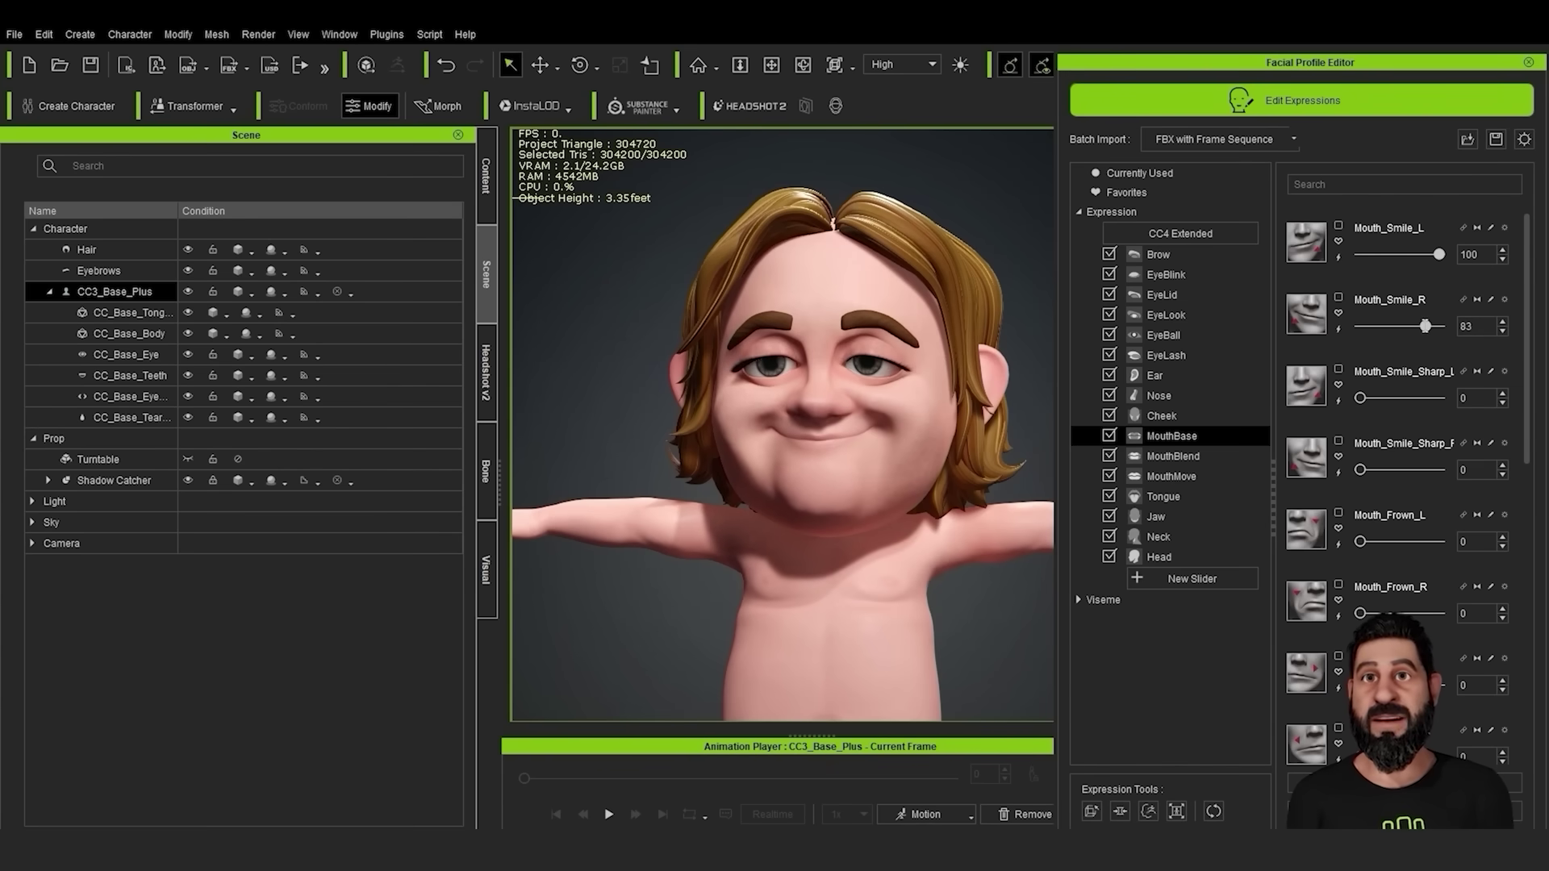
pyautogui.write('50')
pyautogui.press('Return')
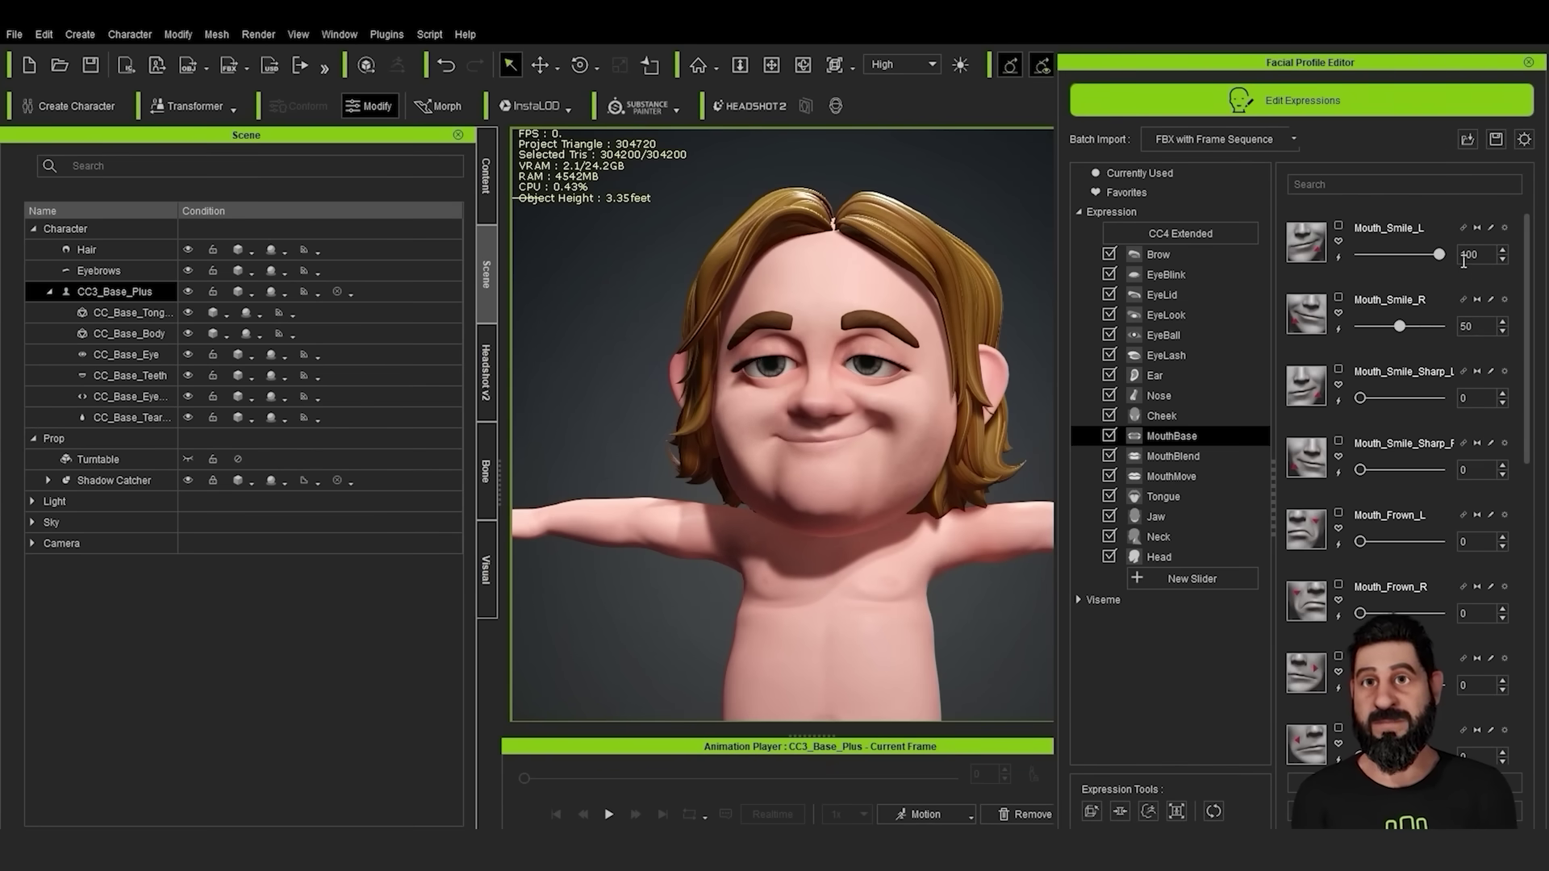
pyautogui.write('50')
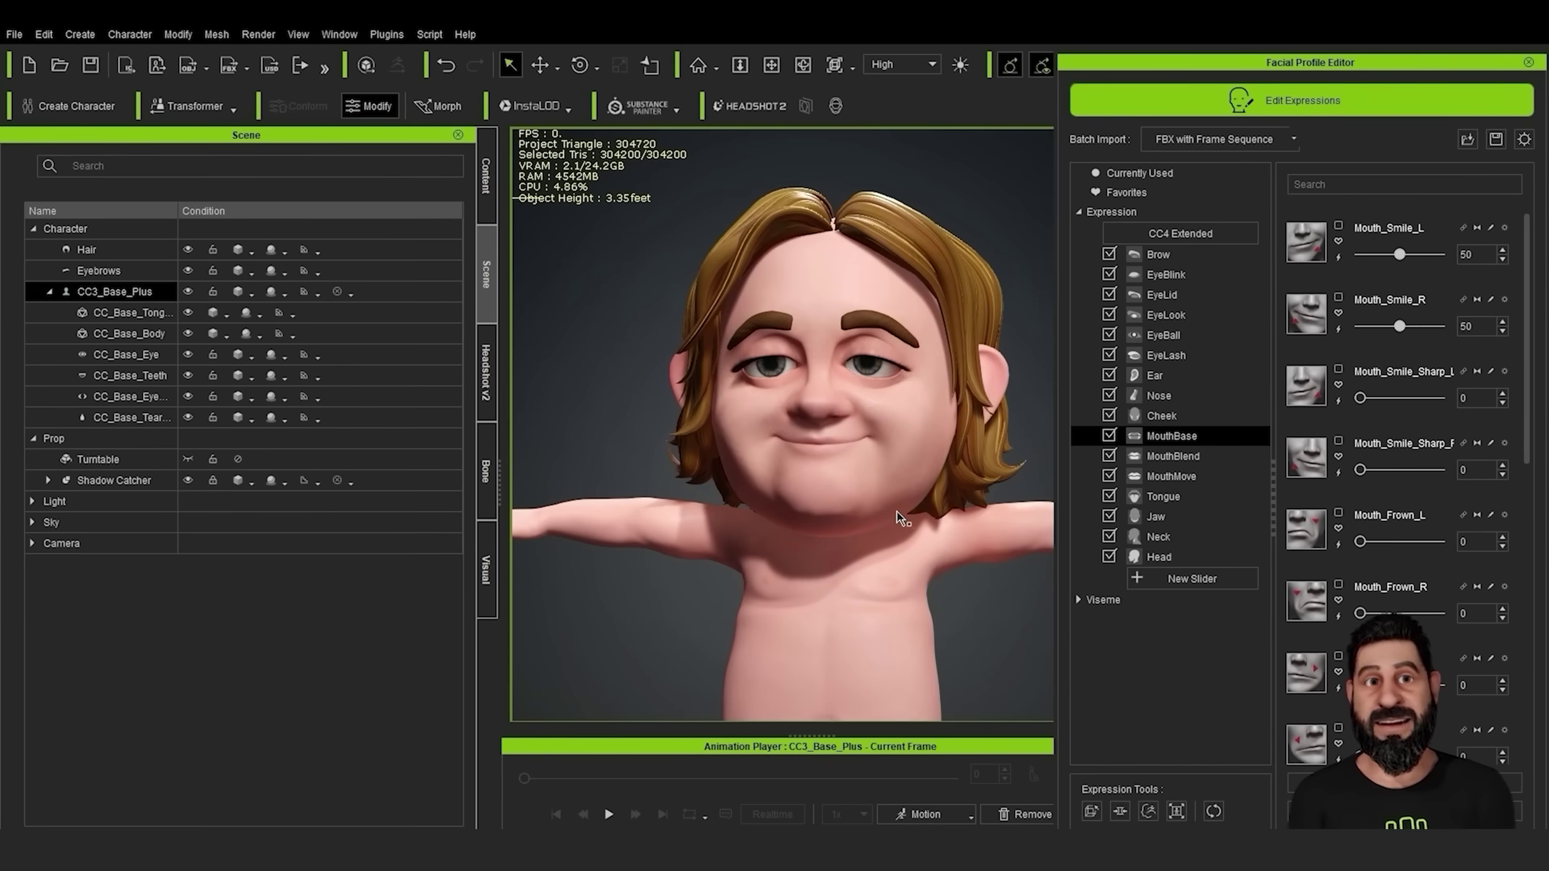
# Zero Mouth_Smile_R, store the current Mouth_Smile_L shape as full strength with Only Current Slider, and return Mouth_Smile_L to 0
pyautogui.keyDown('alt'); pyautogui.moveTo(897, 512); pyautogui.dragTo(918, 505); pyautogui.keyUp('alt')
pyautogui.rightClick(920, 509)
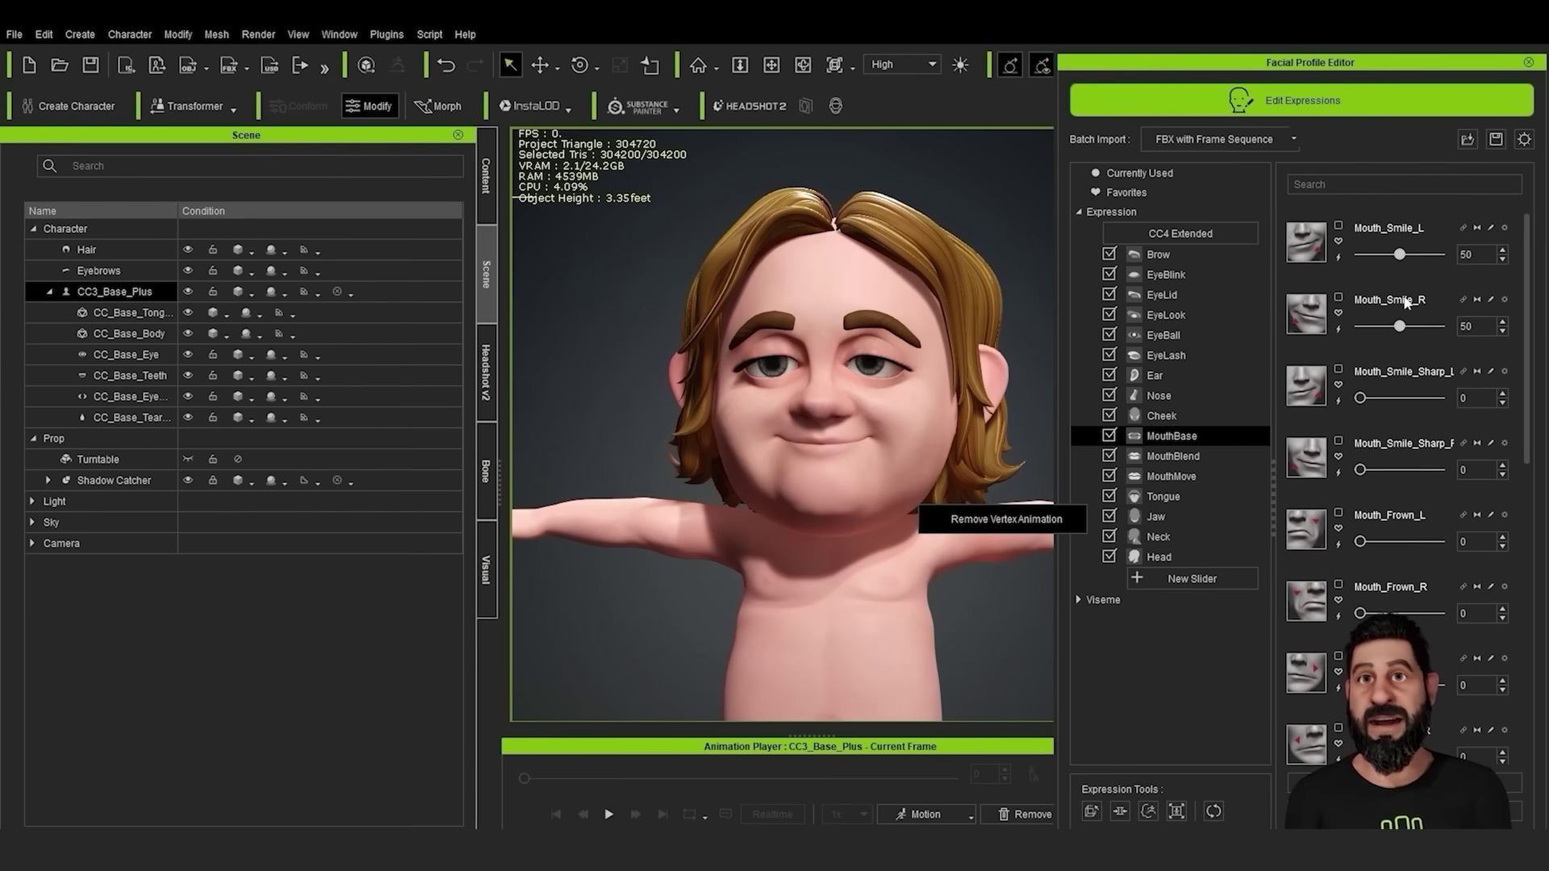
pyautogui.moveTo(1403, 325); pyautogui.dragTo(1306, 330)
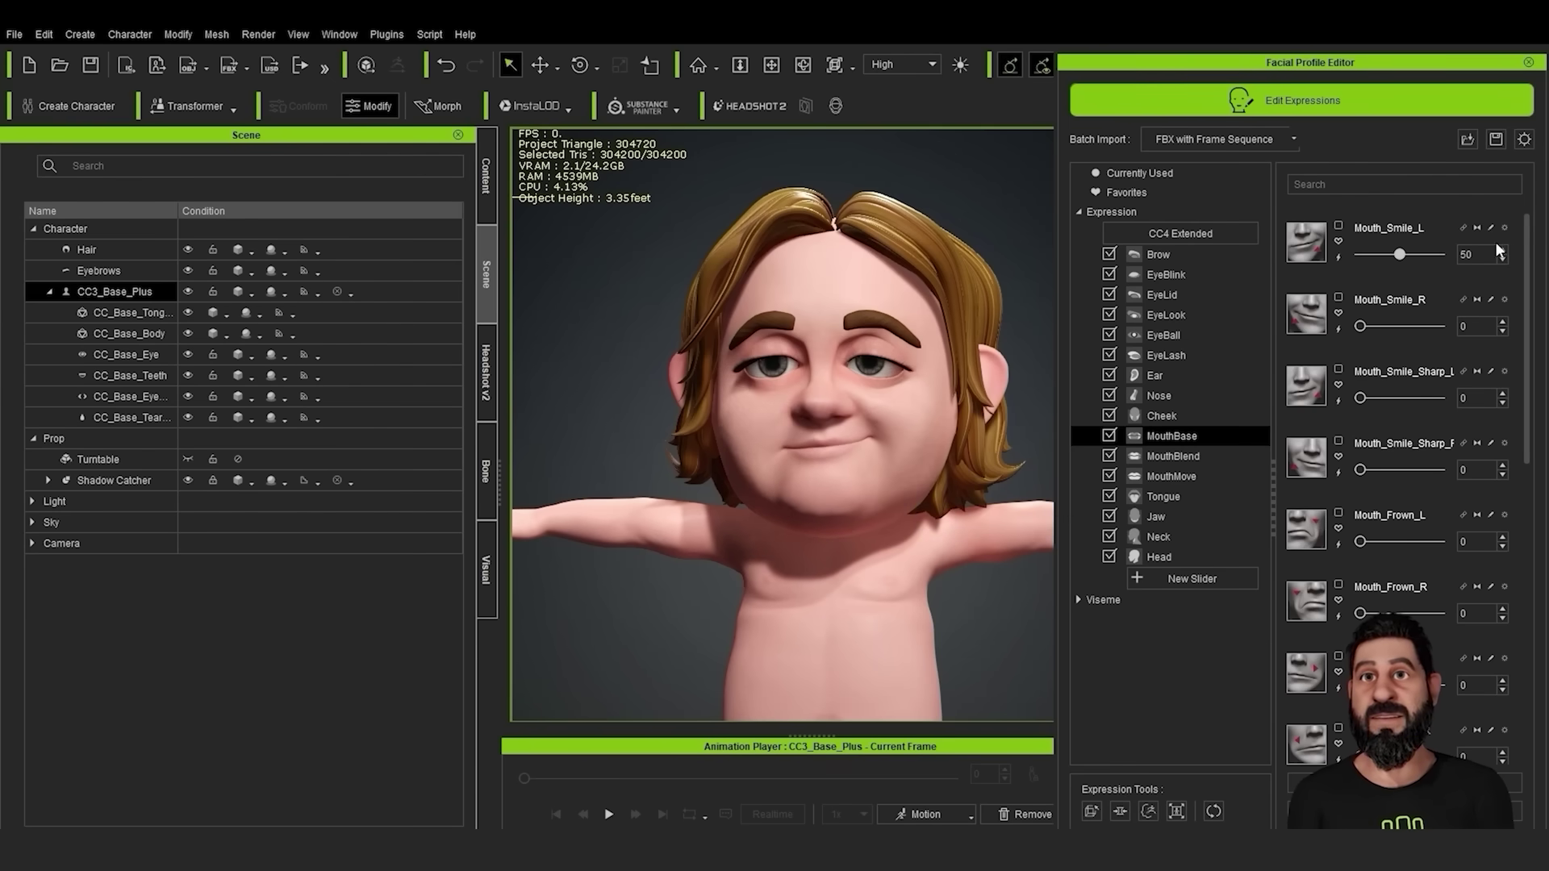
pyautogui.click(1339, 258)
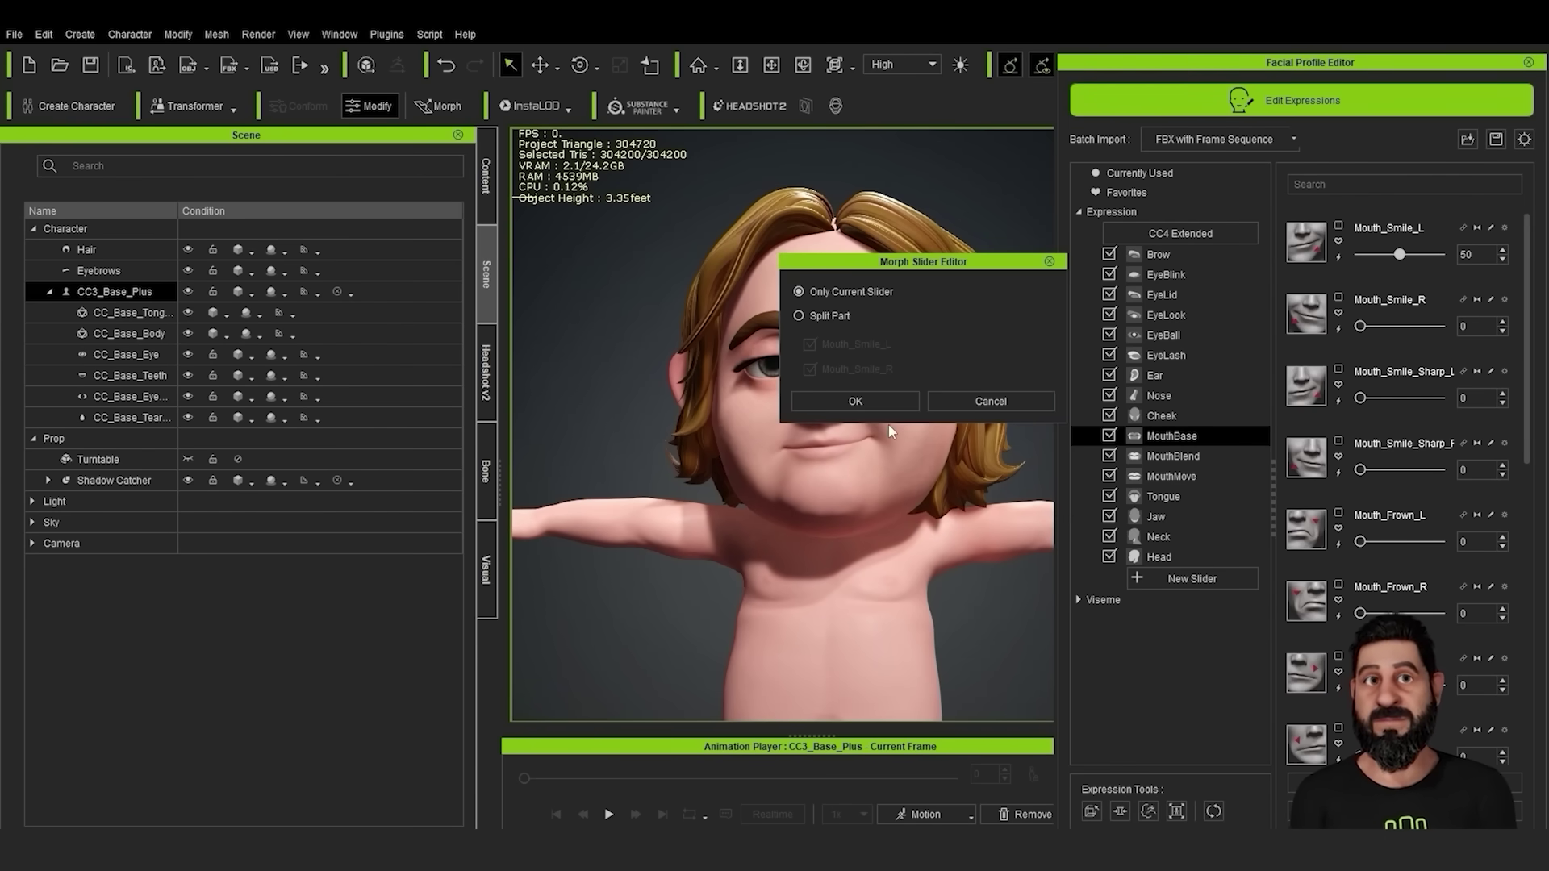
pyautogui.click(863, 399)
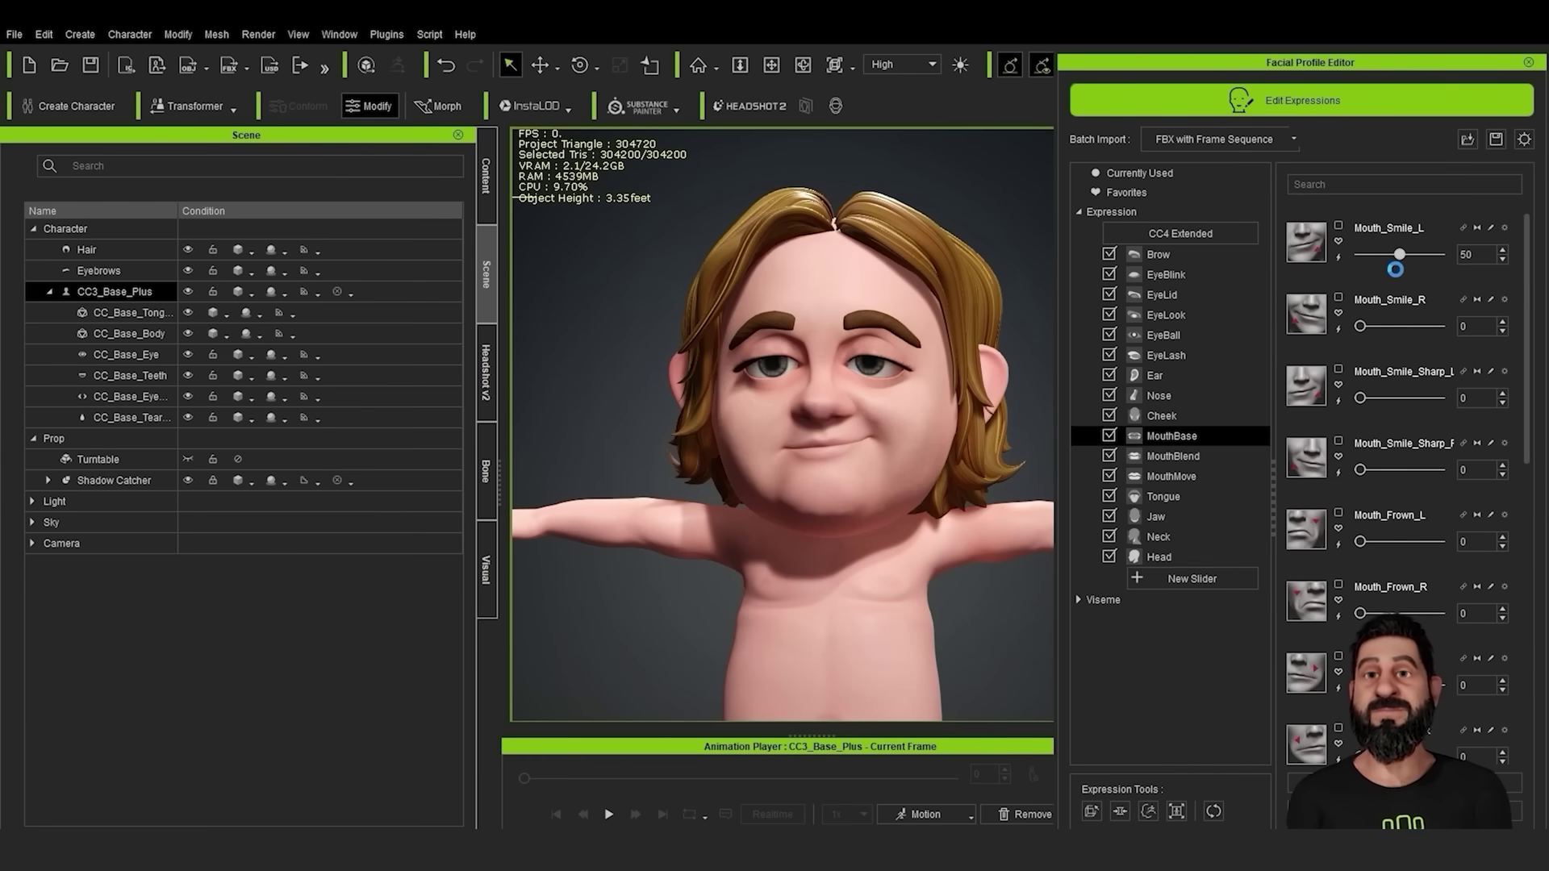
pyautogui.moveTo(1399, 255); pyautogui.dragTo(1360, 256)
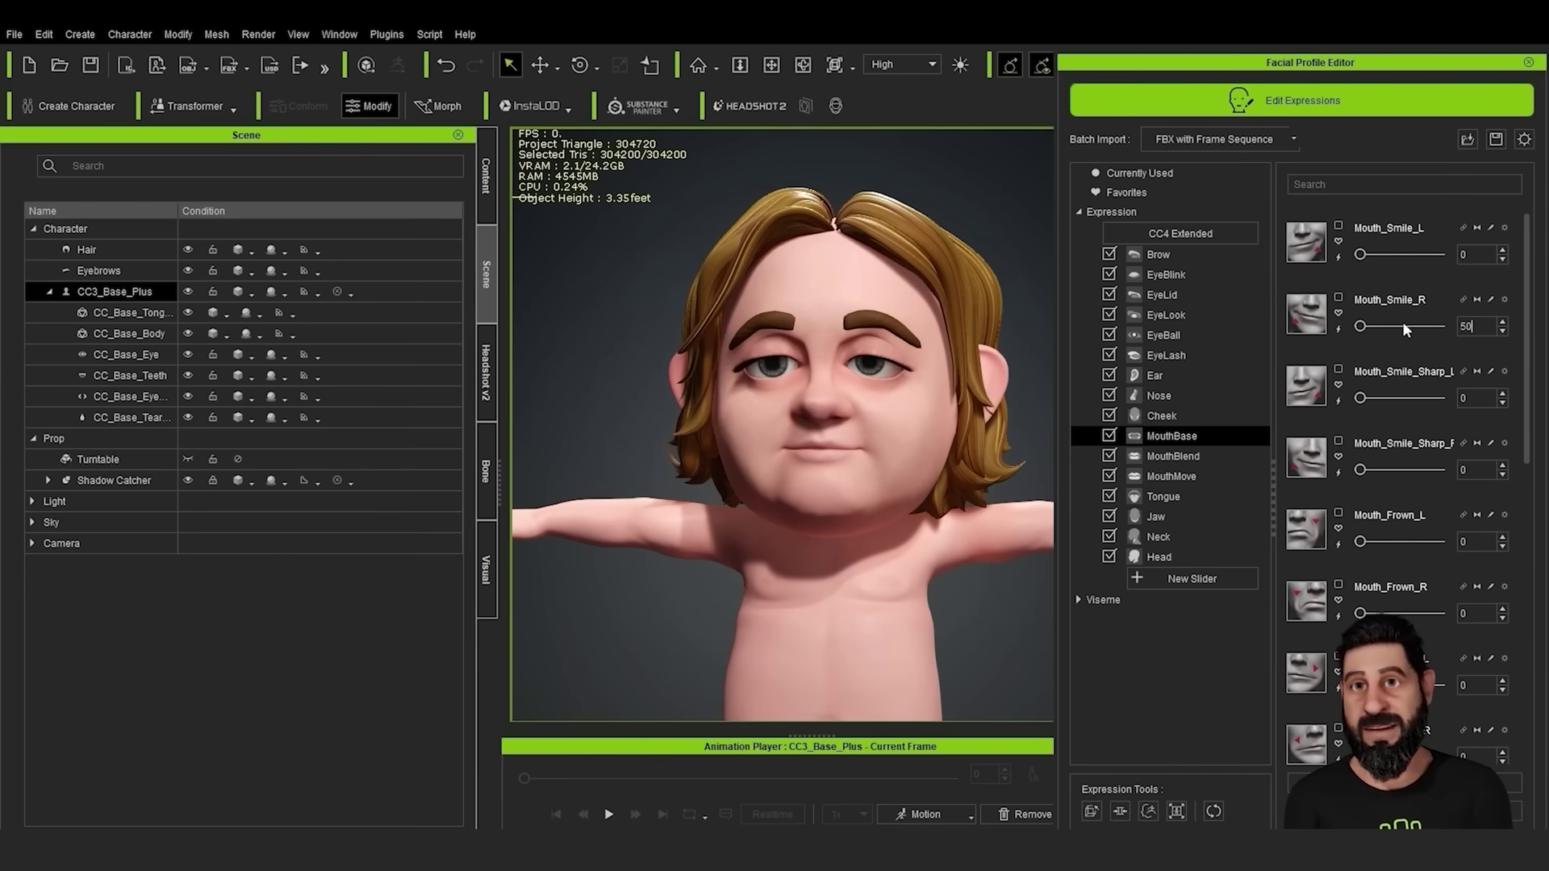
# Store Mouth_Smile_R and both Mouth_Smile_Sharp expressions at 50 as their full-strength shapes, and return the sliders to 0
pyautogui.press('Return')
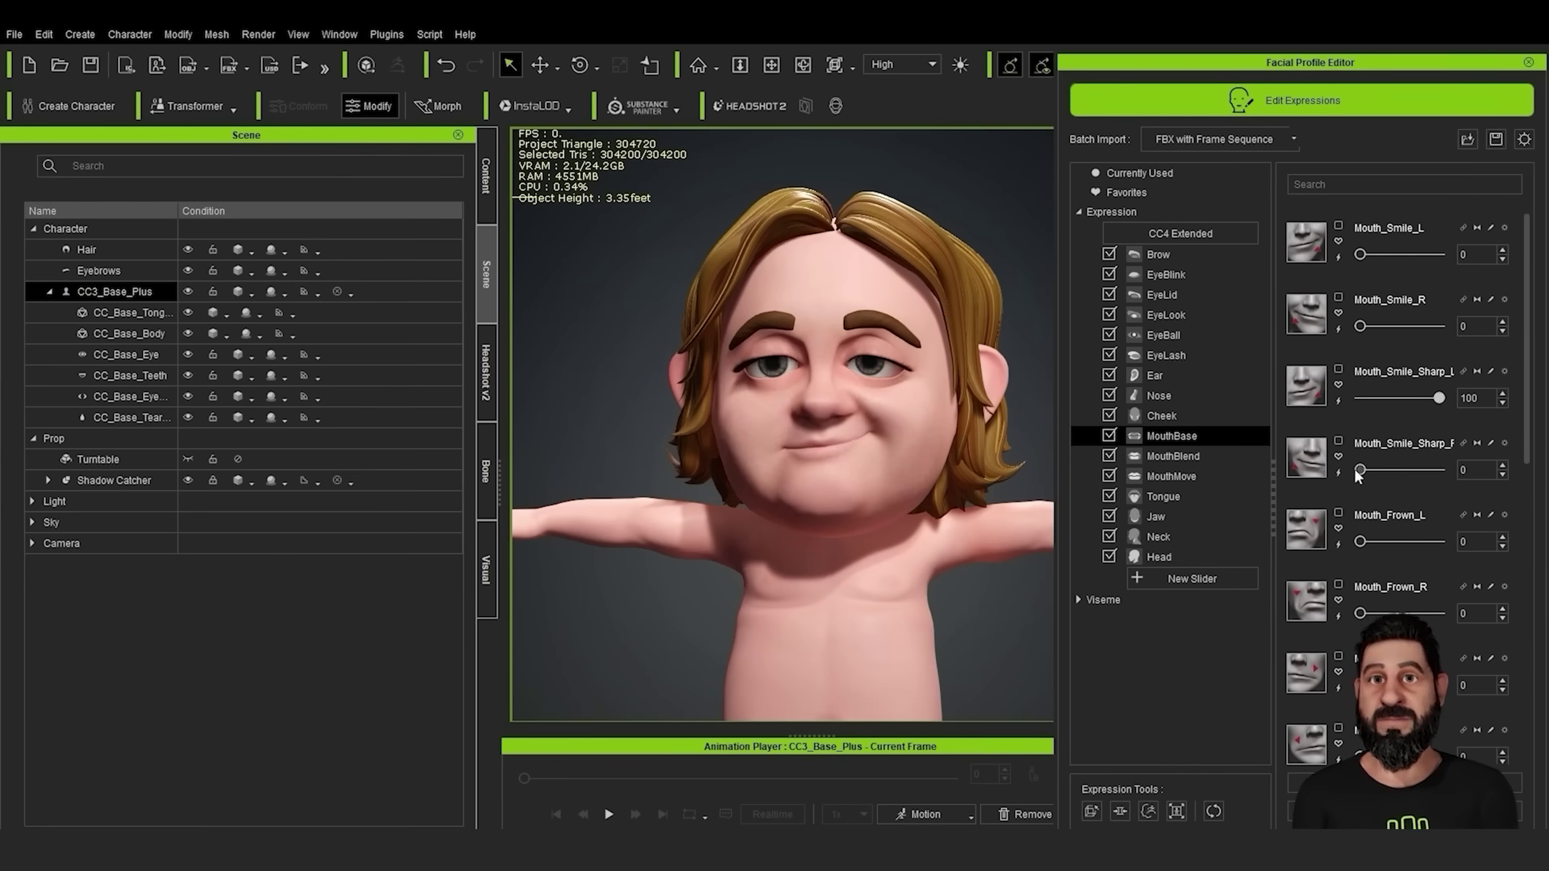
pyautogui.moveTo(1361, 470); pyautogui.dragTo(1401, 469)
pyautogui.click(1401, 398)
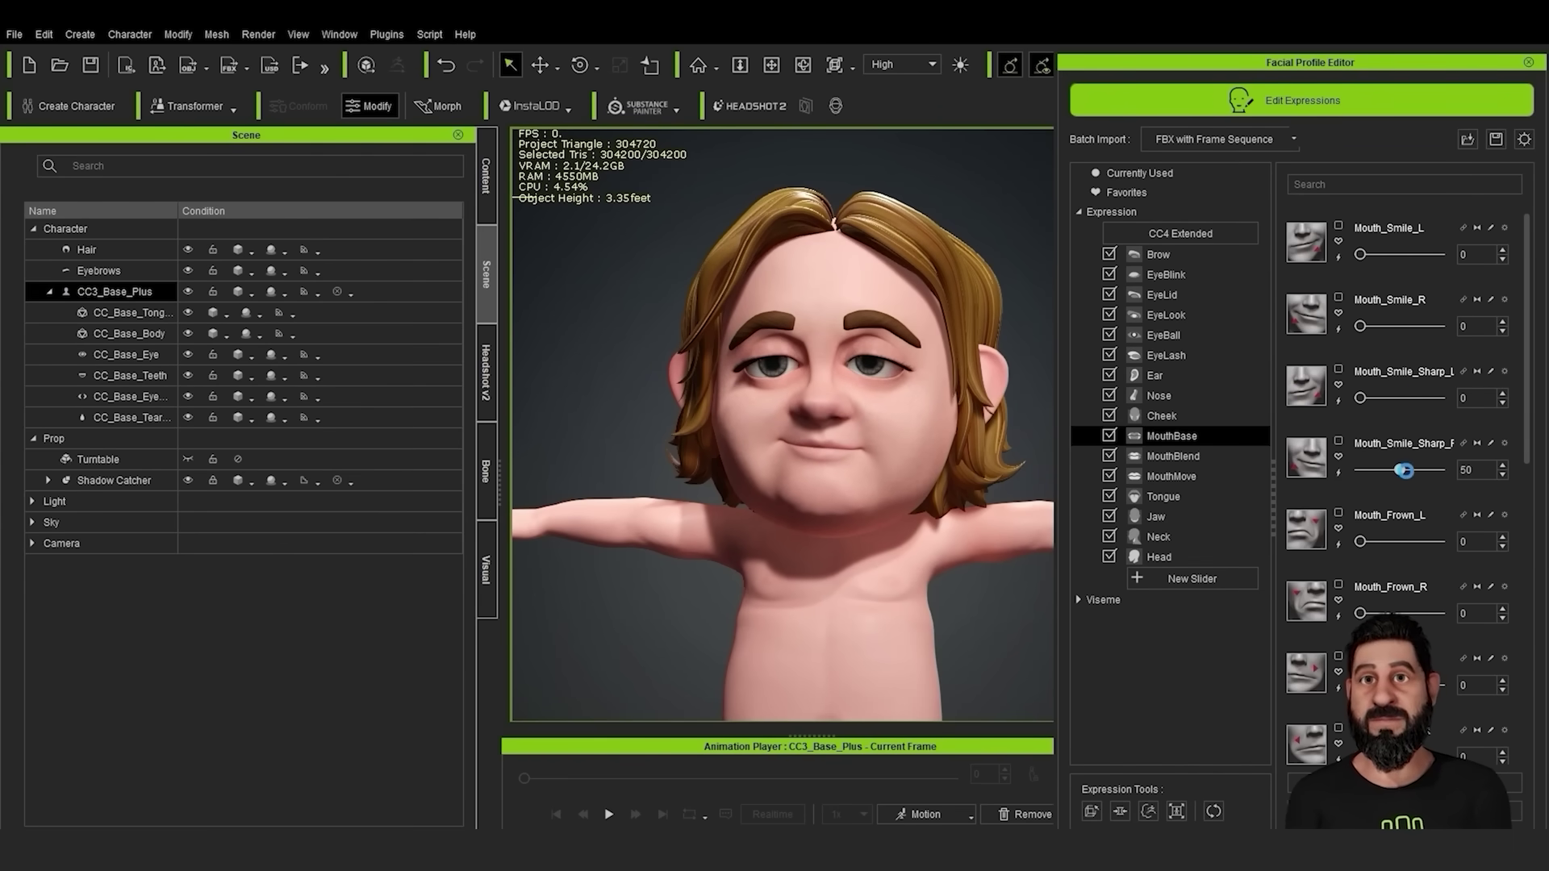
pyautogui.moveTo(1404, 470); pyautogui.dragTo(1360, 470)
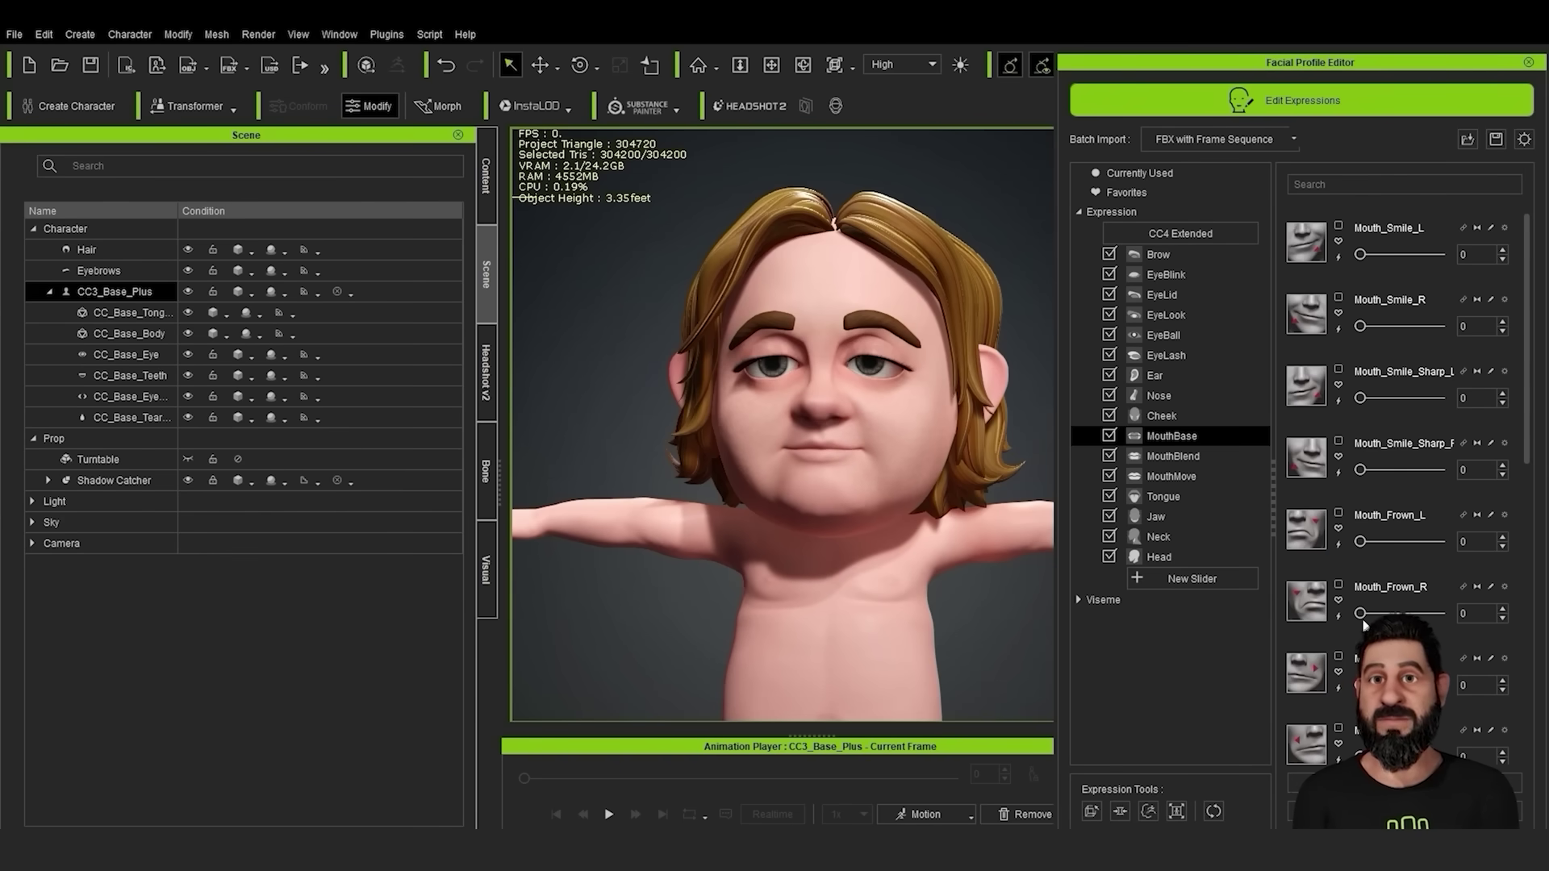
# Set the upper and lower Mouth_Funnel expressions of both sides in MouthBlend to 80
pyautogui.keyDown('shift'); pyautogui.click(1155, 452); pyautogui.keyUp('shift')
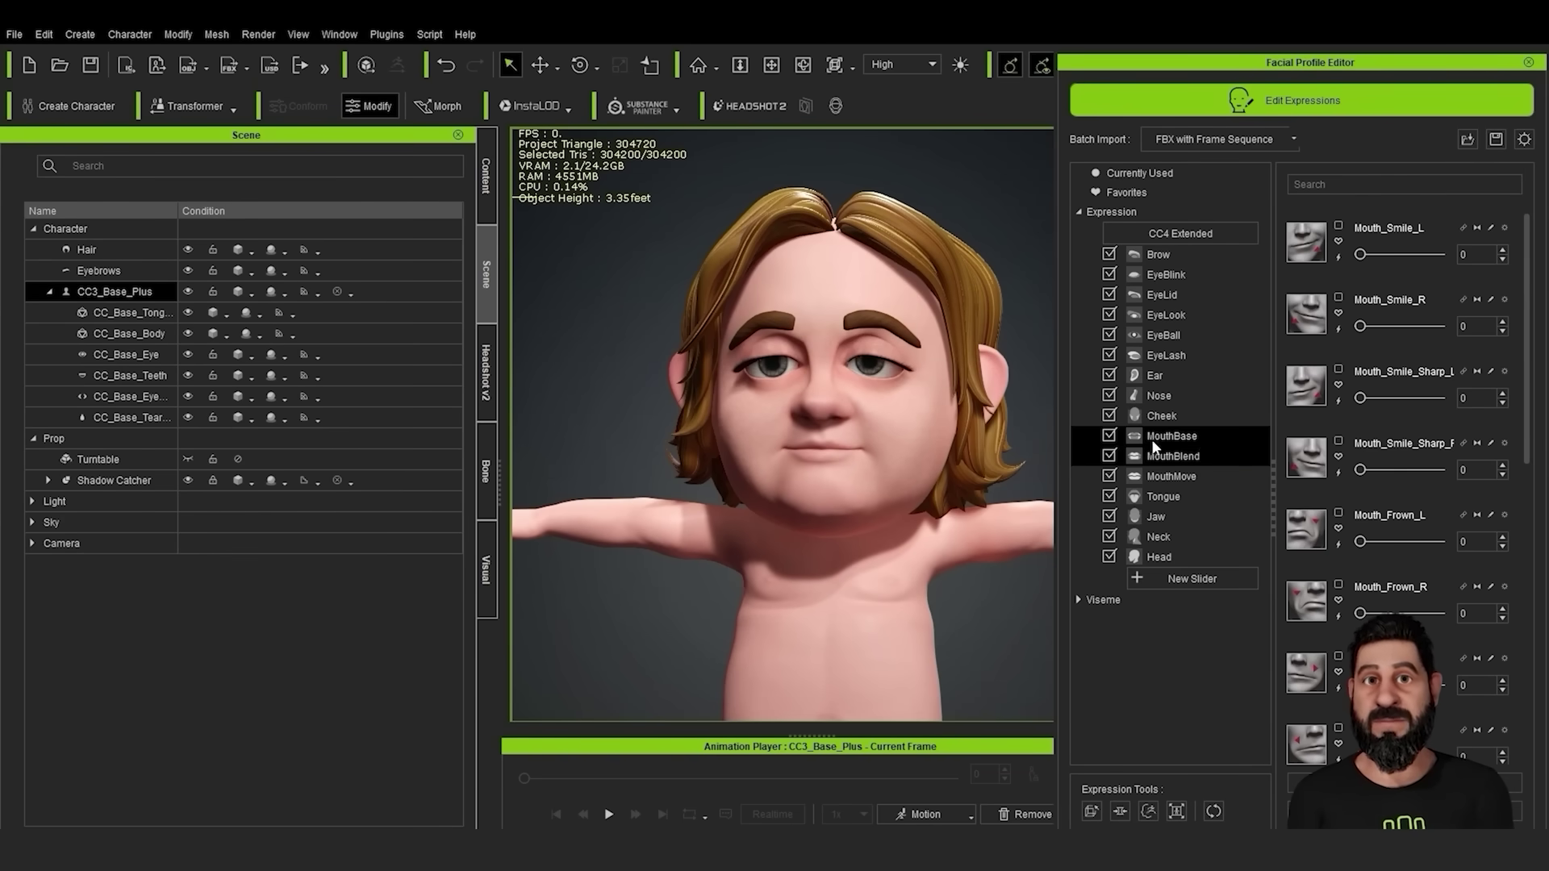
pyautogui.keyDown('ctrl'); pyautogui.click(1202, 455); pyautogui.keyUp('ctrl')
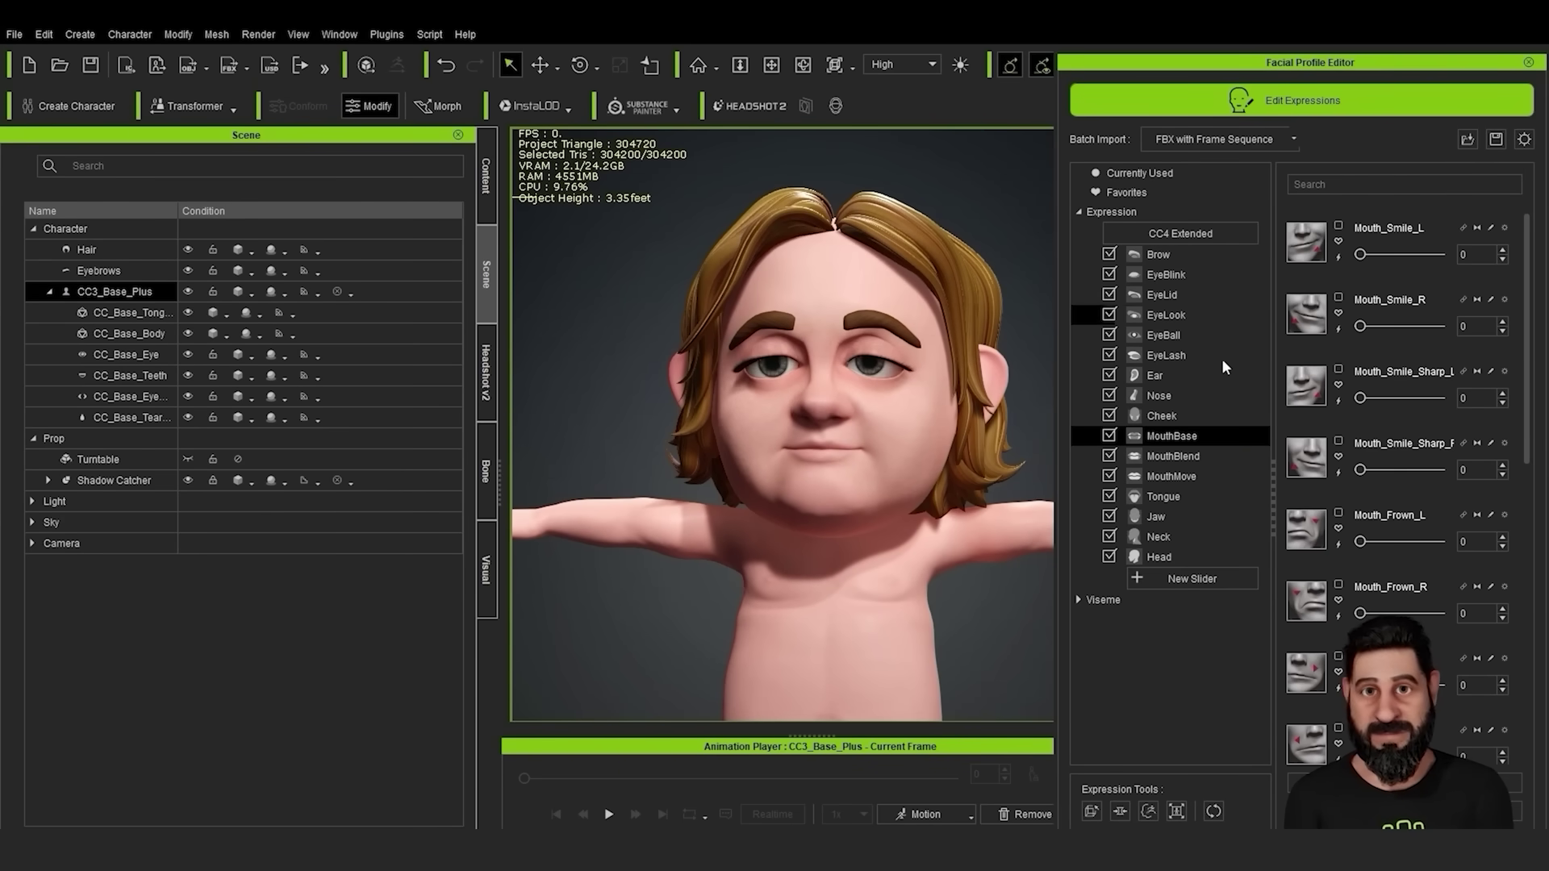
pyautogui.click(1223, 420)
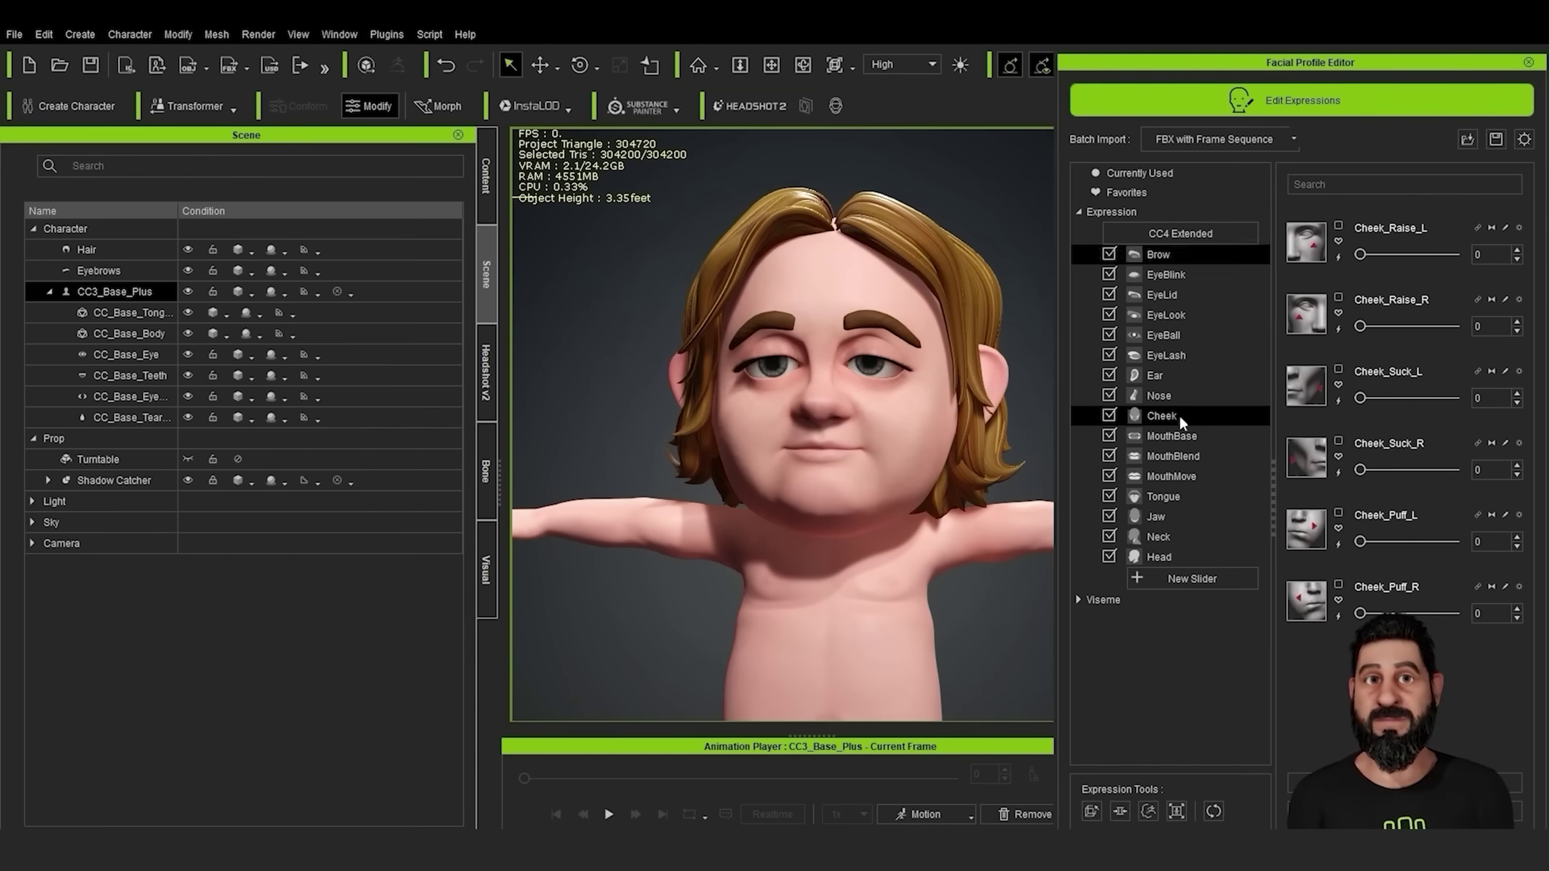
pyautogui.click(1210, 456)
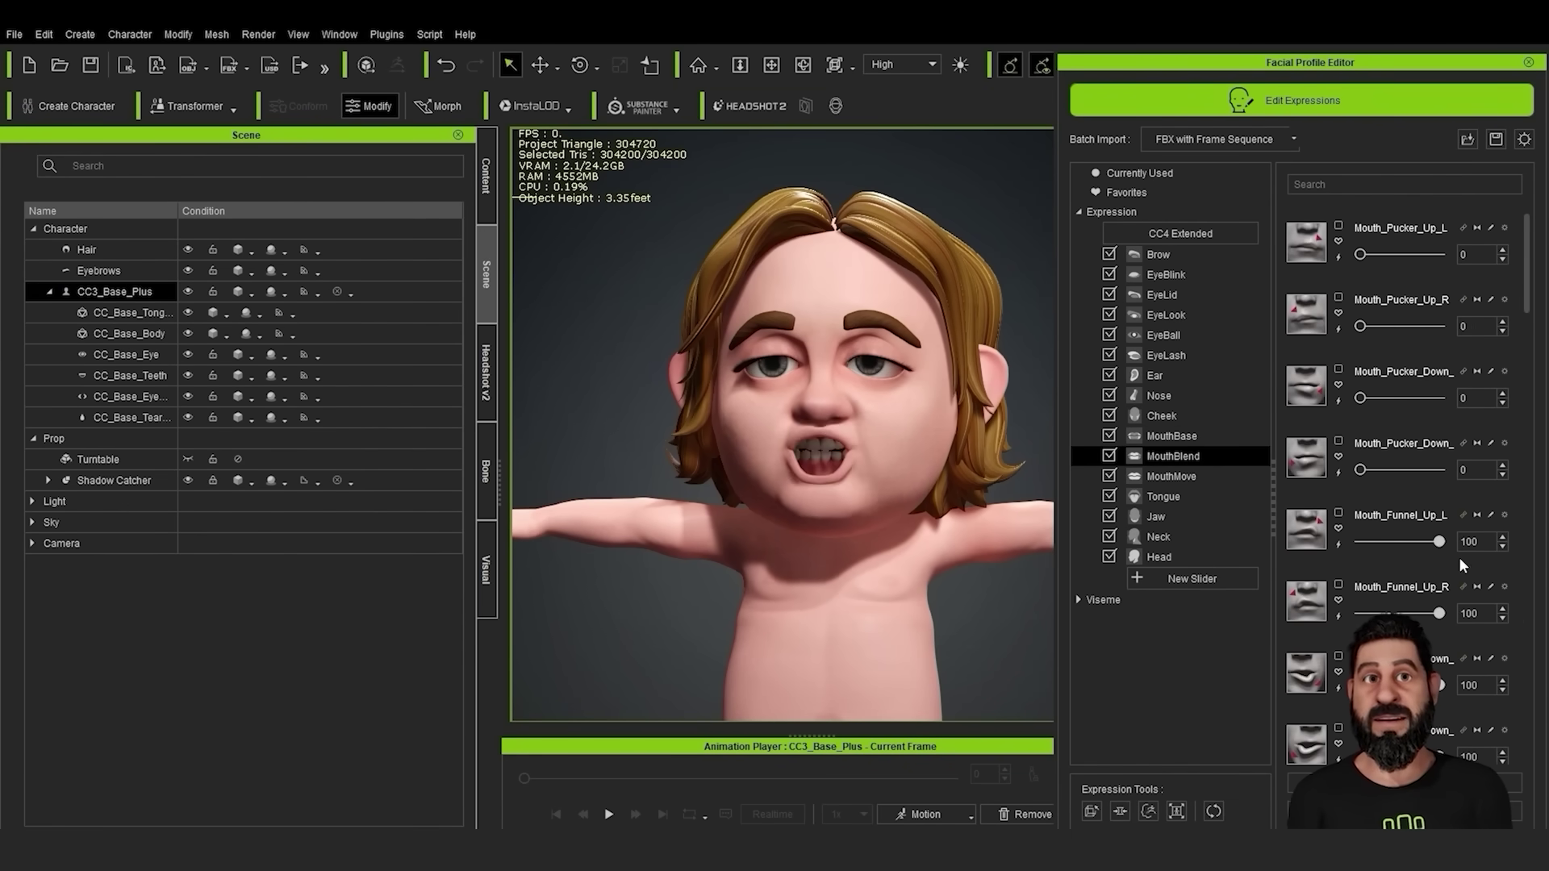
pyautogui.moveTo(1427, 542); pyautogui.dragTo(1422, 542)
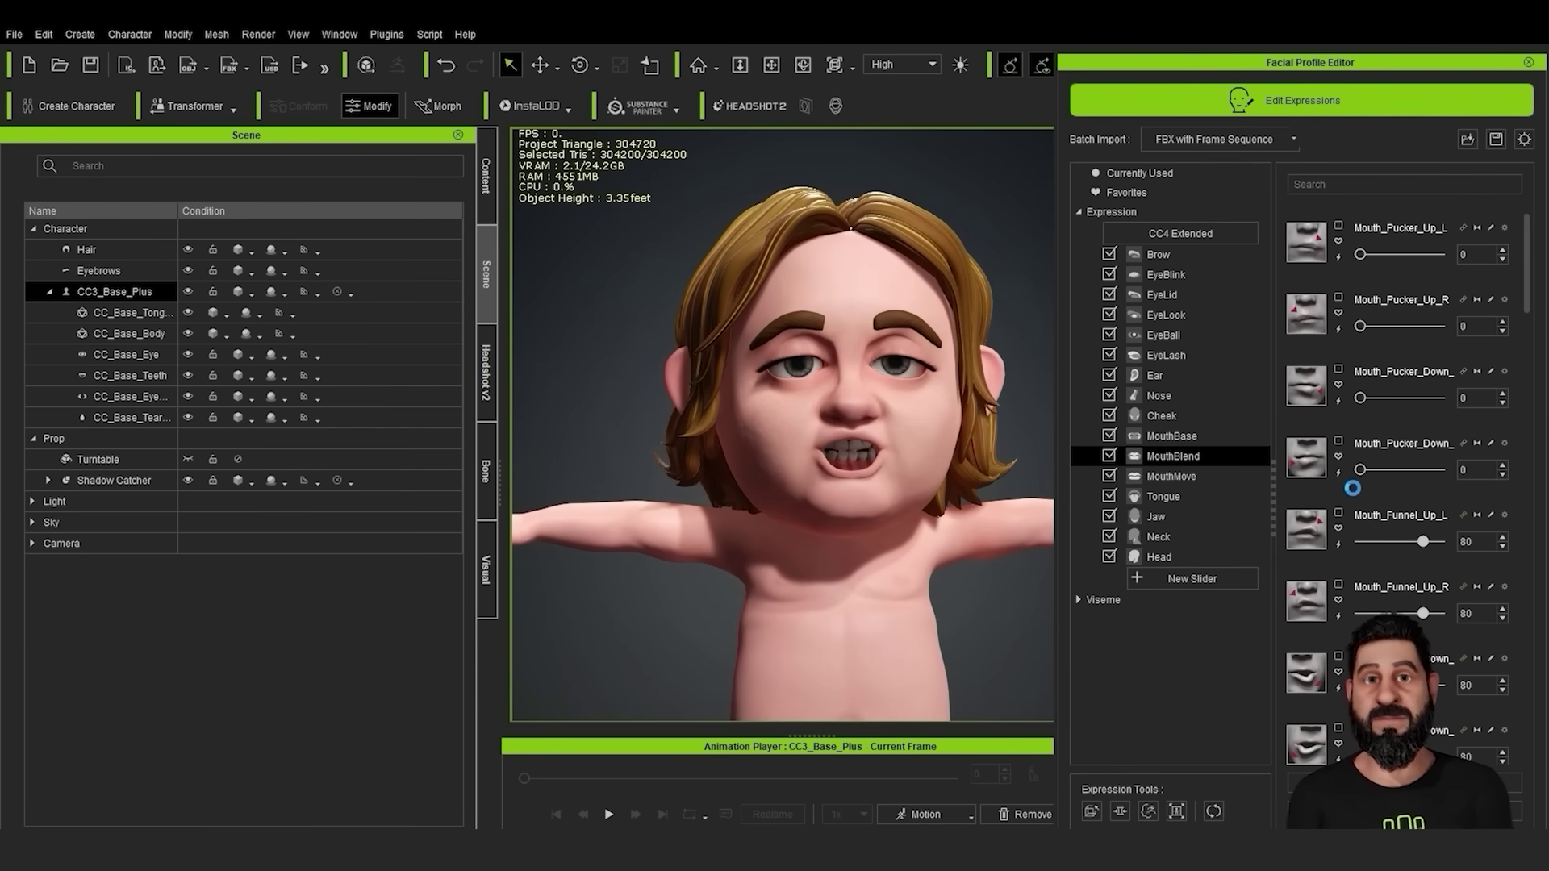
# Set Eye_Blink_L in the EyeBlink expressions to 100 and frame the closed left eye up close
pyautogui.click(1198, 278)
pyautogui.moveTo(1360, 255); pyautogui.dragTo(1546, 284)
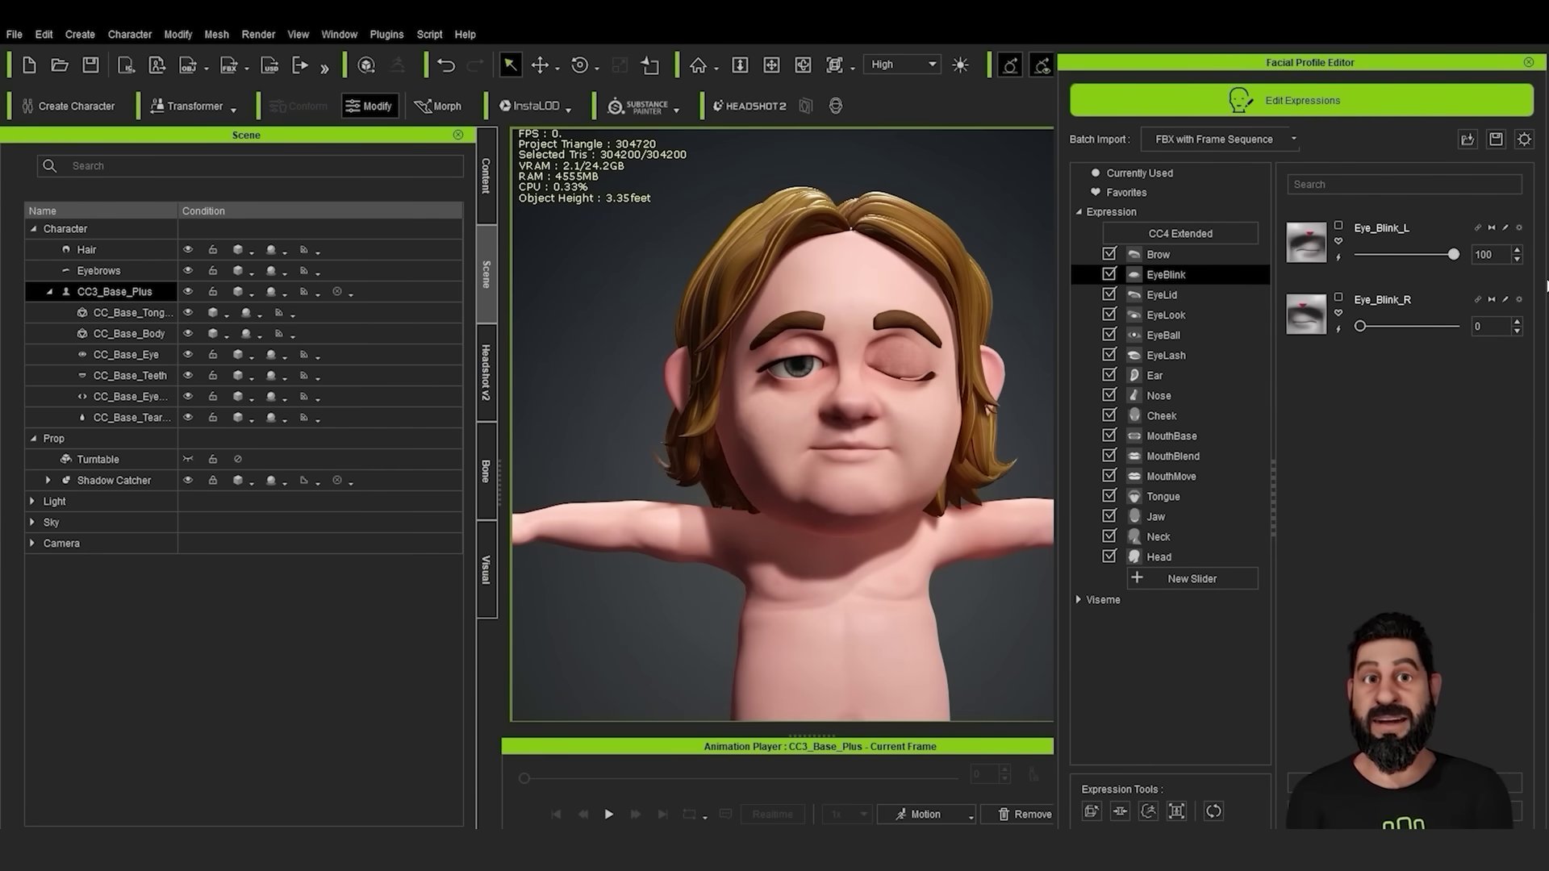
pyautogui.scroll(4, 848, 416)
pyautogui.keyDown('alt'); pyautogui.moveTo(972, 394); pyautogui.dragTo(869, 463, button='middle'); pyautogui.keyUp('alt')
pyautogui.scroll(4, 843, 443)
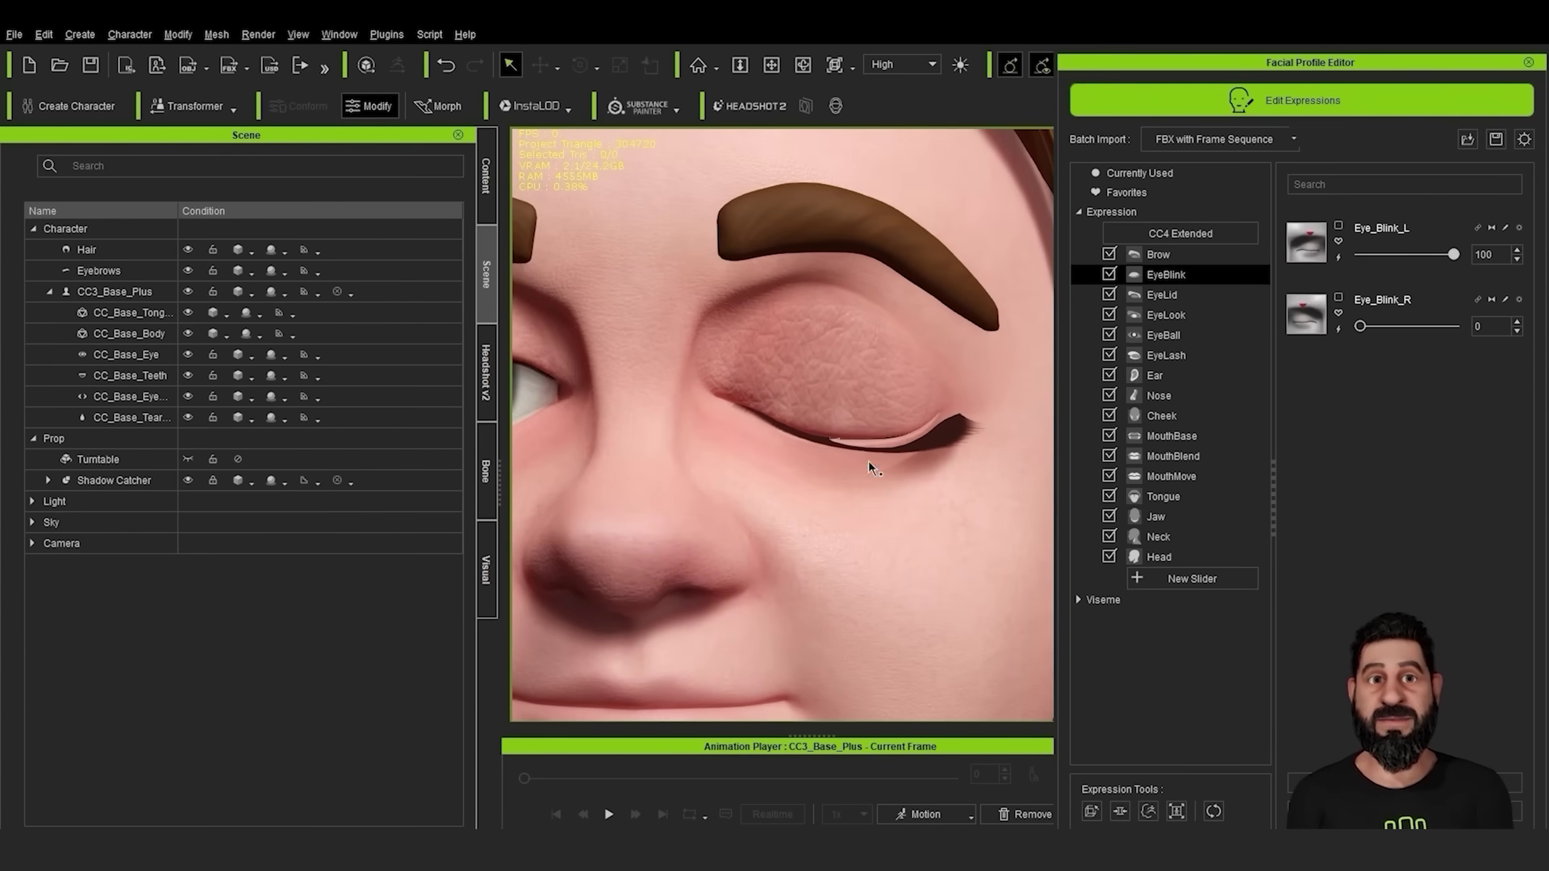
# Select the left eyelash as a mesh element, move and rotate it to fit the closed eyelid, and finish mesh editing
pyautogui.click(972, 466)
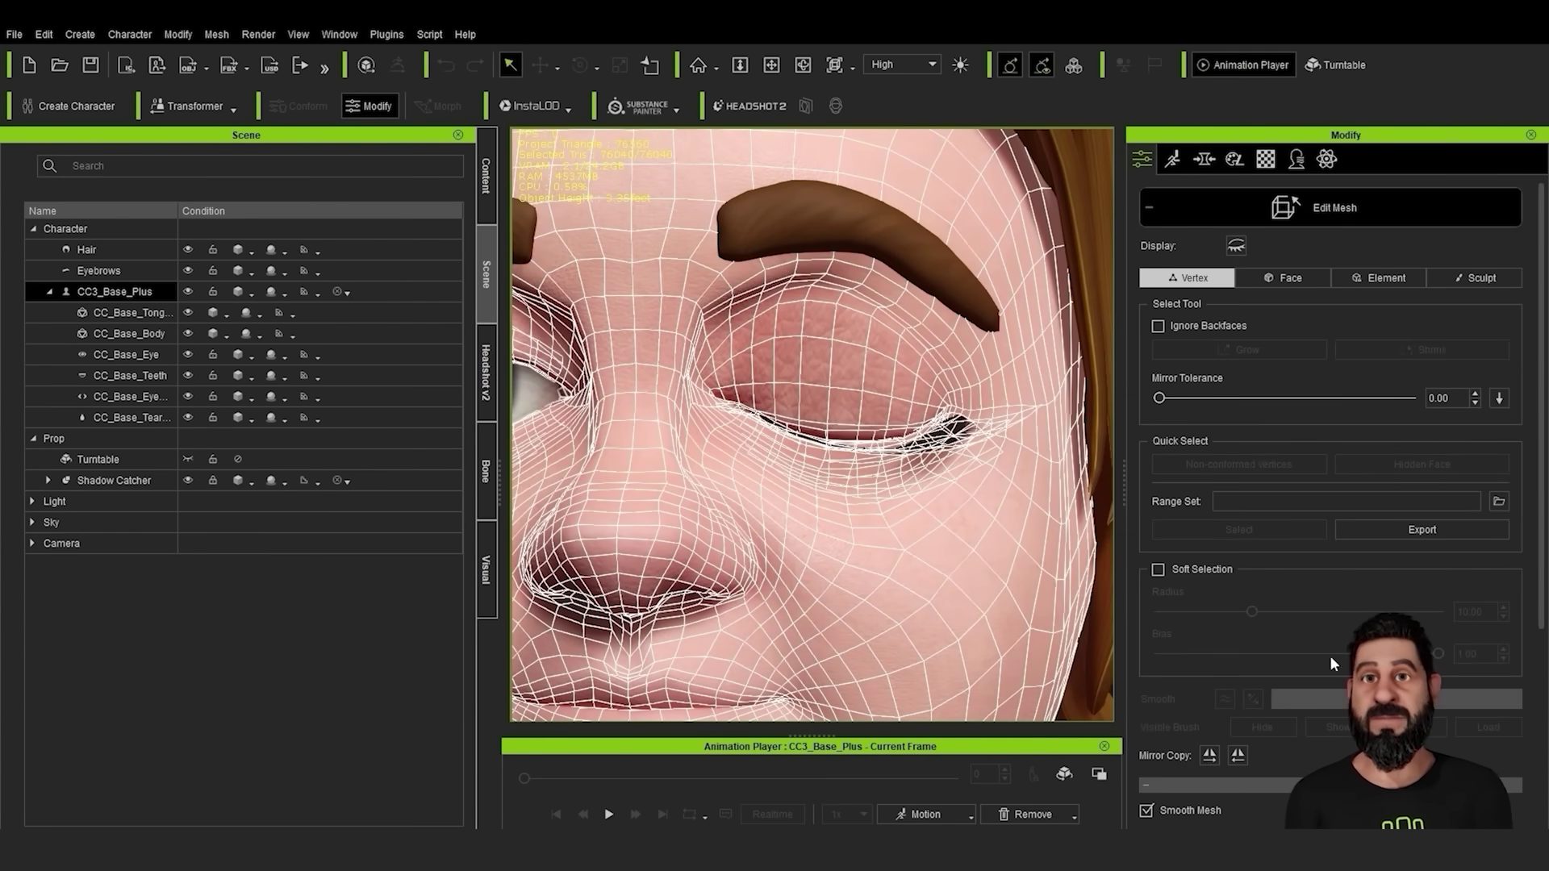
pyautogui.click(1378, 277)
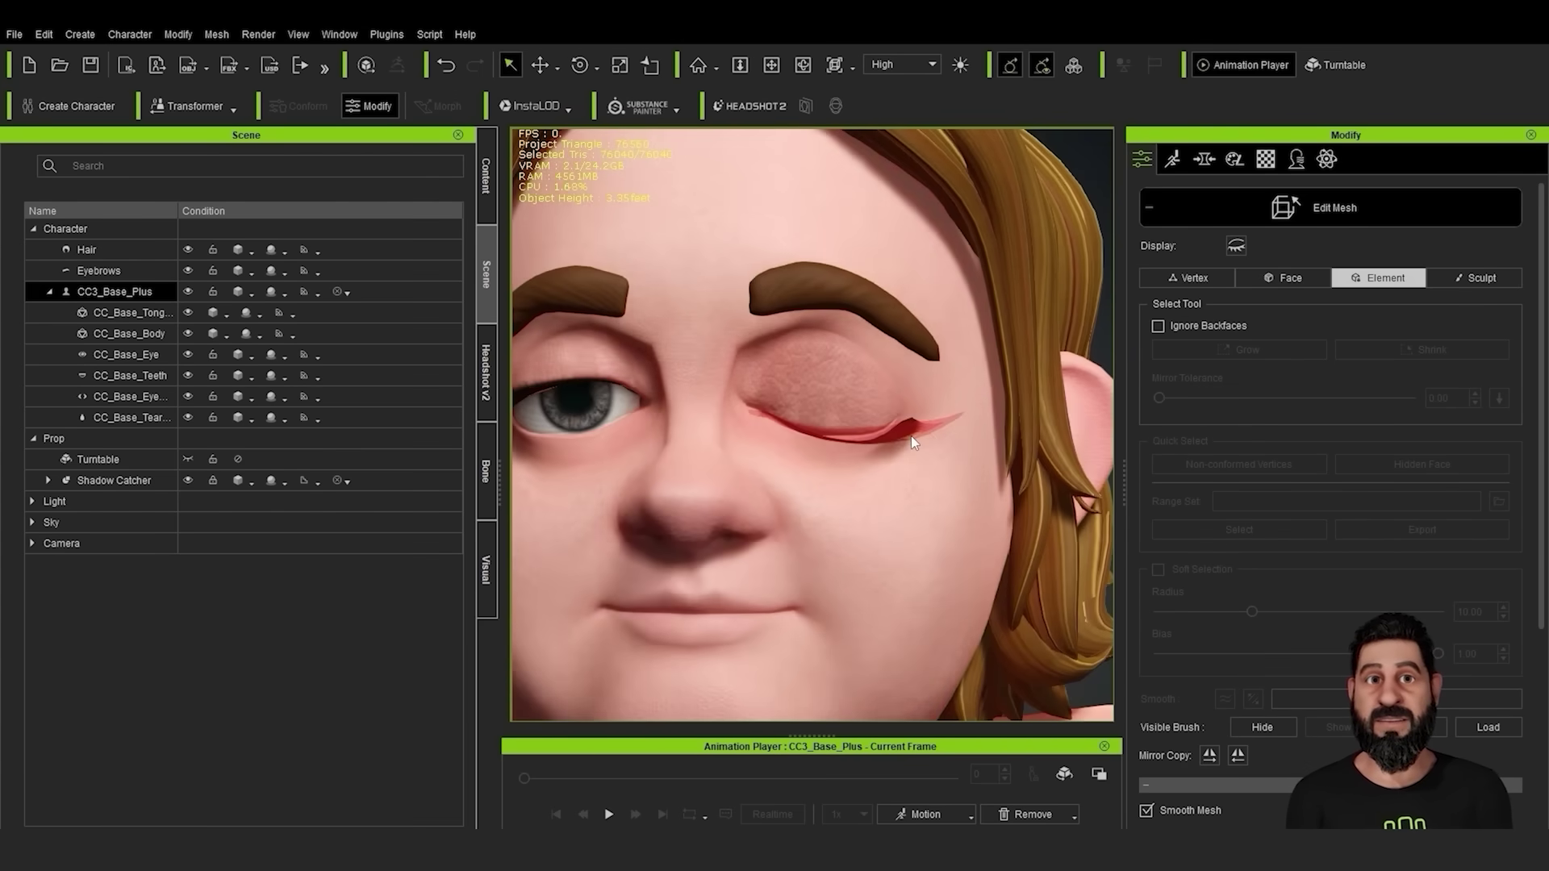
pyautogui.scroll(5, 908, 468)
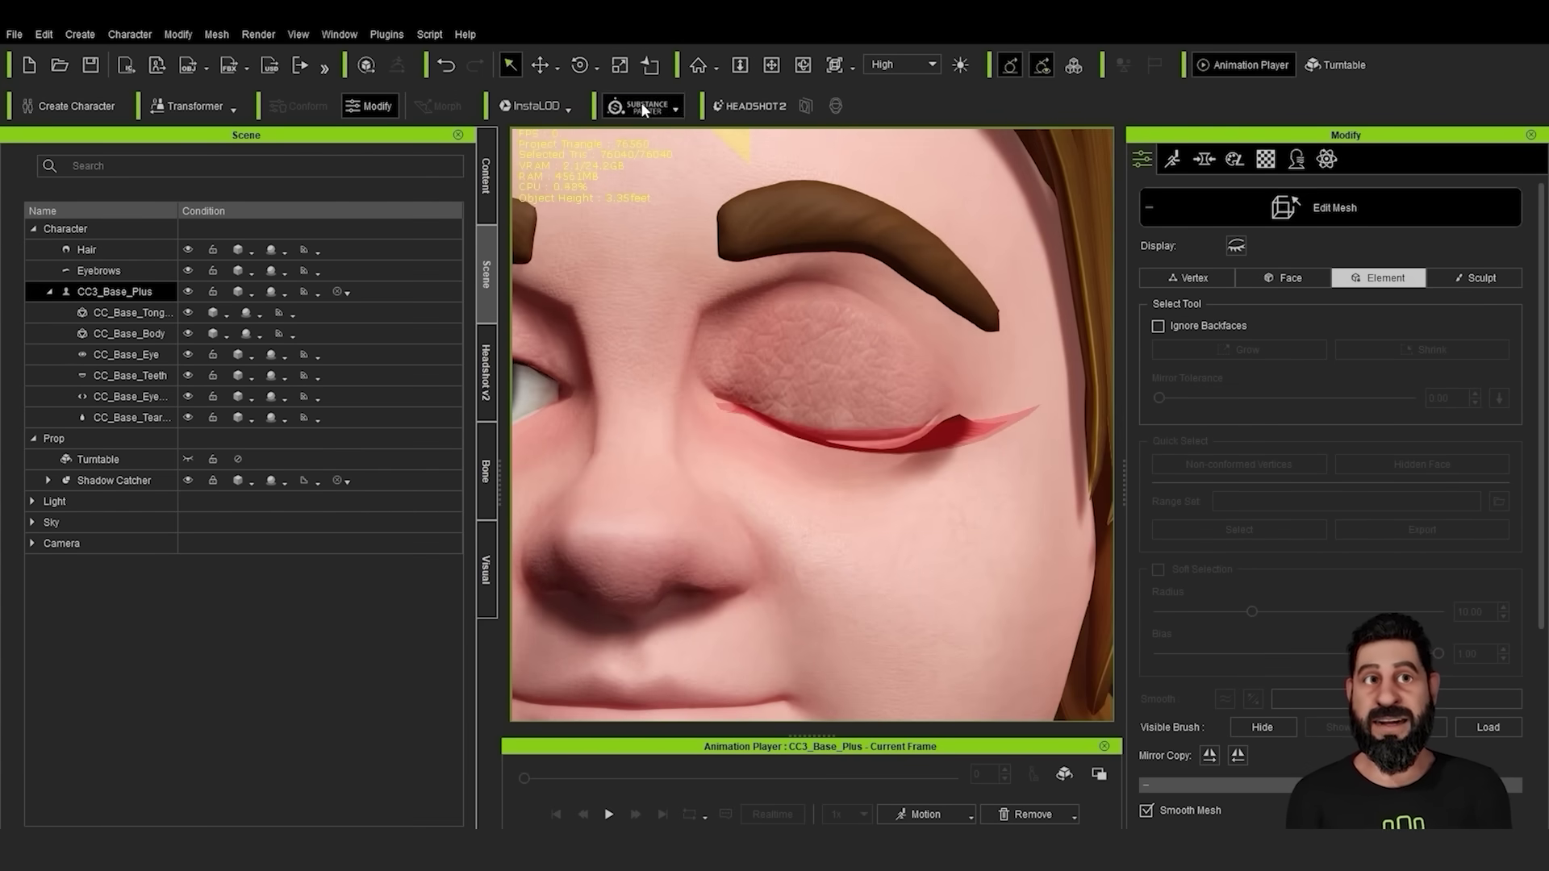
pyautogui.moveTo(875, 335); pyautogui.dragTo(875, 329)
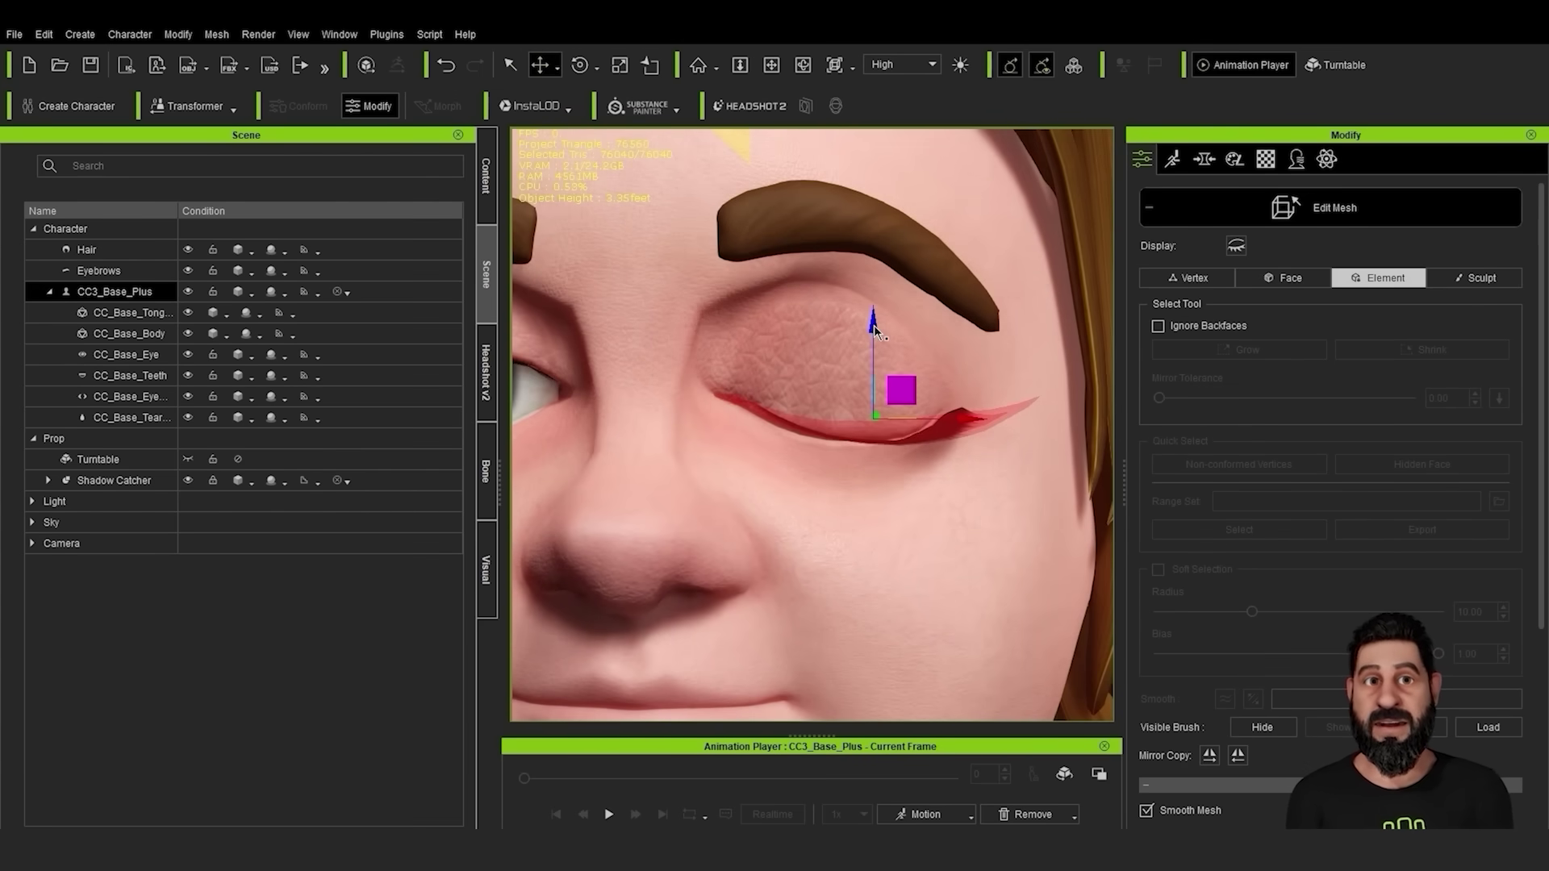
pyautogui.click(579, 64)
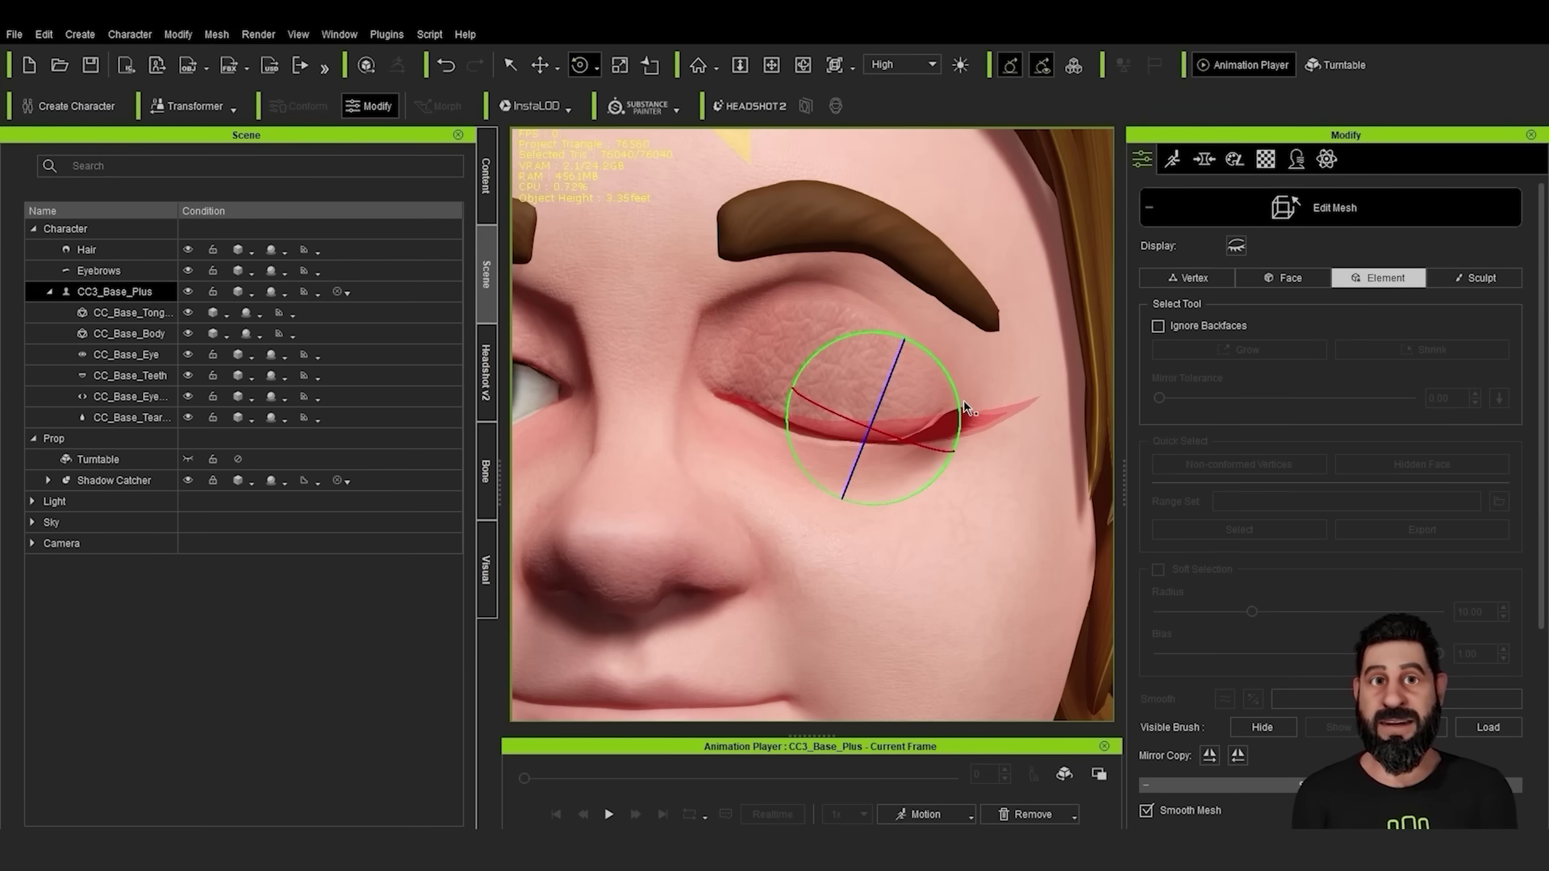
pyautogui.click(1149, 199)
# Enlarge the Facial Profile Editor and store the corrected Eye_Blink_L shape as full strength with Only Current Slider
pyautogui.scroll(-2, 913, 490)
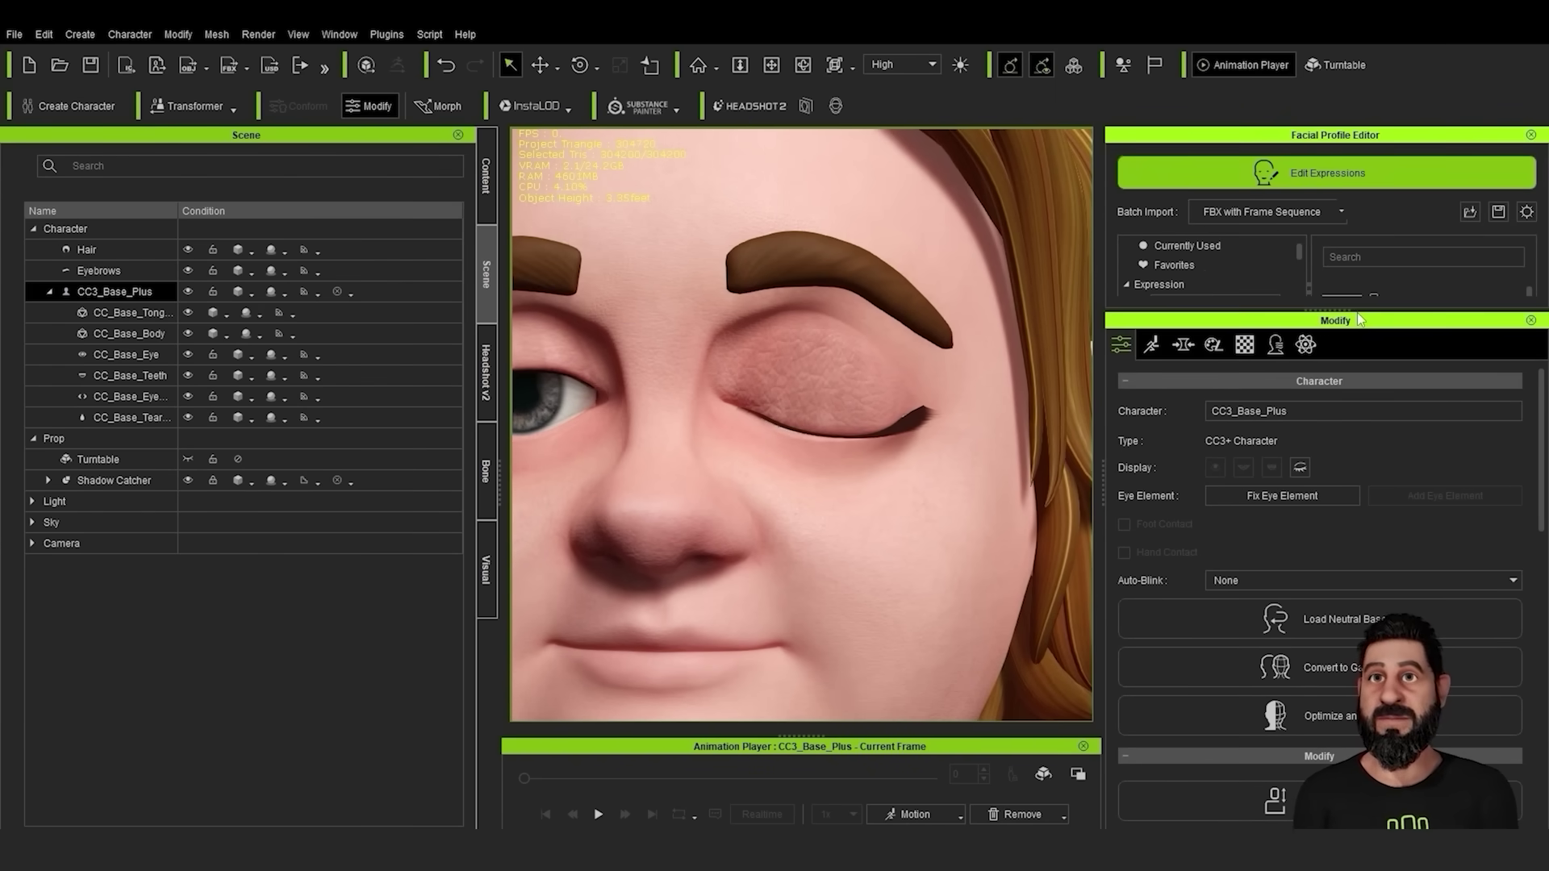
pyautogui.moveTo(1362, 329); pyautogui.dragTo(1361, 526)
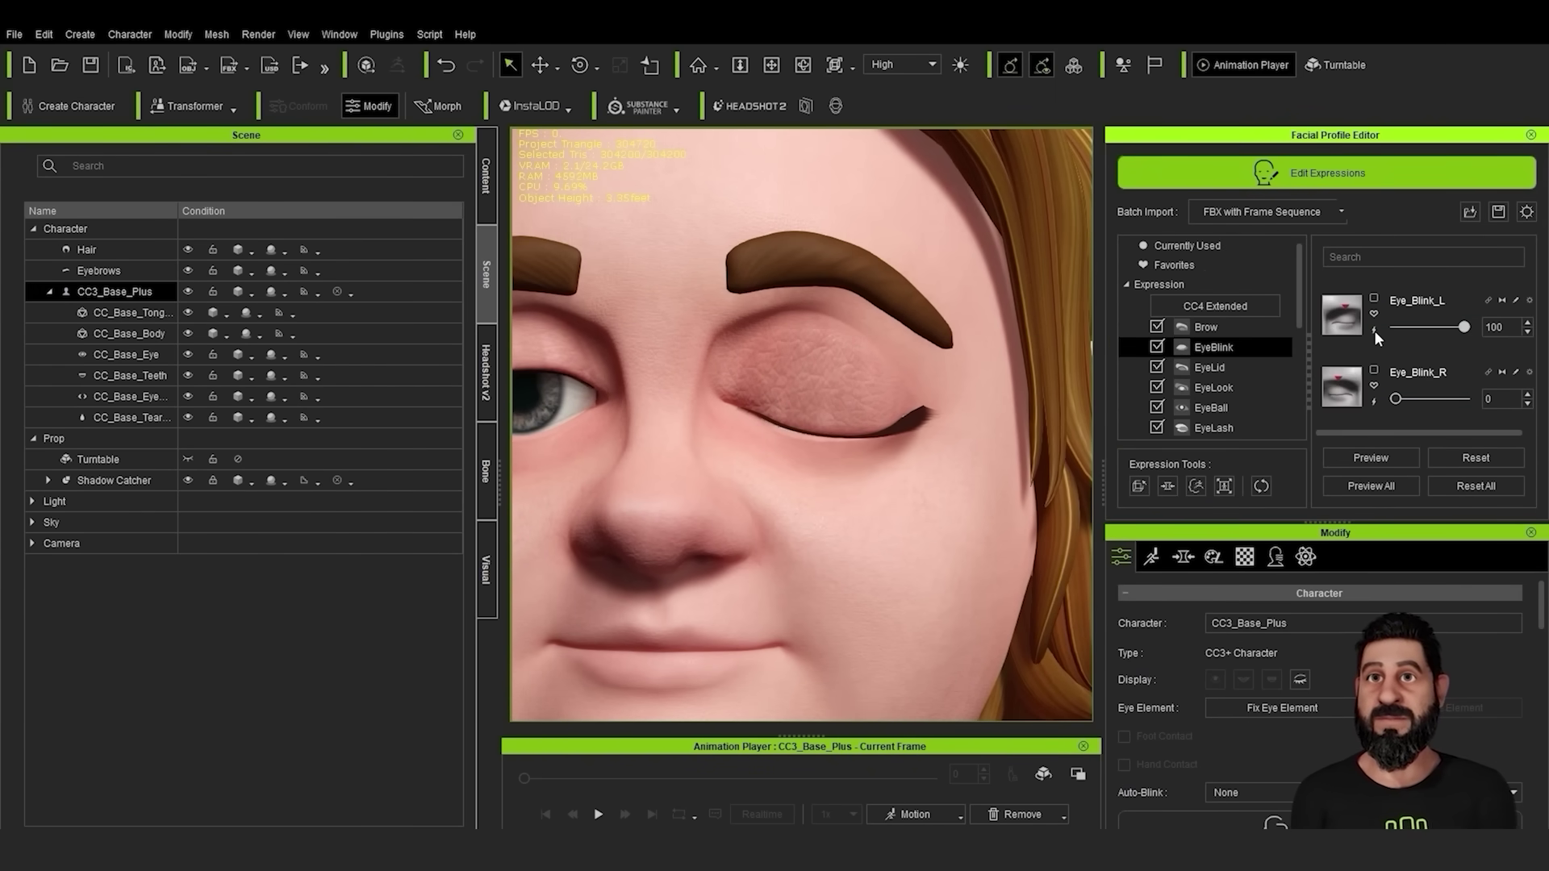
pyautogui.click(1373, 329)
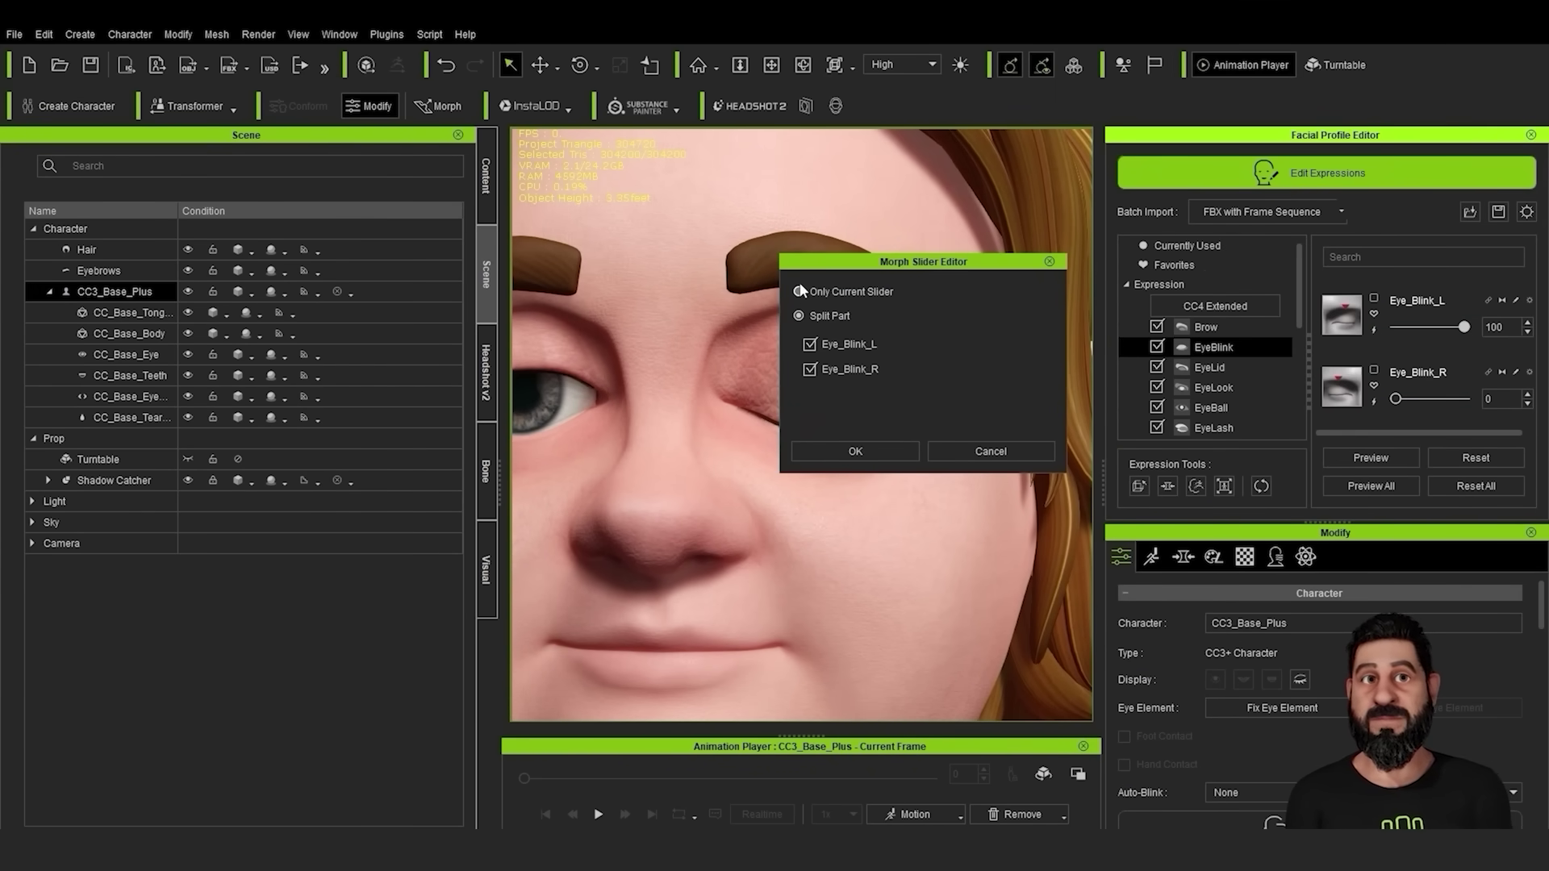
pyautogui.click(856, 451)
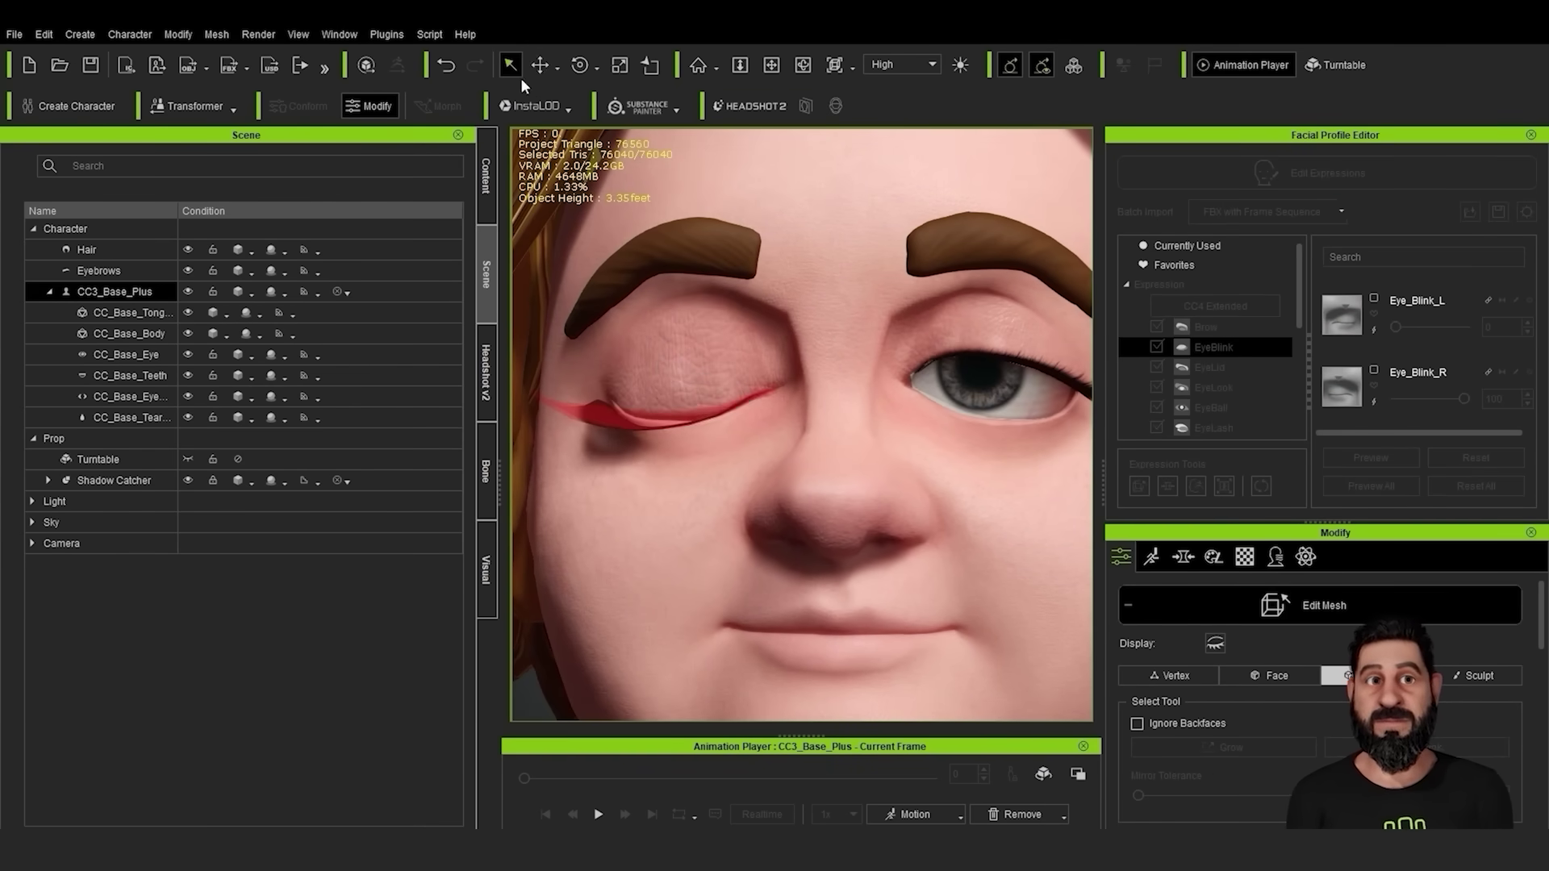
# Reposition the right eyelash element to fit the closed eyelid of the Eye_Blink_R expression
pyautogui.click(539, 65)
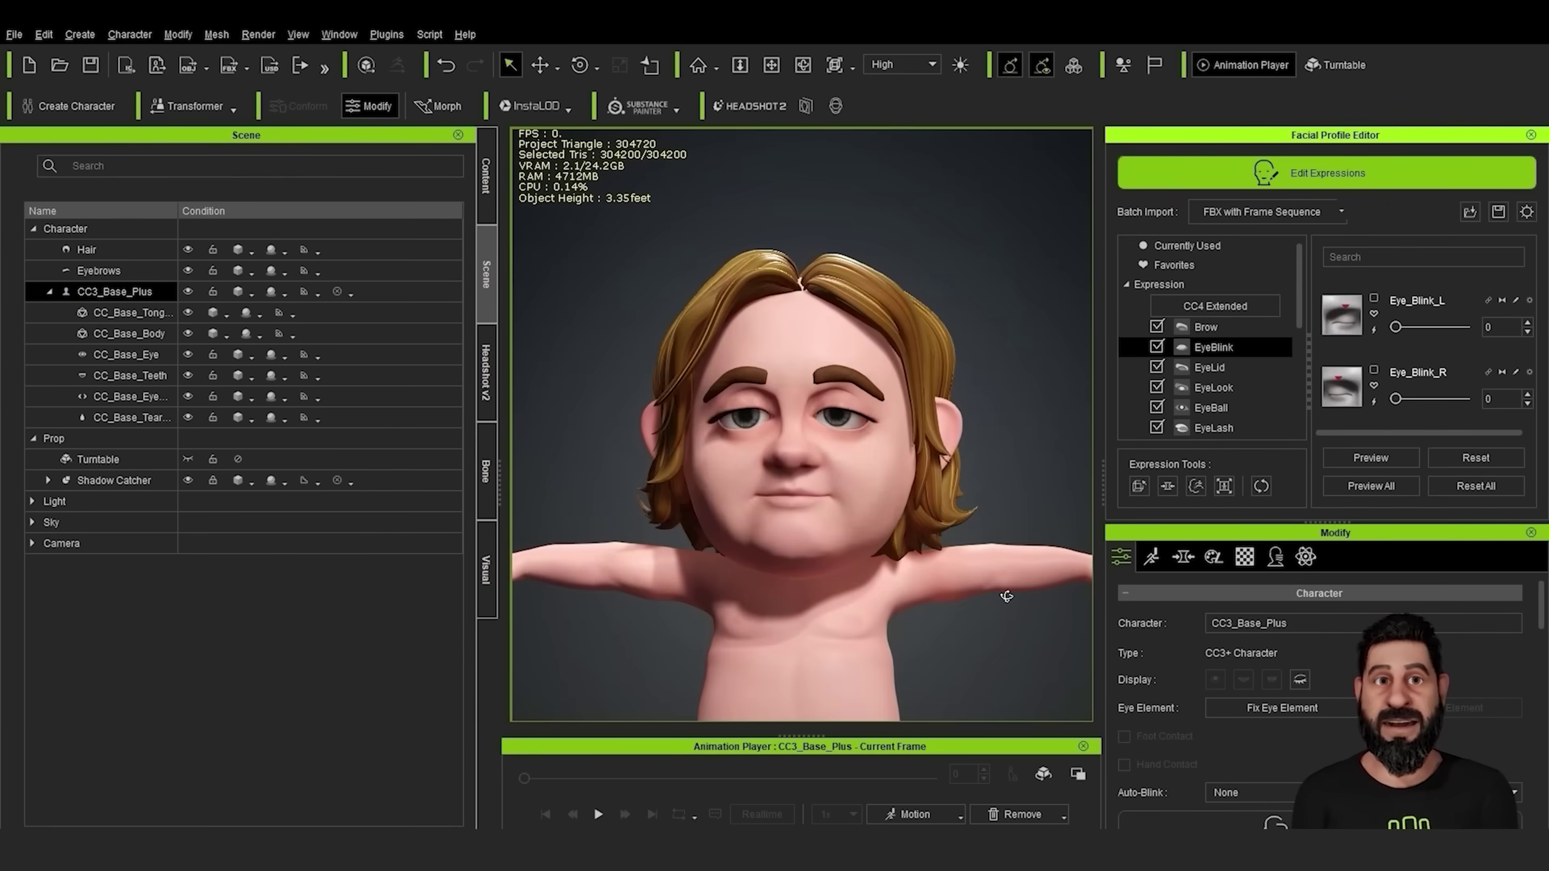
# Test the viseme shapes on the mouth, including V_Open, V_Explosive, V_Dental_Lip and V_Tight_O
pyautogui.scroll(-10, 1227, 344)
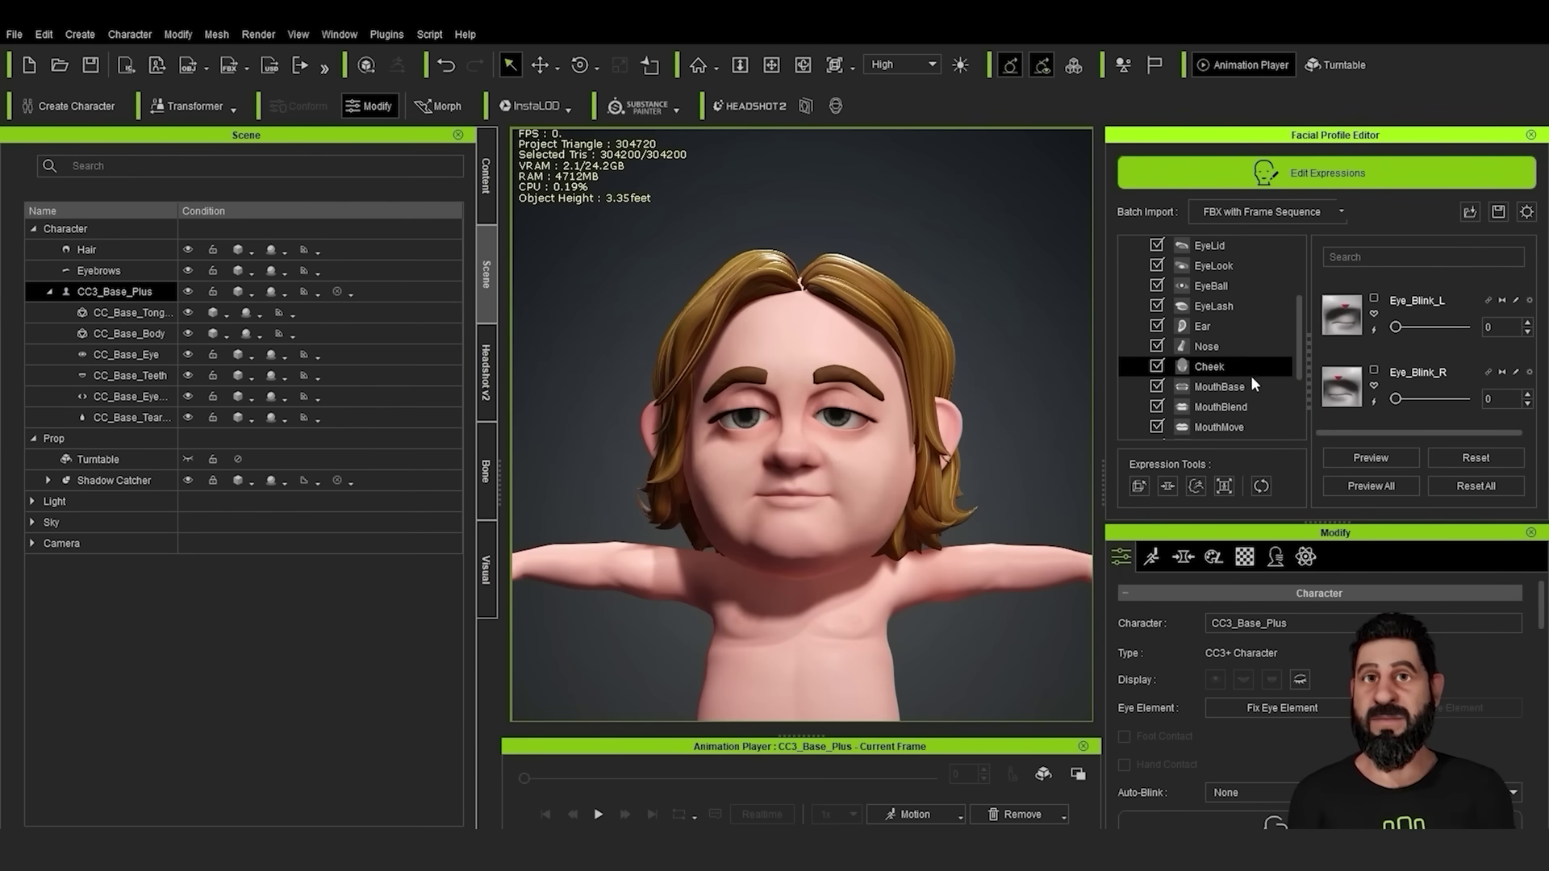
pyautogui.click(1210, 436)
pyautogui.moveTo(1397, 327); pyautogui.dragTo(1352, 330)
pyautogui.moveTo(1396, 398); pyautogui.dragTo(1464, 399)
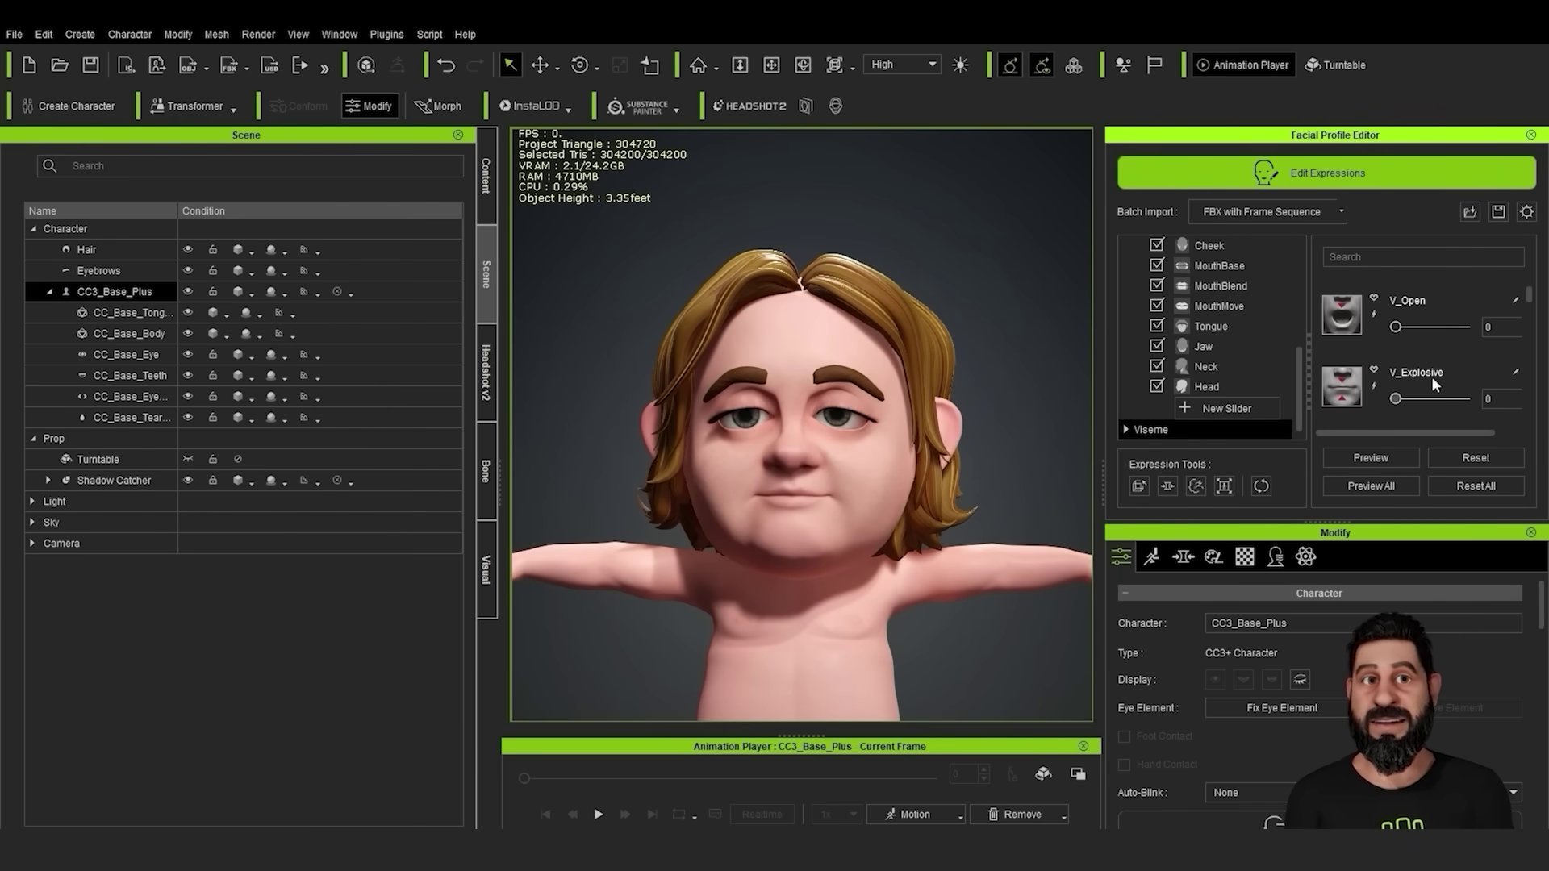
pyautogui.scroll(-2, 1436, 371)
pyautogui.moveTo(1398, 348); pyautogui.dragTo(1377, 353)
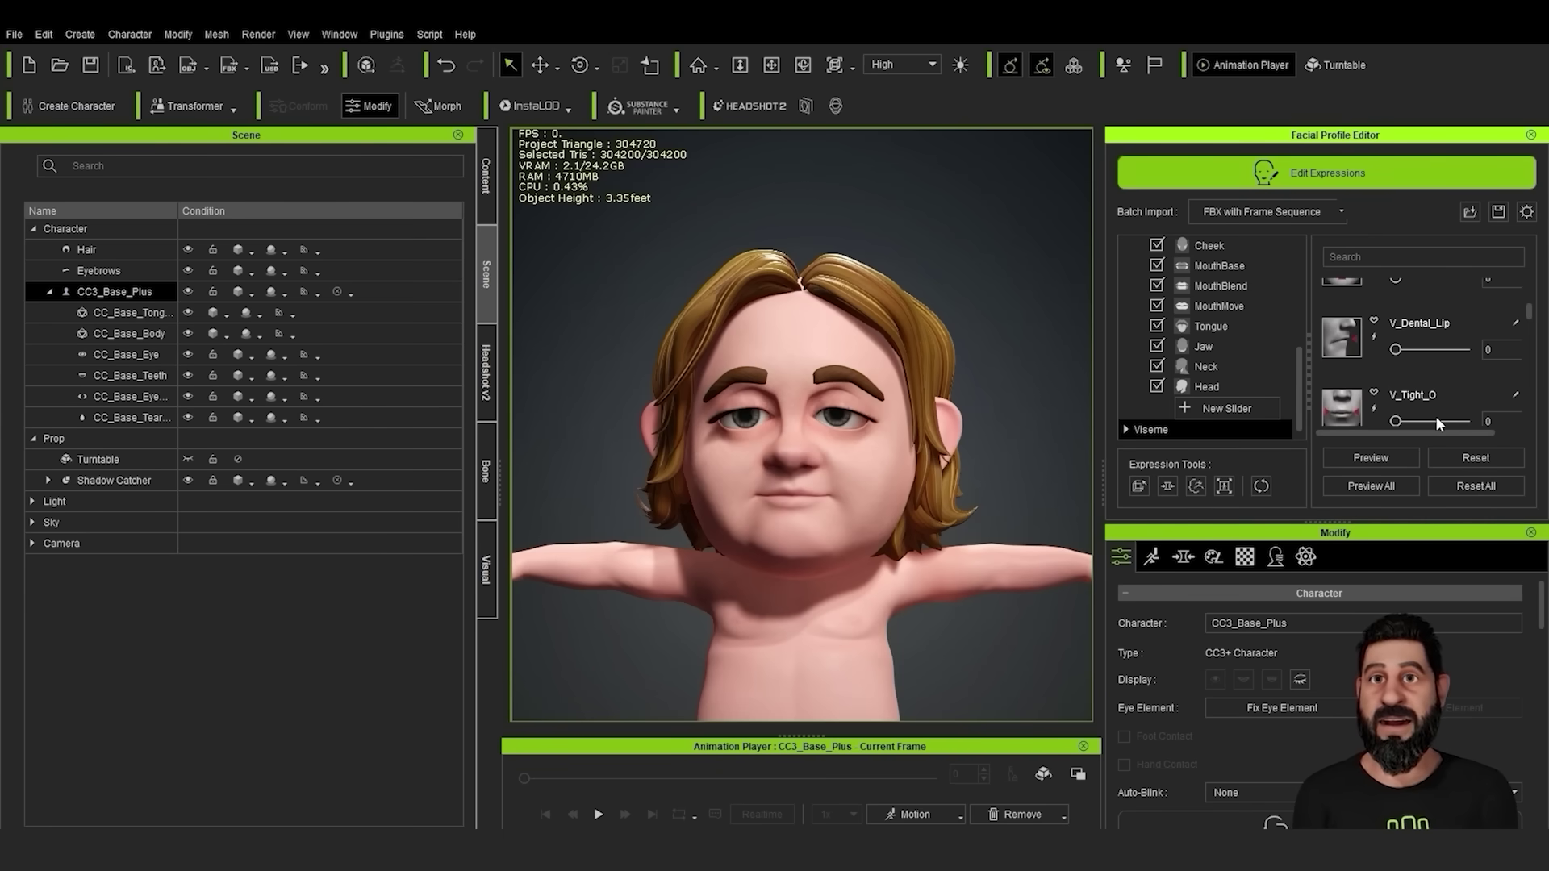
pyautogui.moveTo(1397, 421); pyautogui.dragTo(1527, 395)
pyautogui.scroll(-1, 1441, 418)
pyautogui.scroll(-1, 1432, 403)
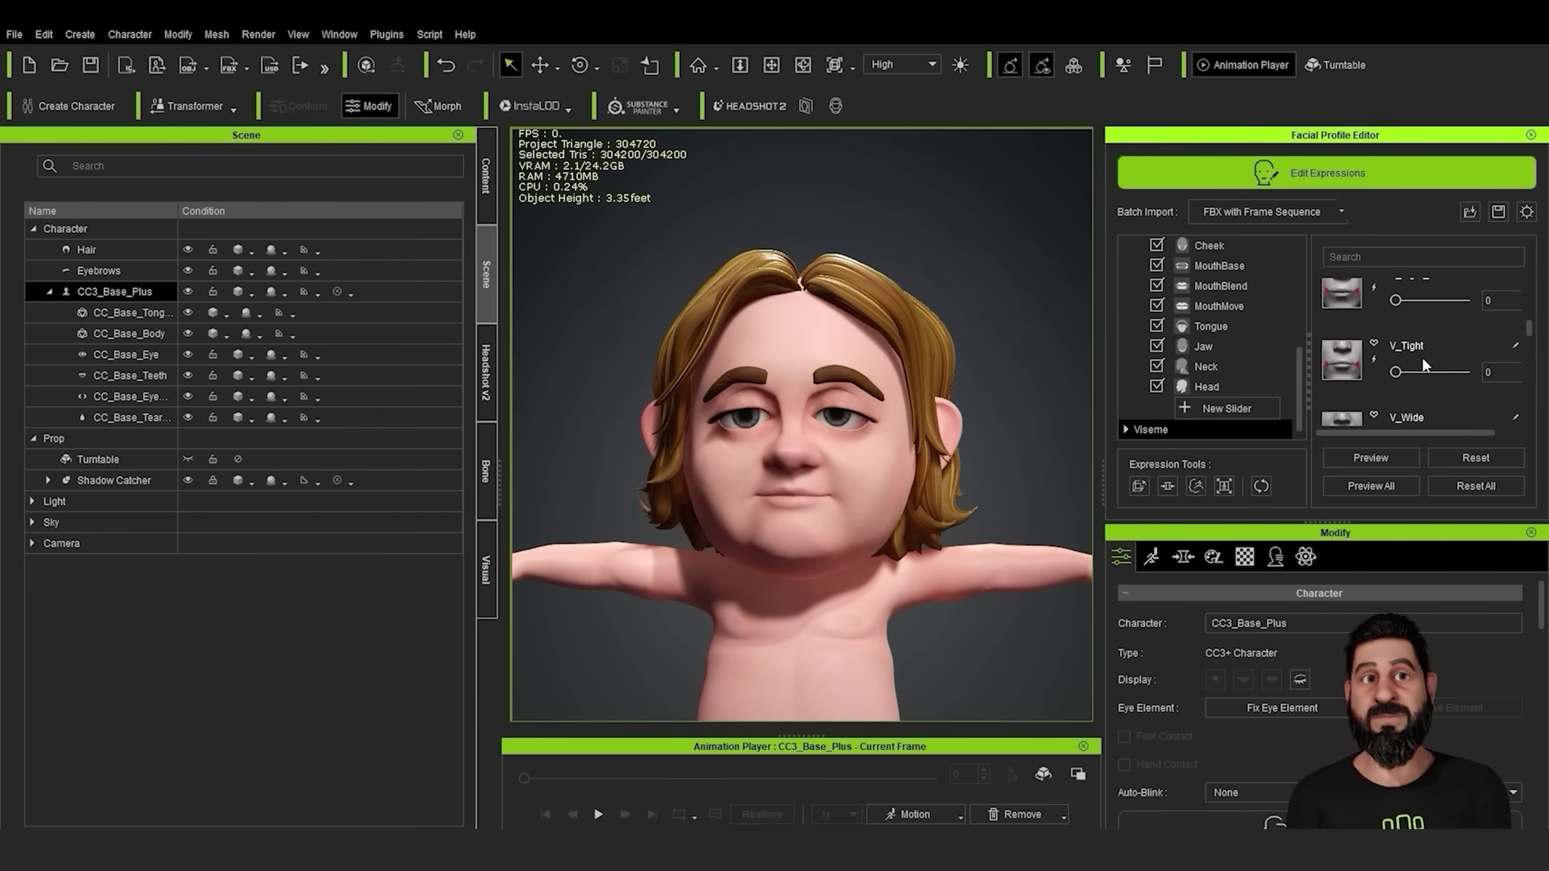
pyautogui.scroll(-2, 1422, 356)
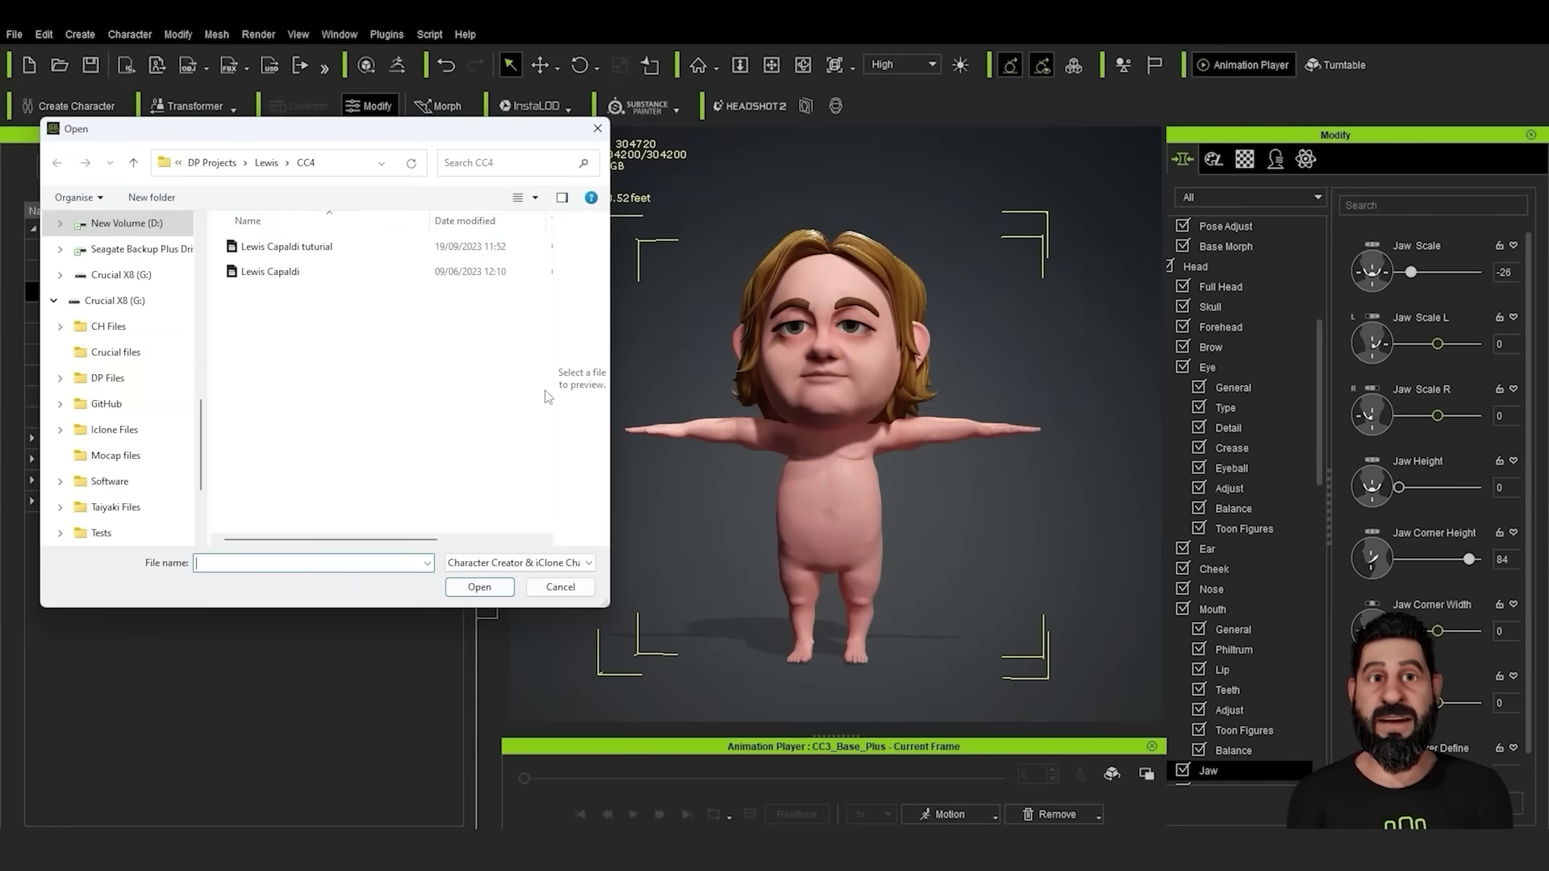
# Open the Lewis Capaldi project from the CC4 folder without saving the current project
pyautogui.click(283, 272)
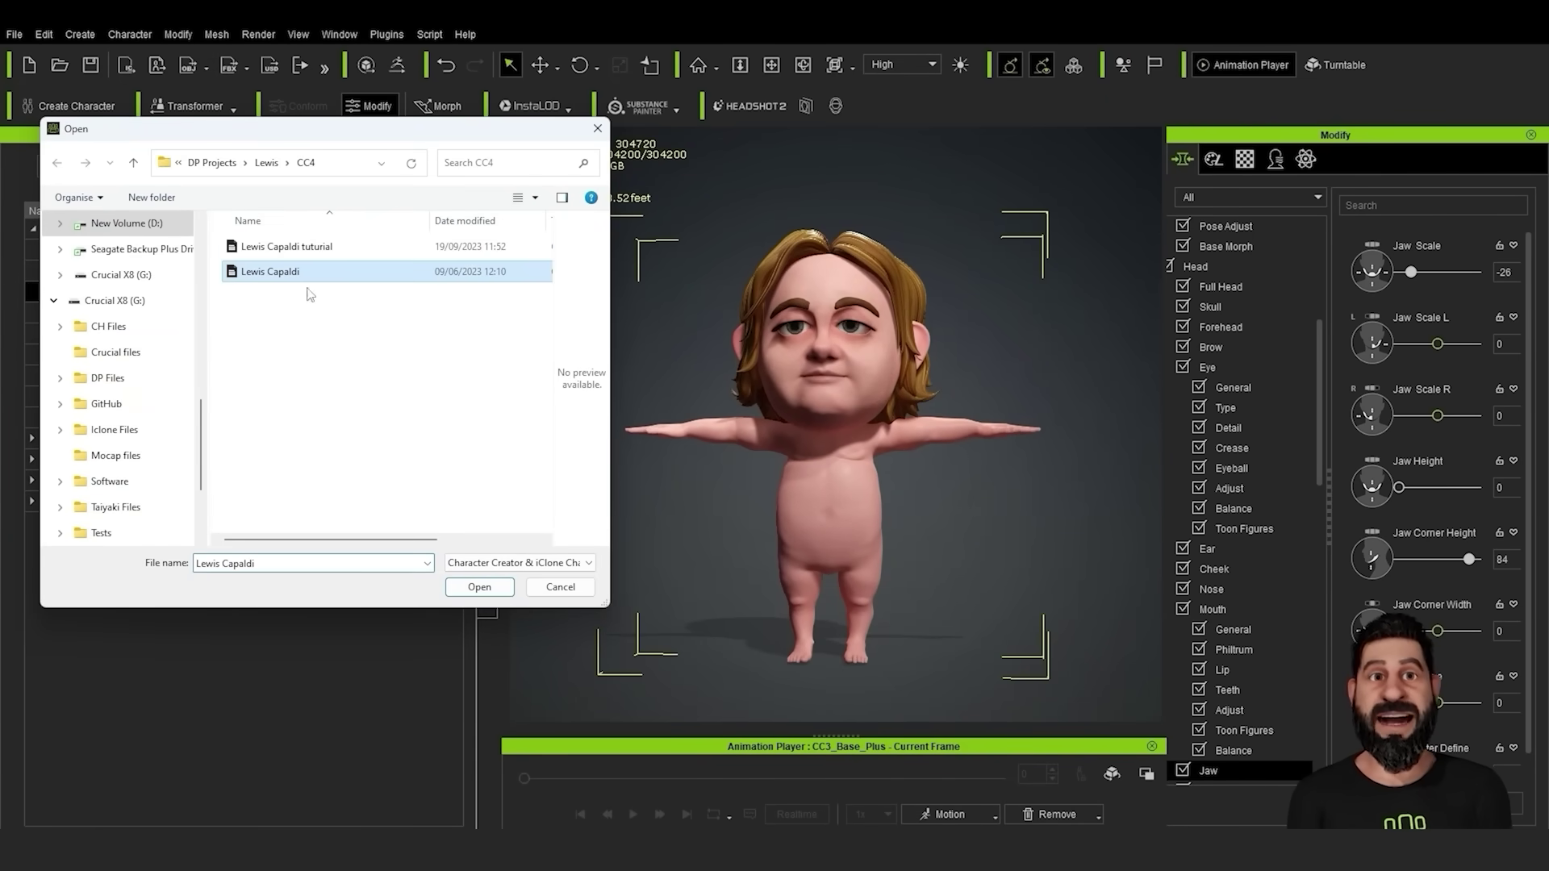
pyautogui.click(480, 582)
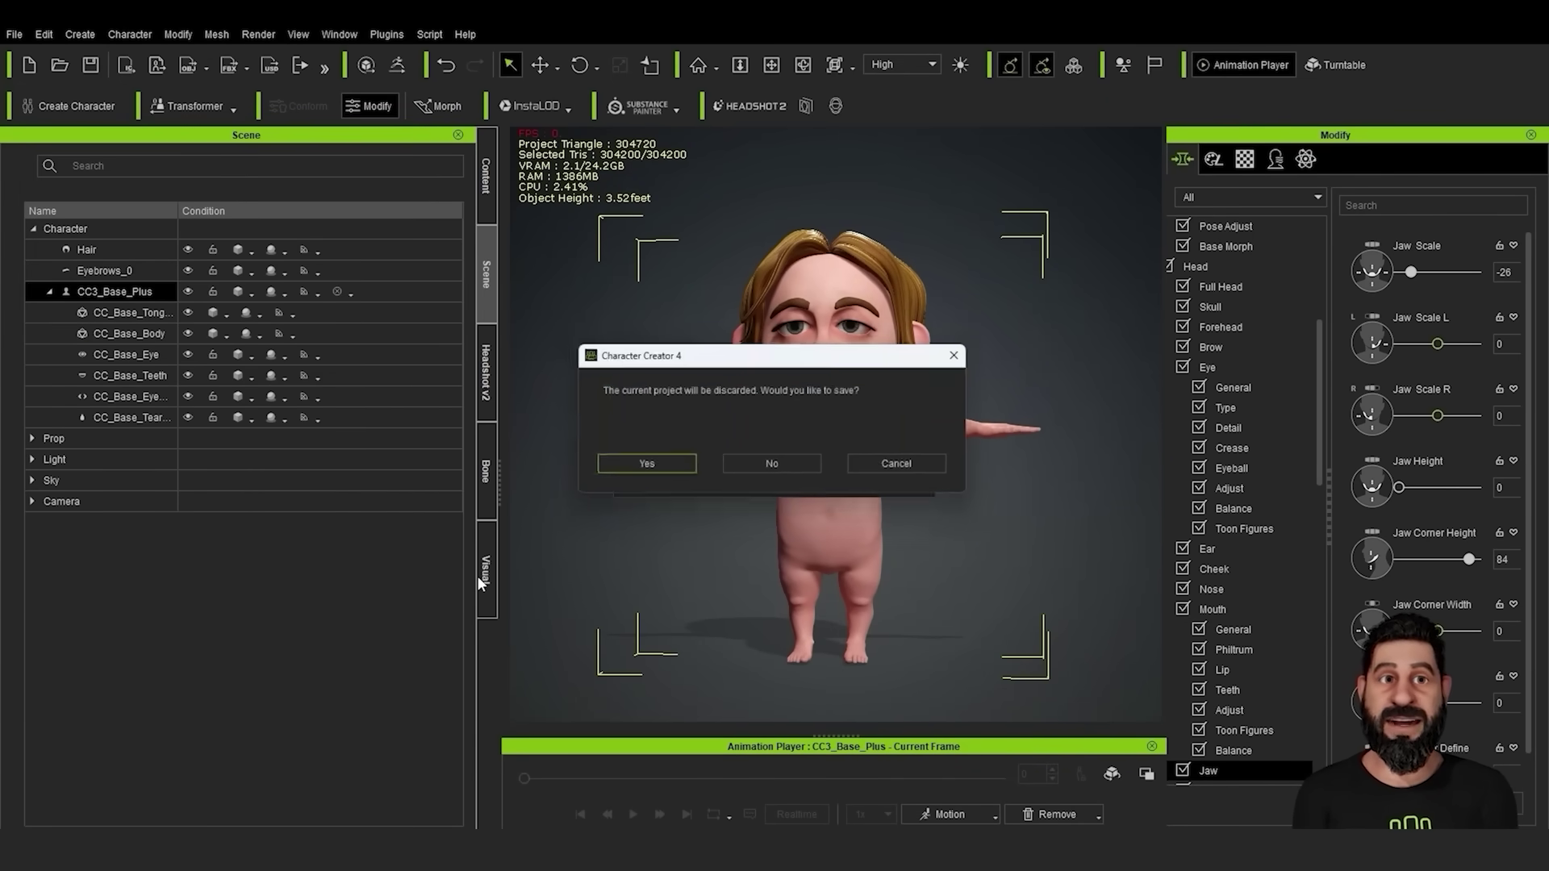
pyautogui.click(812, 467)
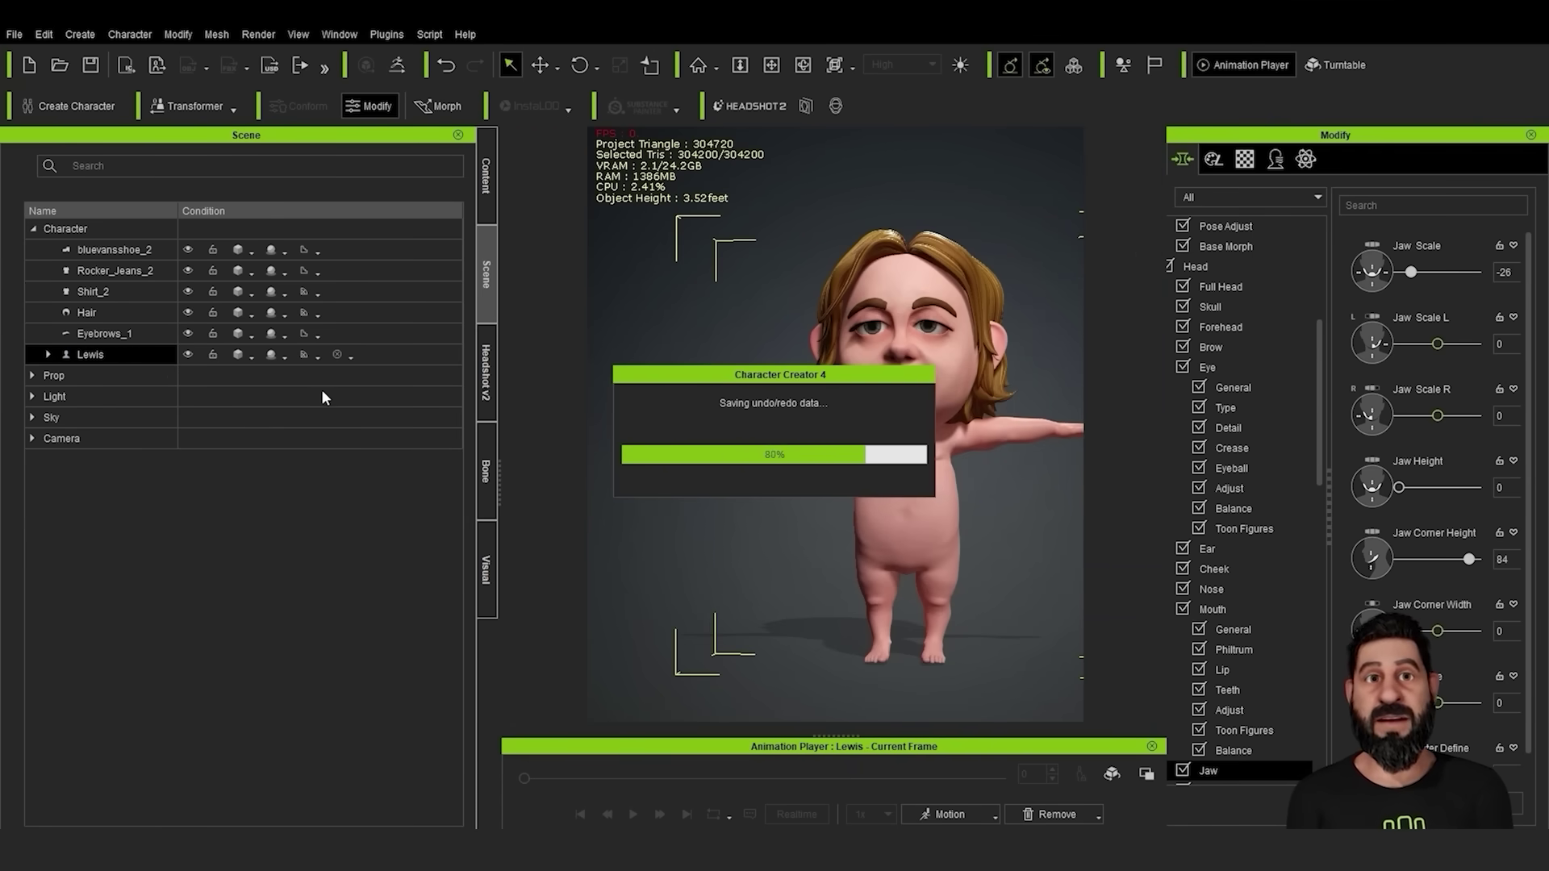
# Examine the dressed Lewis character from several angles, including a close view of the face, chin and neck
pyautogui.moveTo(713, 525); pyautogui.dragTo(650, 409, button='right')
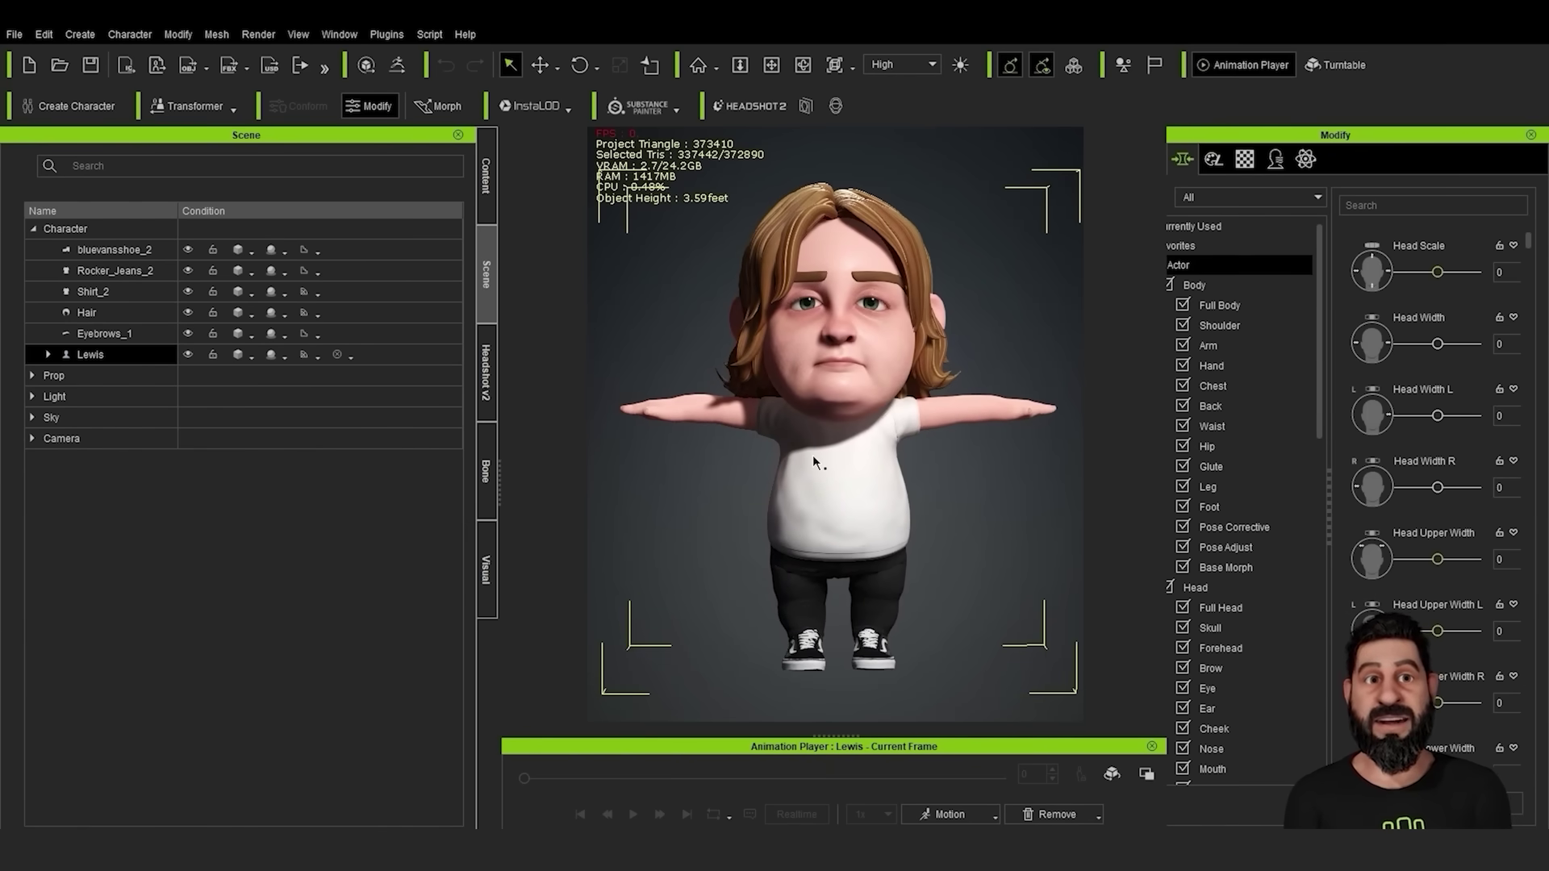
pyautogui.moveTo(1029, 568); pyautogui.dragTo(1022, 561, button='middle')
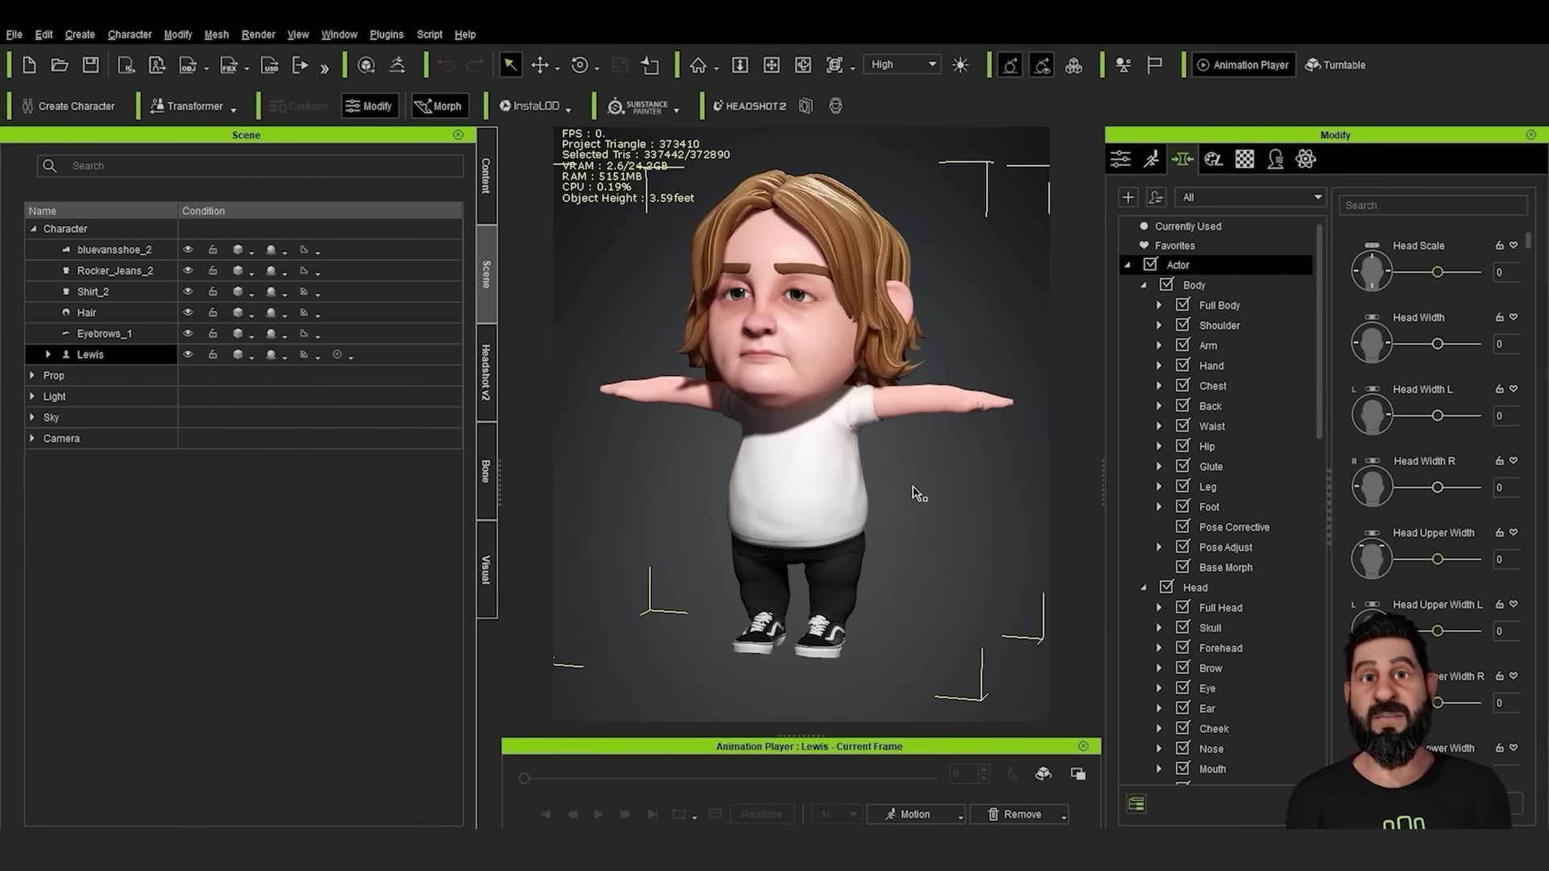
pyautogui.moveTo(912, 486); pyautogui.dragTo(743, 403, button='right')
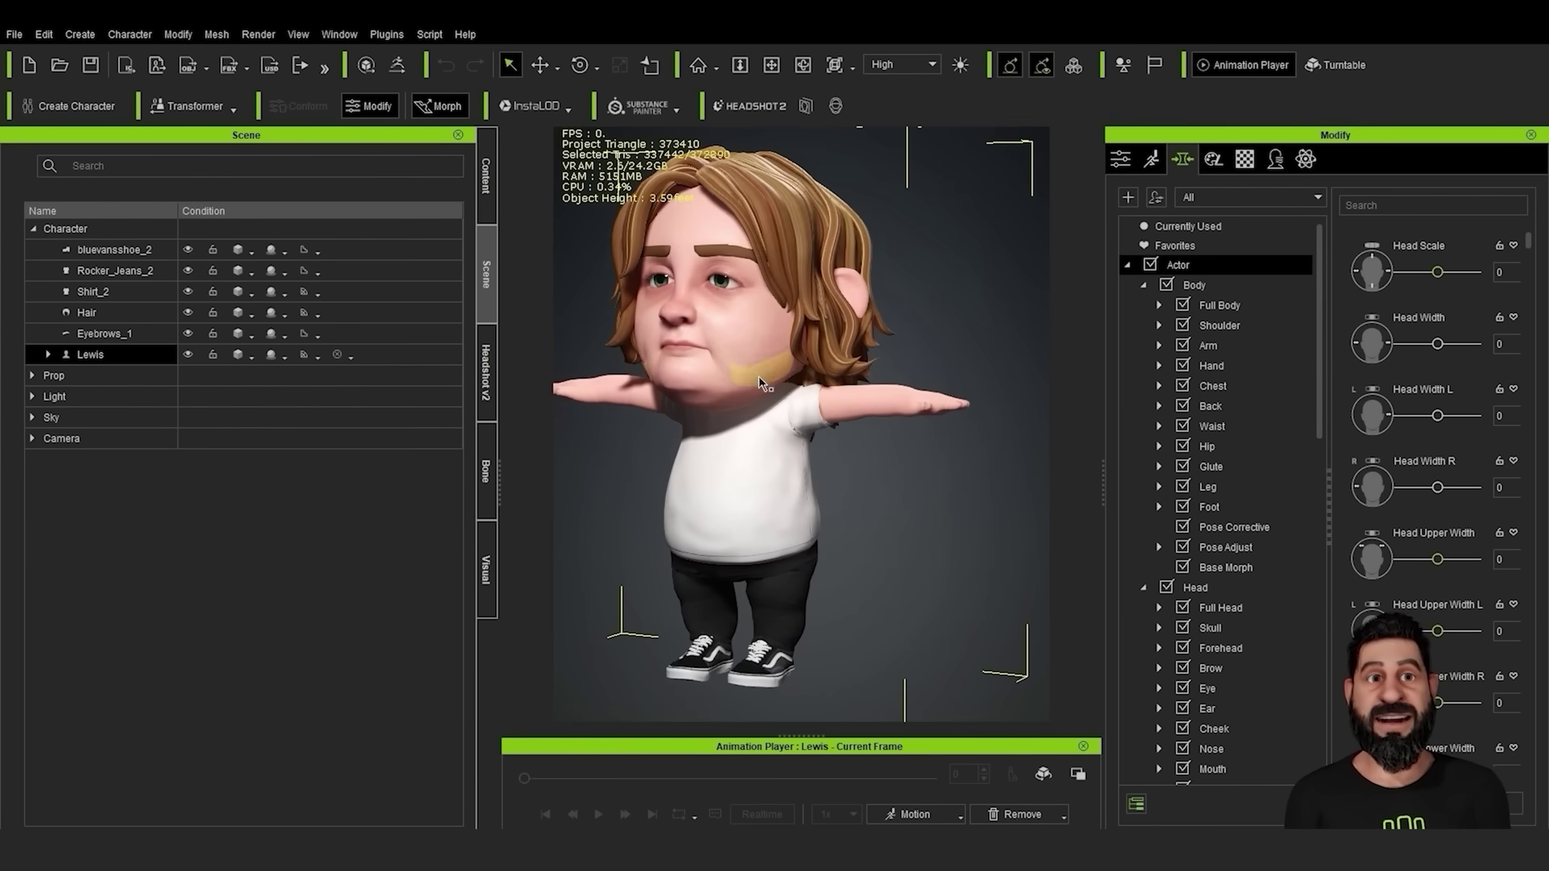
pyautogui.moveTo(760, 377); pyautogui.dragTo(864, 447, button='middle')
pyautogui.scroll(5, 816, 542)
pyautogui.moveTo(855, 595); pyautogui.dragTo(880, 537, button='middle')
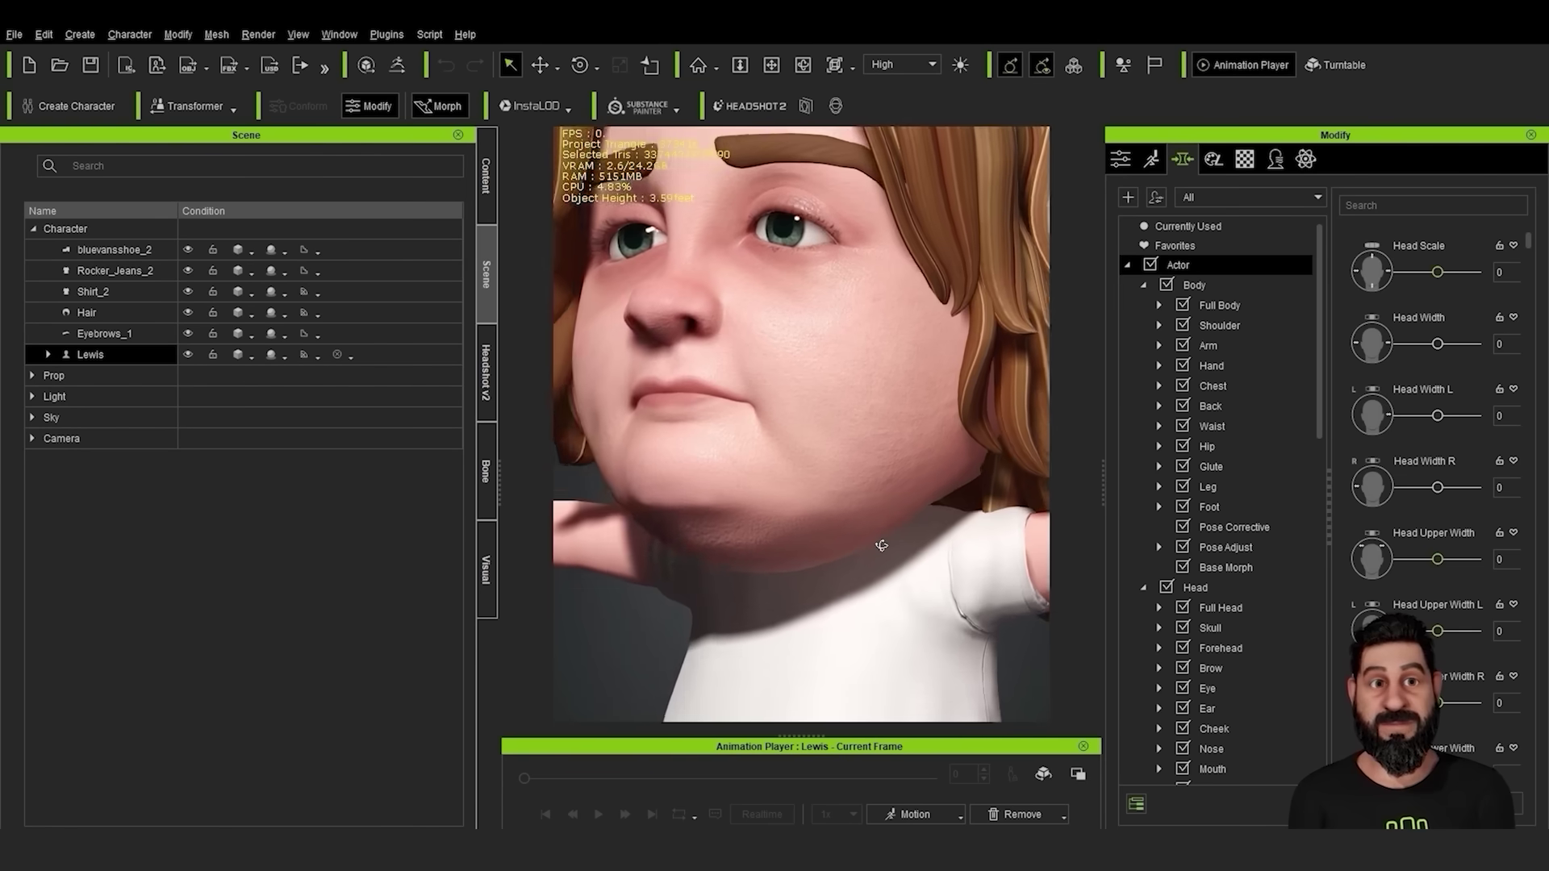